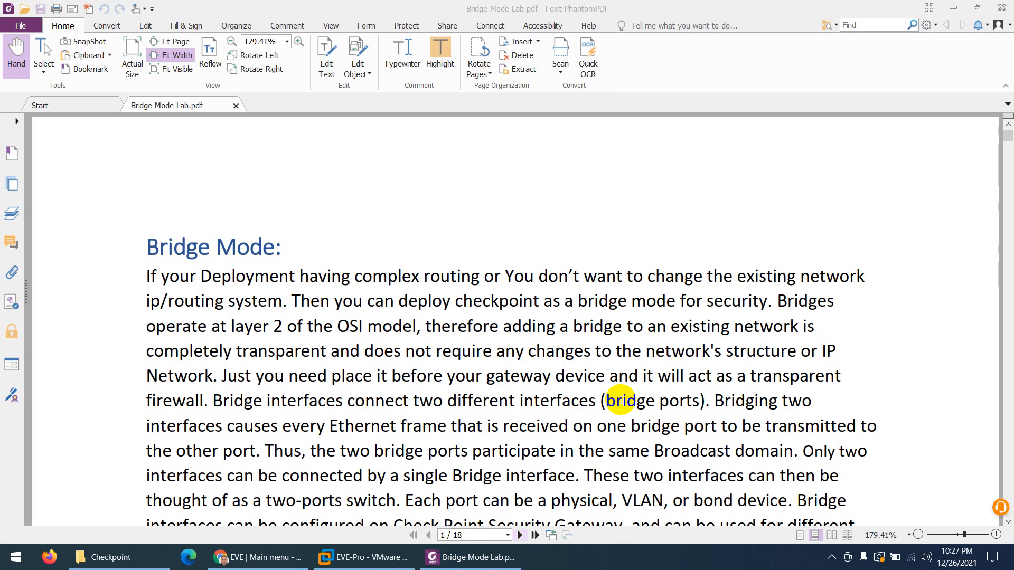
Highlight the sentence 'Bridge interfaces connect two different interfaces (bridge ports)' in the Bridge Mode paragraph
scroll(618, 404, down, 3)
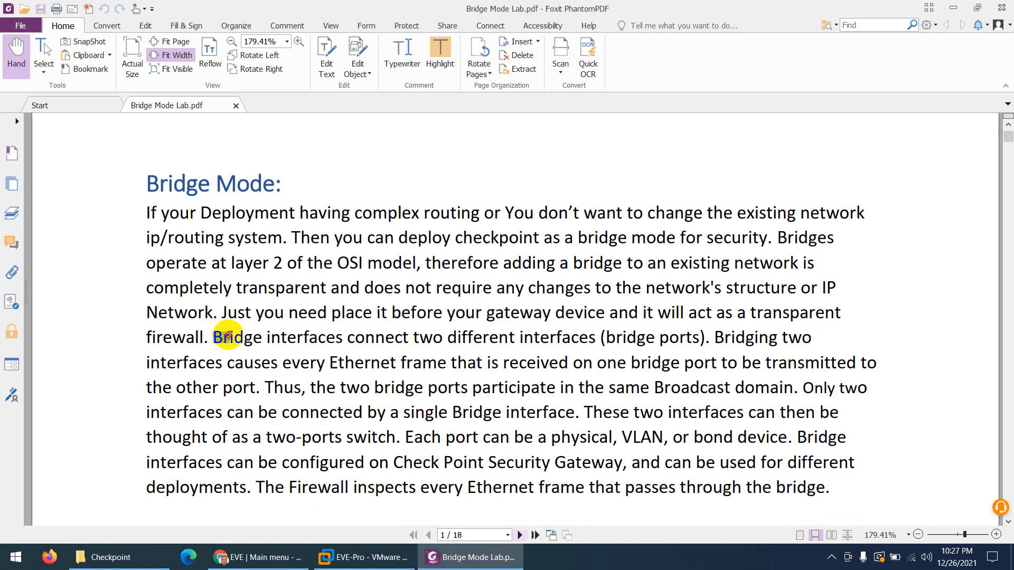
drag(227, 337, 708, 338)
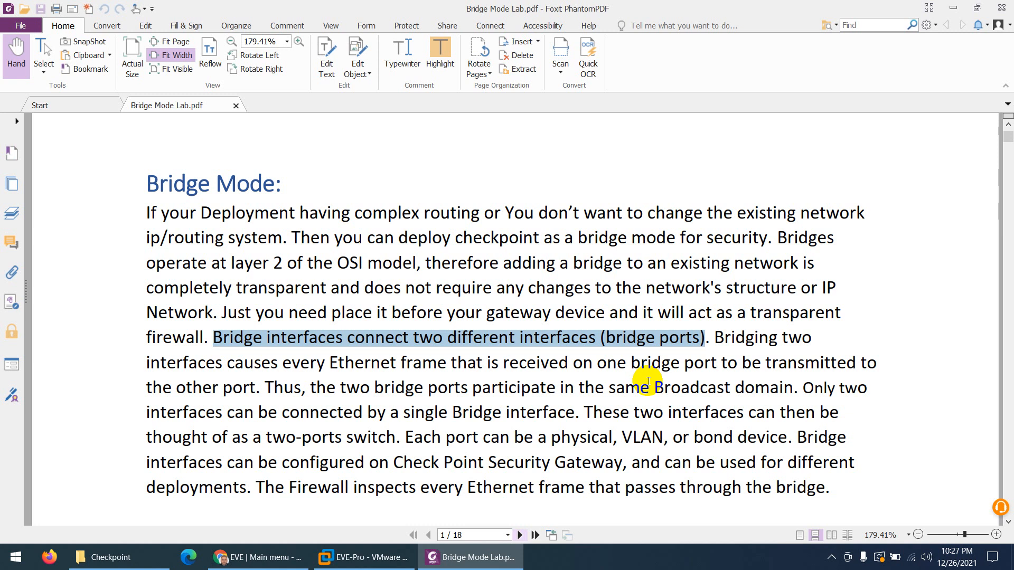
Scroll page 1 down to the list of features and deployments unsupported in Bridge Mode
scroll(648, 381, down, 3)
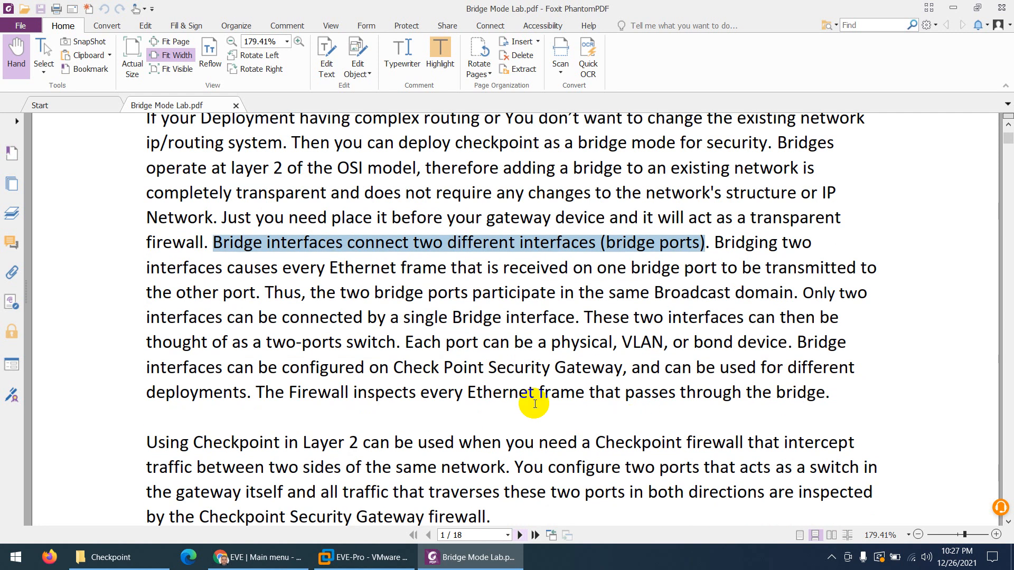
scroll(535, 404, down, 4)
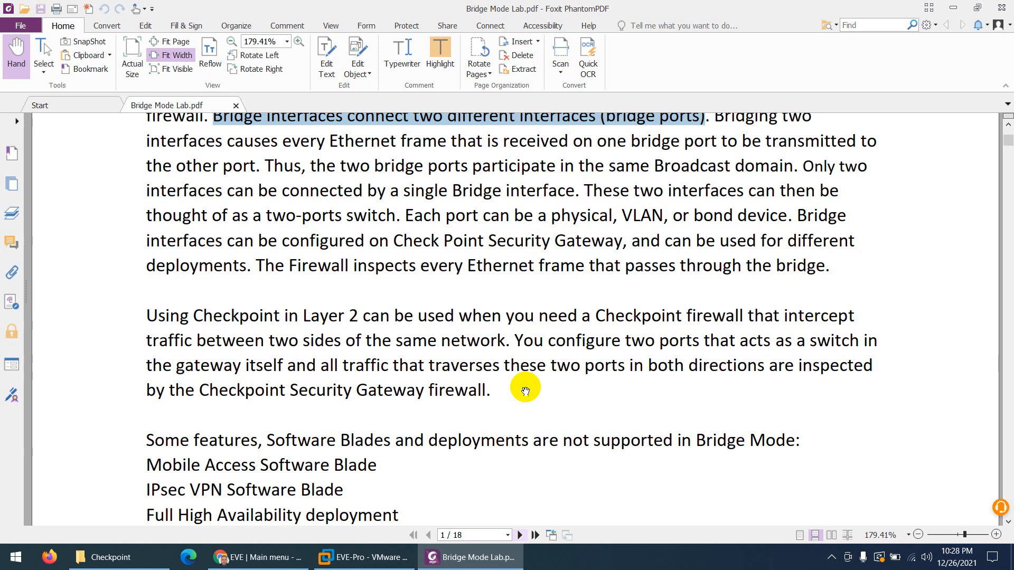
scroll(523, 388, down, 4)
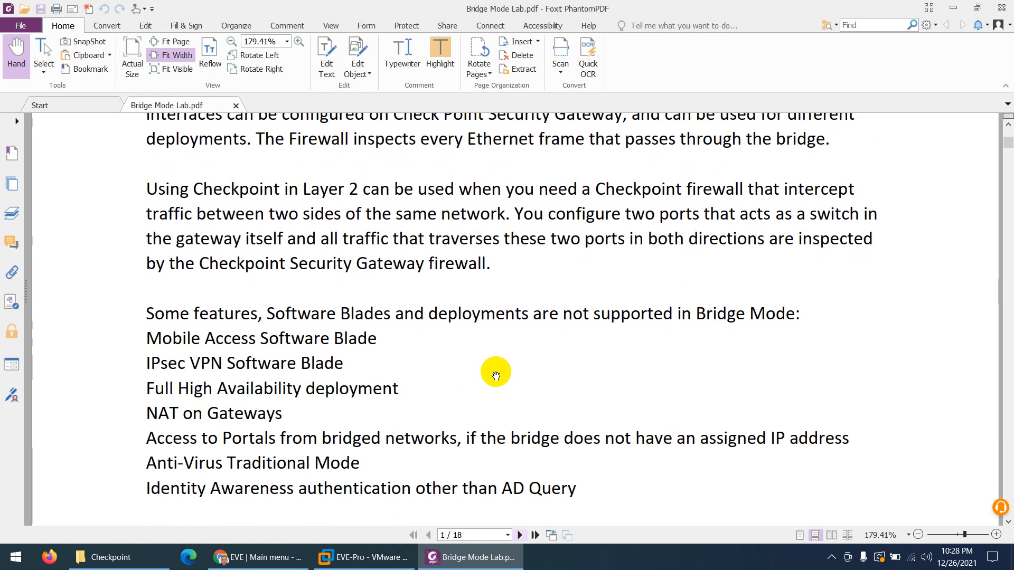
scroll(477, 375, down, 2)
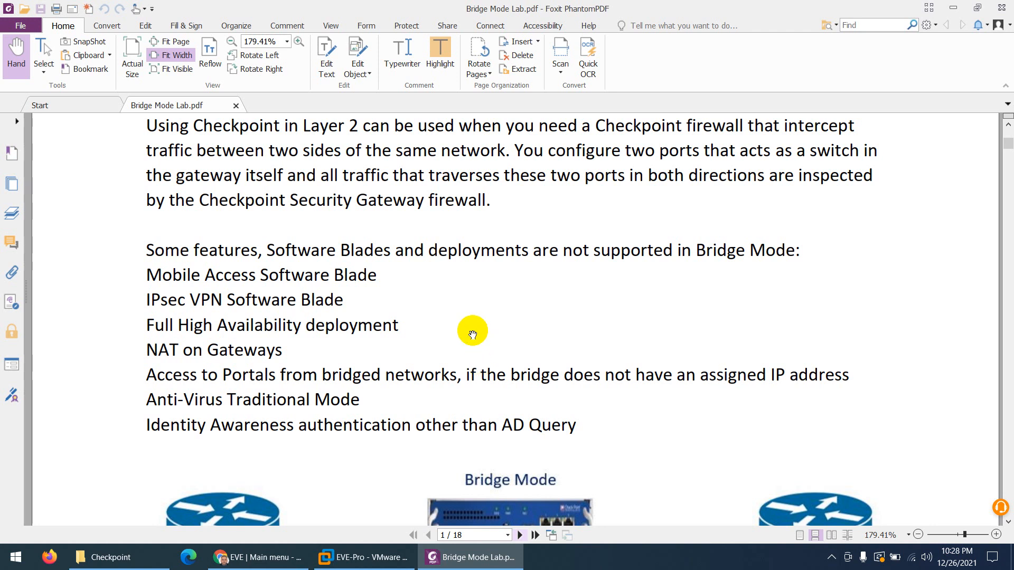
Scroll to page 2's Bridge Mode Lab topology showing PC1, PC2 and SmartConsole addresses
scroll(472, 332, up, 6)
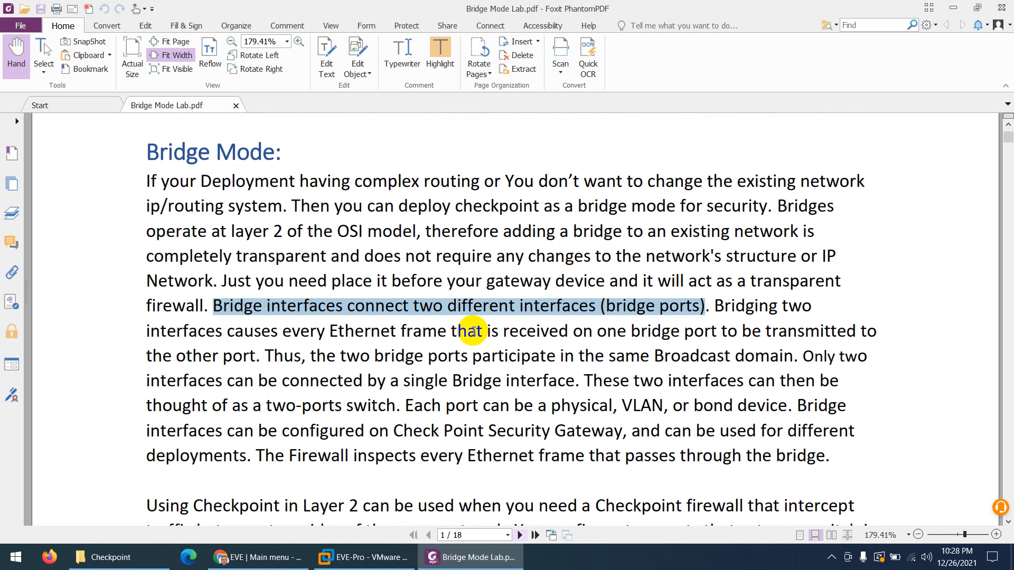
scroll(472, 332, down, 2)
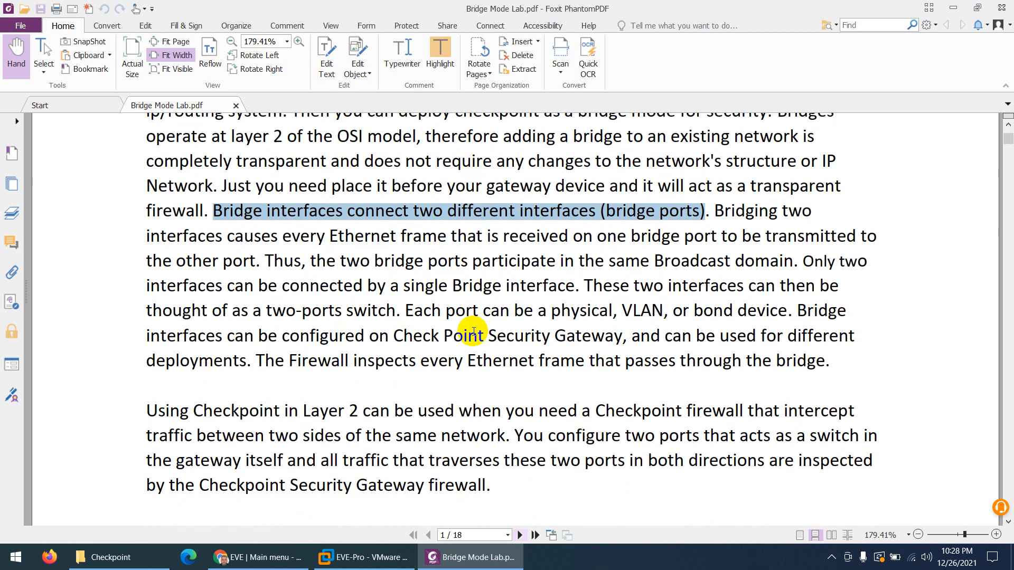
scroll(472, 333, up, 2)
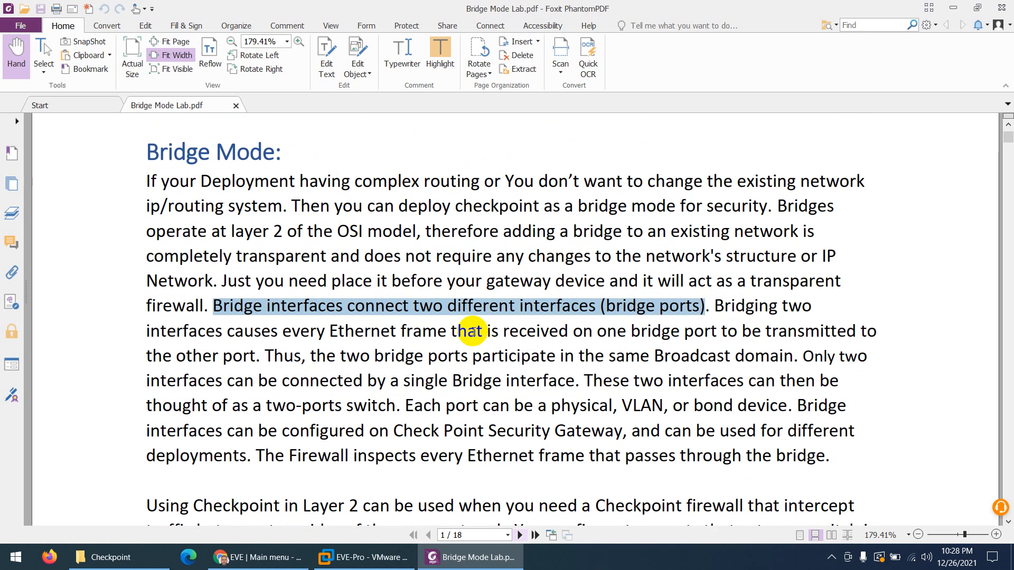
scroll(472, 332, down, 4)
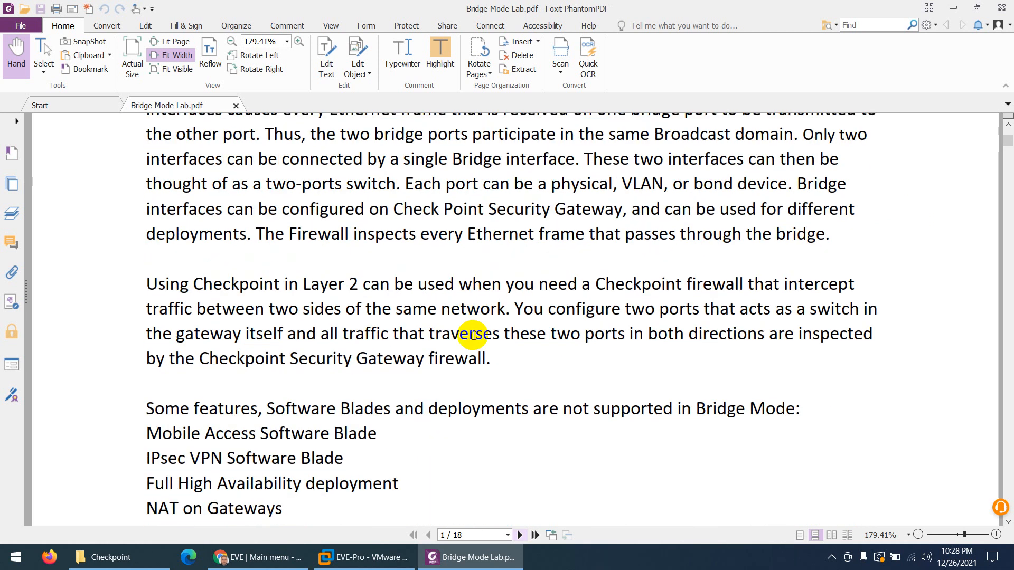
scroll(473, 334, down, 1)
scroll(481, 332, down, 3)
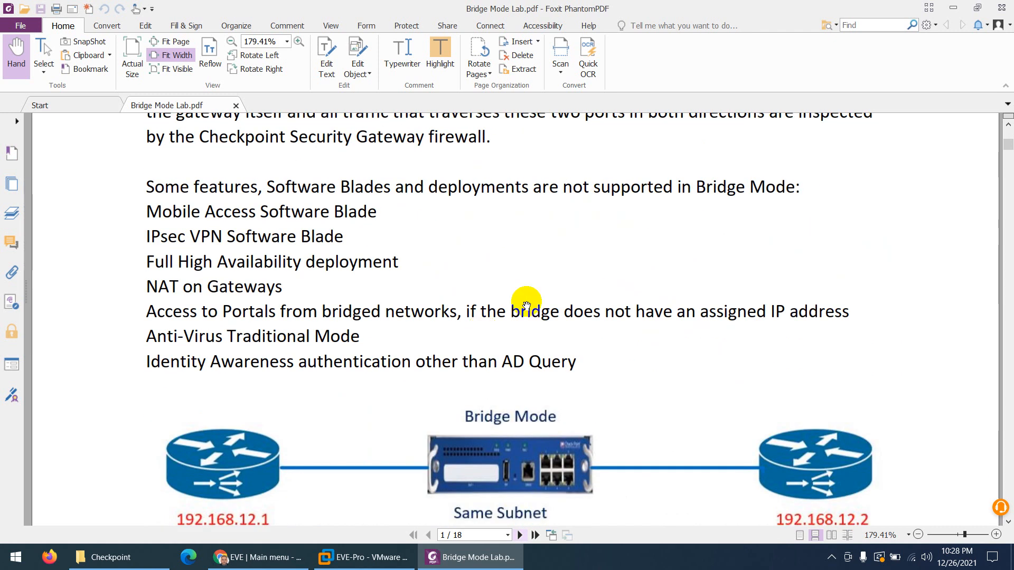
scroll(521, 301, down, 3)
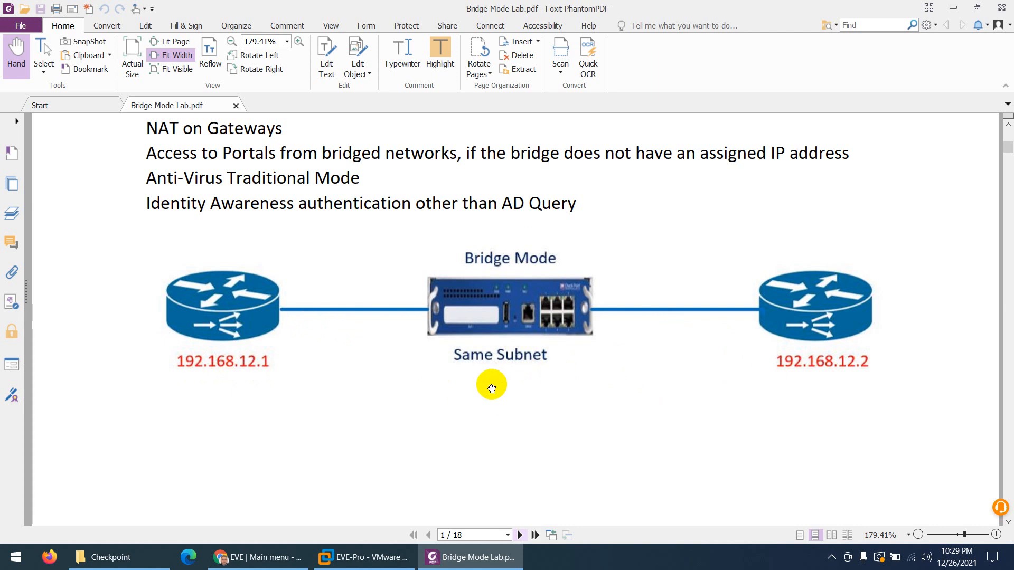
scroll(492, 389, down, 10)
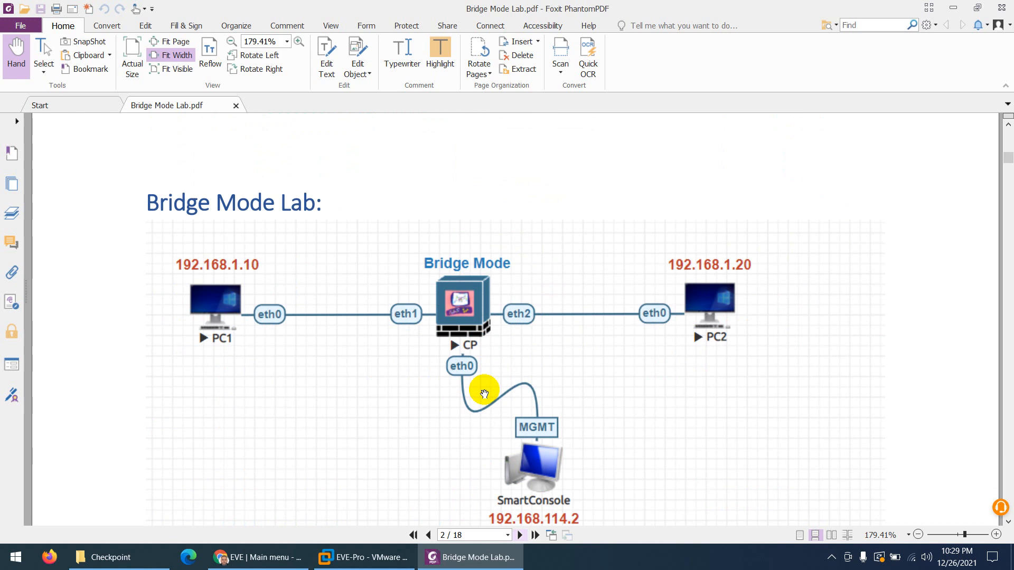
scroll(485, 393, down, 3)
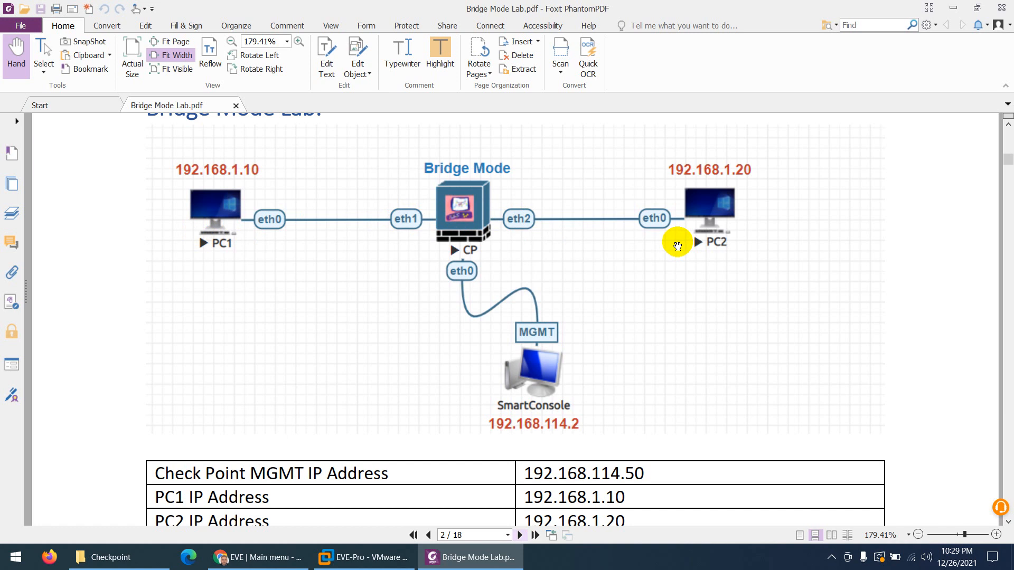
scroll(678, 246, down, 3)
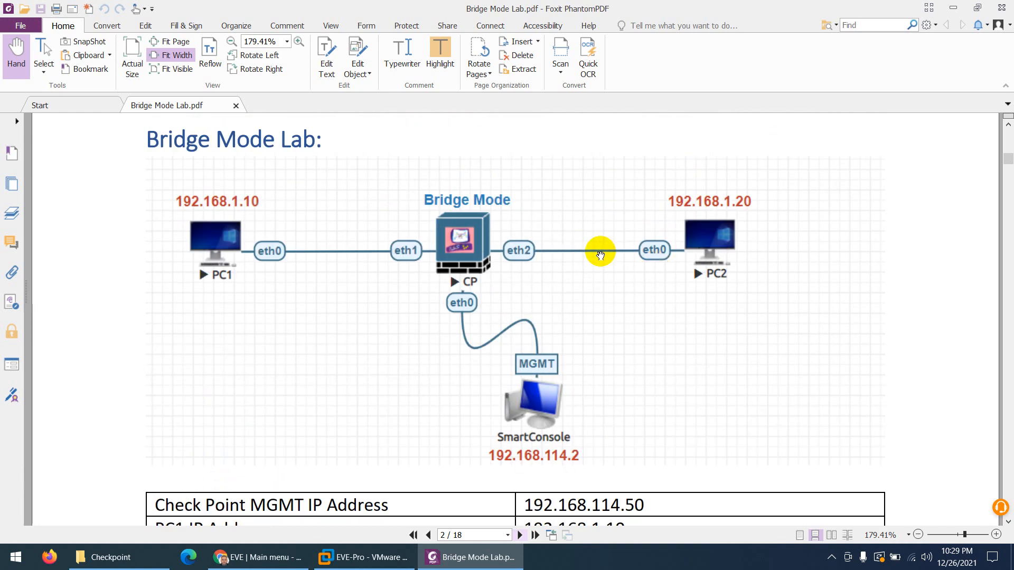
scroll(385, 282, down, 3)
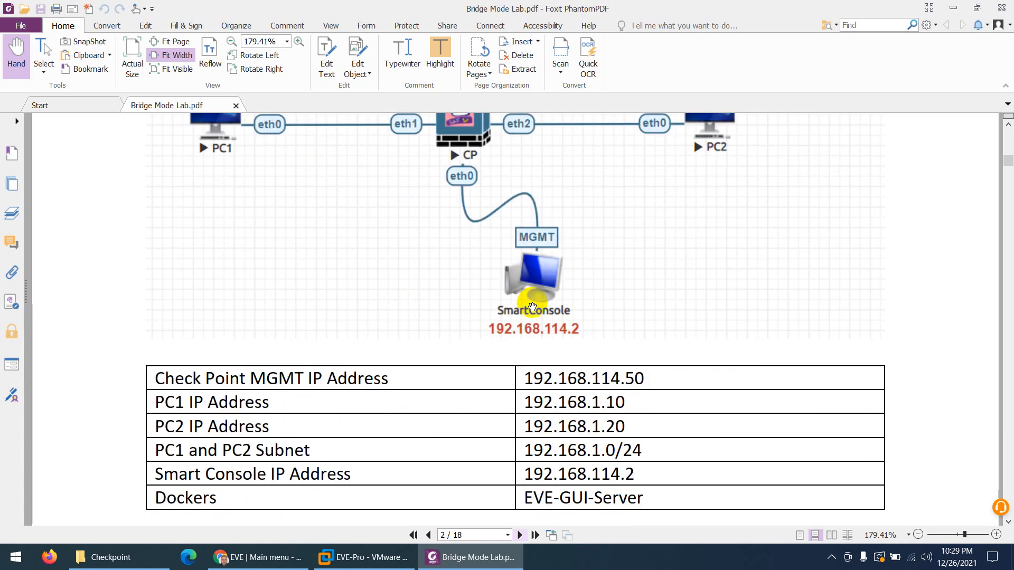
scroll(523, 370, down, 3)
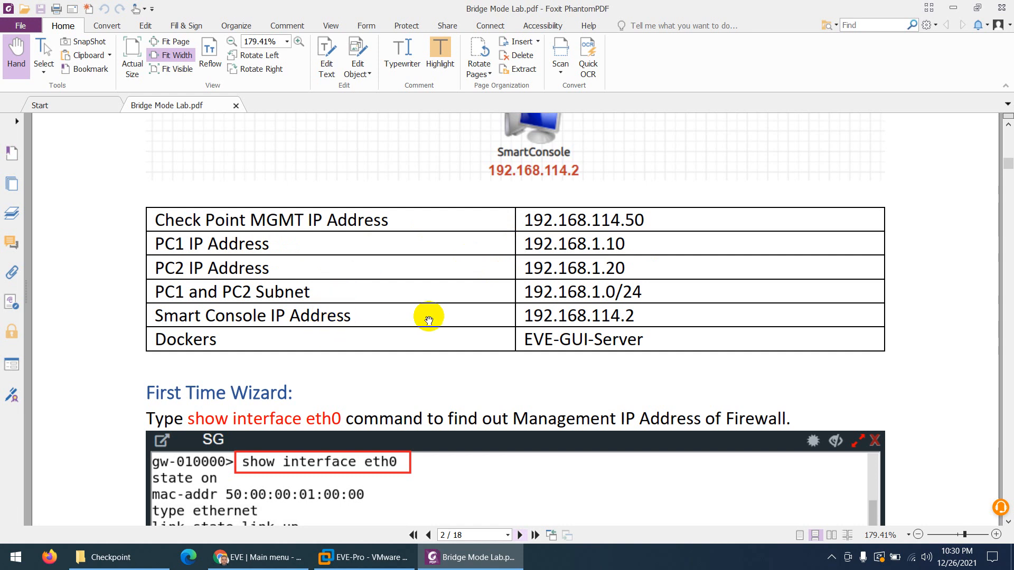
scroll(606, 322, up, 2)
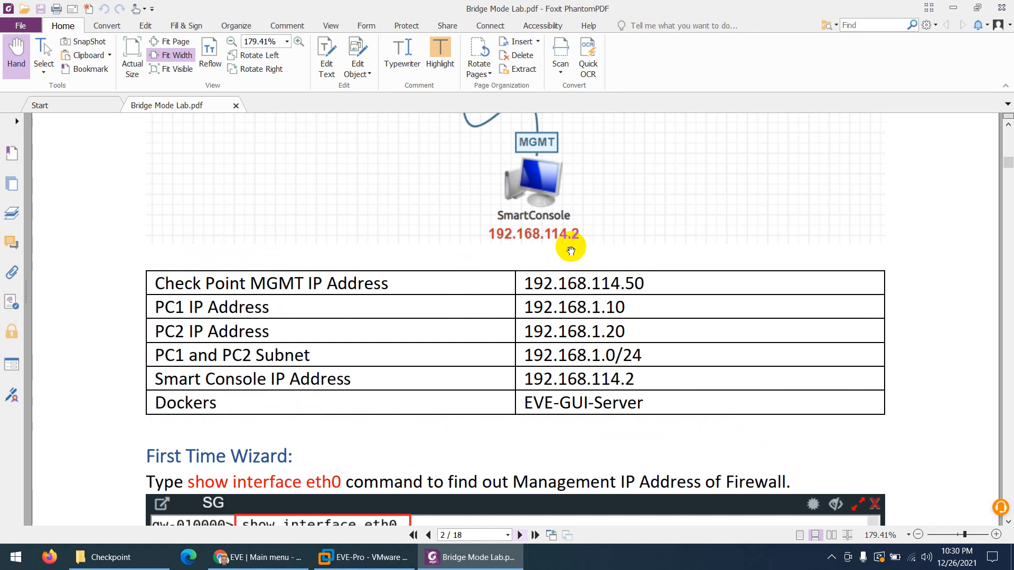
scroll(571, 250, up, 5)
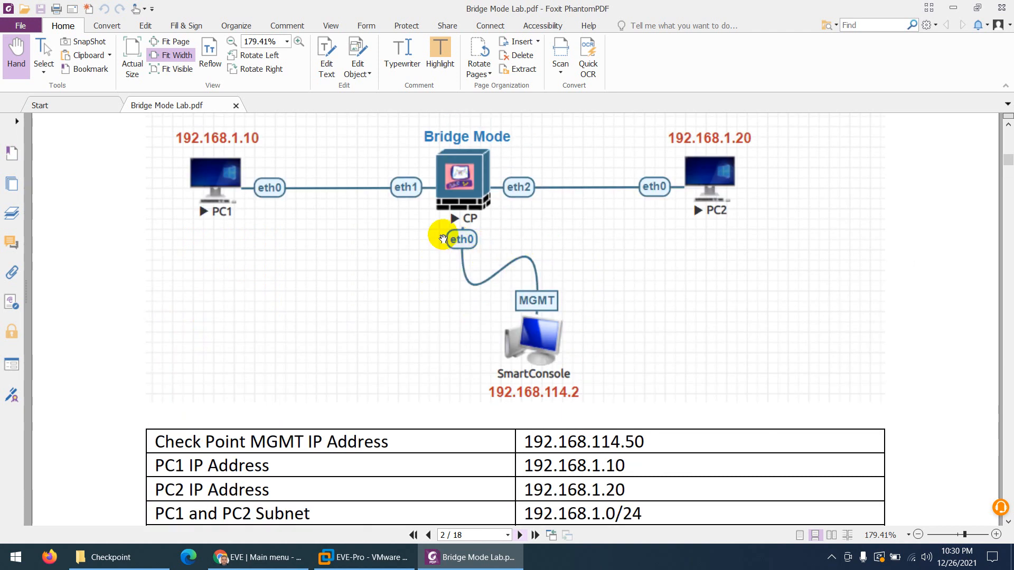
scroll(450, 241, down, 8)
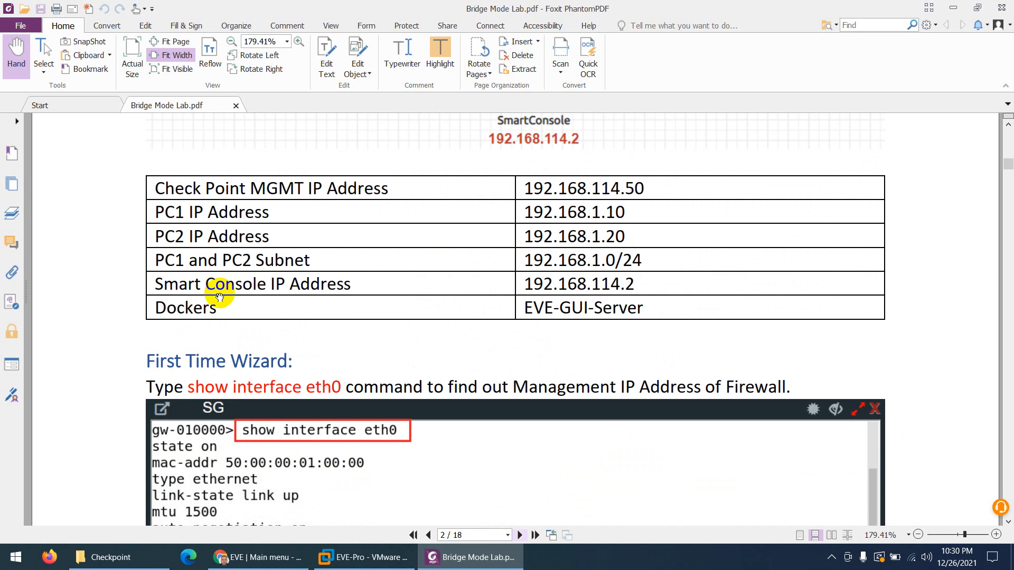
scroll(238, 269, up, 6)
scroll(253, 232, down, 6)
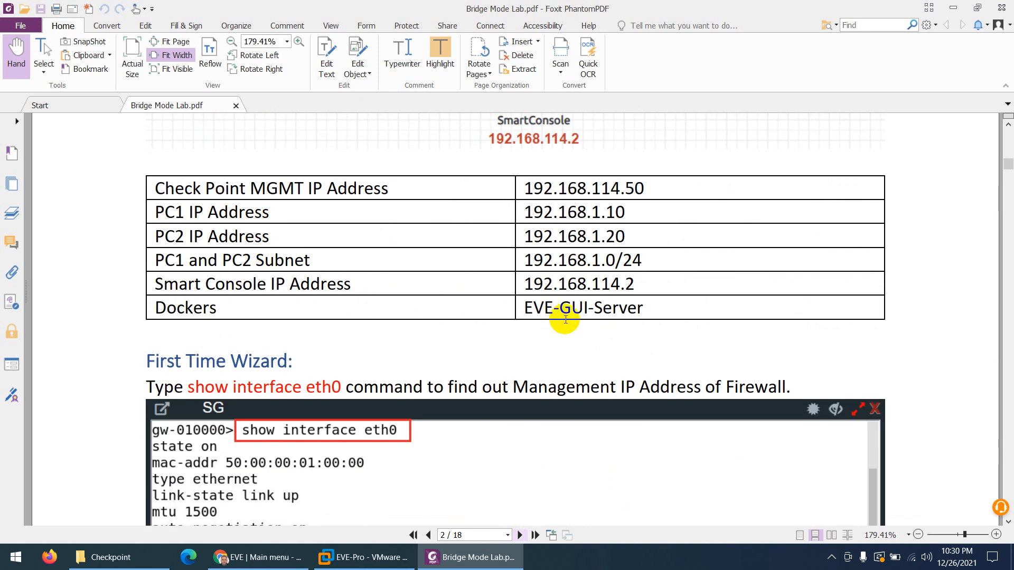
scroll(565, 320, up, 10)
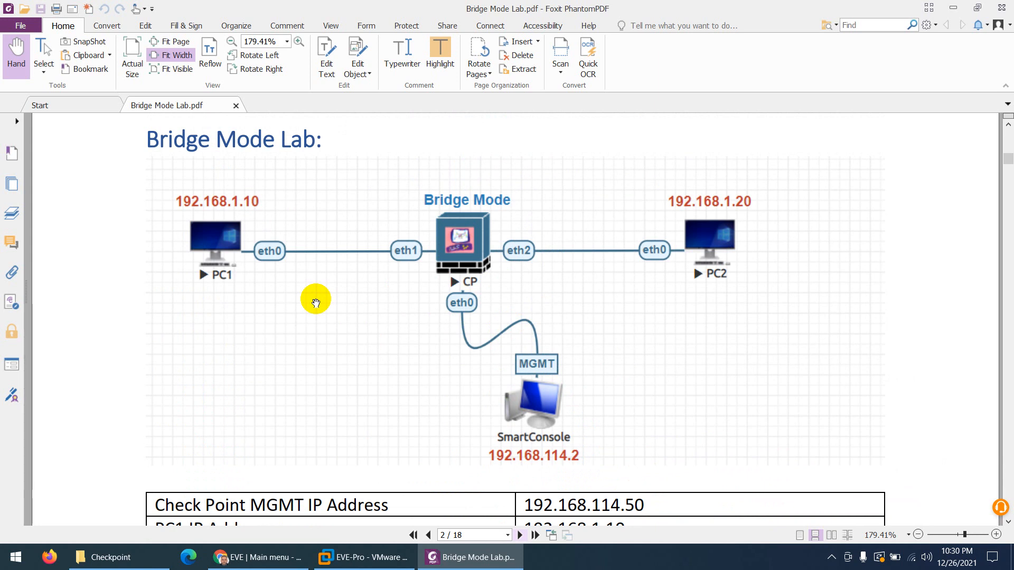
Scroll from page 5 through the wizard screenshots to page 11's Configure Bridge Interfaces heading
scroll(316, 303, down, 10)
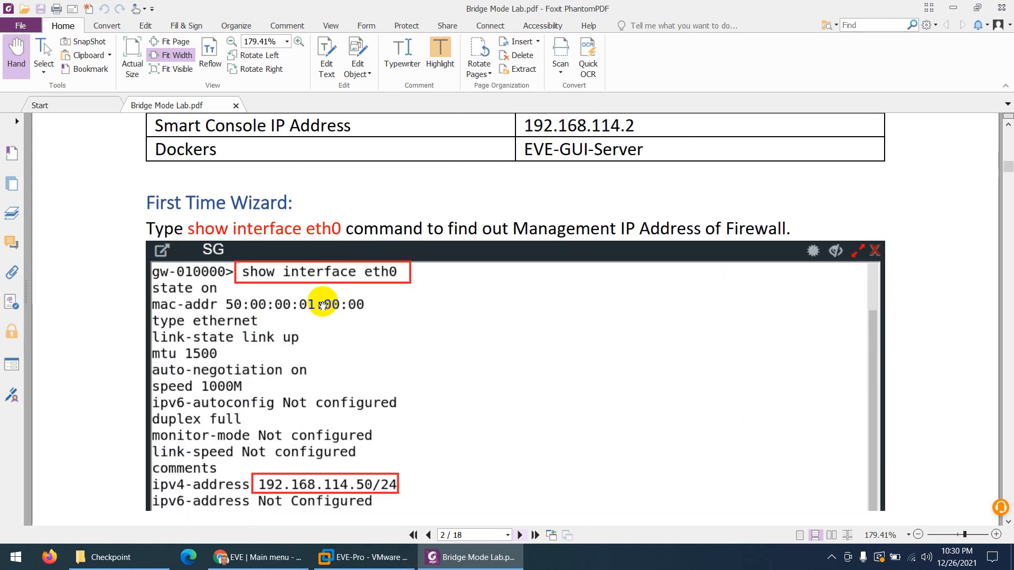
scroll(322, 305, down, 1)
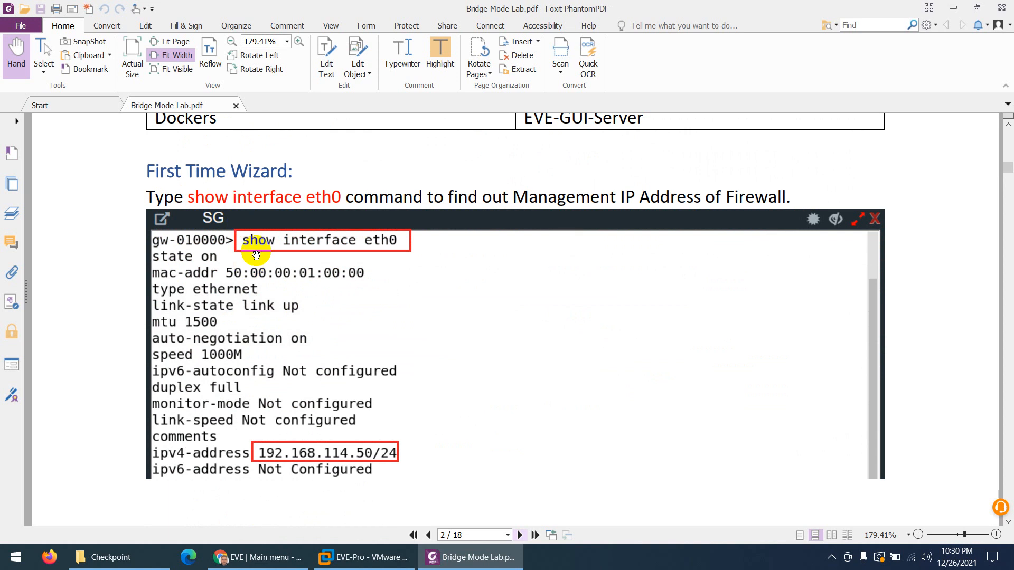
scroll(305, 278, down, 15)
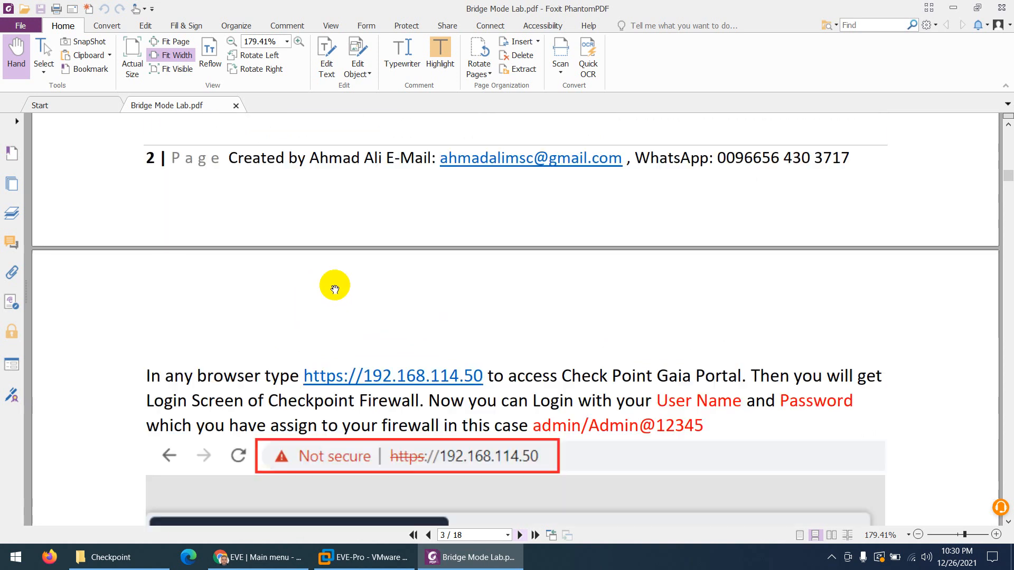
scroll(366, 307, down, 15)
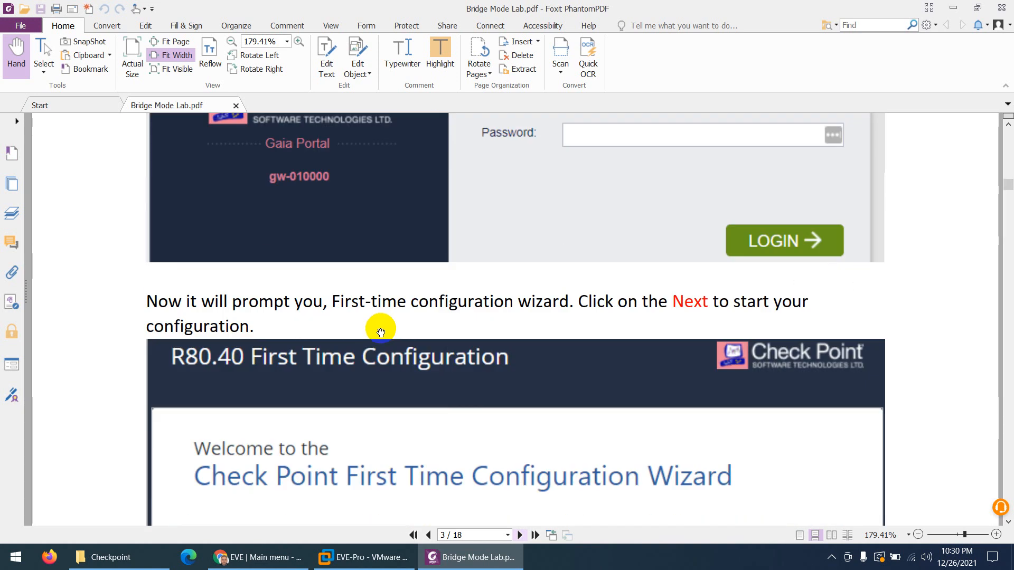
scroll(398, 331, down, 15)
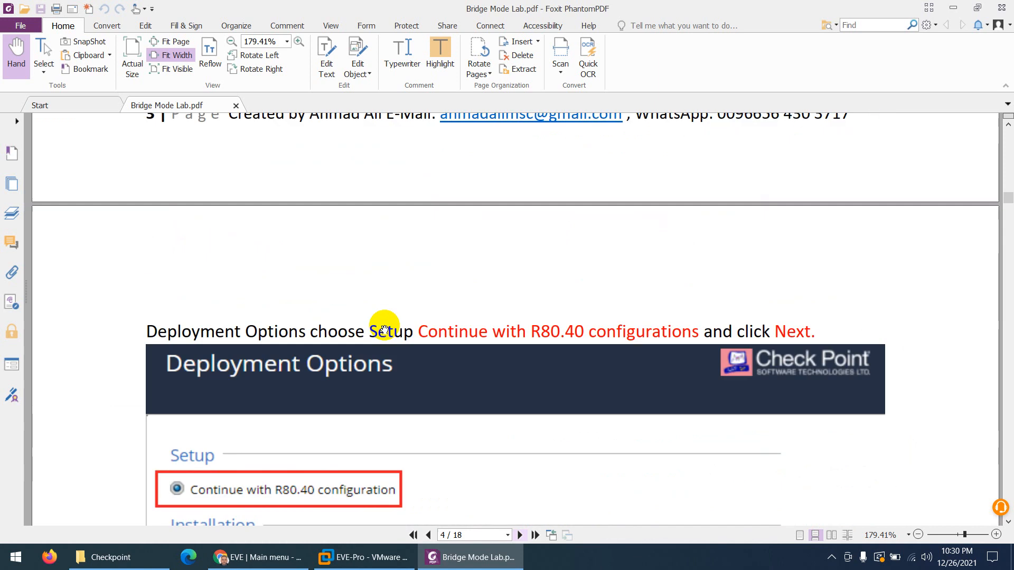
scroll(366, 326, down, 15)
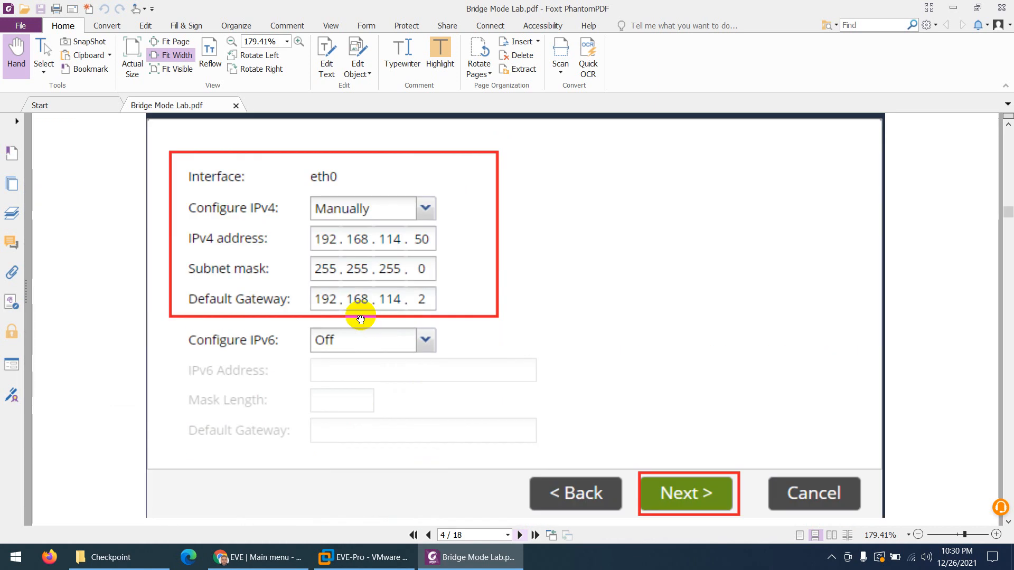
scroll(363, 320, down, 15)
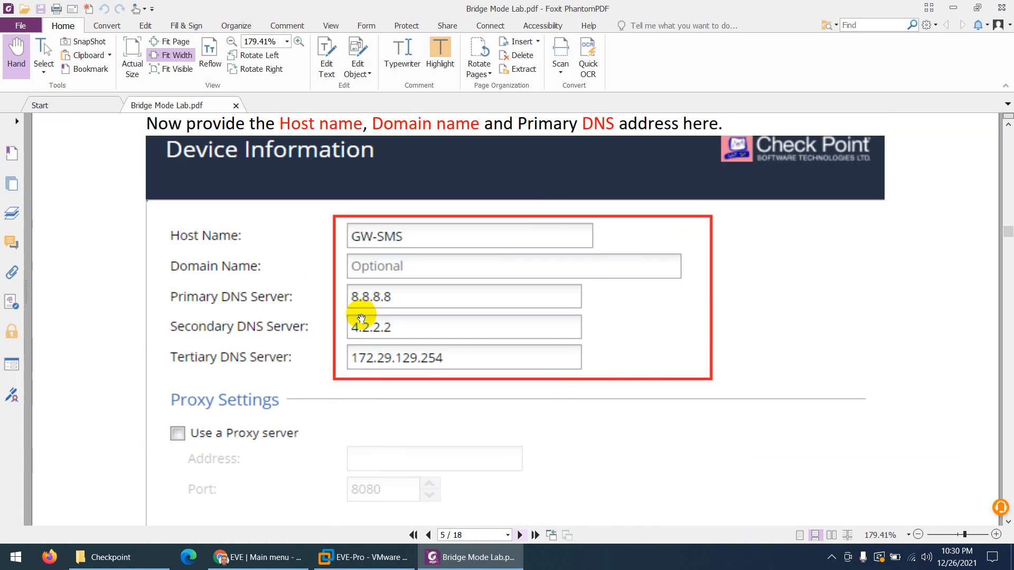
scroll(361, 318, down, 15)
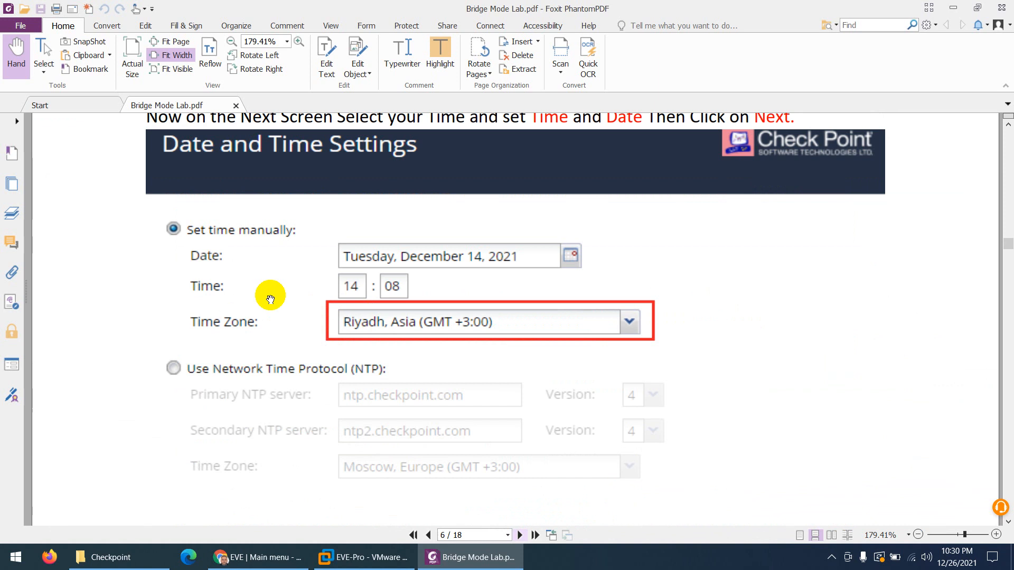
scroll(309, 313, down, 15)
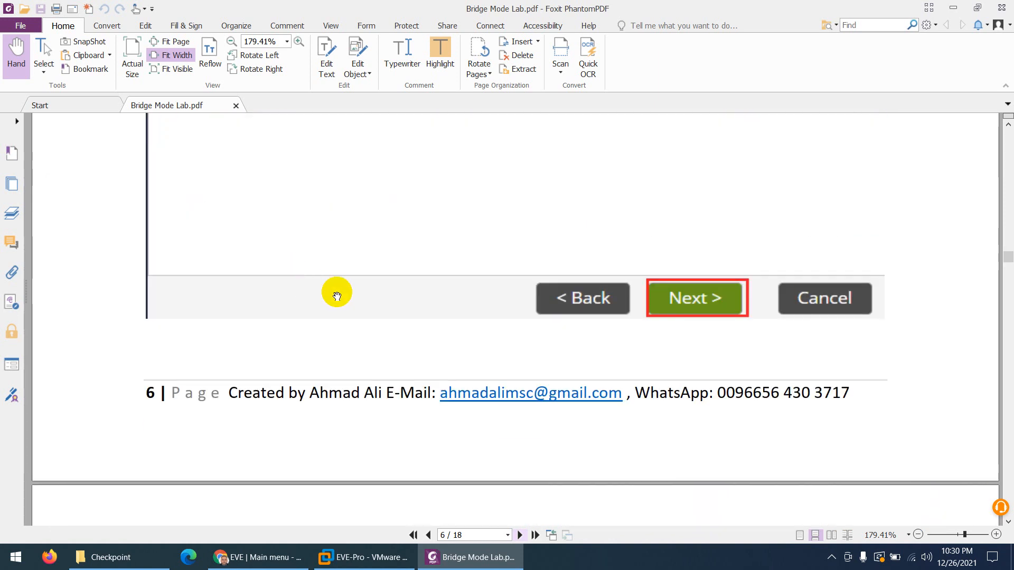
scroll(349, 300, down, 3)
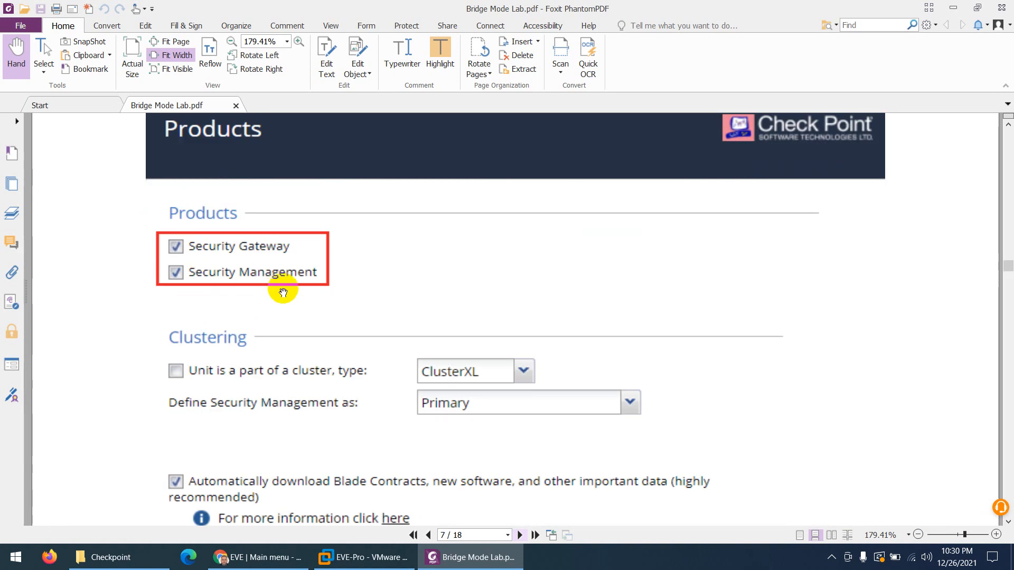
scroll(283, 292, down, 9)
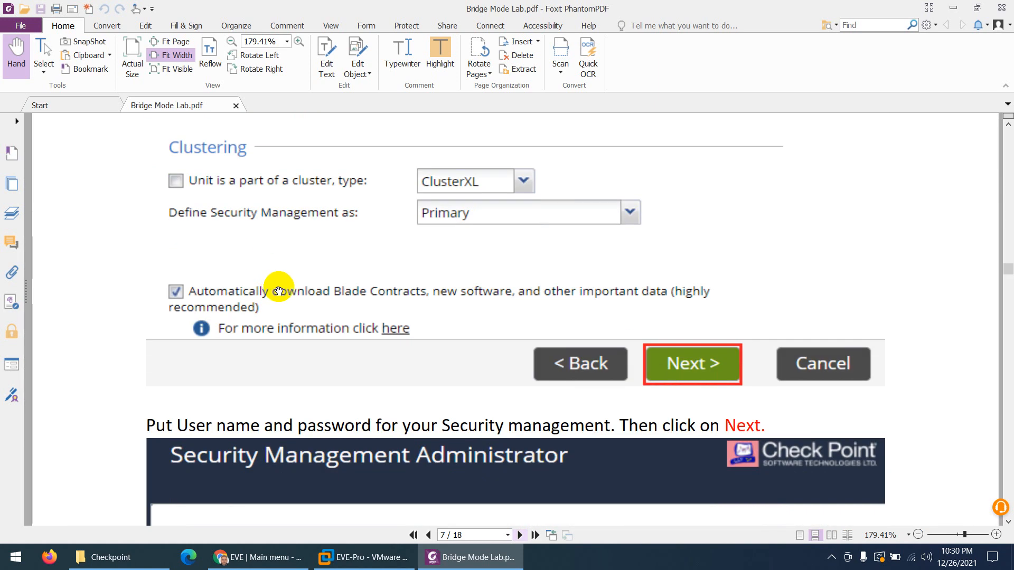
scroll(278, 291, down, 20)
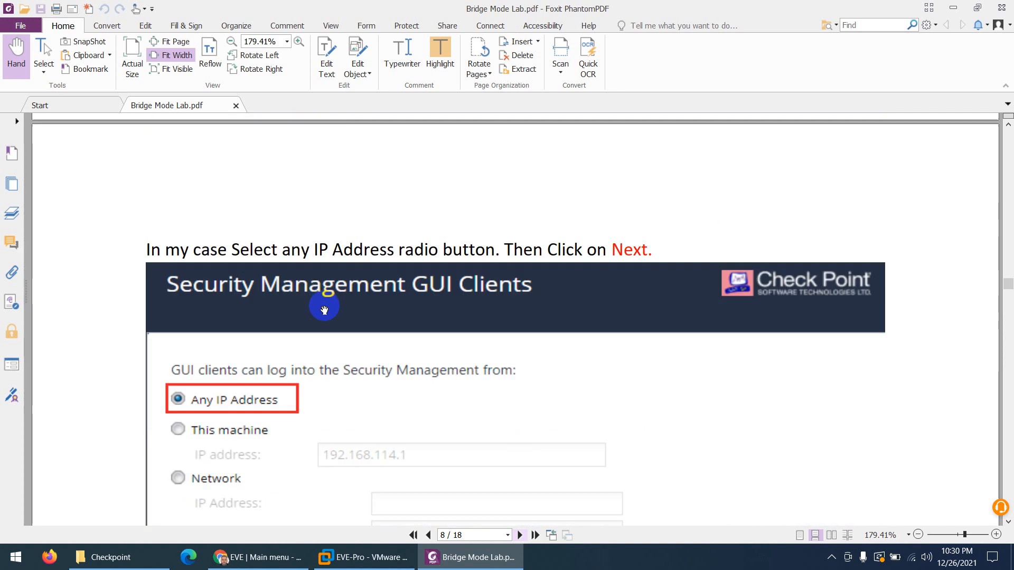
scroll(324, 310, down, 20)
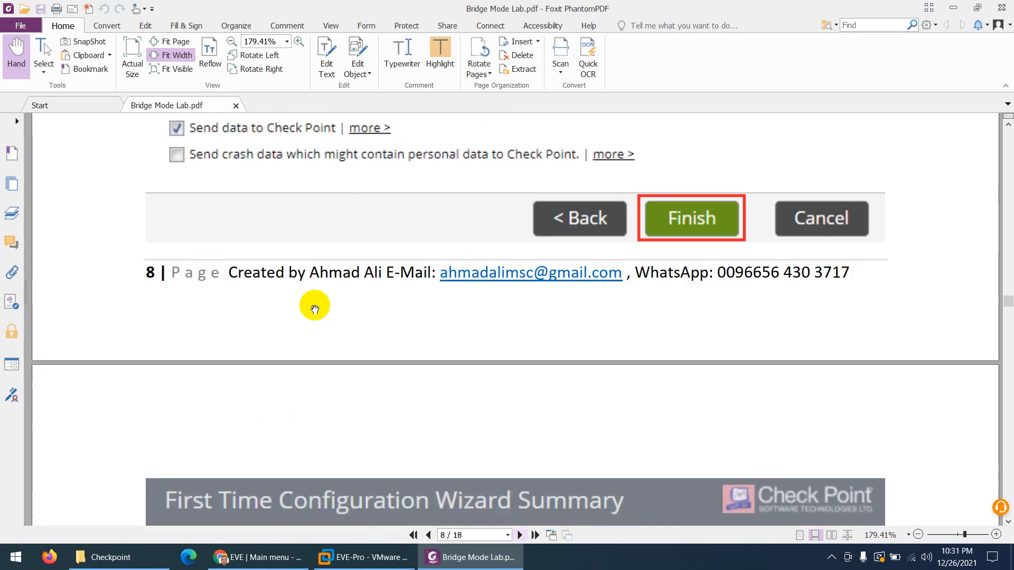
scroll(315, 310, down, 20)
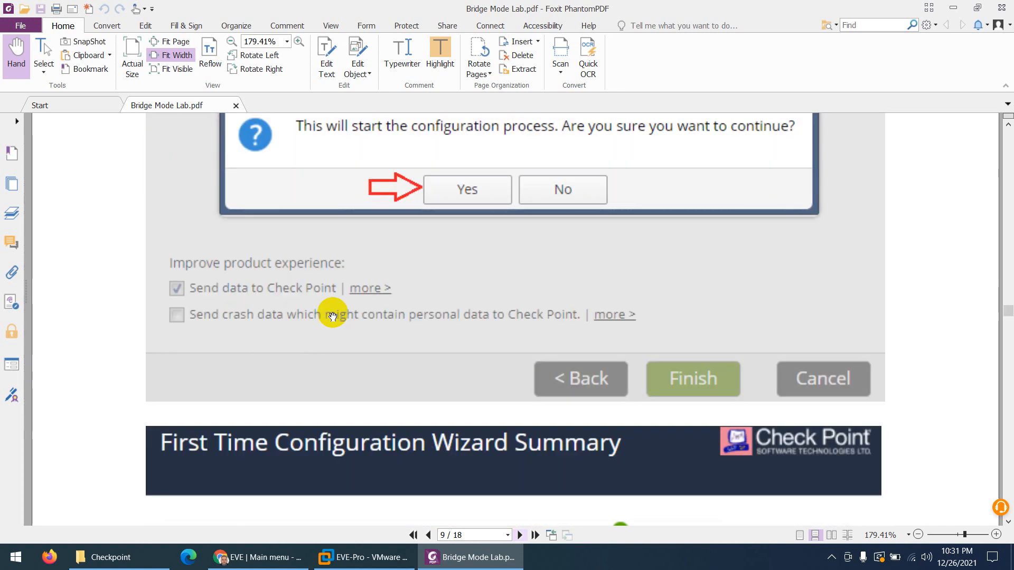
scroll(332, 317, down, 20)
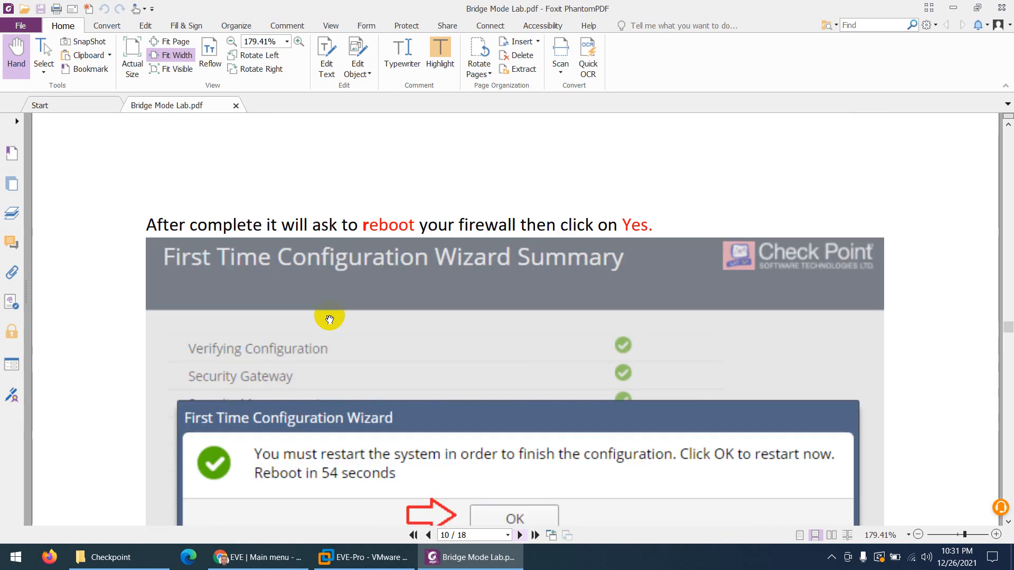
scroll(330, 320, down, 20)
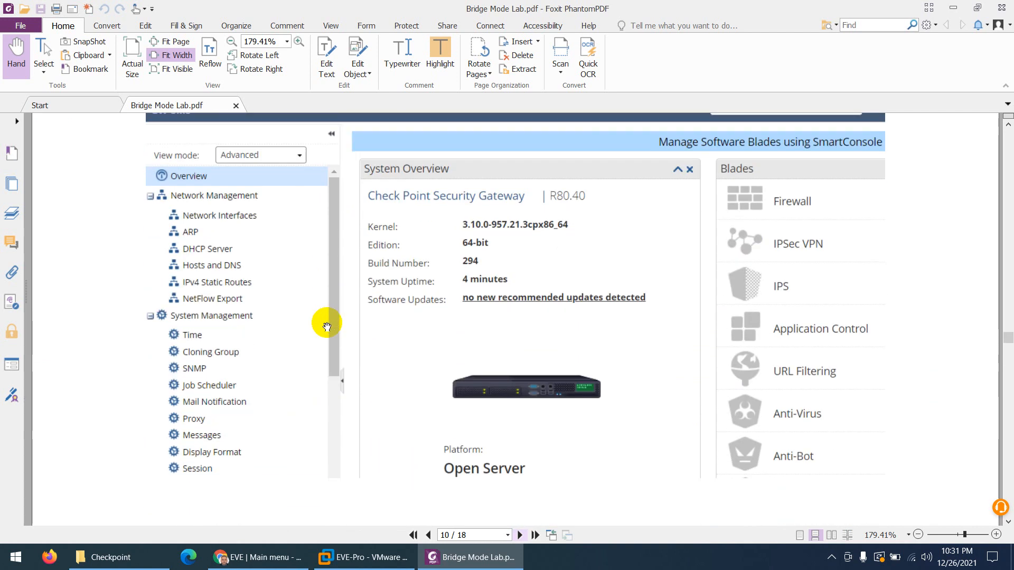
scroll(328, 327, down, 20)
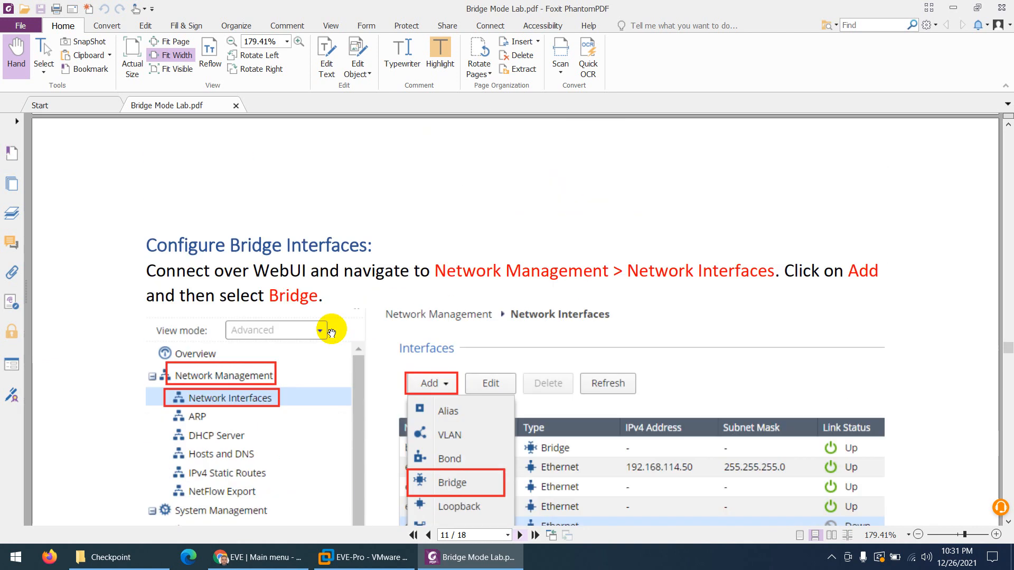
Scroll past the Add Bridge screenshot to the eth1 and eth2 Bridge Group 1 step
scroll(332, 332, down, 5)
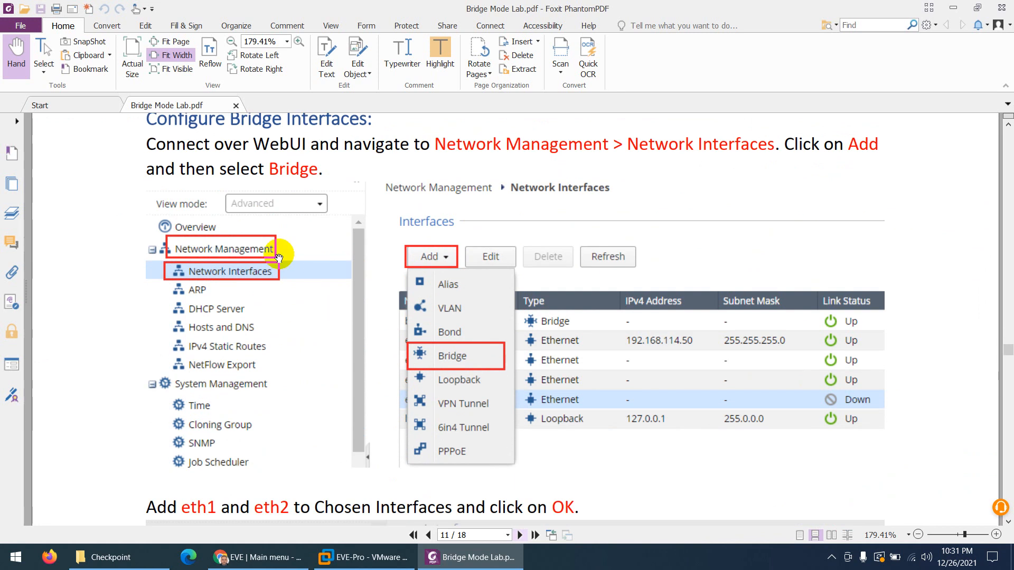
scroll(237, 198, up, 2)
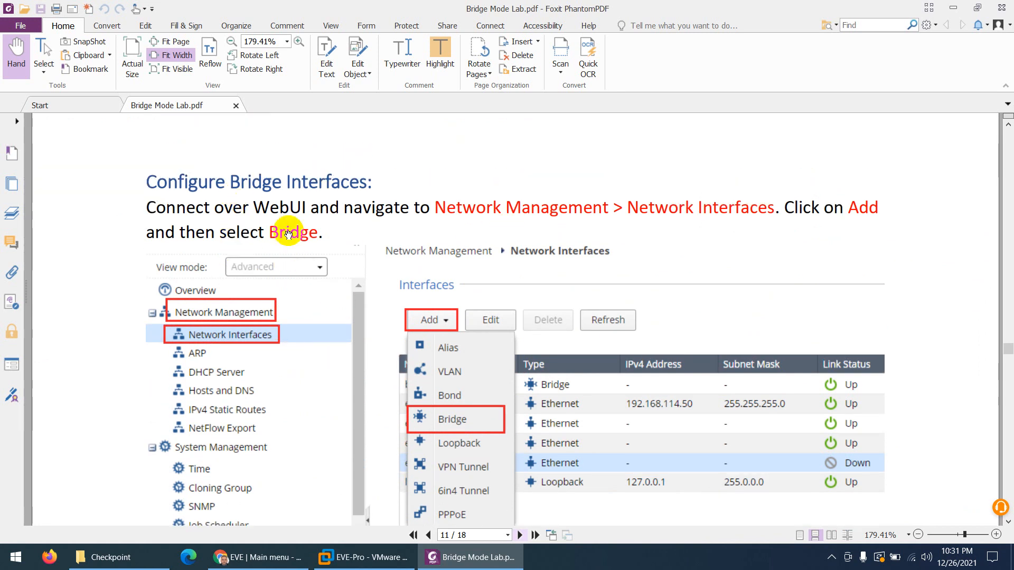
scroll(293, 268, down, 2)
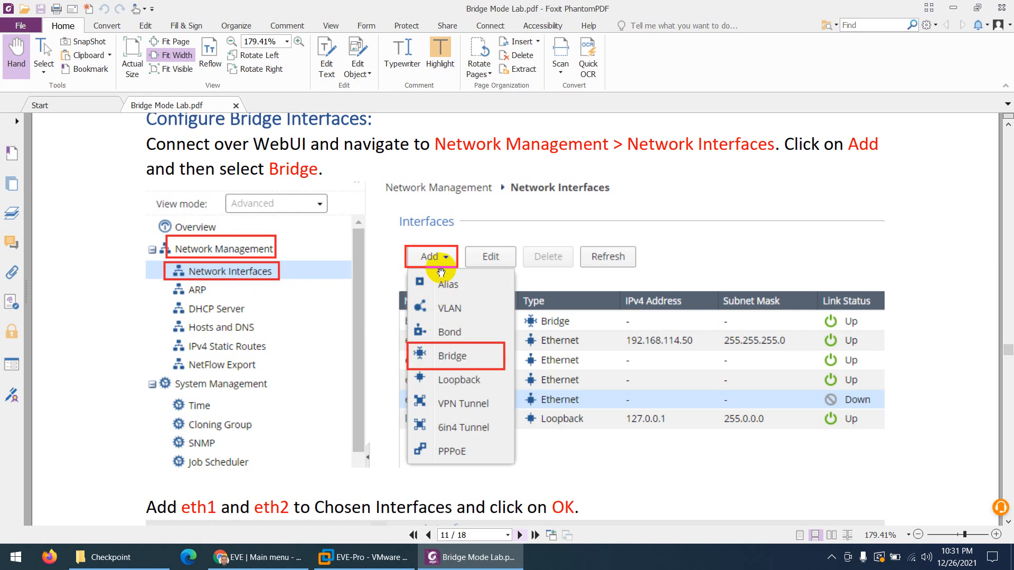
scroll(444, 361, down, 10)
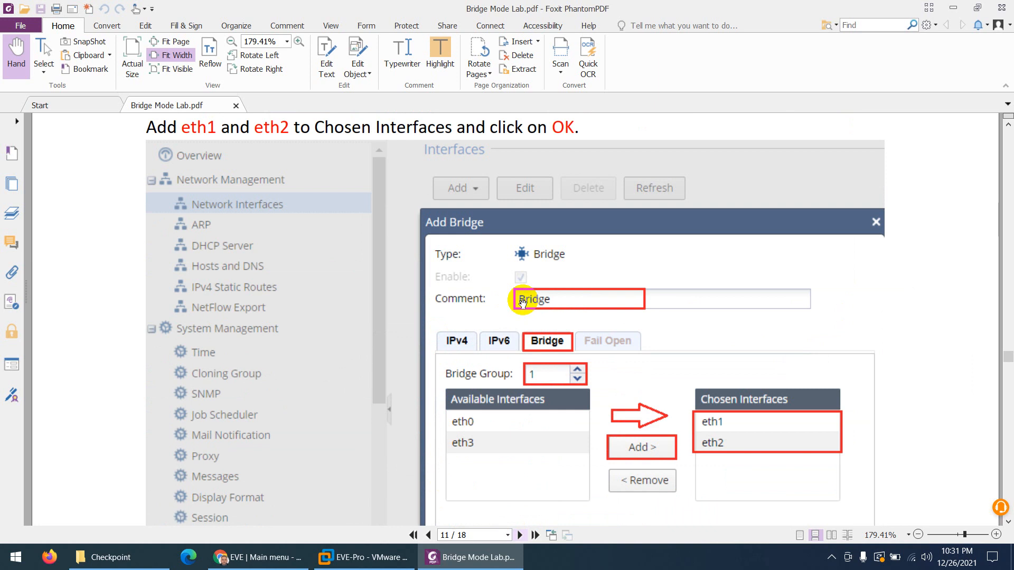
scroll(522, 301, down, 2)
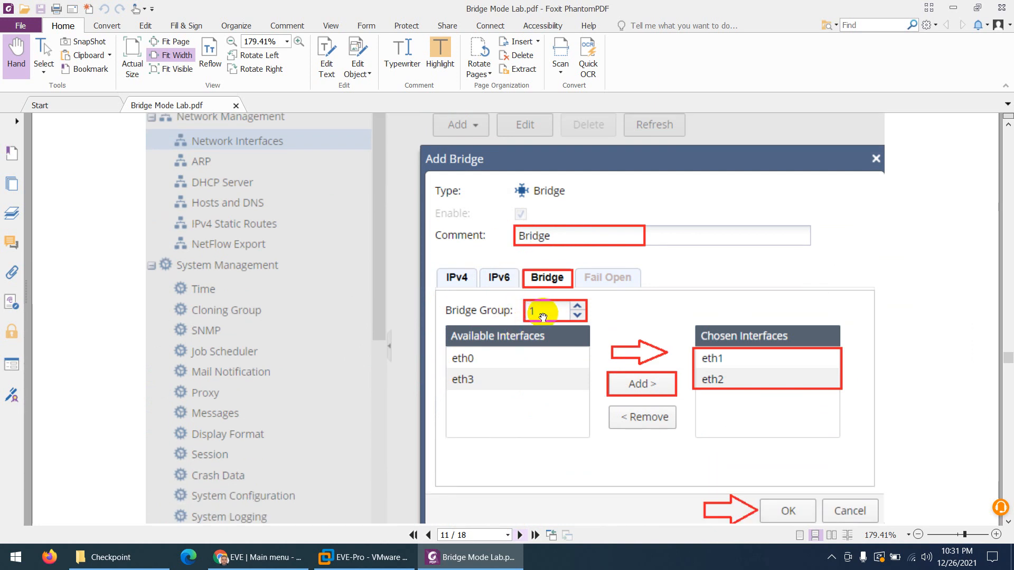
scroll(542, 317, down, 2)
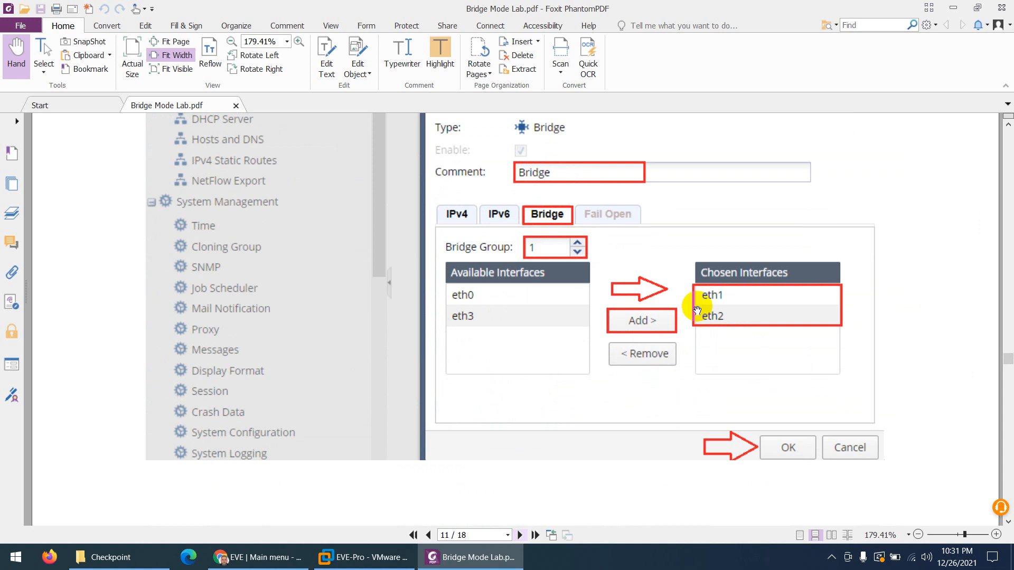
scroll(686, 311, down, 8)
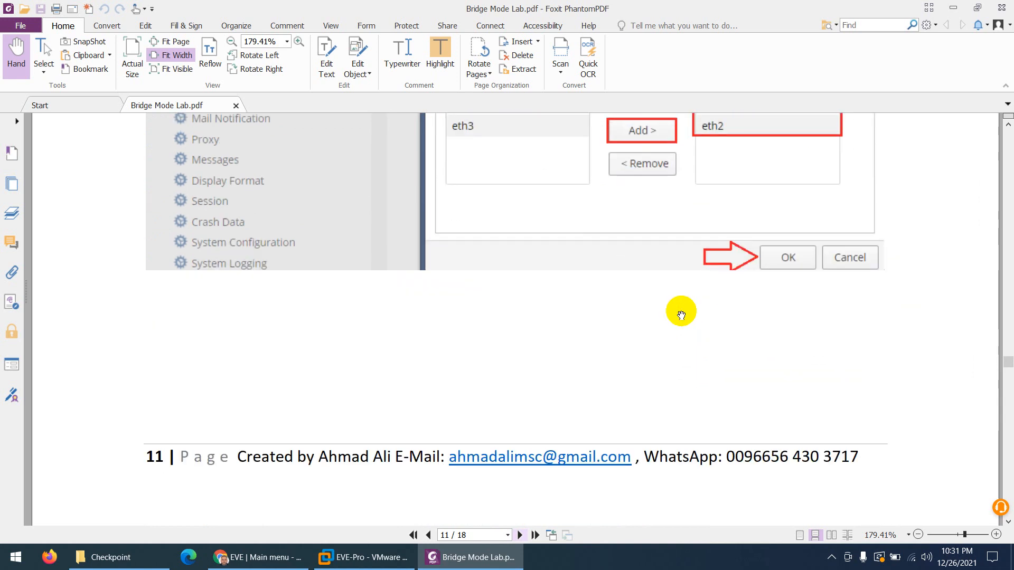
Scroll through pages 12 and 13 to page 14's Security Policy cleanup-rule section
scroll(491, 326, down, 5)
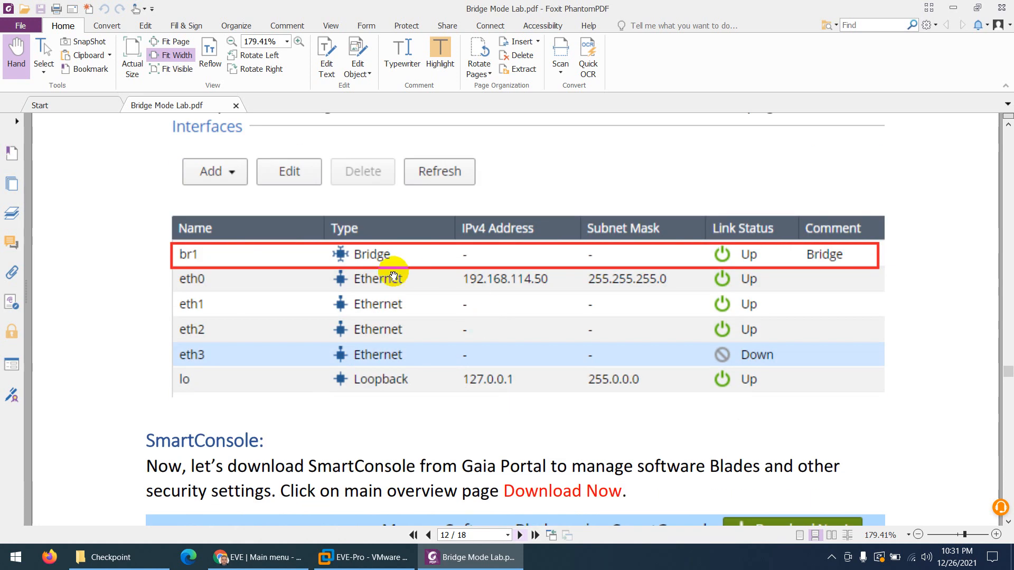
scroll(379, 267, down, 8)
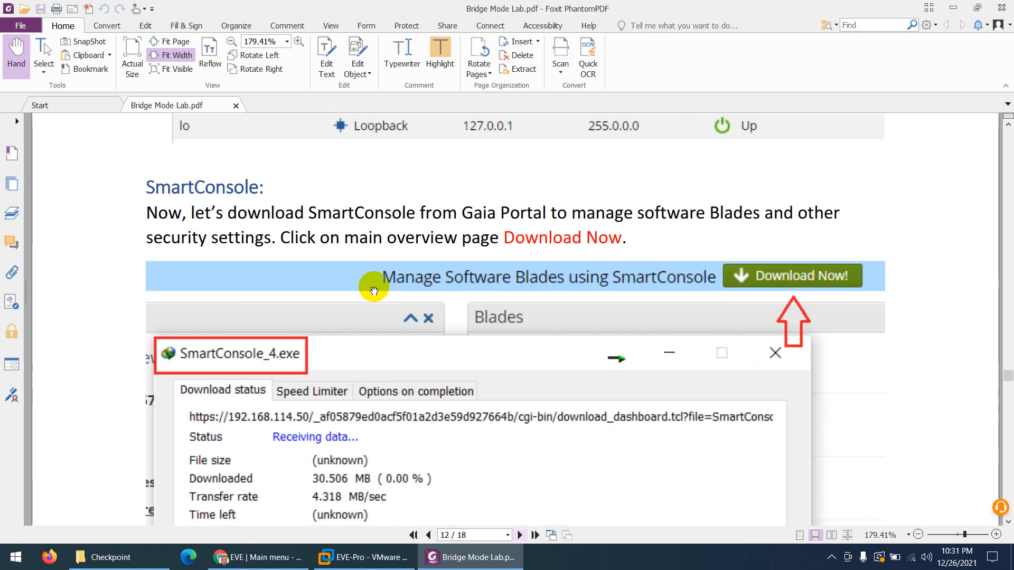
scroll(375, 290, down, 1)
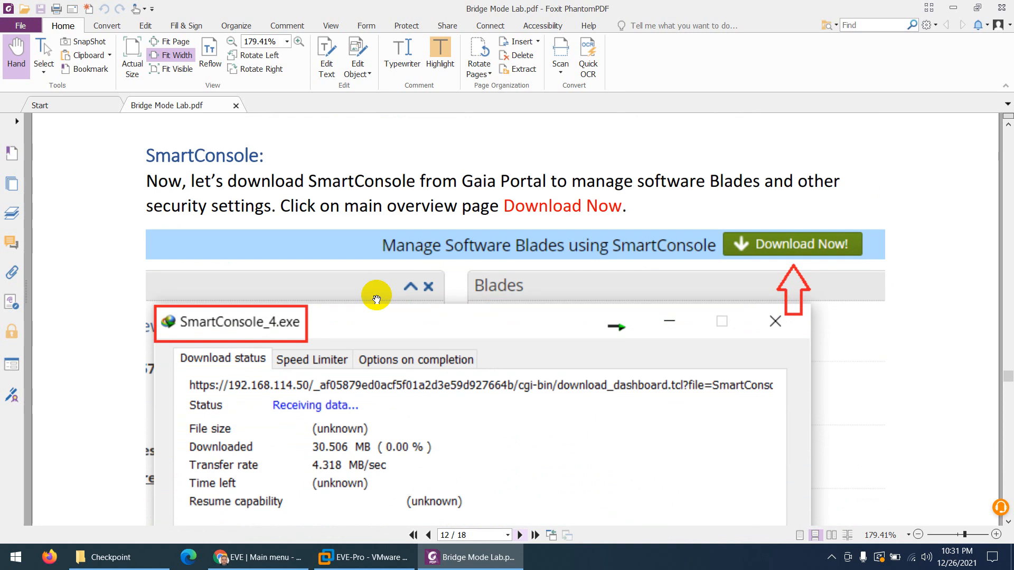
scroll(377, 299, down, 2)
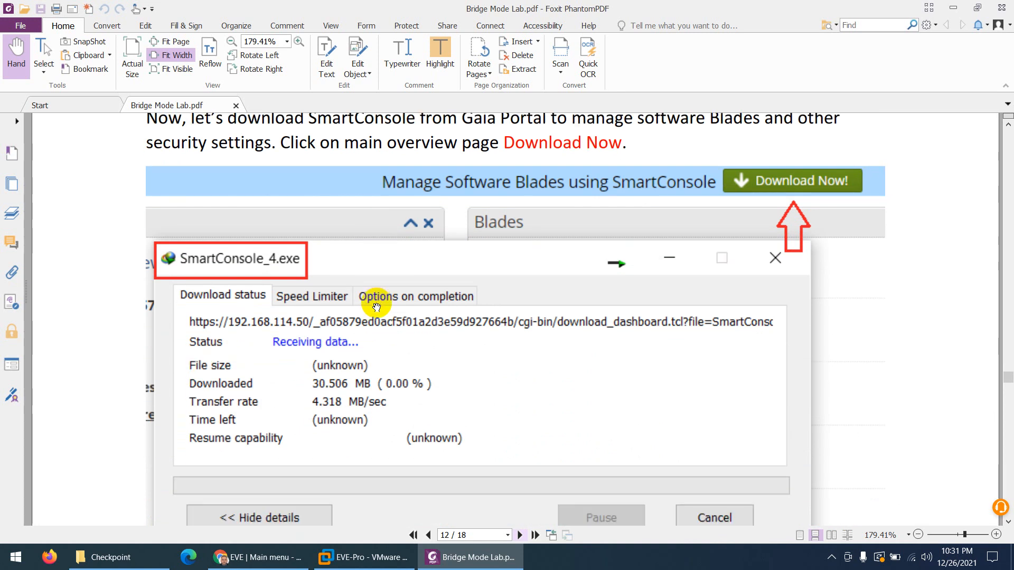
scroll(377, 307, down, 20)
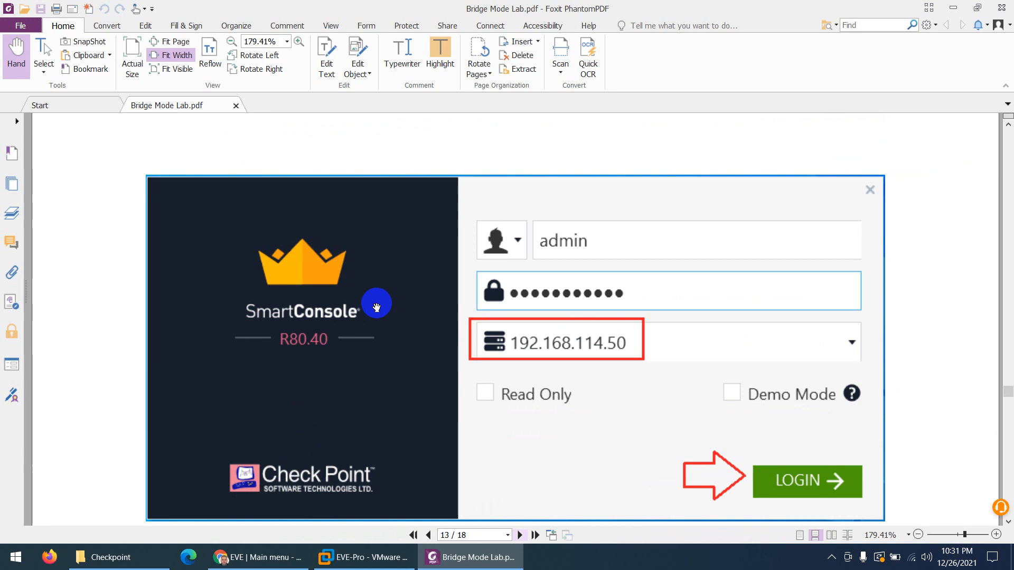
scroll(376, 307, down, 4)
scroll(377, 307, down, 15)
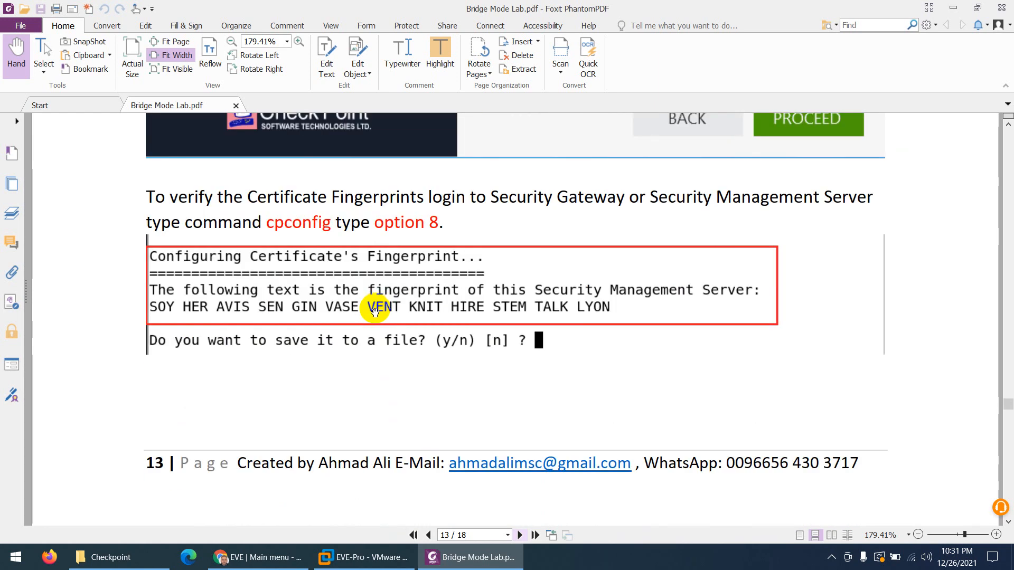
scroll(375, 311, down, 15)
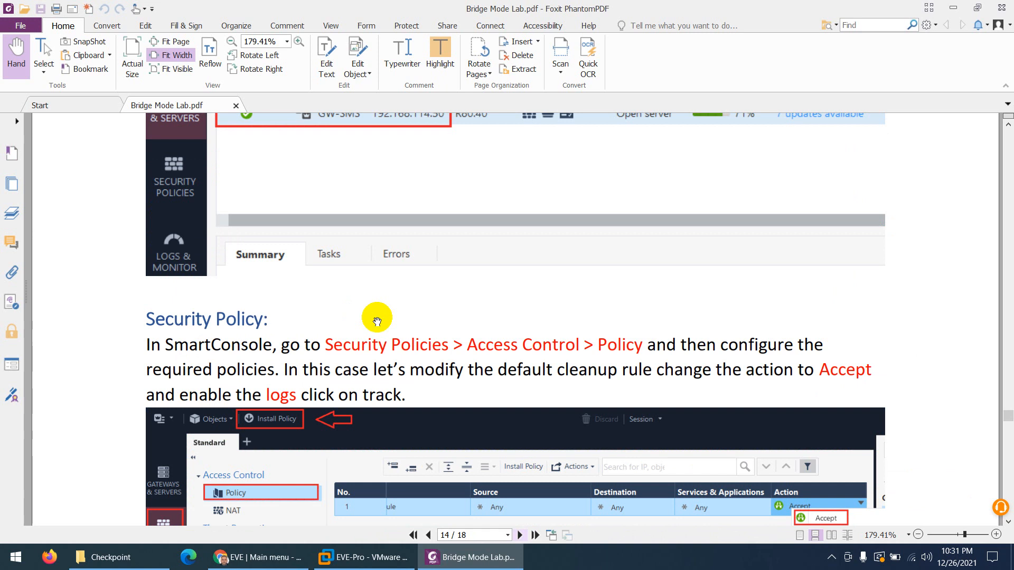
Scroll past Publish & Install Policy to page 17's Configure Hosts table
scroll(376, 322, down, 4)
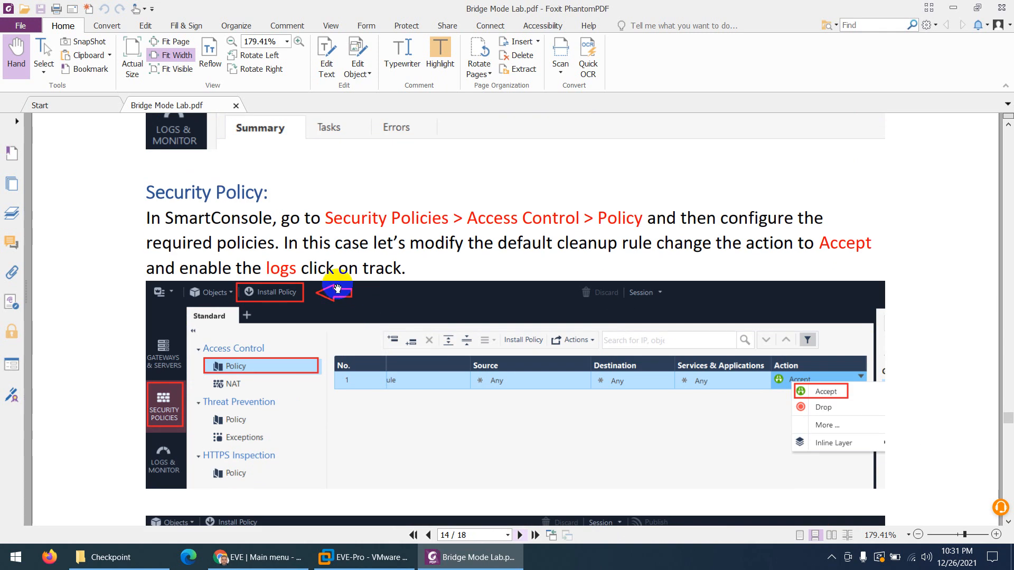
scroll(337, 289, down, 2)
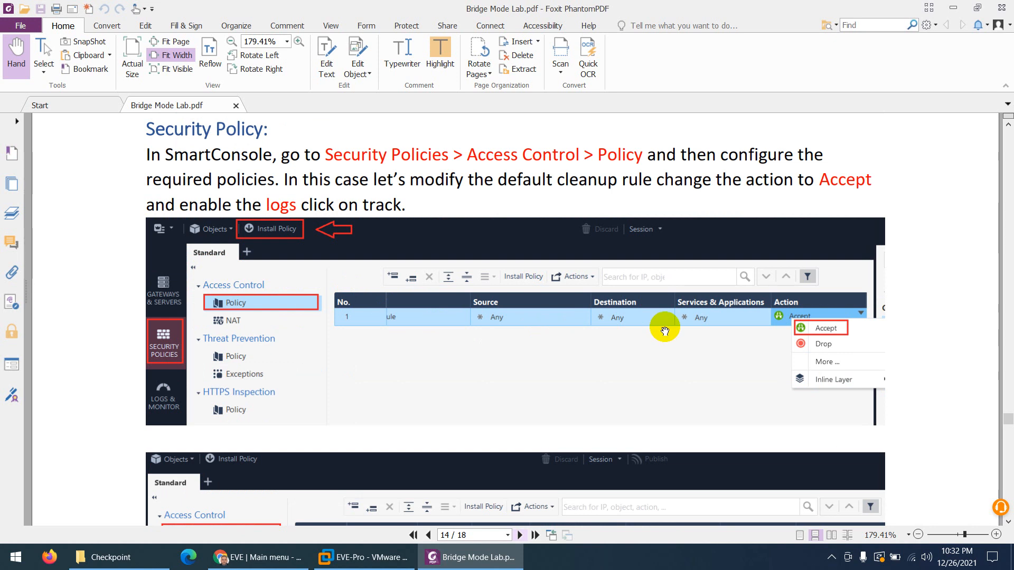
scroll(541, 344, down, 6)
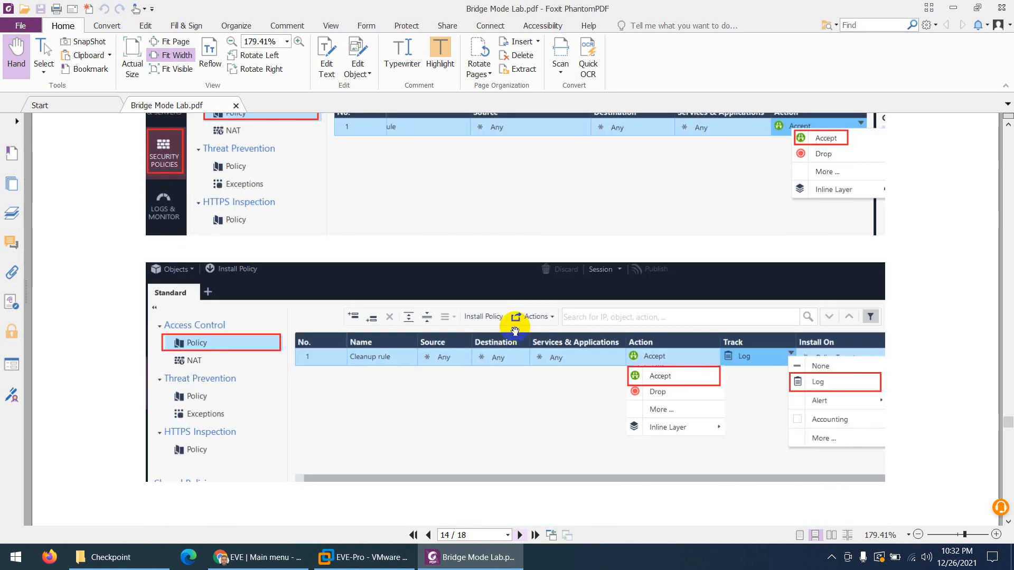
scroll(426, 306, down, 15)
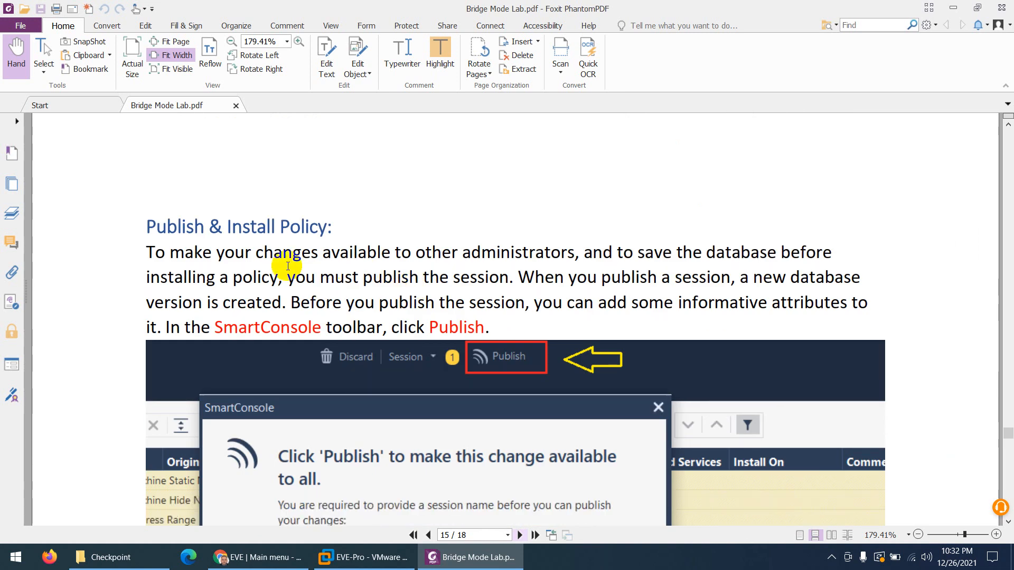
scroll(269, 242, down, 20)
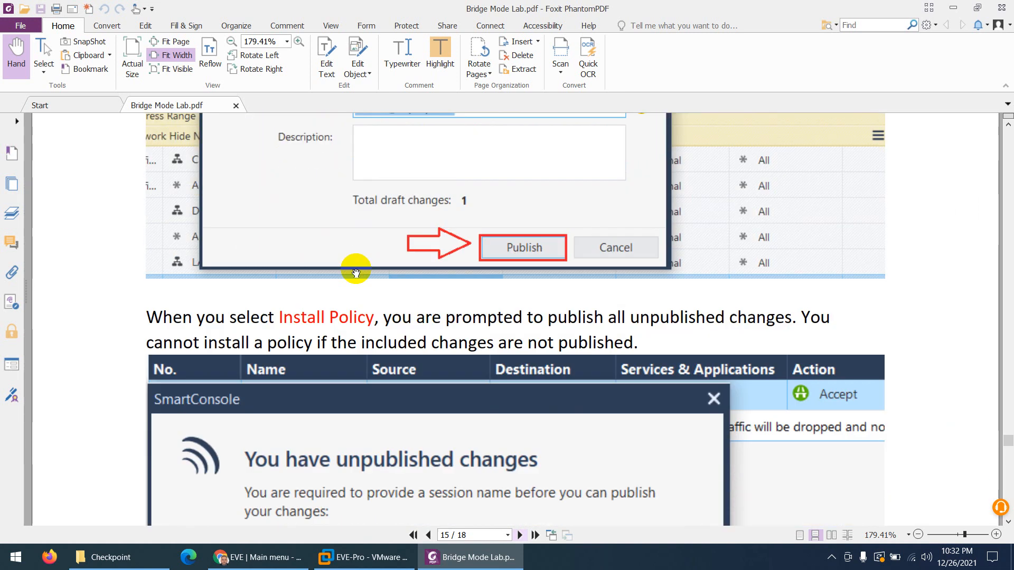
scroll(372, 292, down, 20)
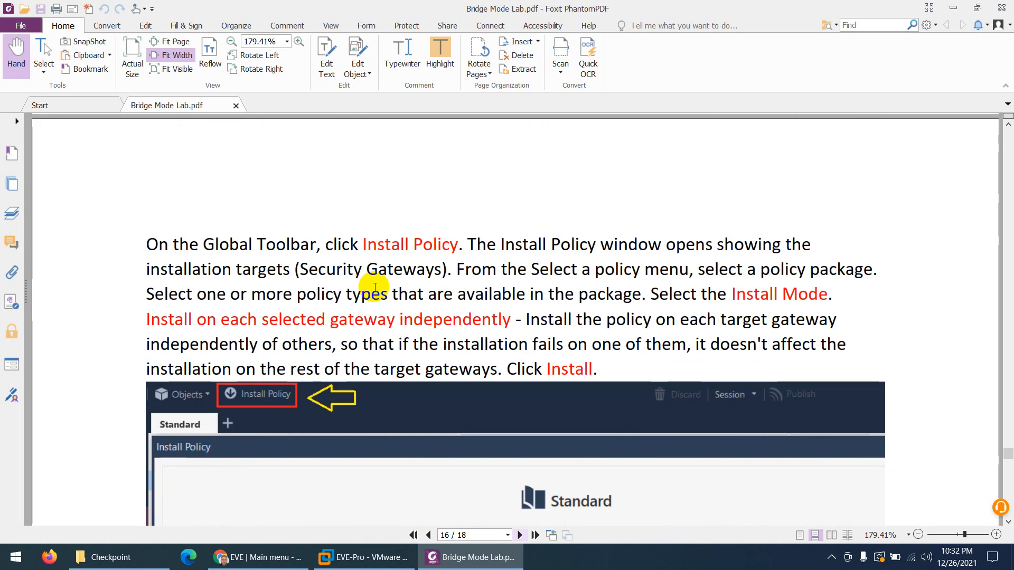
scroll(373, 294, down, 20)
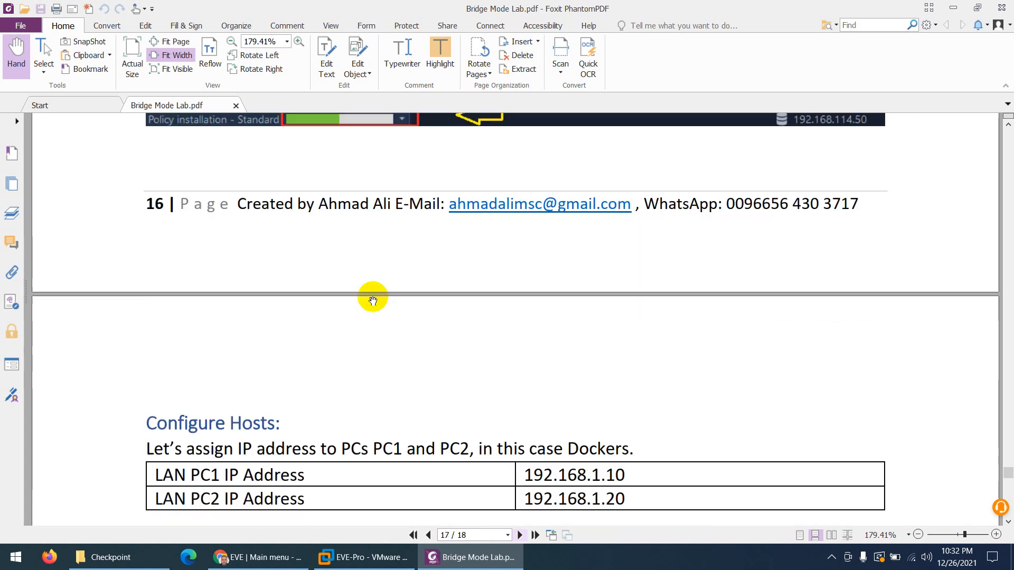
Read page 18's PC1 and PC2 ping results, then return to the EVE-NG file manager
scroll(346, 302, down, 3)
scroll(328, 279, up, 2)
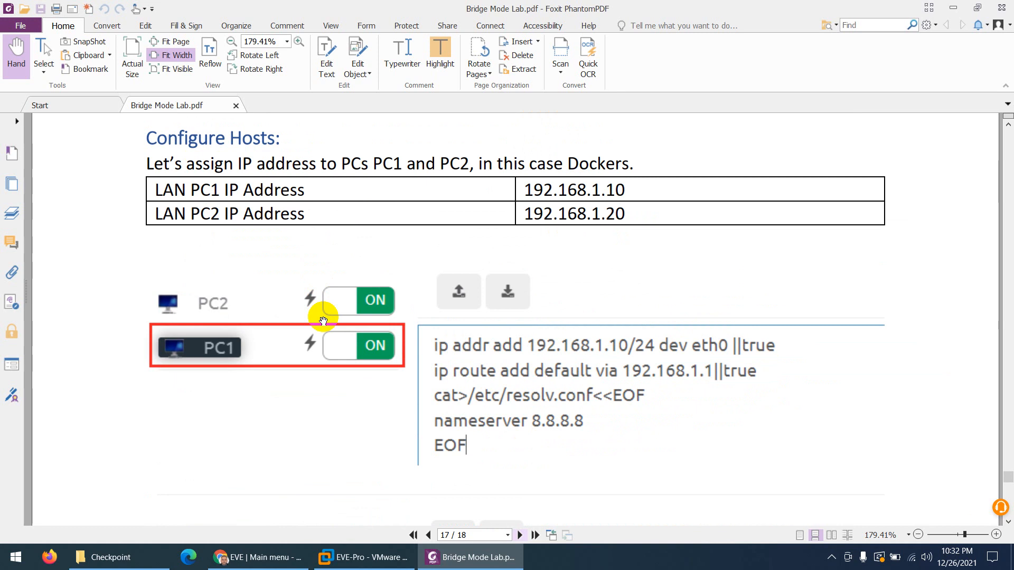
scroll(323, 321, down, 15)
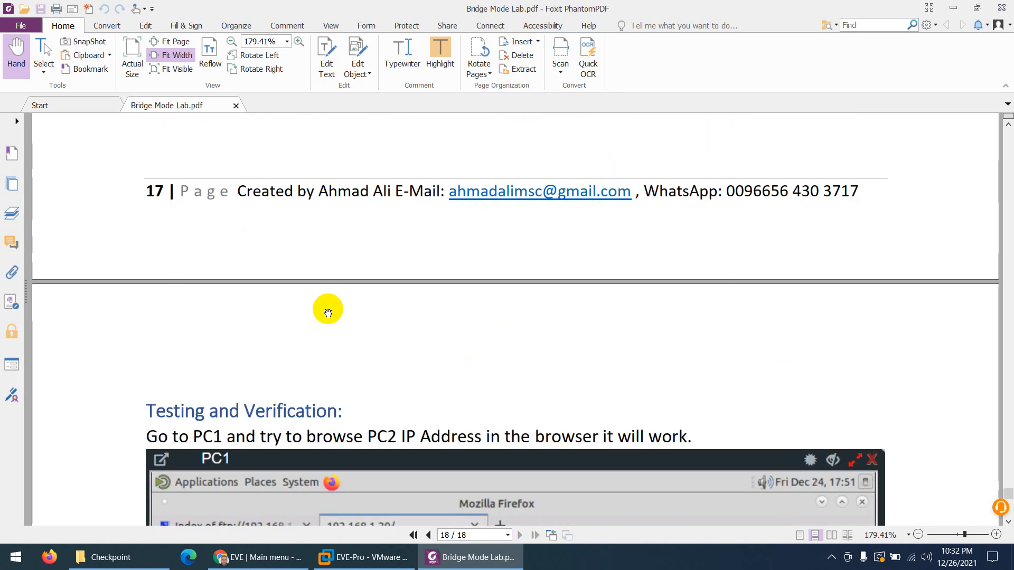
scroll(328, 311, down, 5)
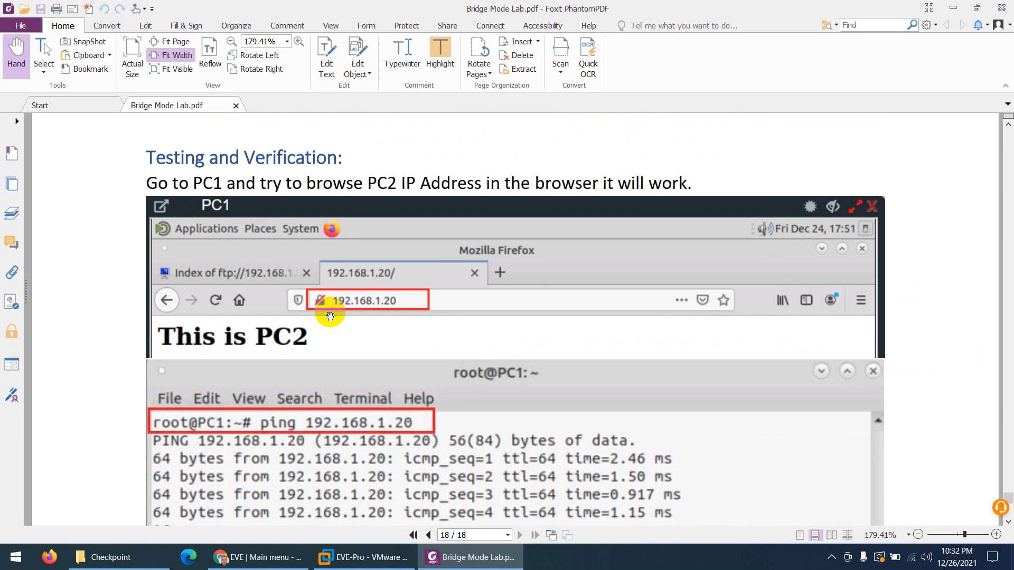
scroll(330, 316, down, 1)
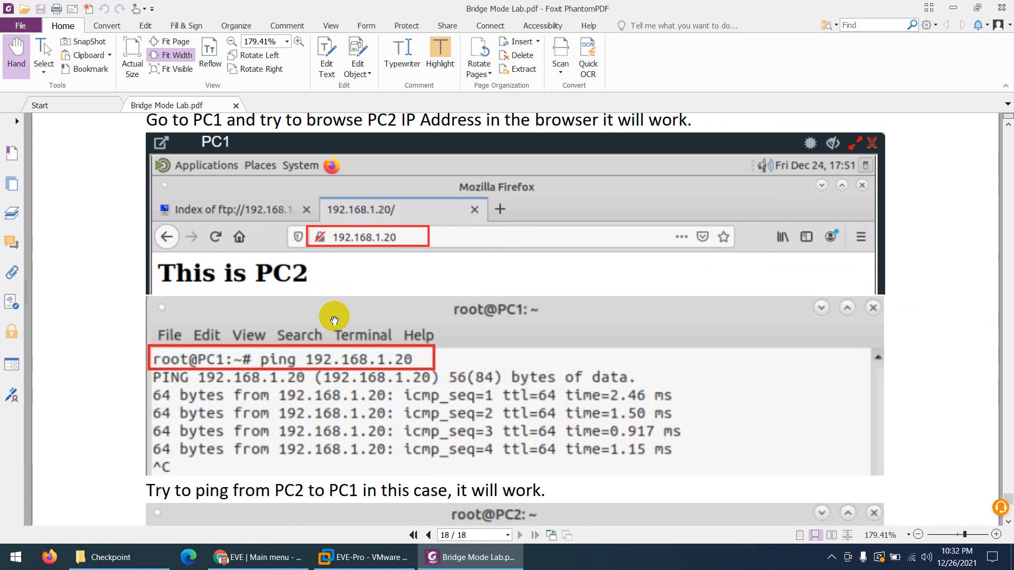
scroll(334, 320, down, 2)
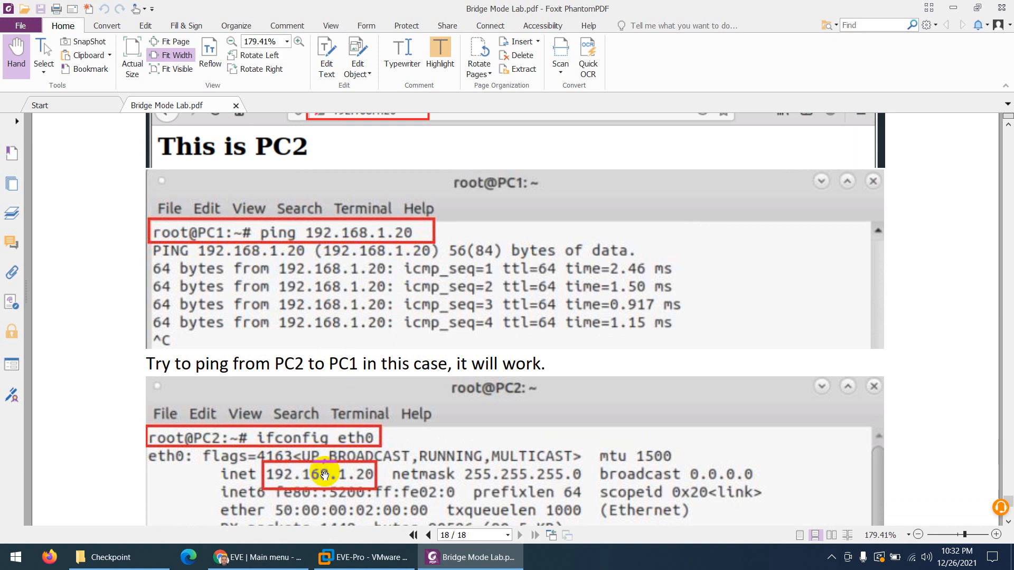
click(257, 557)
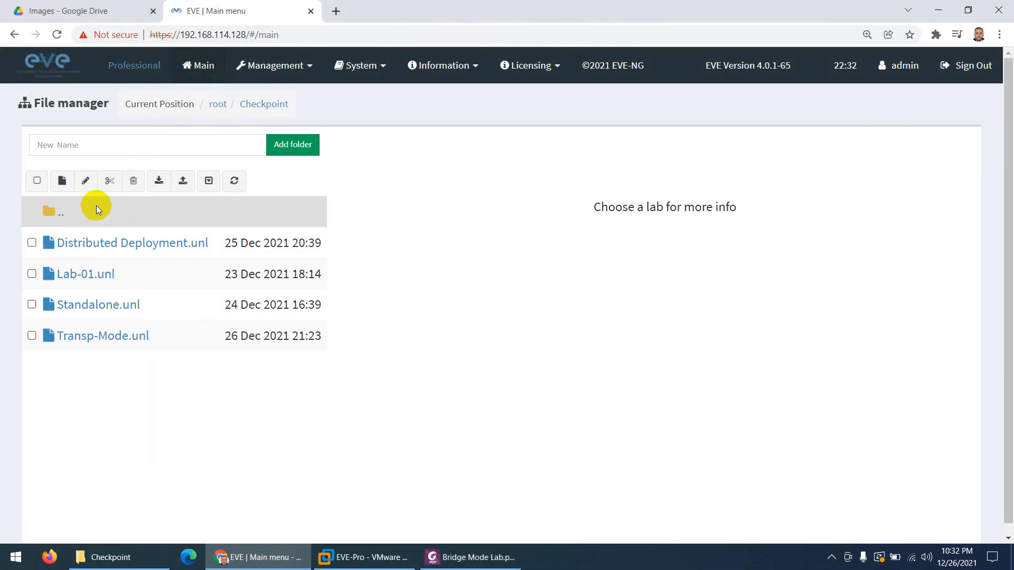
Create a new lab named Bridge-Mode in the Checkpoint folder
click(61, 181)
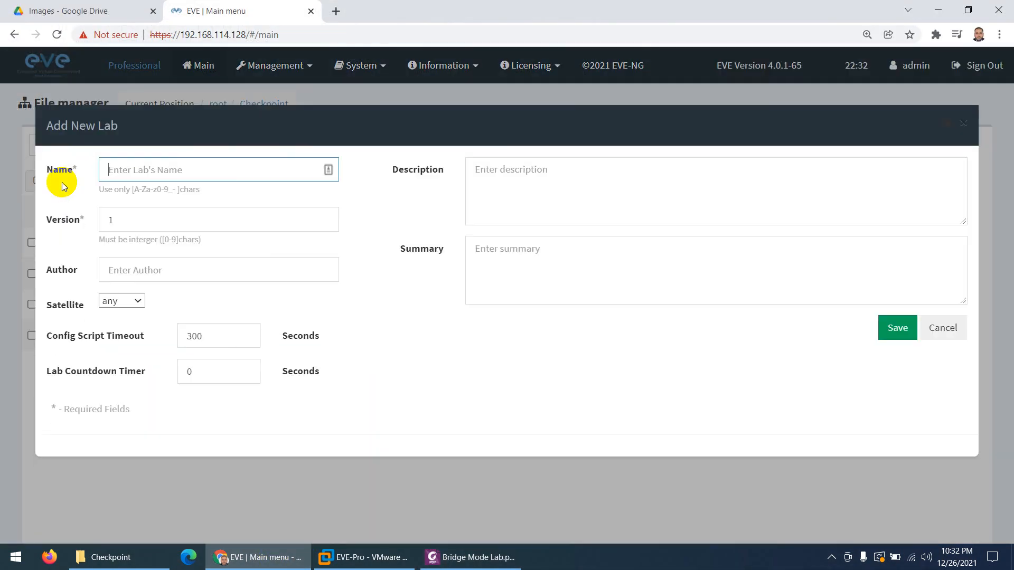
text(Br)
key(Down)
key(Return)
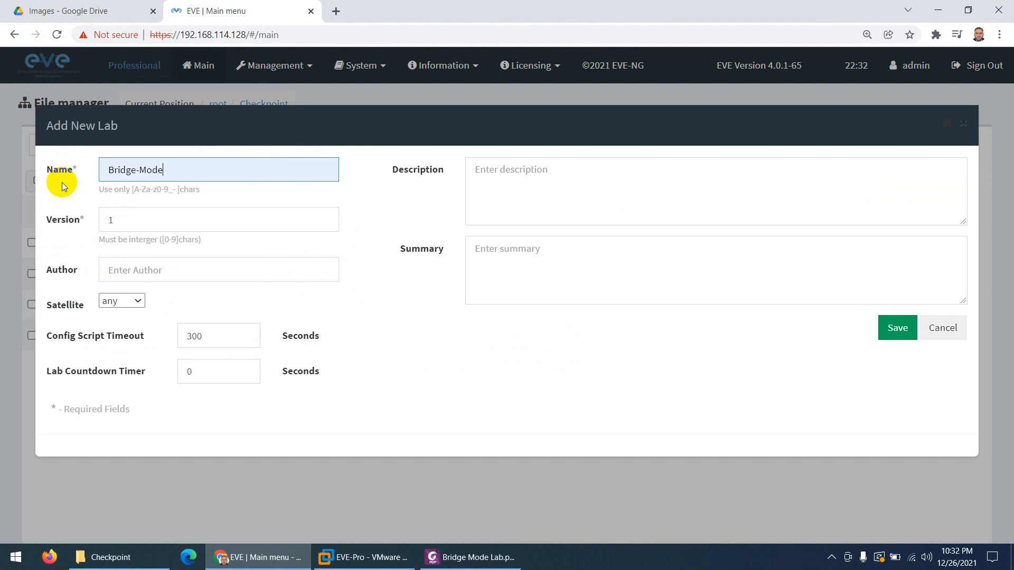
click(898, 328)
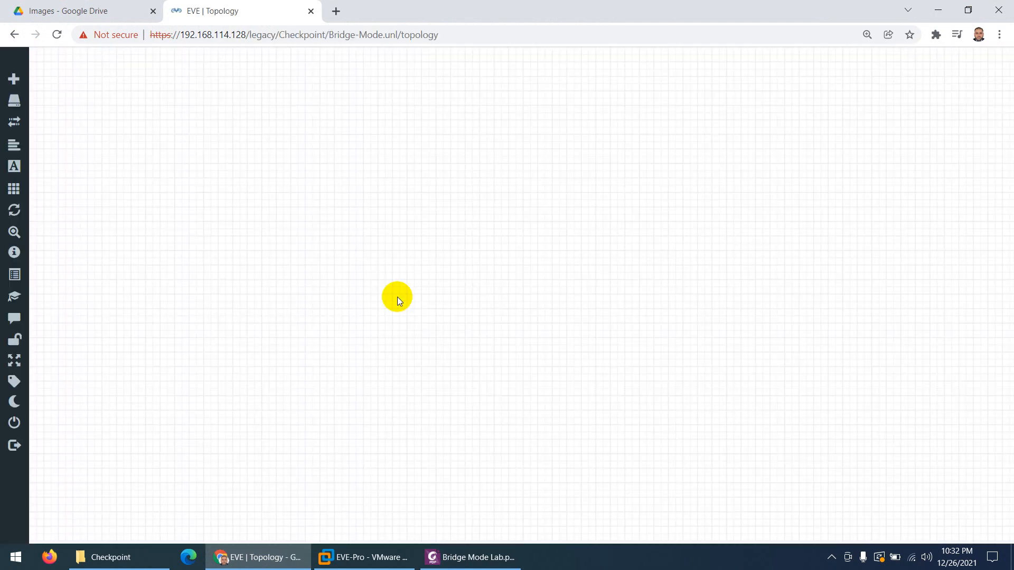
Add a CheckPoint Security Gateway VE node named CP to the topology
right_click(442, 189)
click(472, 213)
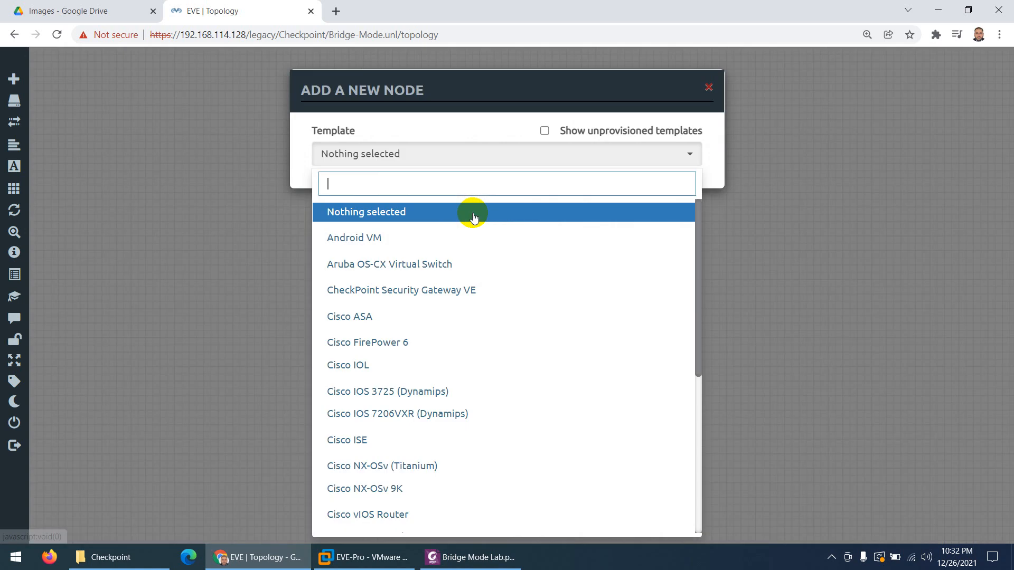
text(ch)
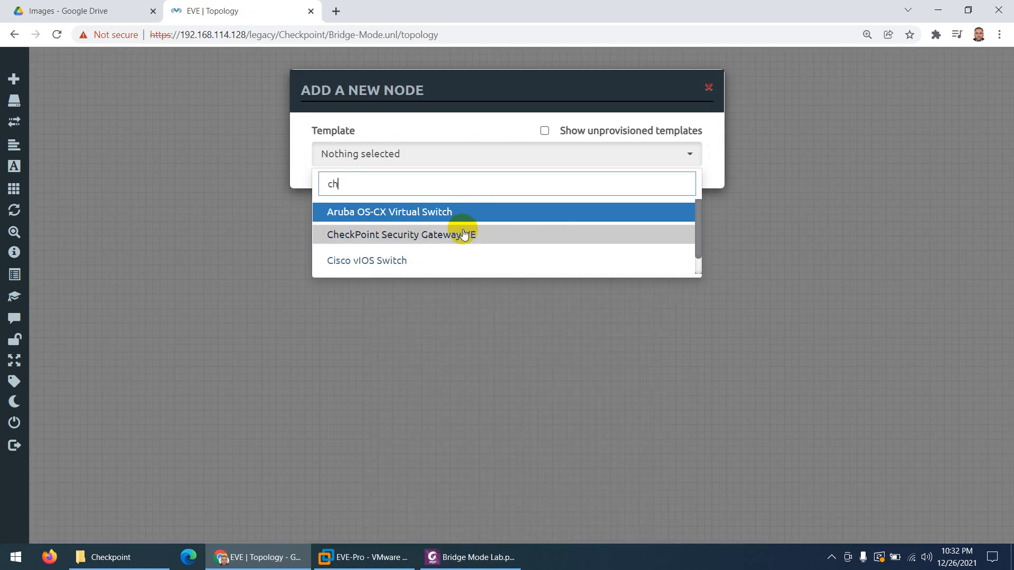
click(463, 233)
scroll(388, 286, down, 9)
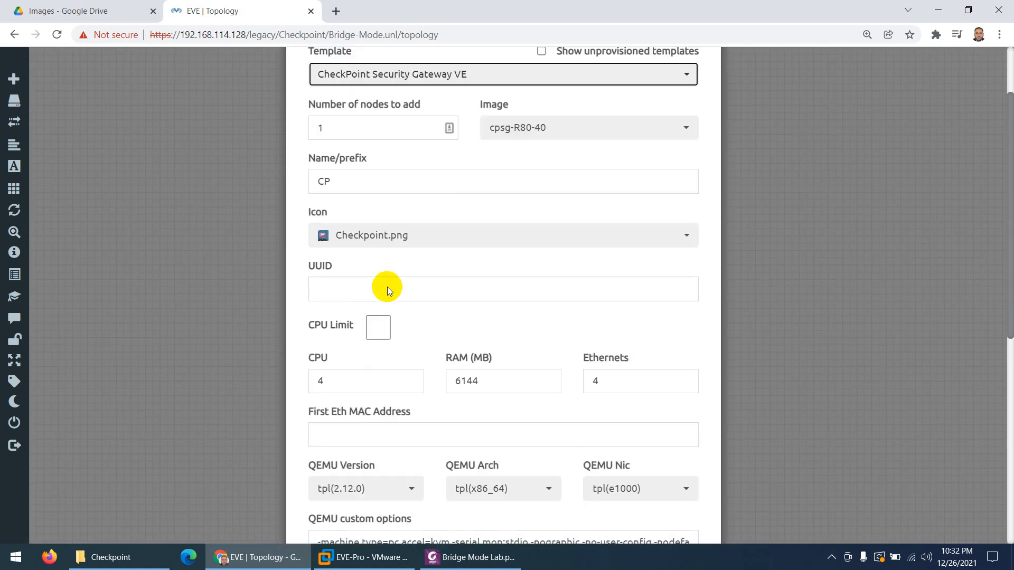
click(431, 499)
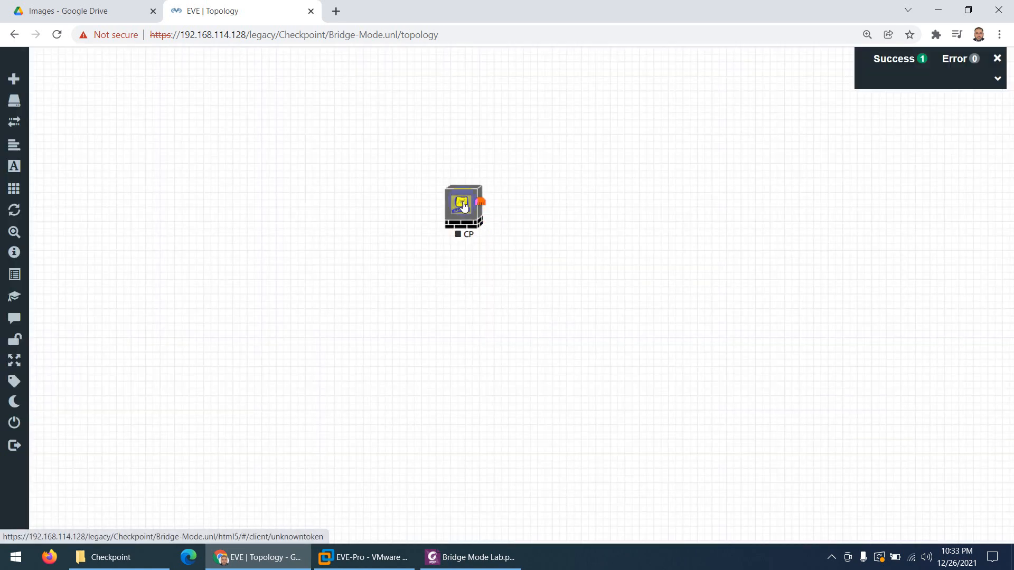
drag(463, 206, 467, 227)
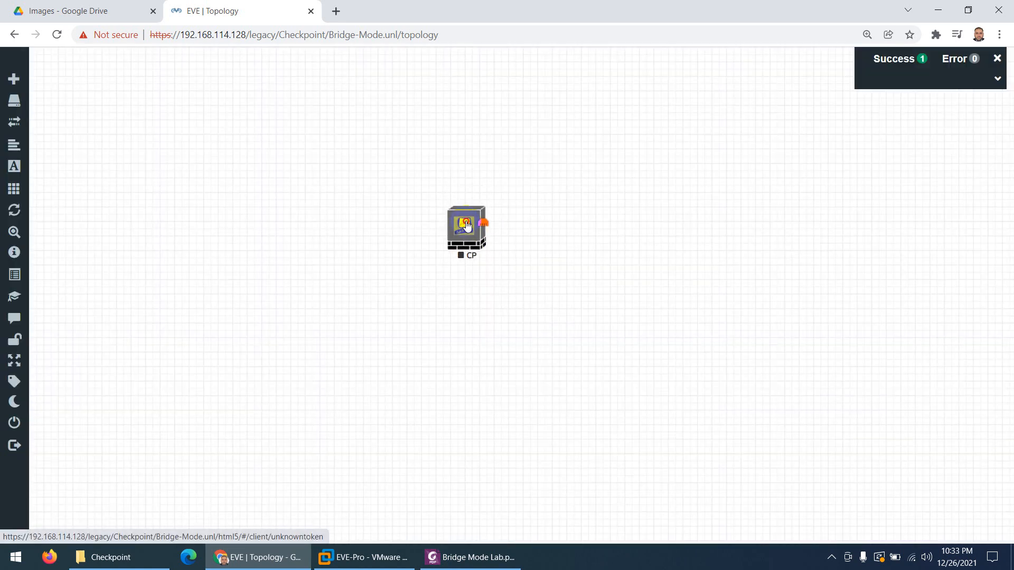
Add a Desktop2-icon Management(Cloud0) network named SmartConsole below CP, linked to CP's eth0
right_click(376, 255)
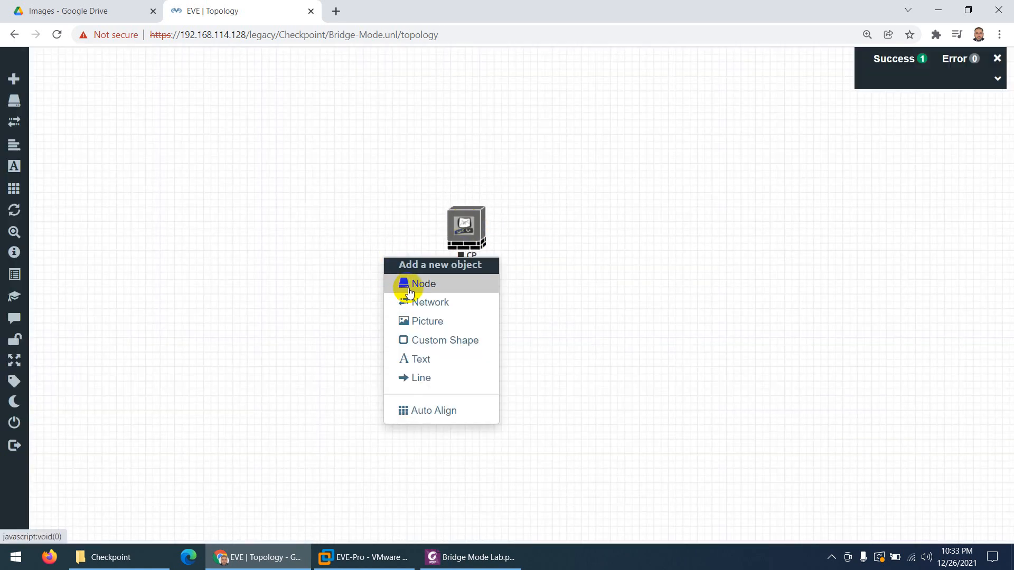
click(414, 303)
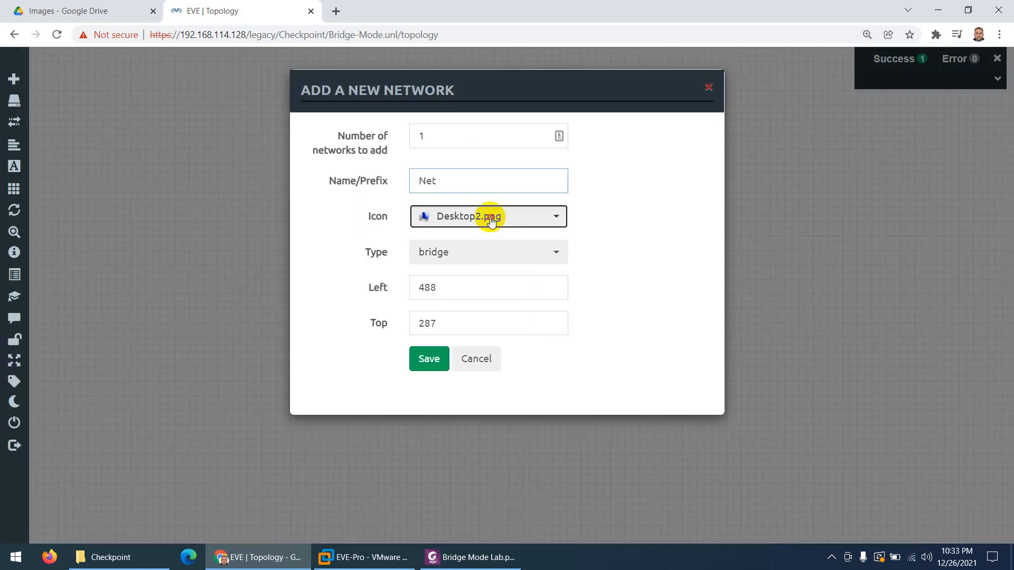
click(491, 221)
click(473, 219)
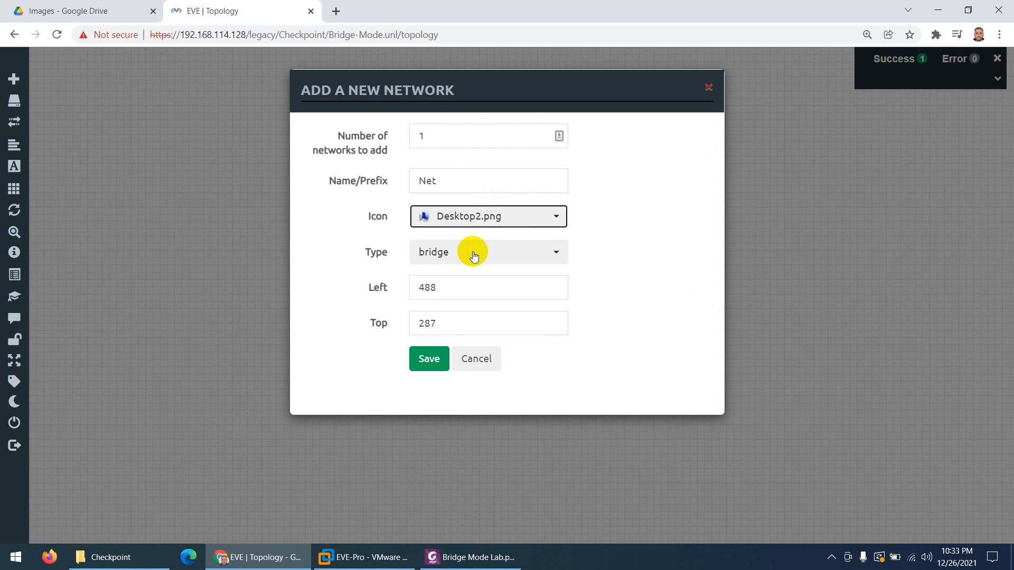
click(474, 254)
click(465, 490)
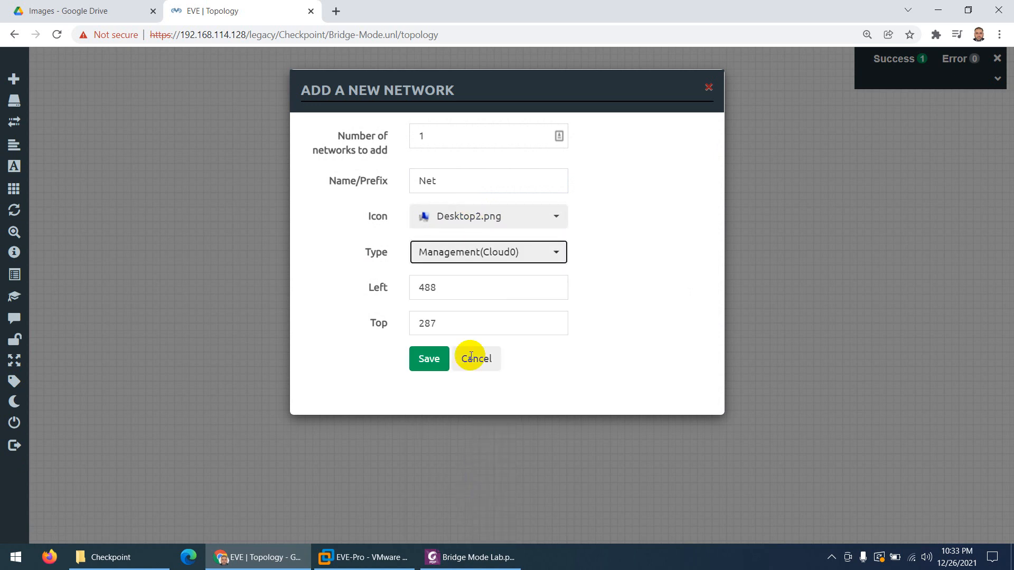
double_click(413, 183)
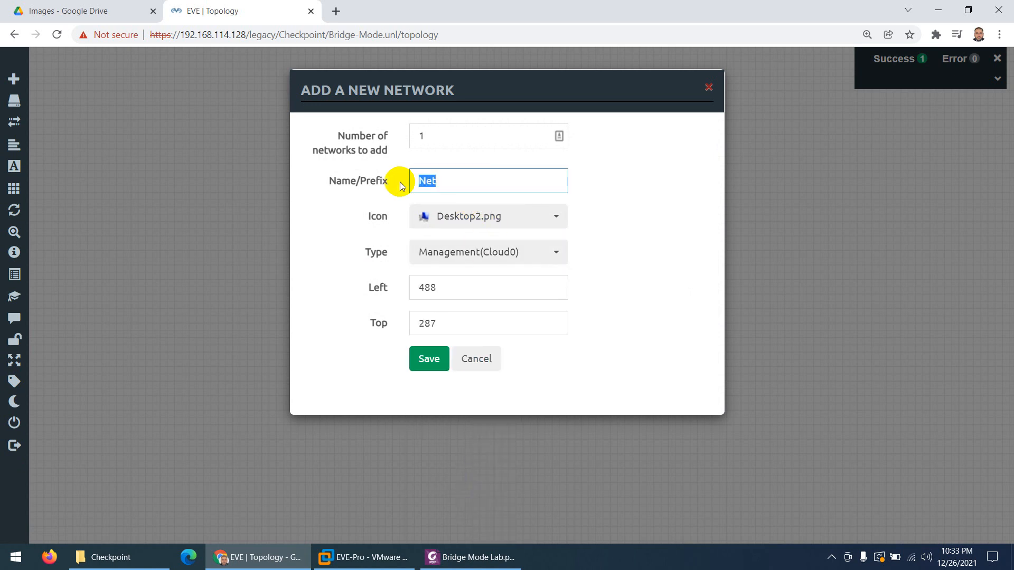
text(S)
click(428, 209)
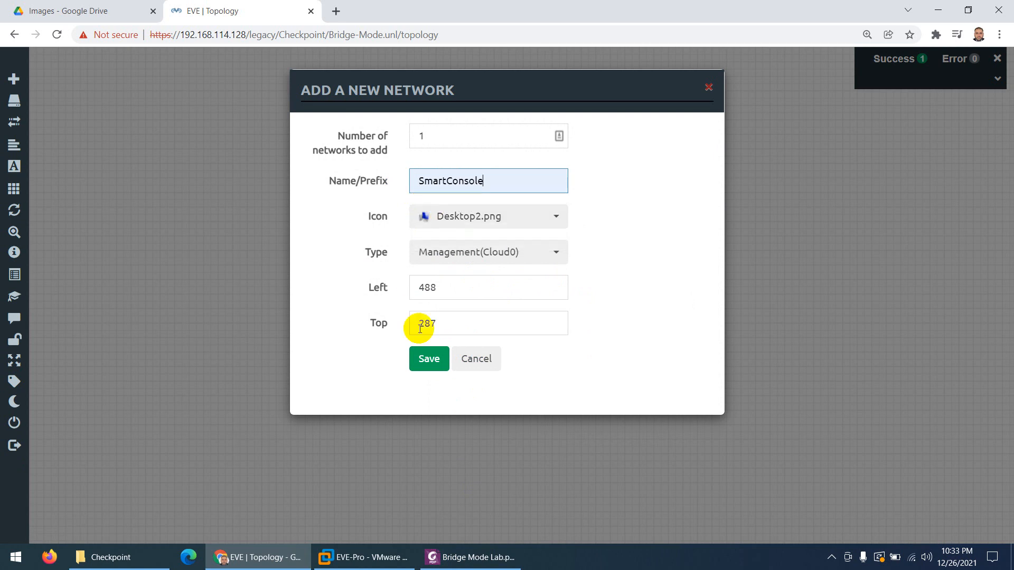
click(426, 358)
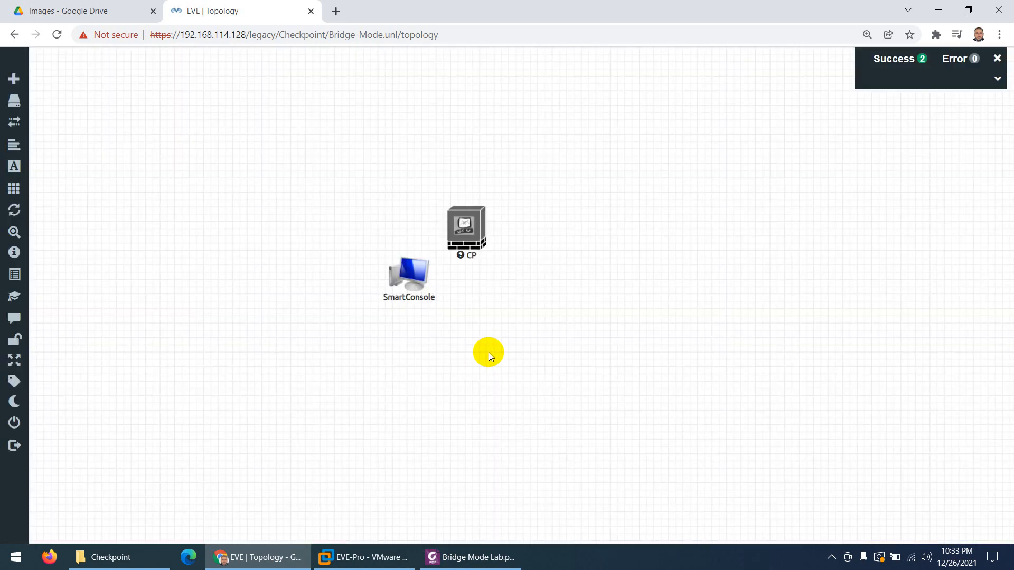
mouse_move(421, 288)
mouse_down()
mouse_move(481, 332)
mouse_move(460, 236)
mouse_up()
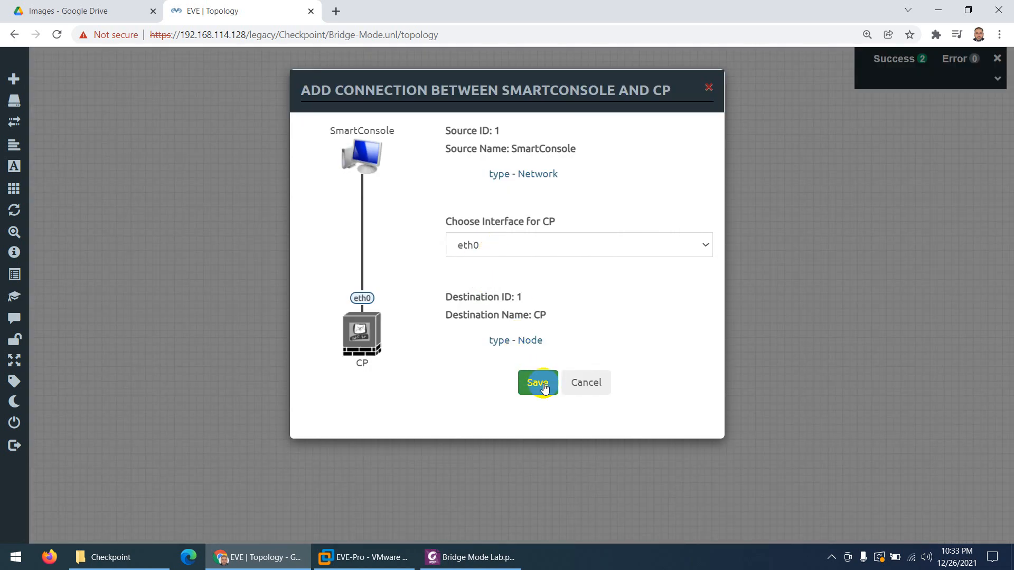
click(538, 383)
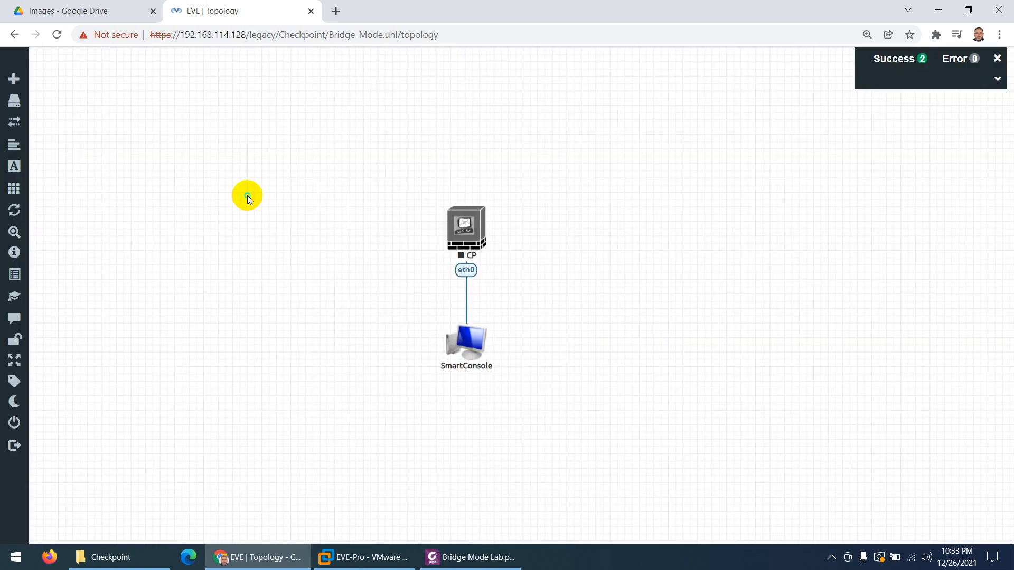
Start a new Docker.io node that uses the eve-gui-server:latest image
right_click(248, 196)
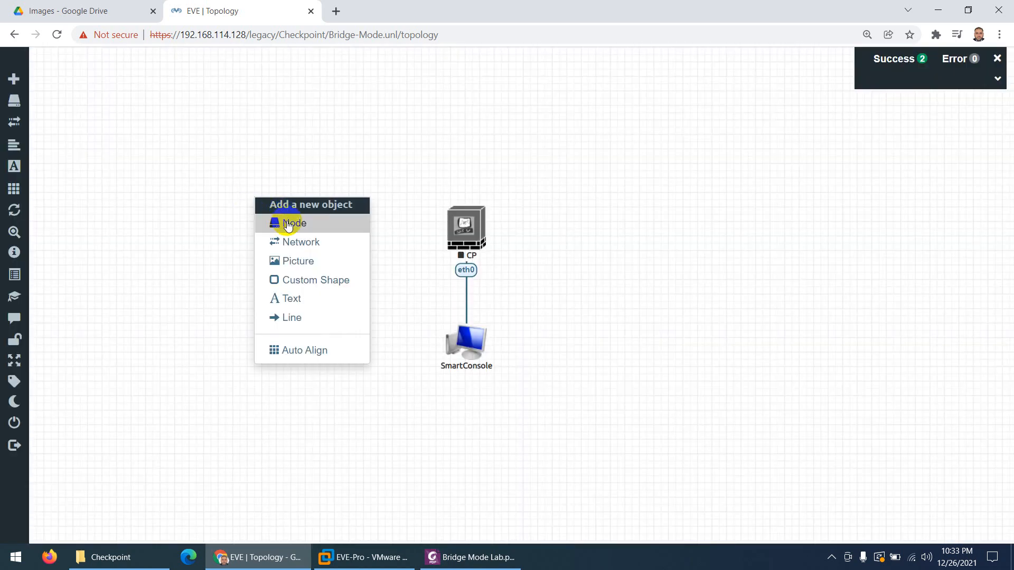
click(281, 220)
text(dok)
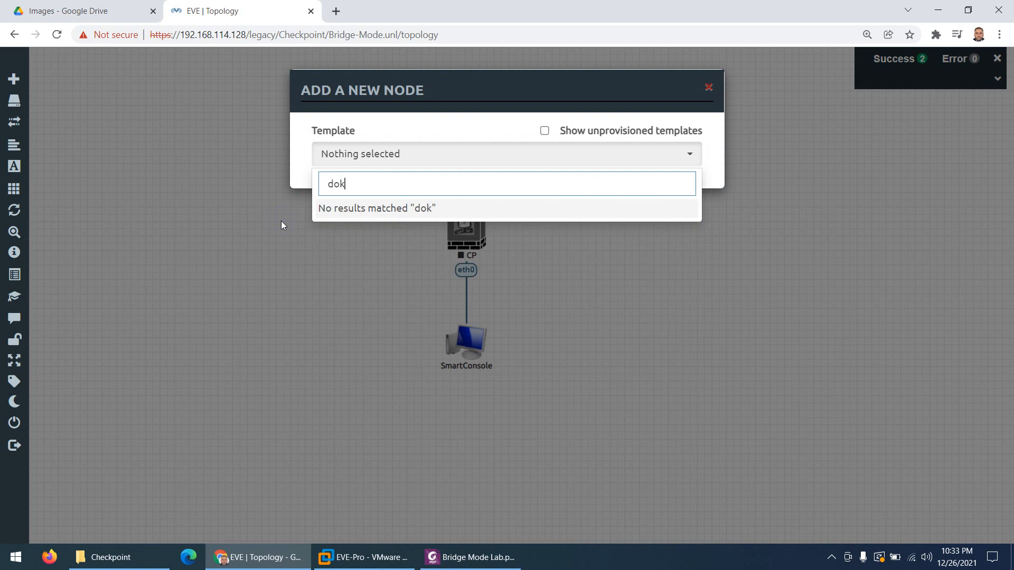
key(BackSpace)
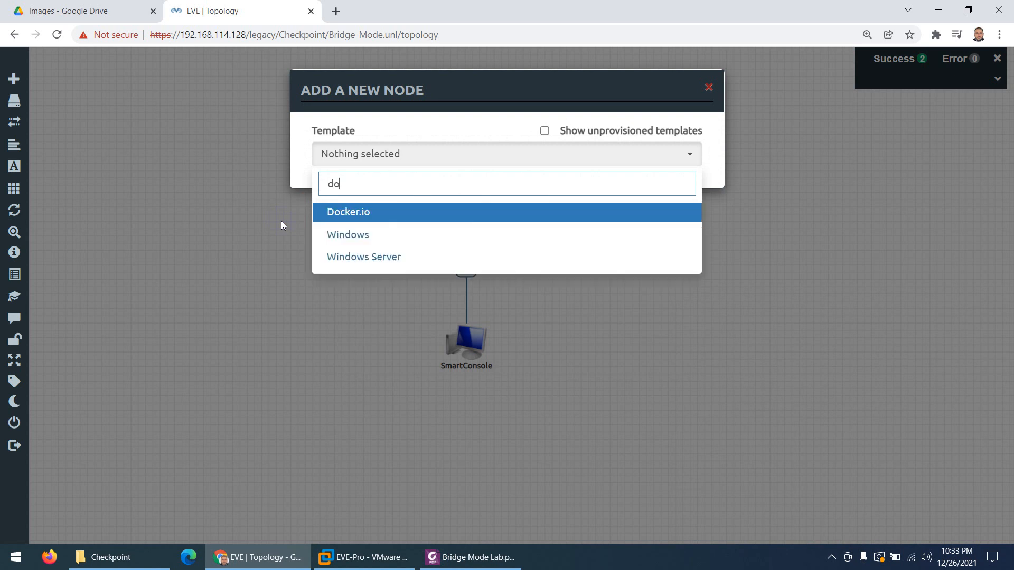
click(333, 213)
click(512, 220)
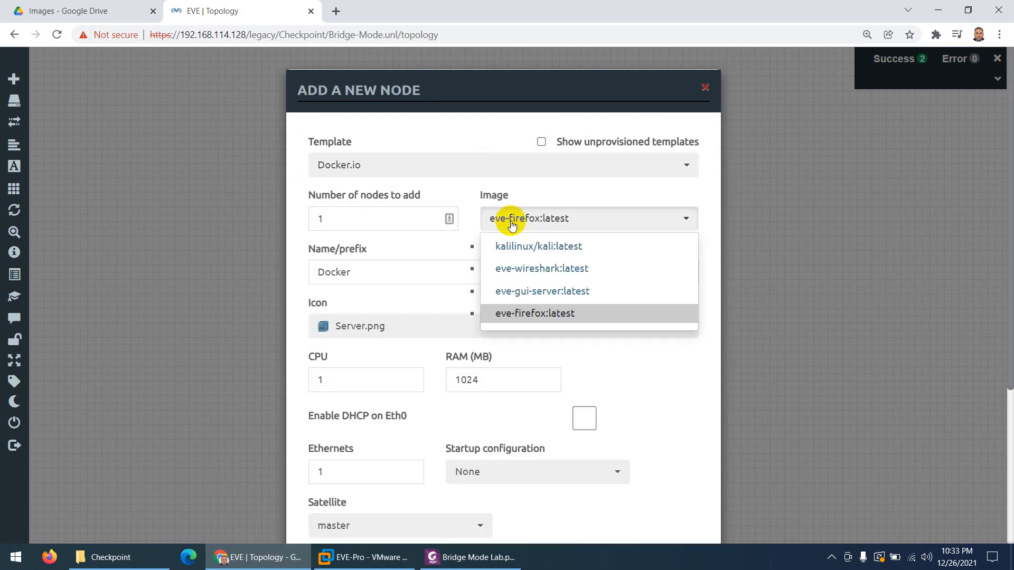
click(523, 291)
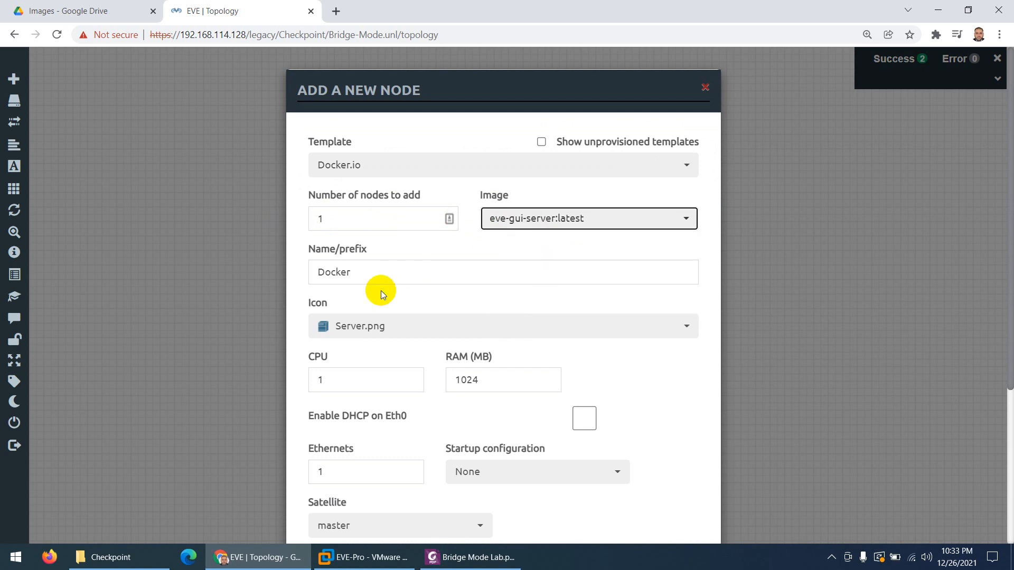
Name the node PC1, give it the Desktop4.png icon, and save it
drag(352, 273, 294, 271)
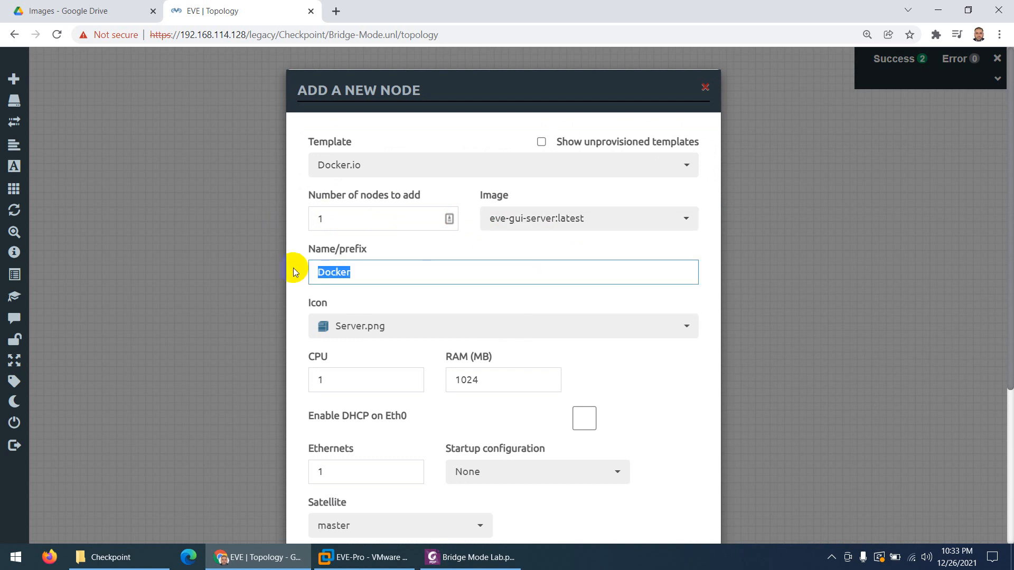
text(PC1)
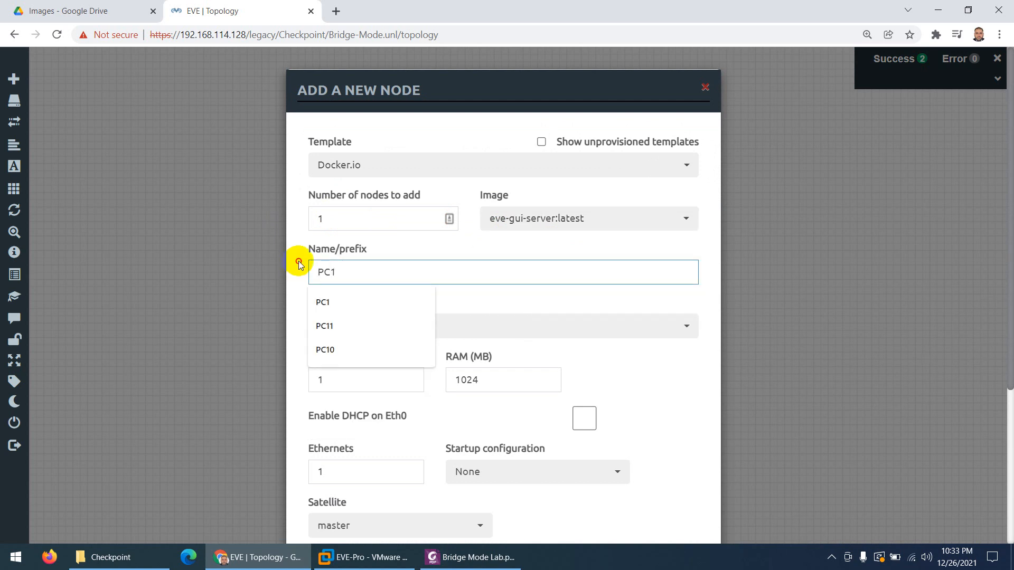
click(385, 334)
key(c)
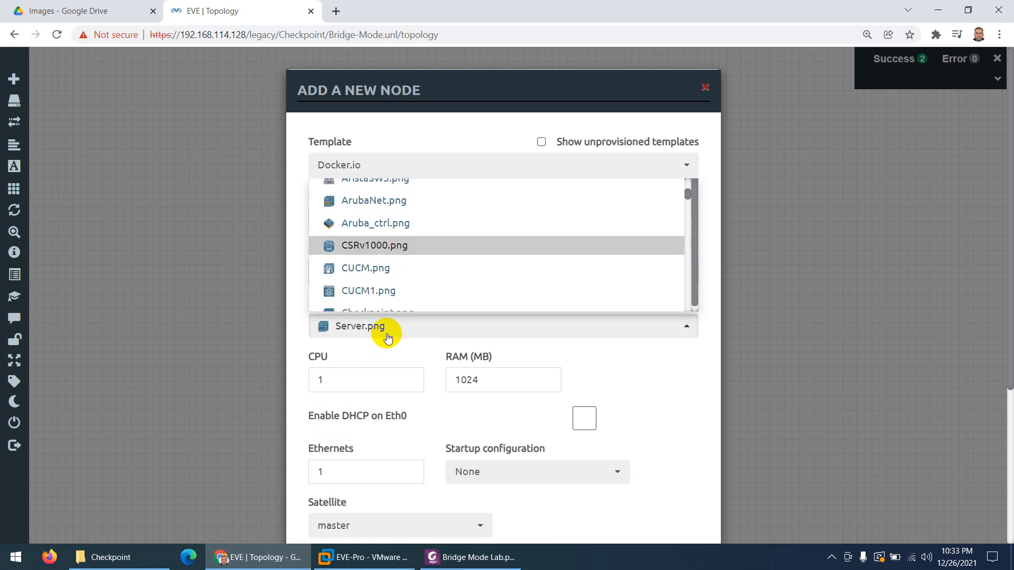
scroll(422, 259, down, 4)
scroll(416, 258, down, 1)
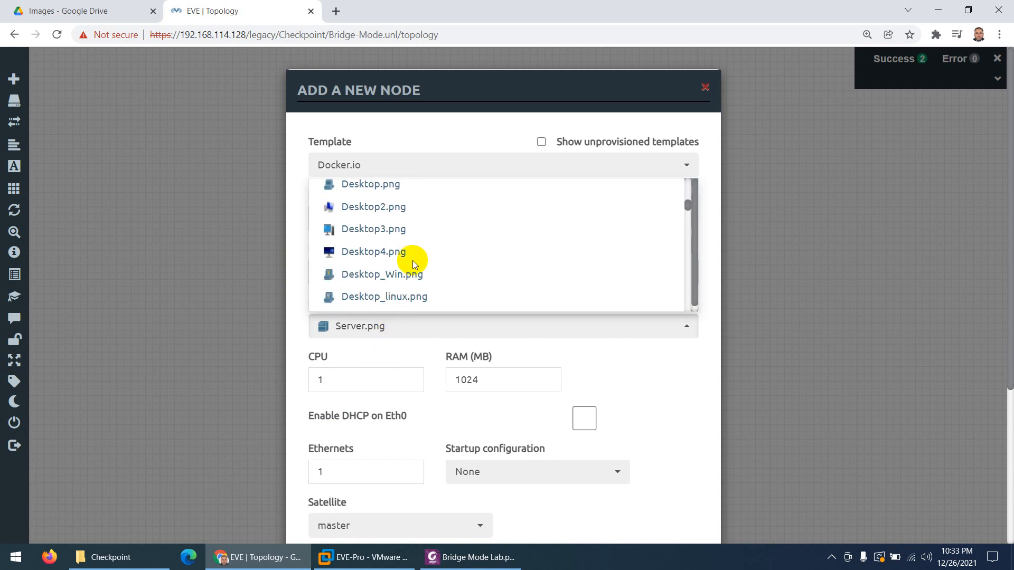
click(390, 255)
scroll(425, 386, down, 4)
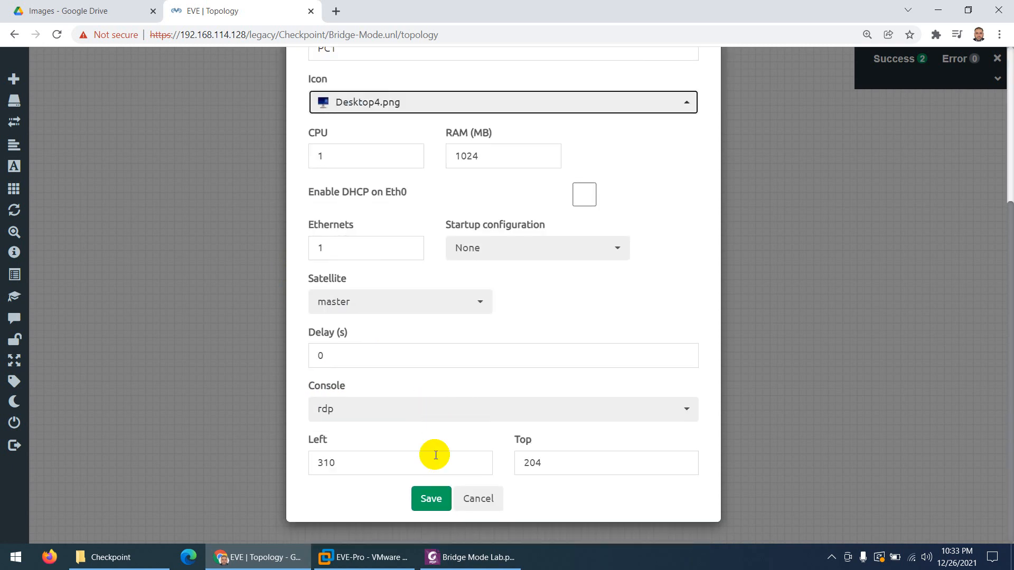
click(429, 498)
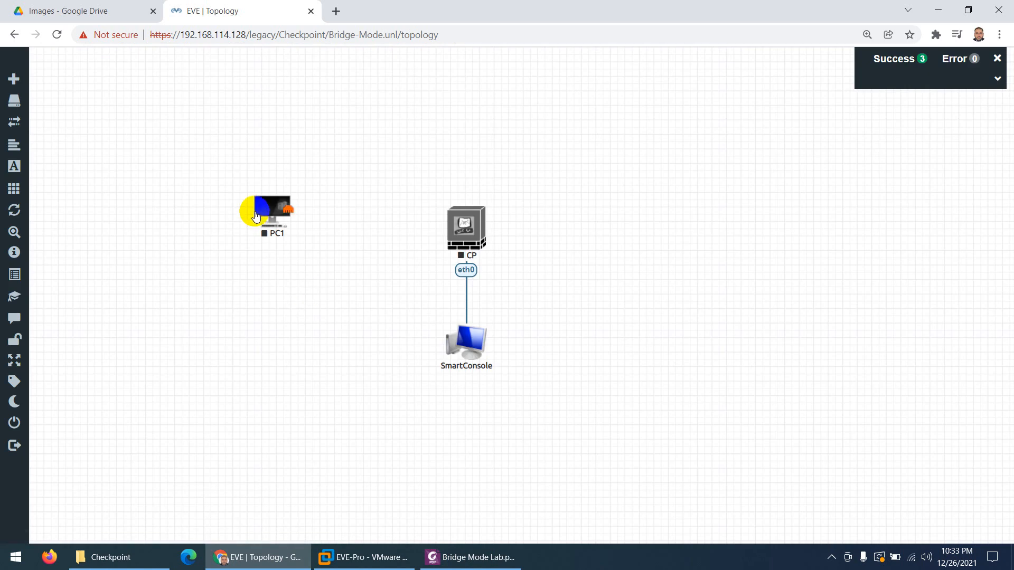
Lower PC1 slightly and start another Docker.io node with the eve-gui-server:latest image
drag(271, 210, 269, 230)
right_click(338, 265)
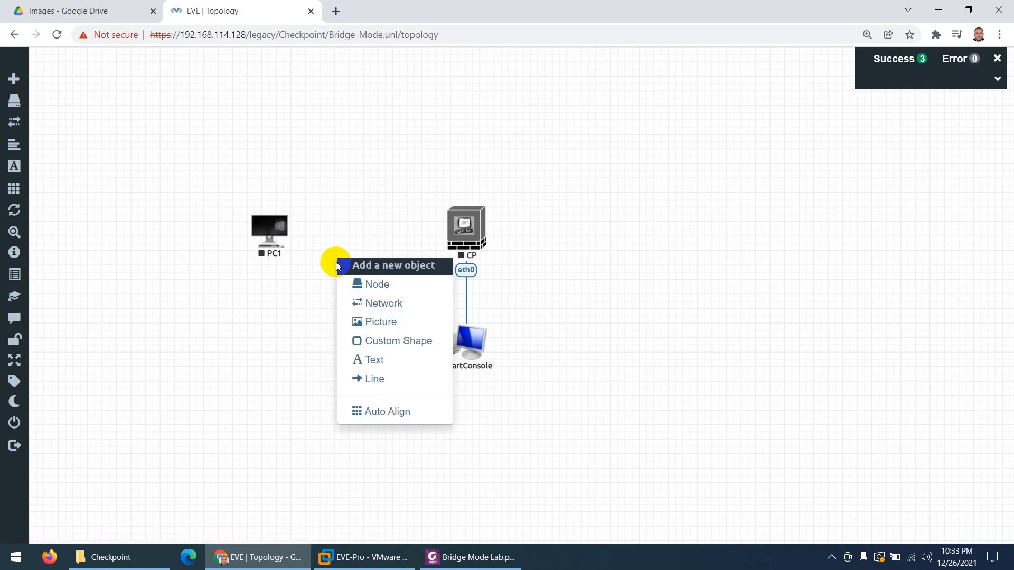
click(357, 283)
text(do)
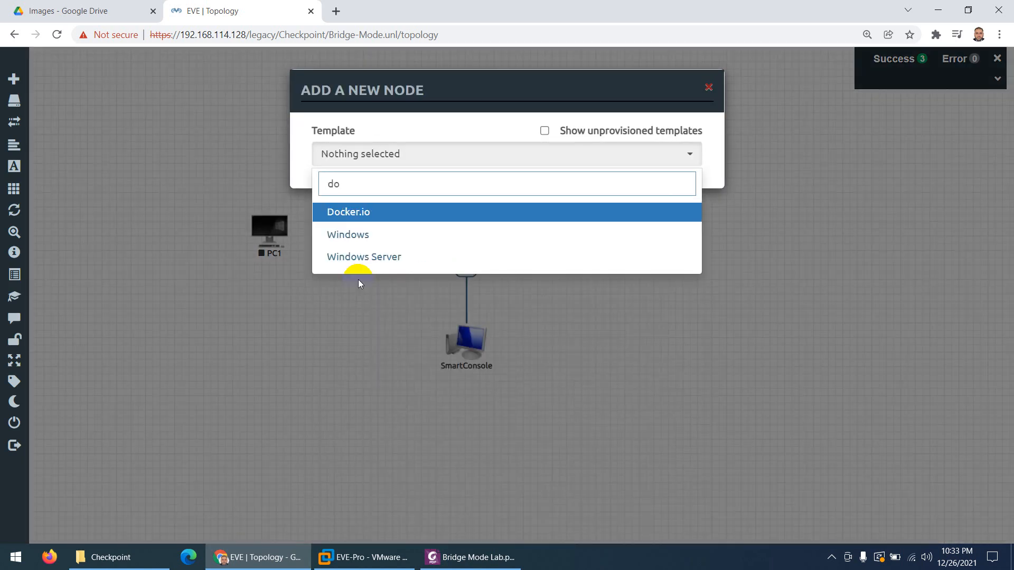
click(351, 211)
click(500, 220)
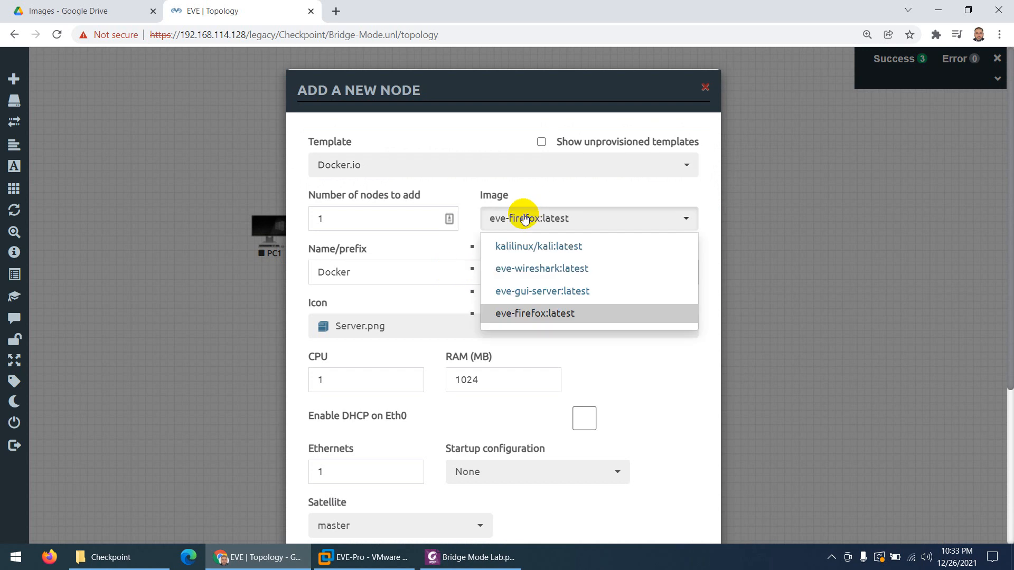
click(528, 290)
Save the node as PC2 with the Desktop4.png icon, place it right of CP, and drag a PC1–CP link
drag(368, 265, 300, 276)
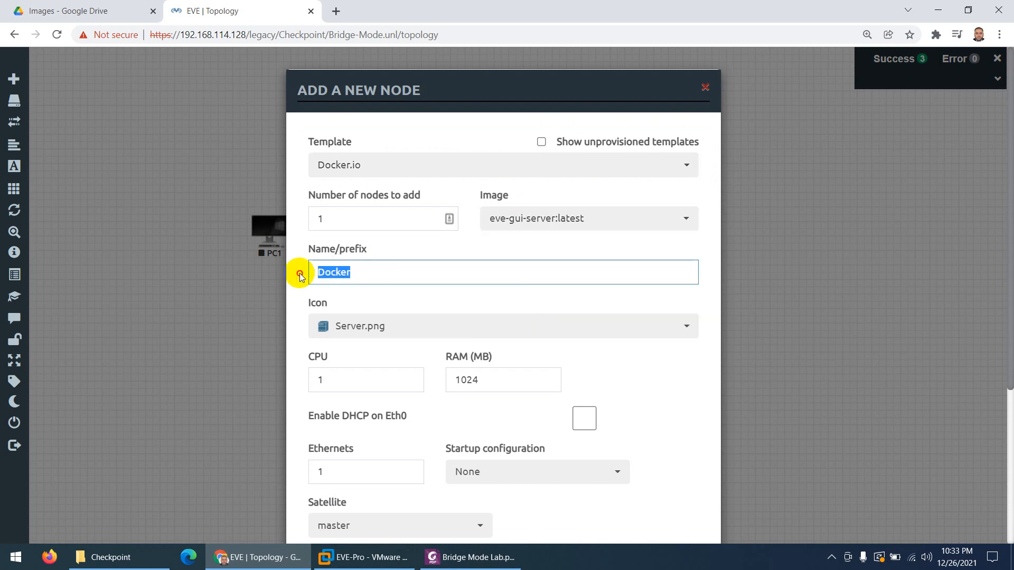
text(PC2)
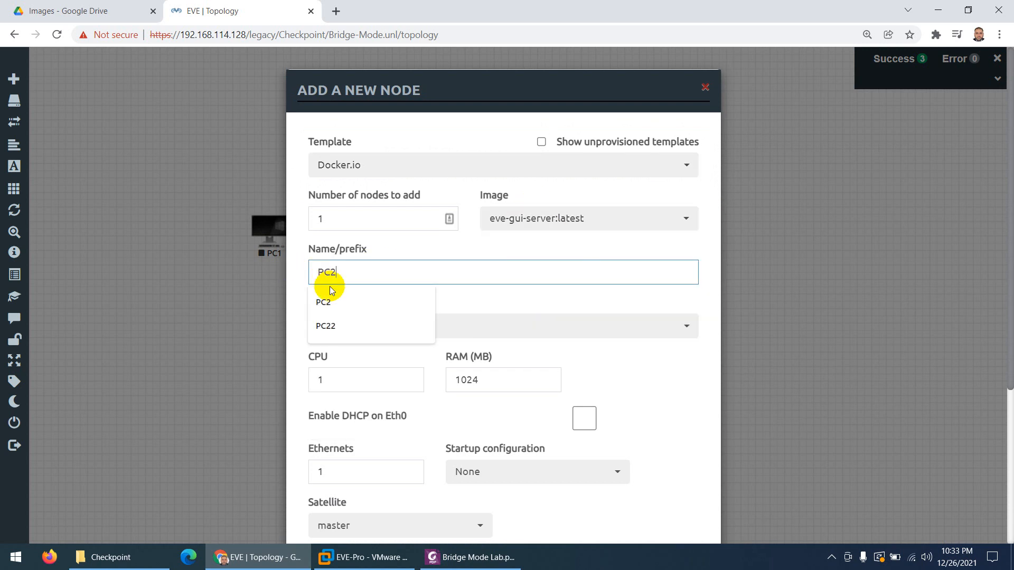
click(324, 297)
click(358, 331)
scroll(385, 289, up, 15)
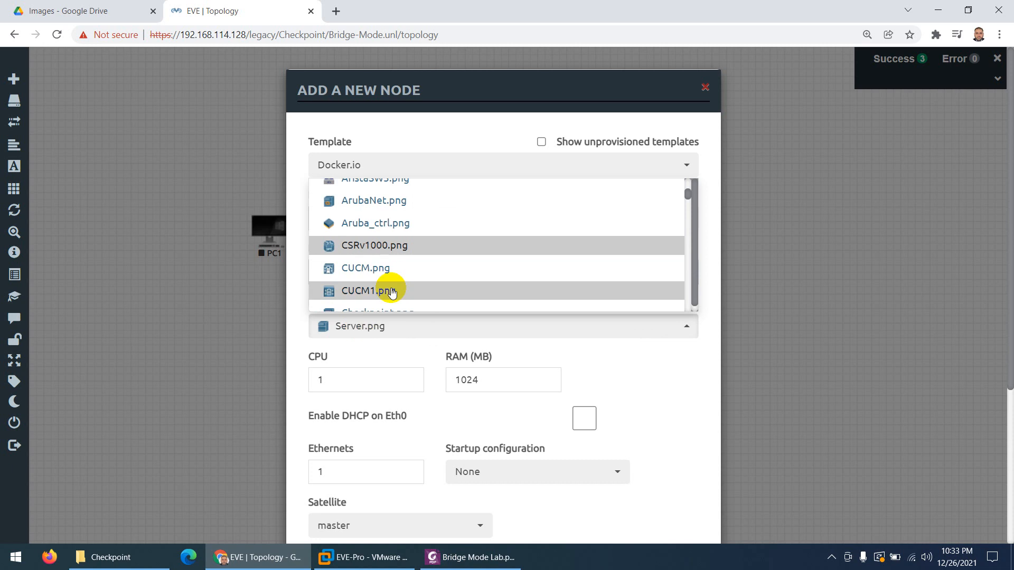
scroll(396, 260, down, 4)
scroll(391, 267, down, 3)
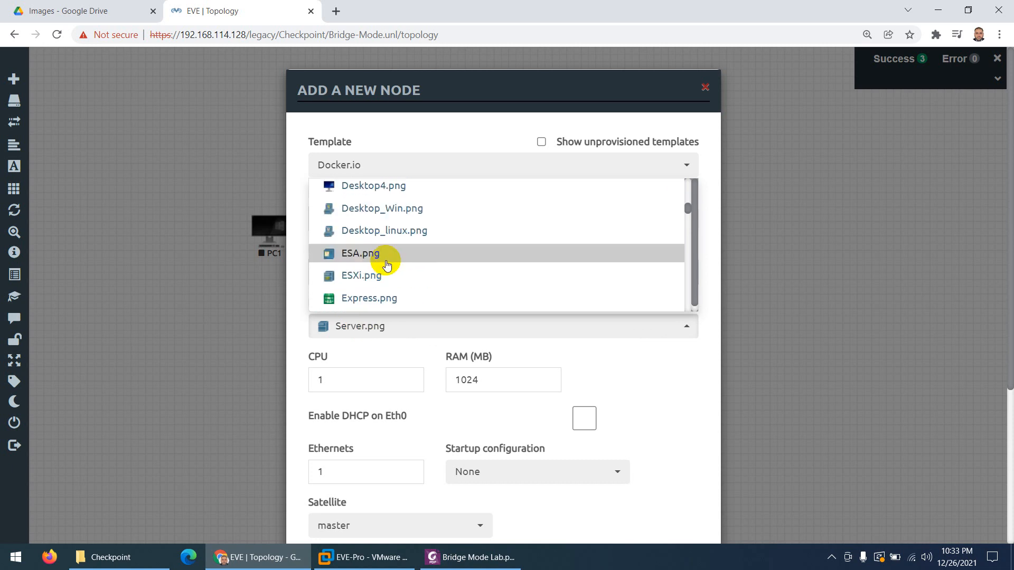
click(373, 185)
scroll(398, 423, down, 4)
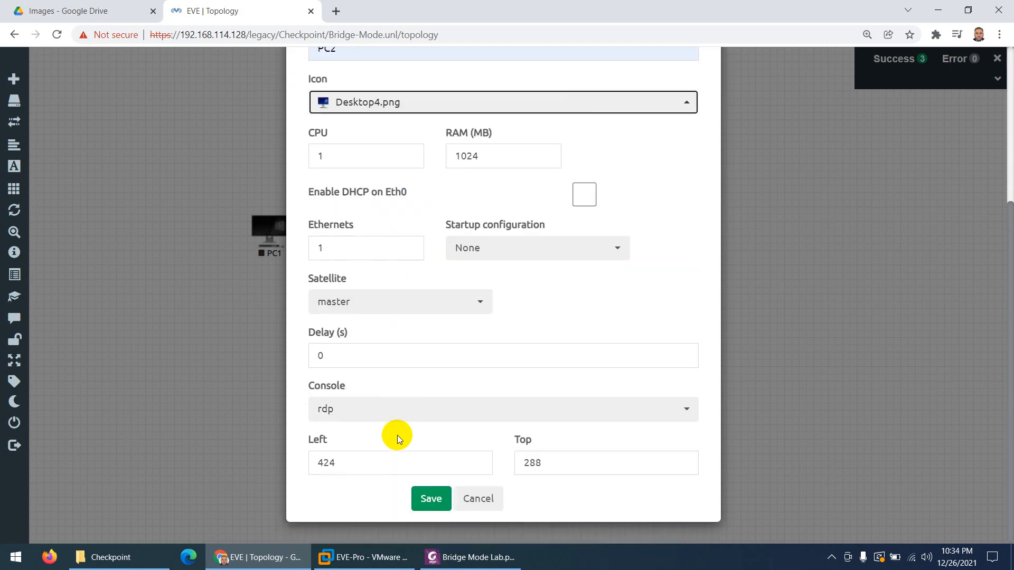
click(428, 496)
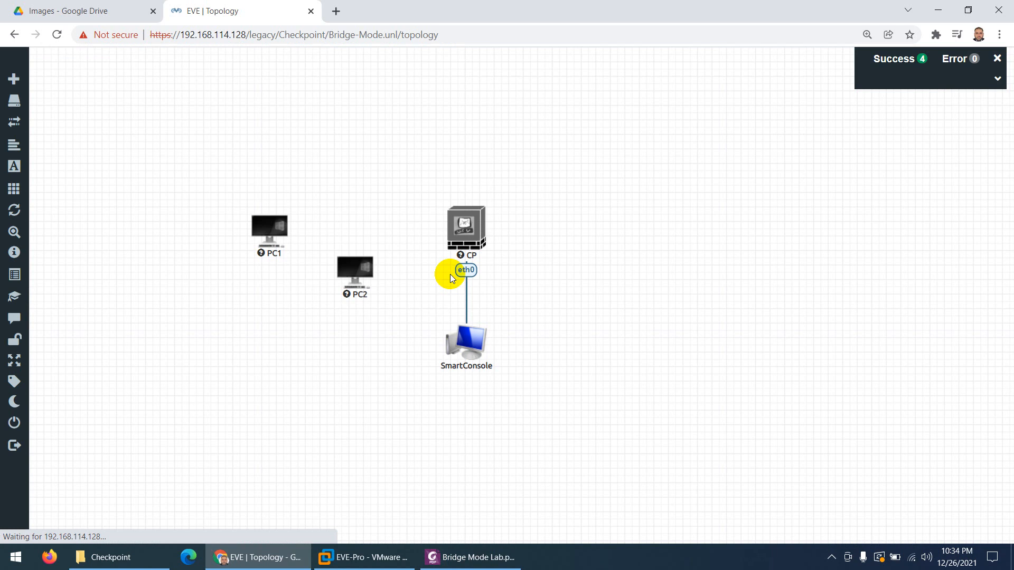
drag(356, 267, 665, 222)
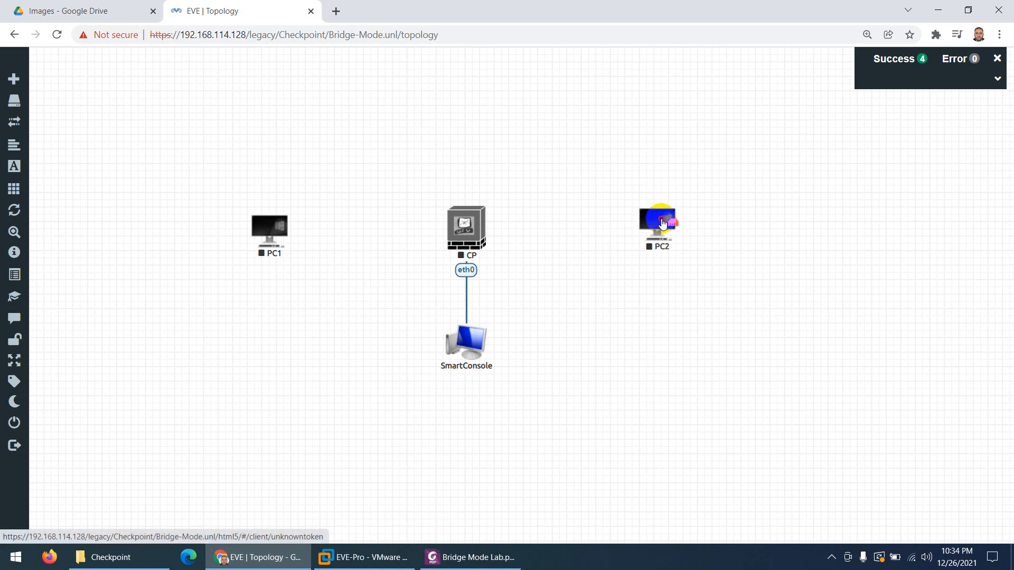
drag(271, 227, 458, 228)
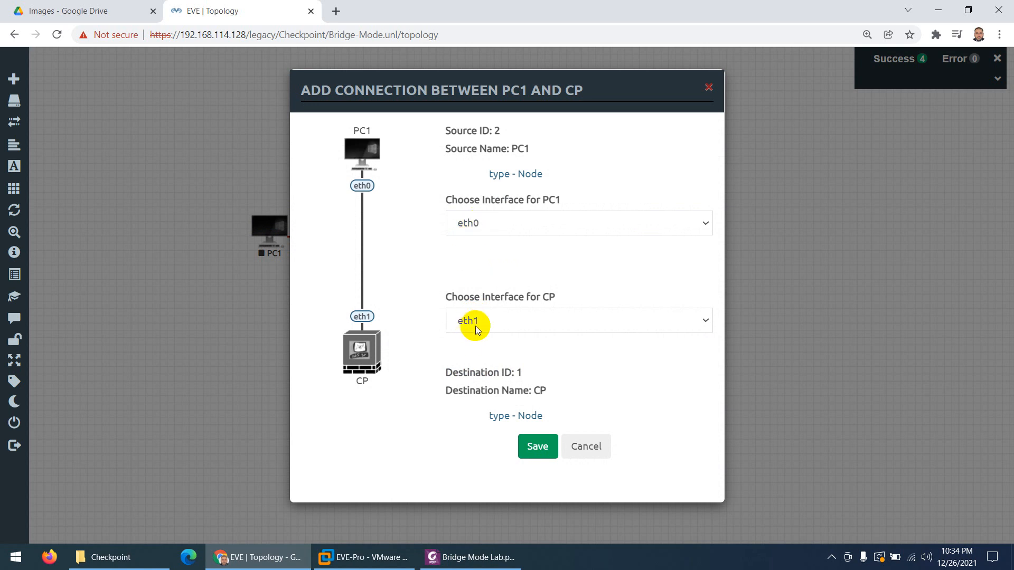
Link PC1 eth0 to CP eth1 and CP eth2 to PC2 eth0, then start CP
click(535, 447)
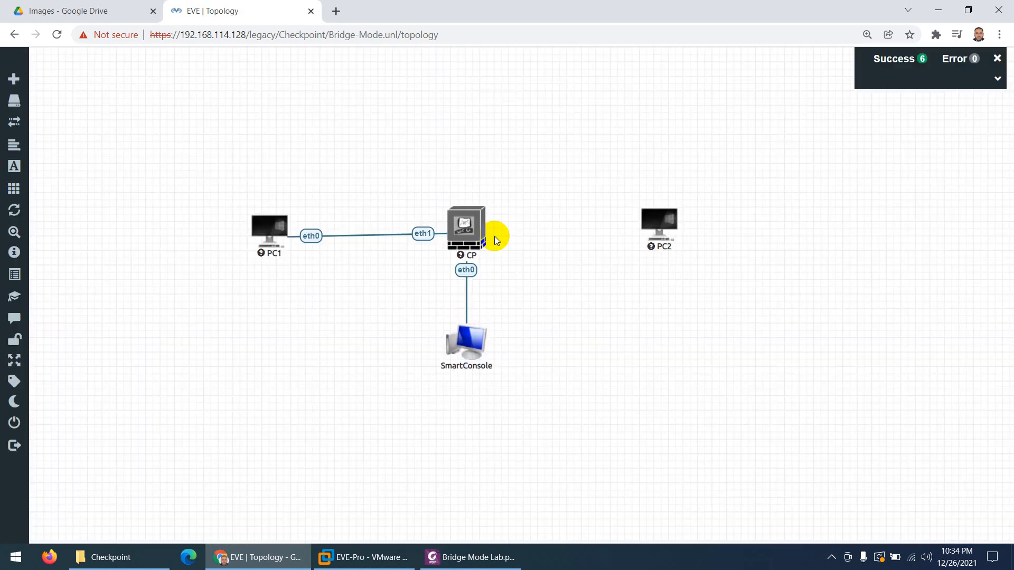
drag(489, 227, 658, 223)
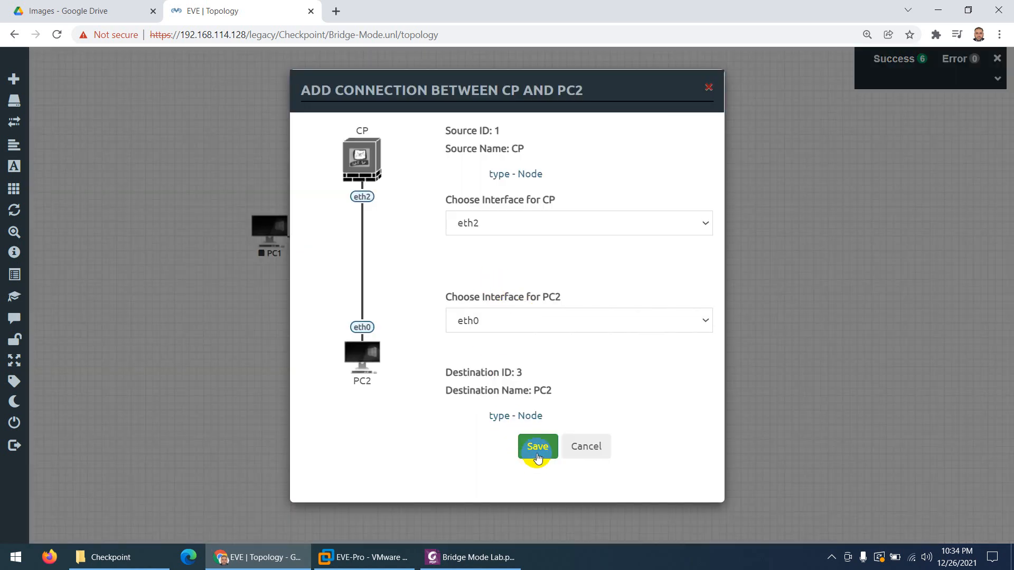
click(537, 454)
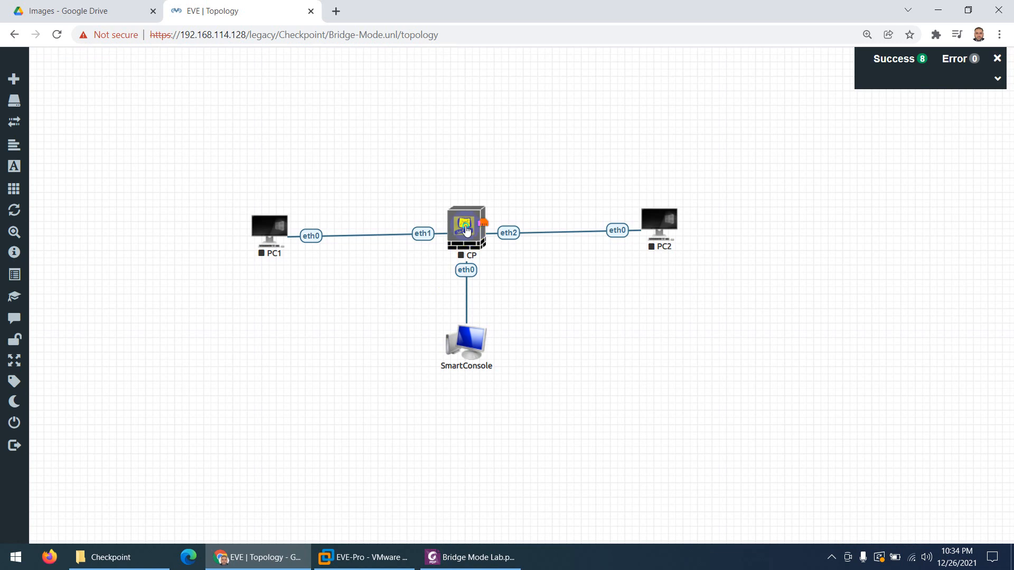
right_click(467, 223)
click(497, 254)
Nudge PC2, PC1 and SmartConsole slightly to tidy the layout
drag(656, 224, 659, 226)
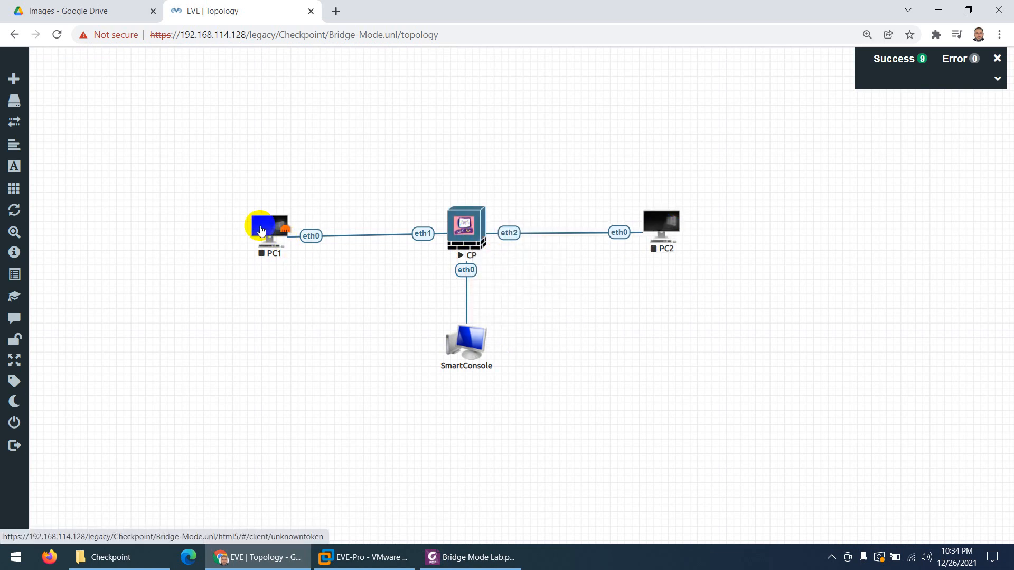
drag(267, 233, 272, 228)
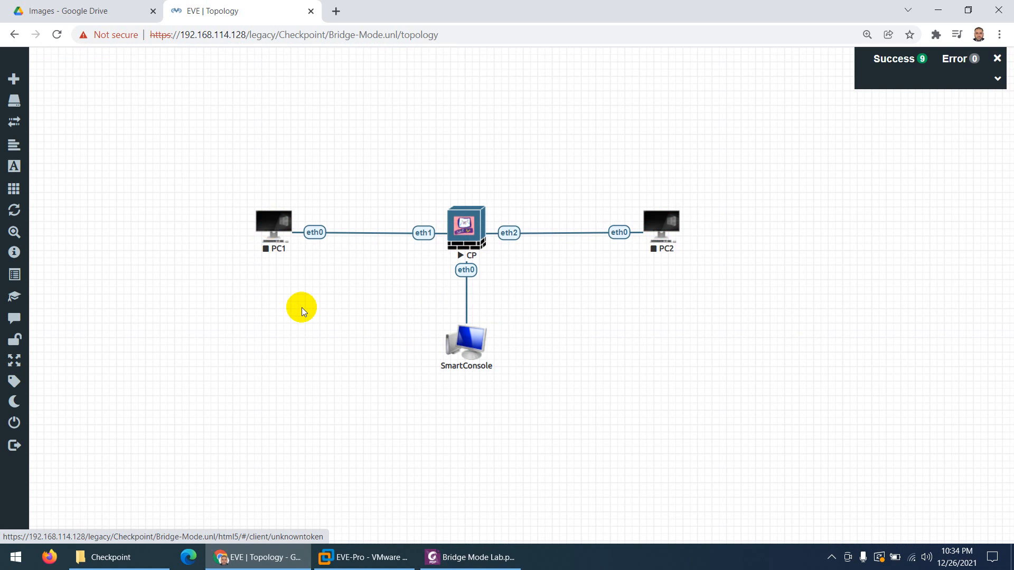
drag(457, 343, 461, 348)
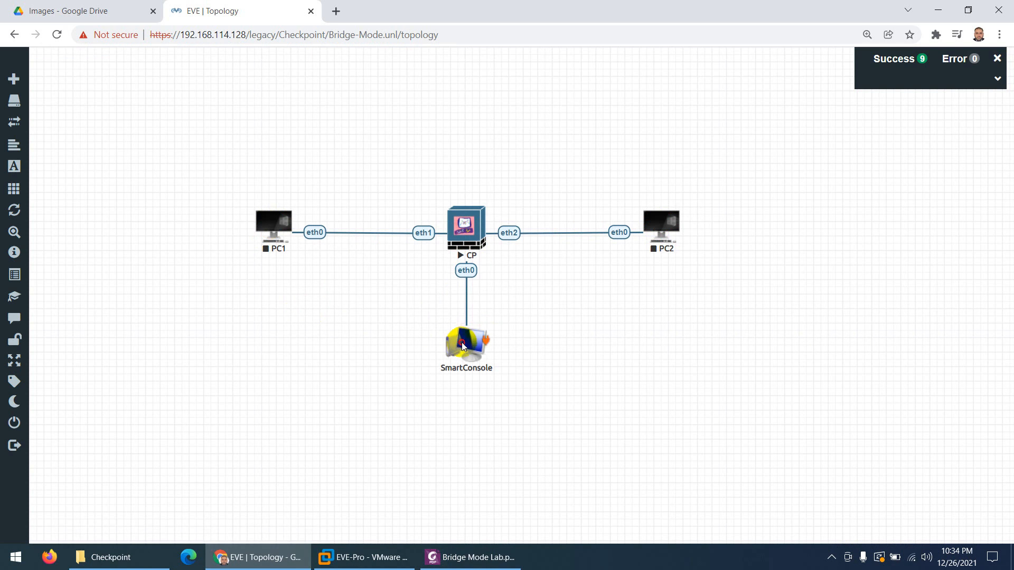
Set the CP–SmartConsole link style to Bezier and shift SmartConsole right
click(468, 283)
right_click(467, 280)
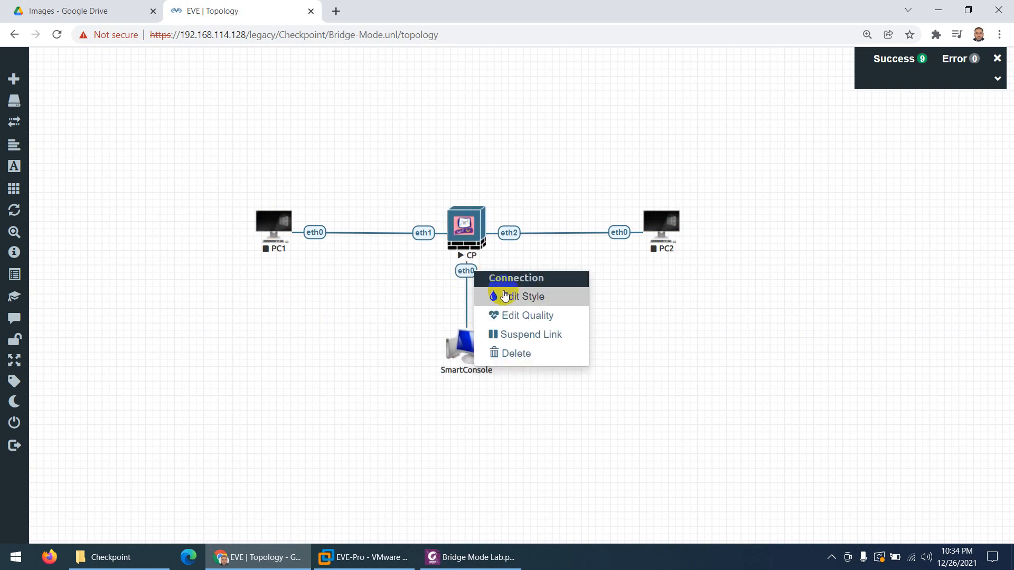
click(502, 297)
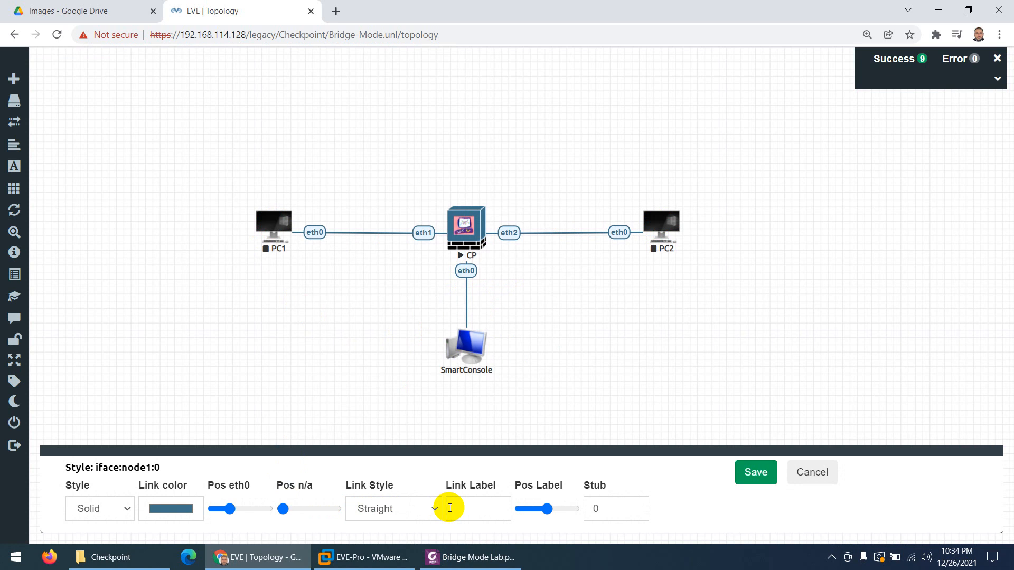
click(375, 509)
click(372, 464)
click(756, 472)
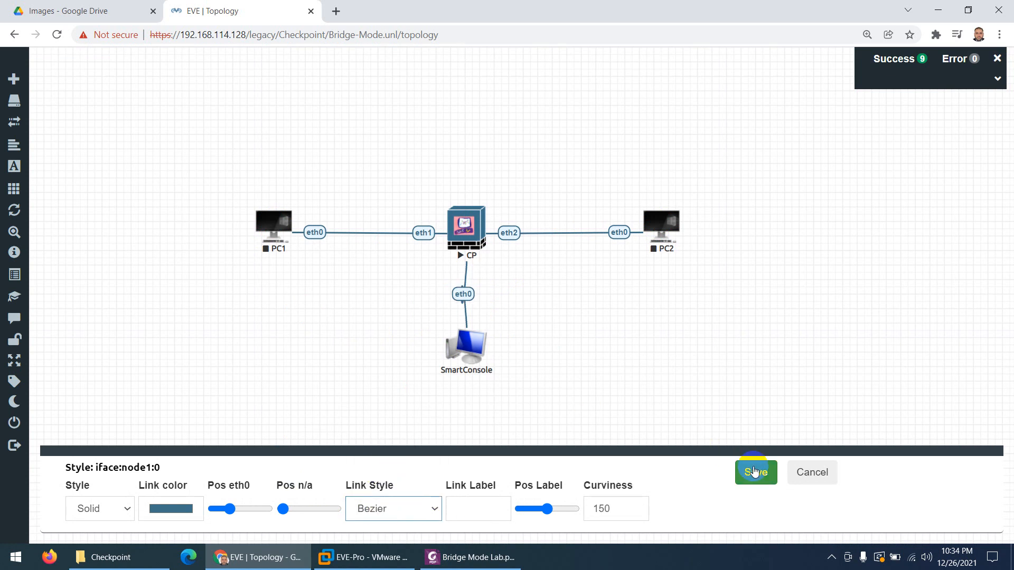
drag(463, 361, 502, 341)
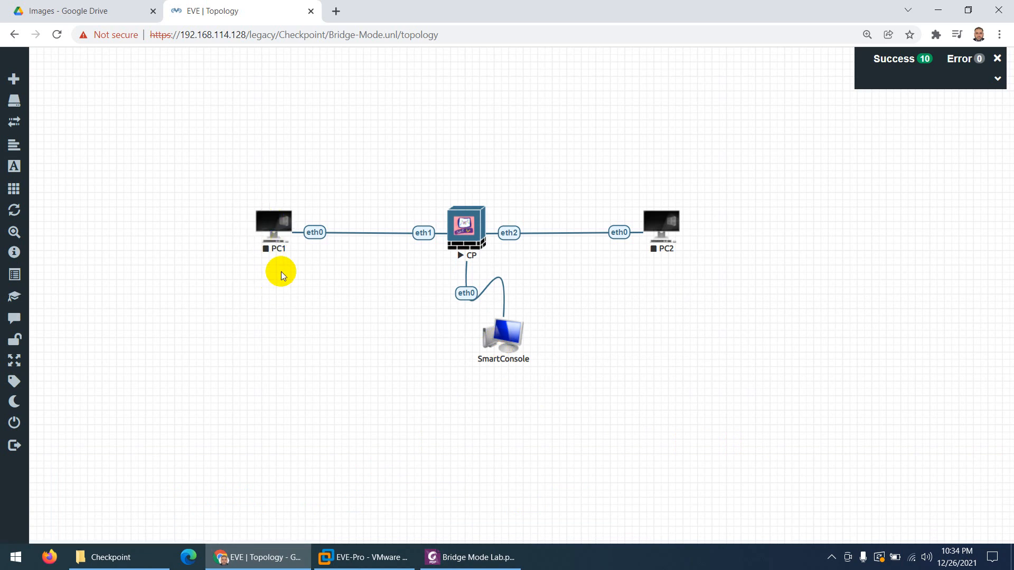
Add a blue text label reading 192.168.1.10 near PC1
right_click(309, 303)
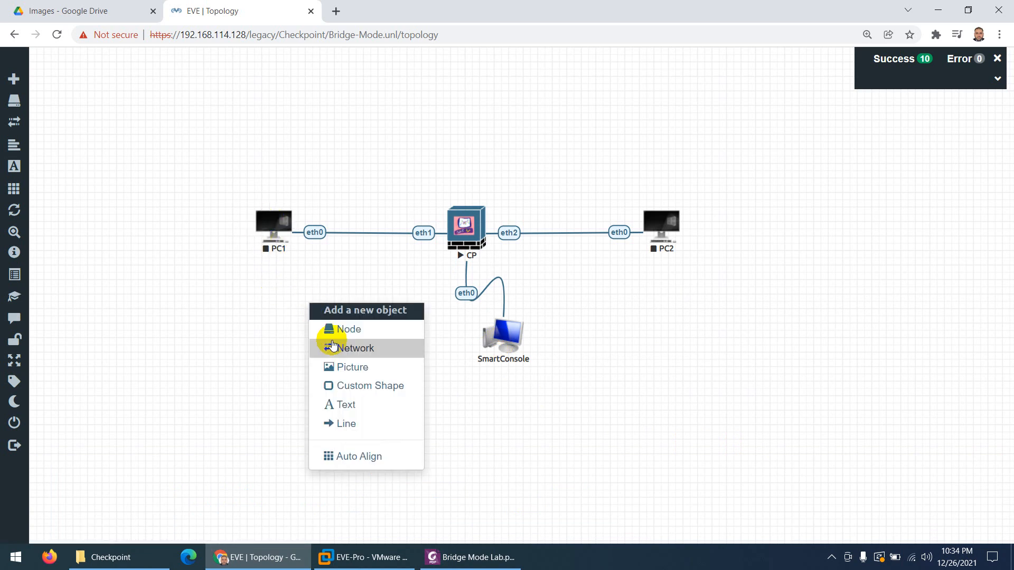
click(349, 410)
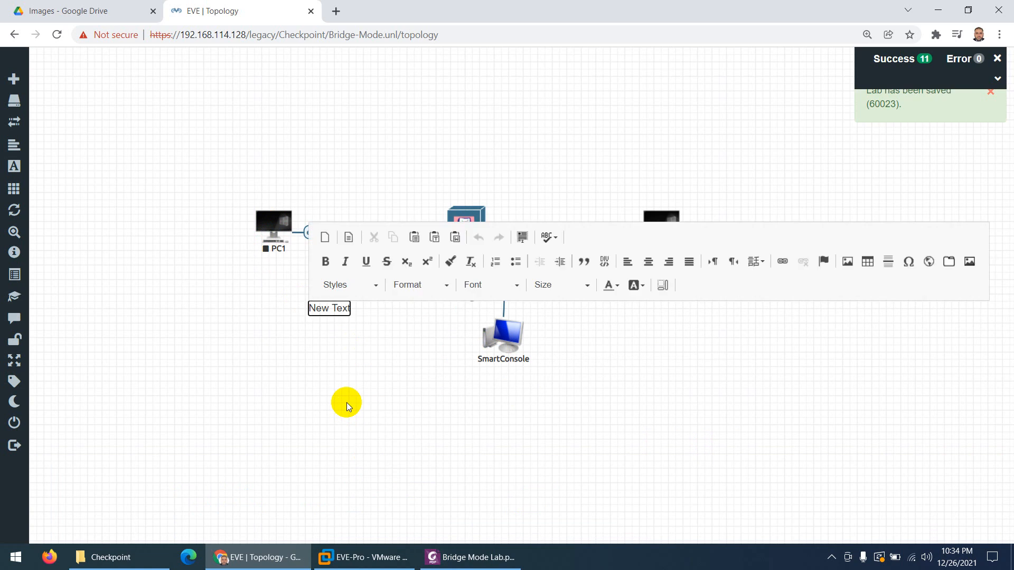
key(BackSpace)
text(192.16)
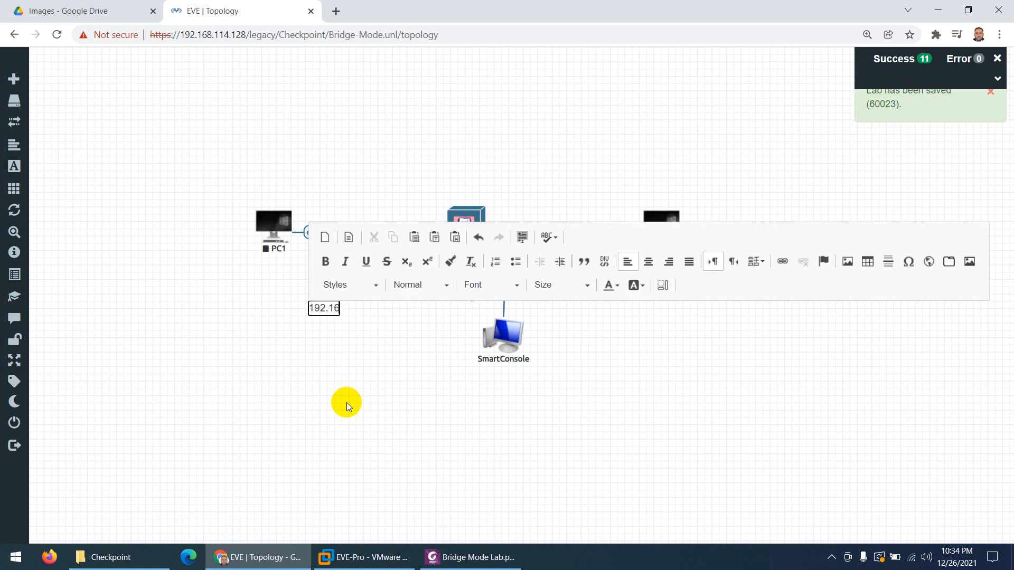
text(8.1.10)
key(ctrl+a)
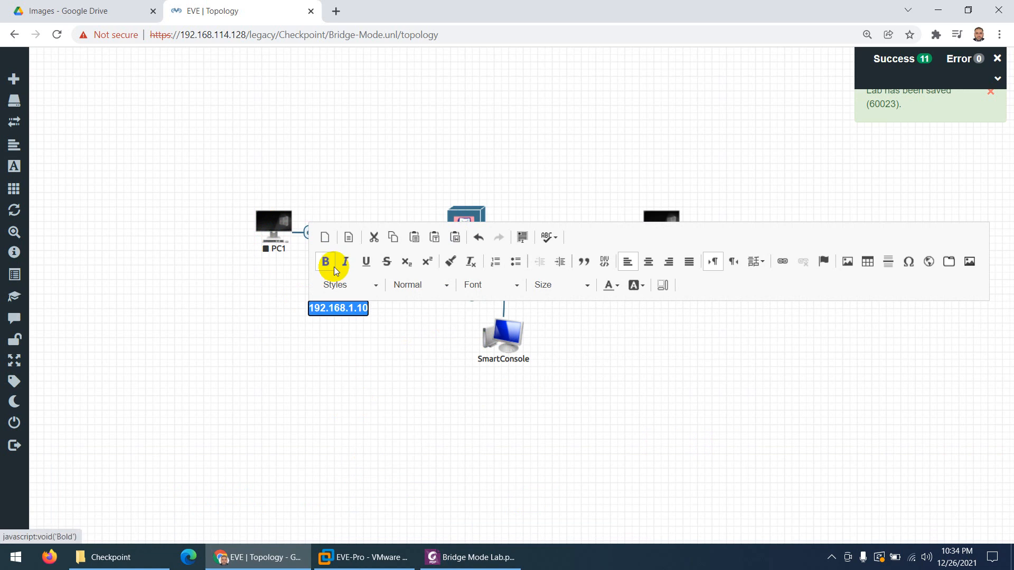
click(618, 287)
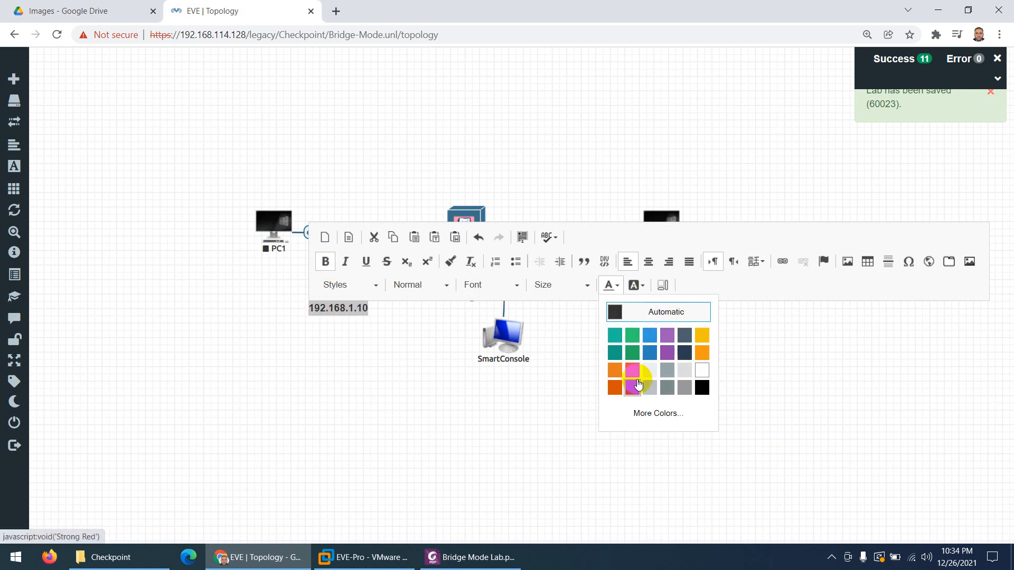
click(650, 353)
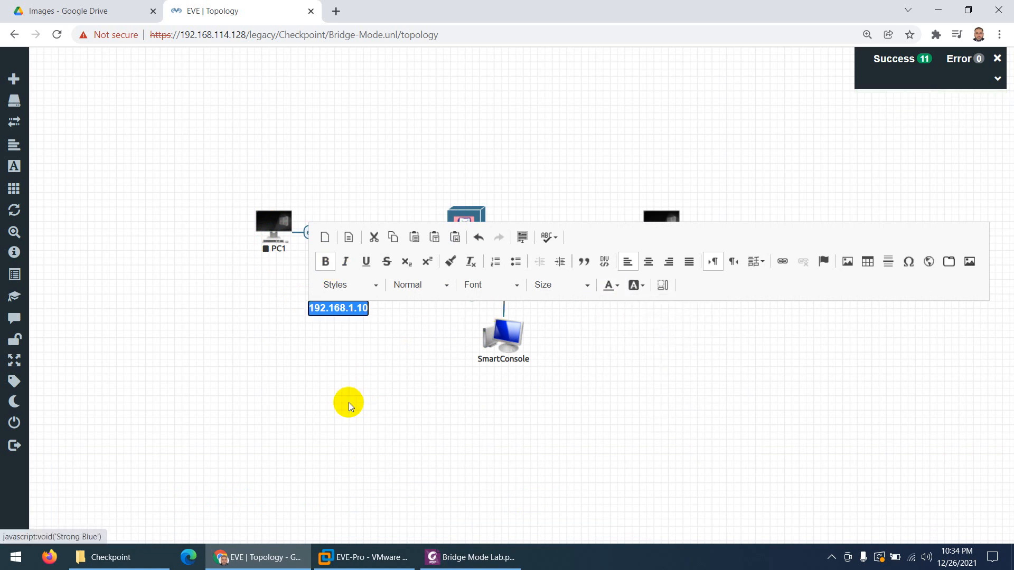
click(334, 341)
Duplicate the label and place one copy above PC1 and the other above PC2
right_click(342, 312)
click(389, 335)
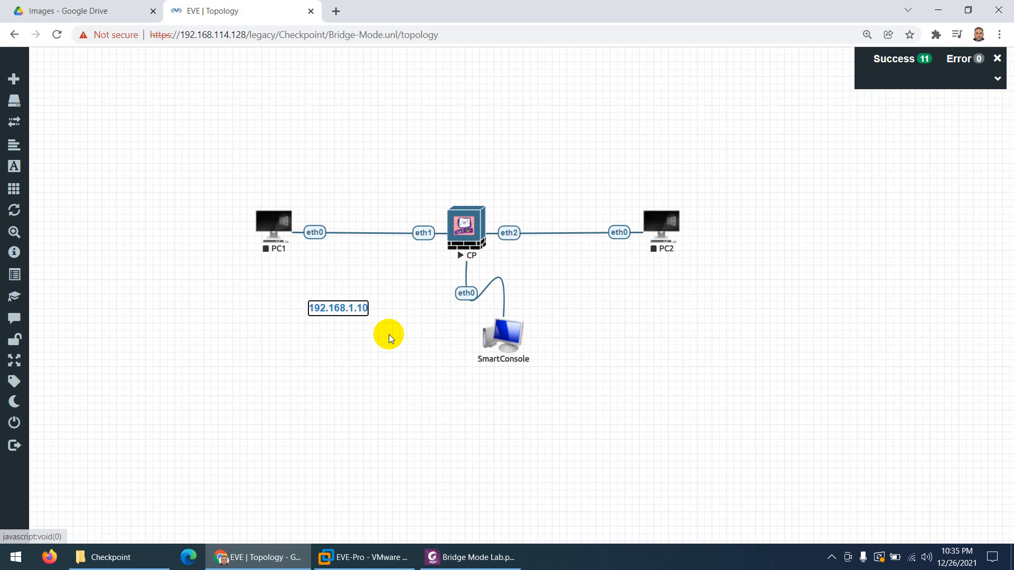
drag(328, 305, 330, 268)
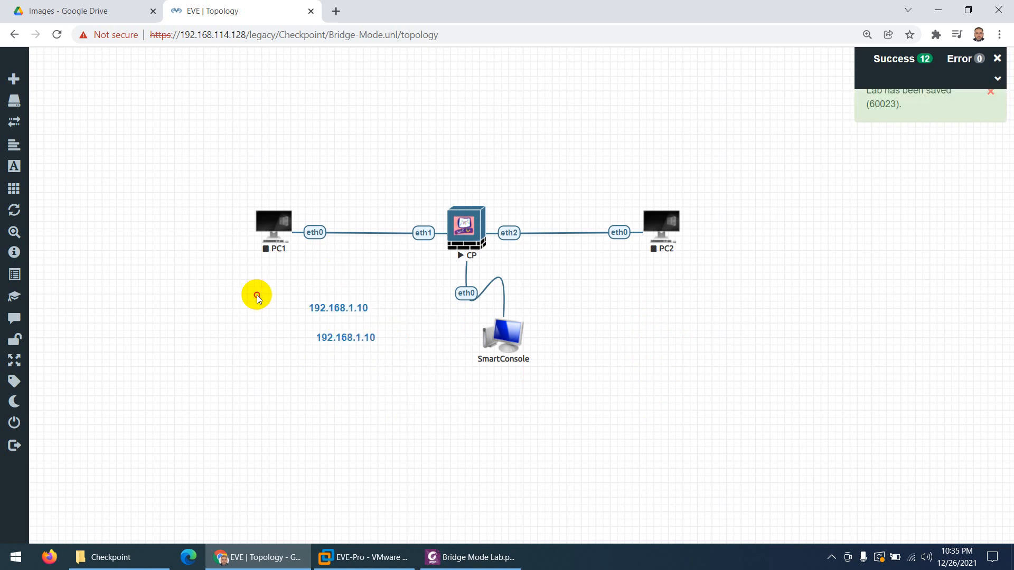
drag(338, 309, 273, 198)
drag(332, 337, 652, 199)
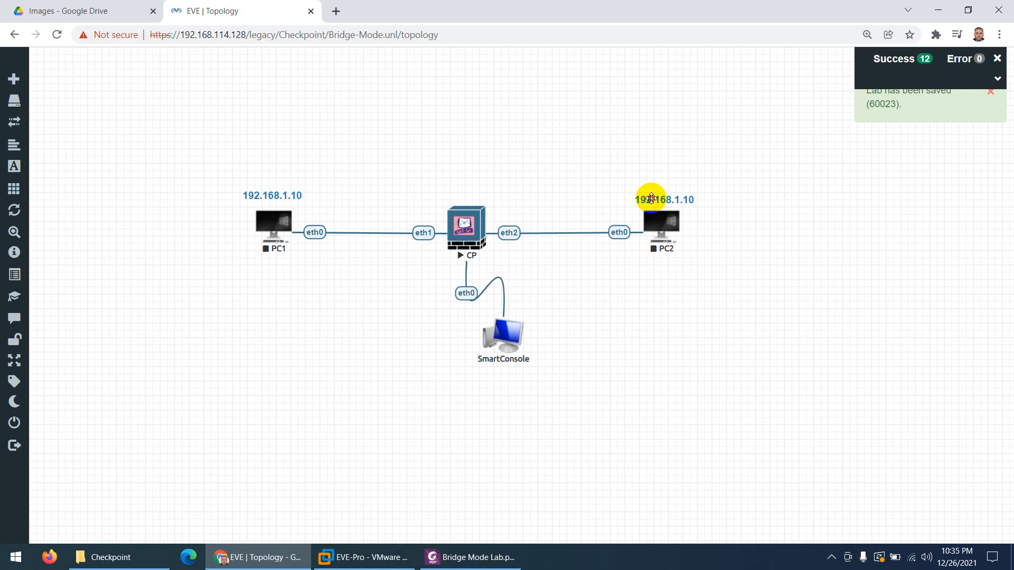
Change the label above PC2 to 192.168.1.20
double_click(679, 200)
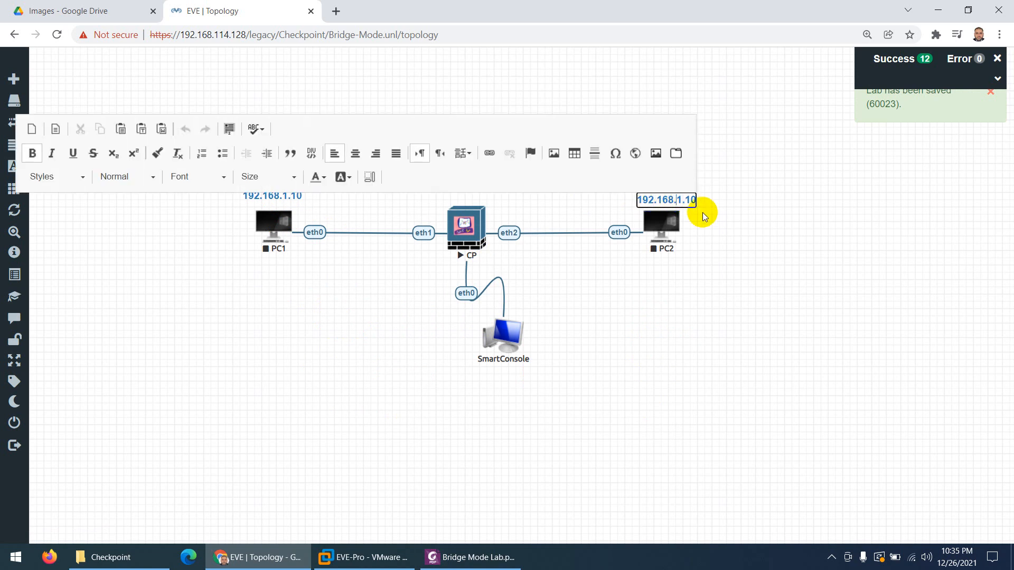
key(BackSpace)
text(2)
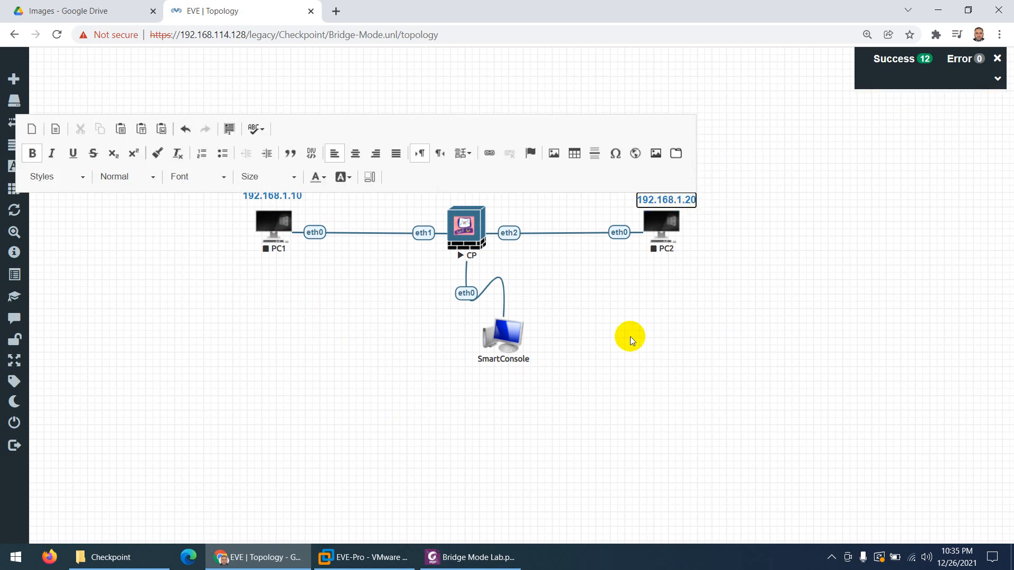
click(638, 268)
Duplicate PC1's label, retype it as 'Bridge Mode', and centre it above CP
right_click(291, 196)
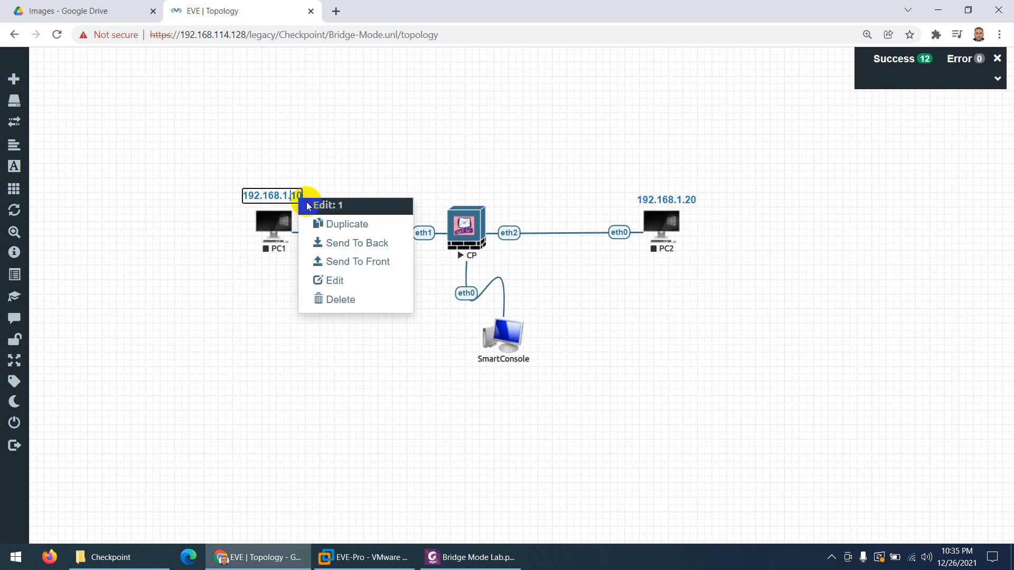
click(324, 223)
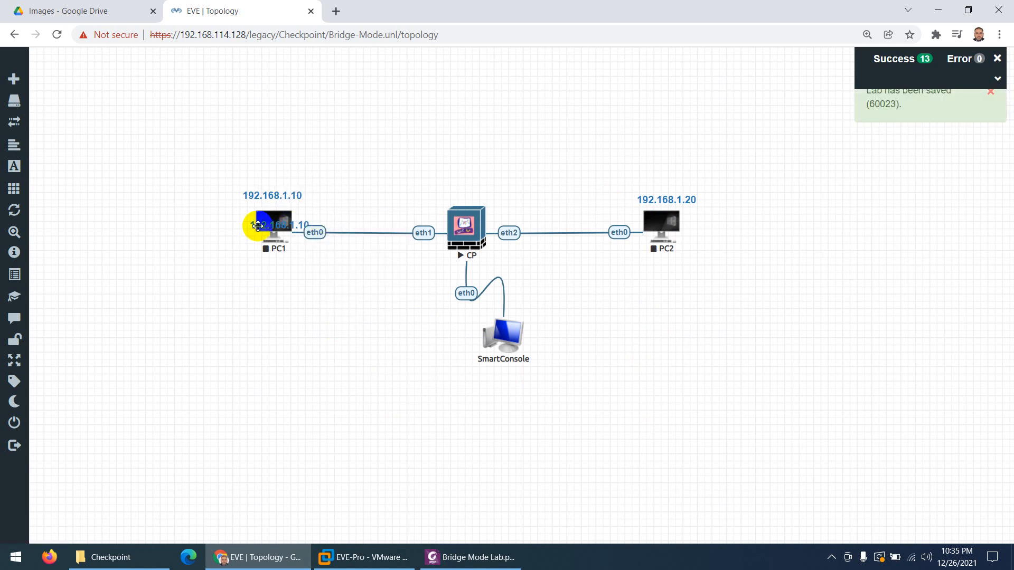
drag(262, 225, 449, 199)
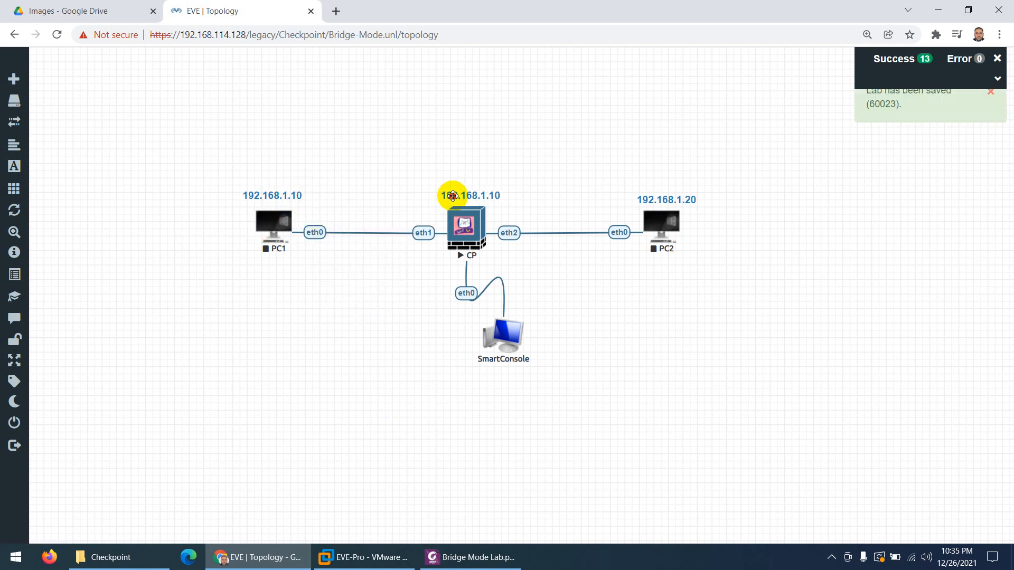
double_click(470, 196)
double_click(470, 196)
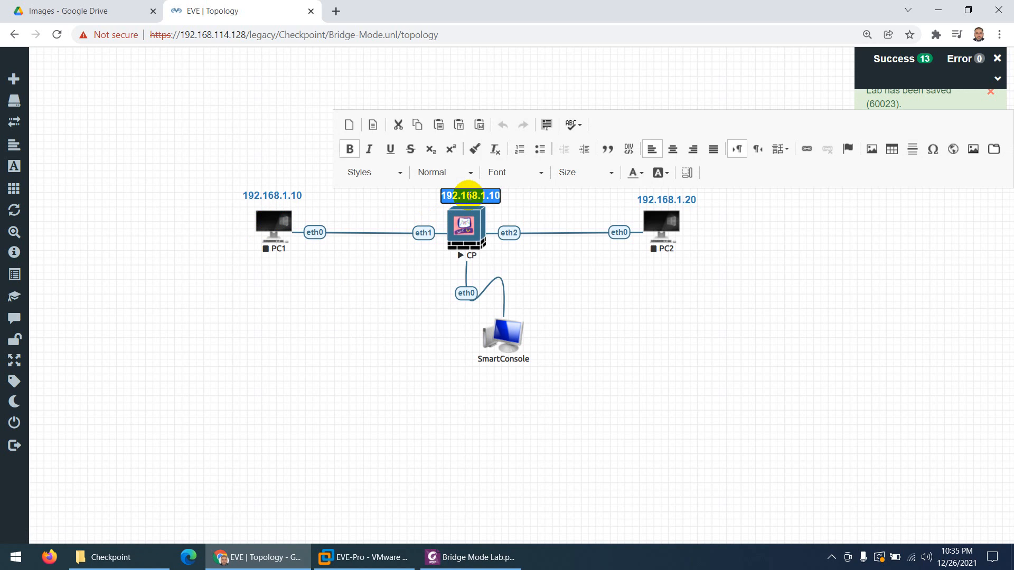
text(Brid)
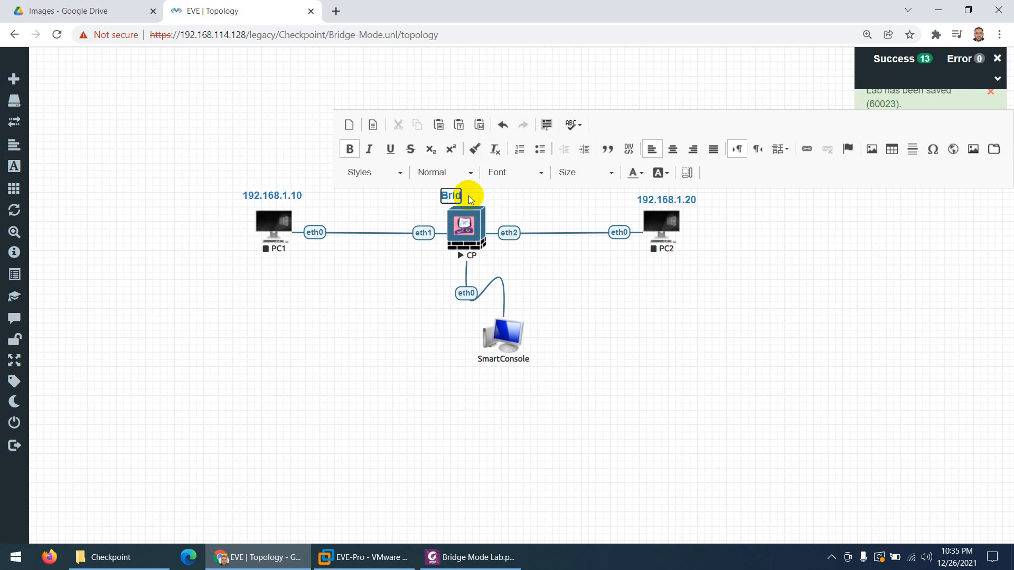
text(ge Mode)
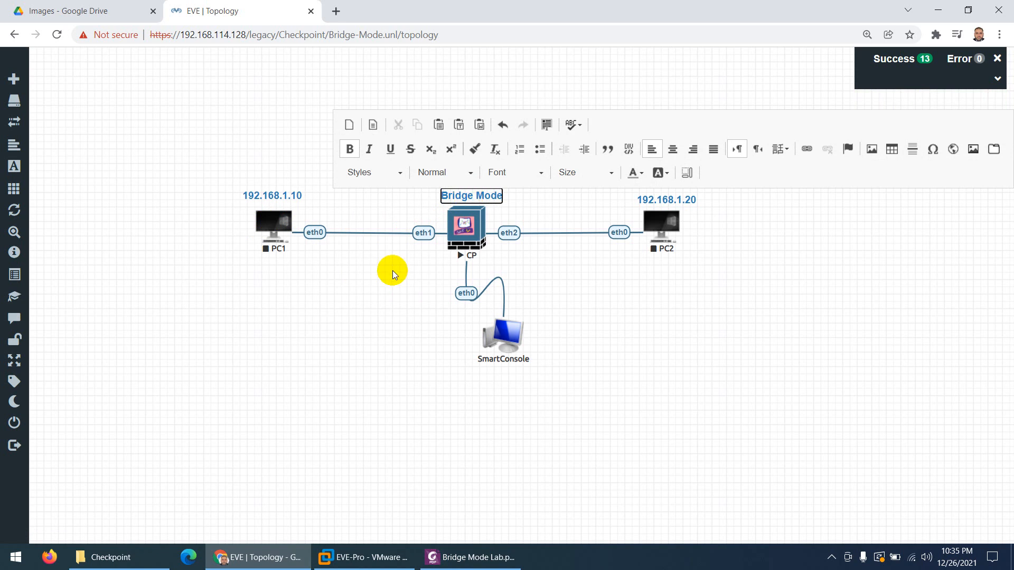
click(392, 271)
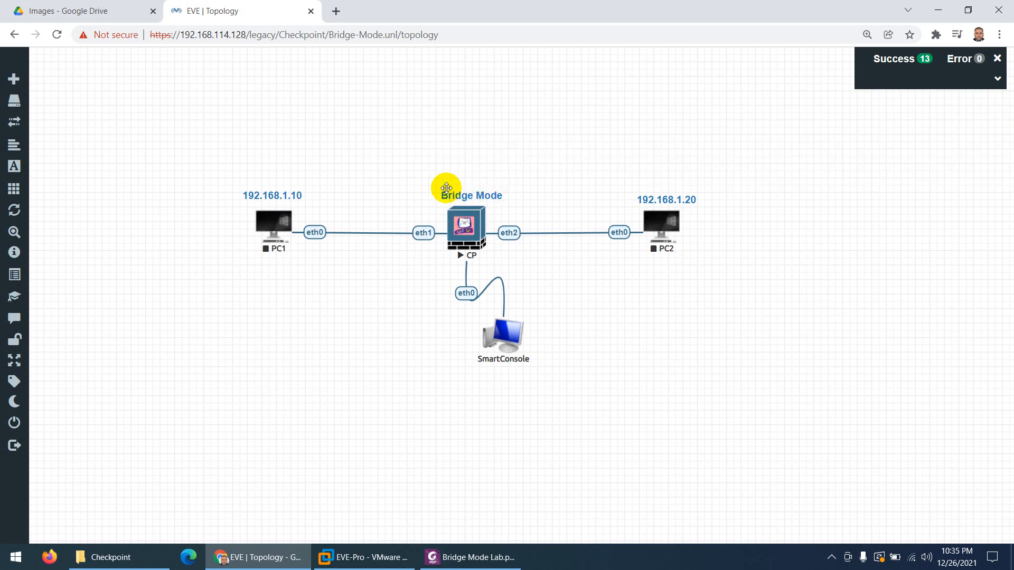
drag(480, 197, 472, 193)
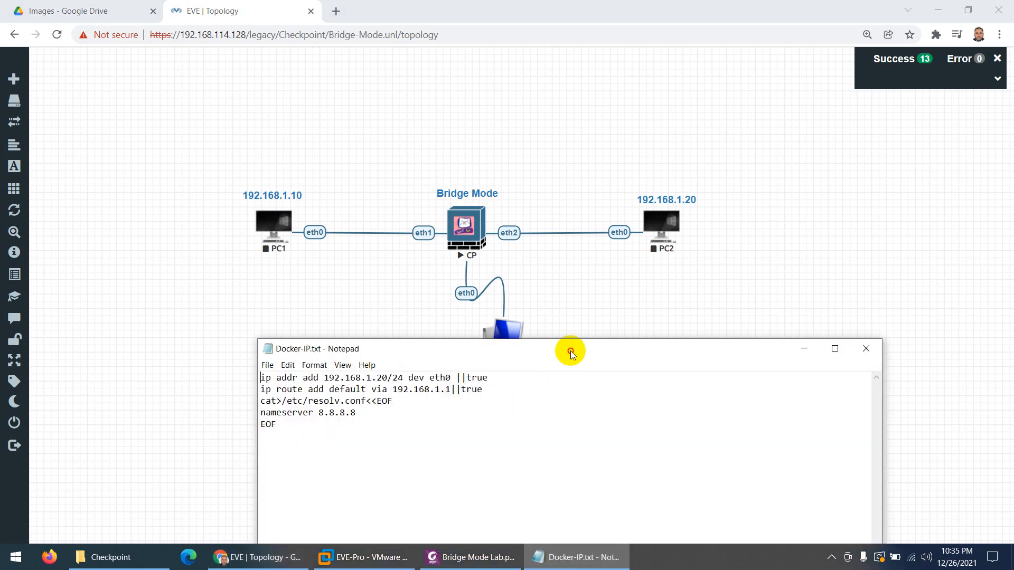
Change Docker-IP.txt's address to 192.168.1.10, copy the five config lines, and minimize Notepad
drag(571, 353, 709, 224)
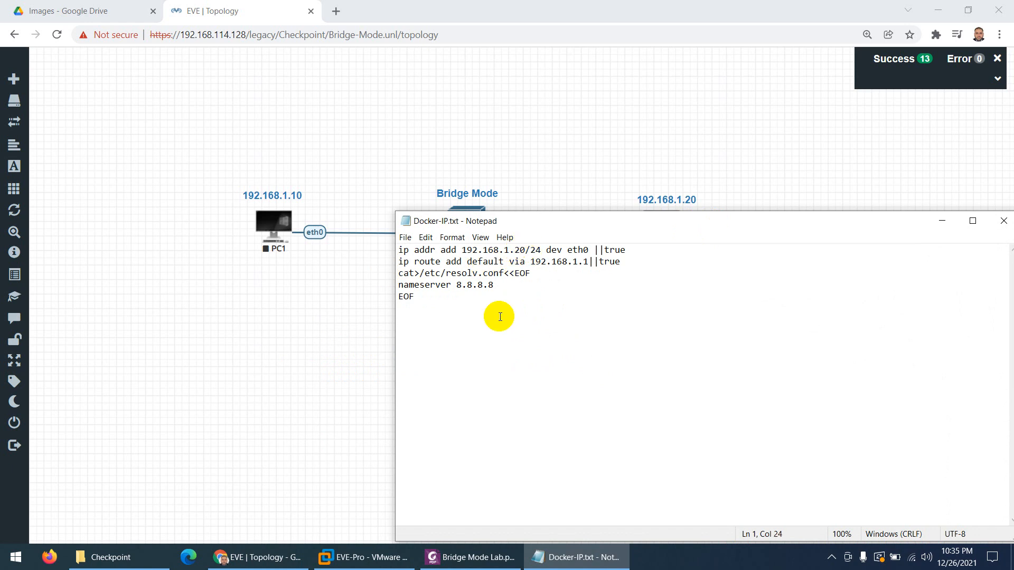
key(BackSpace)
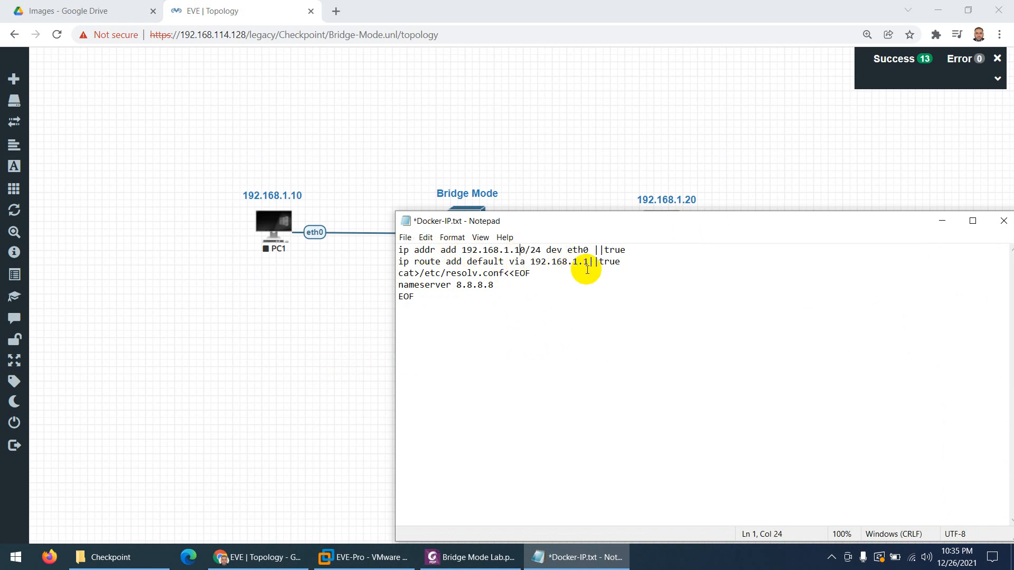
drag(453, 301, 378, 256)
key(ctrl+c)
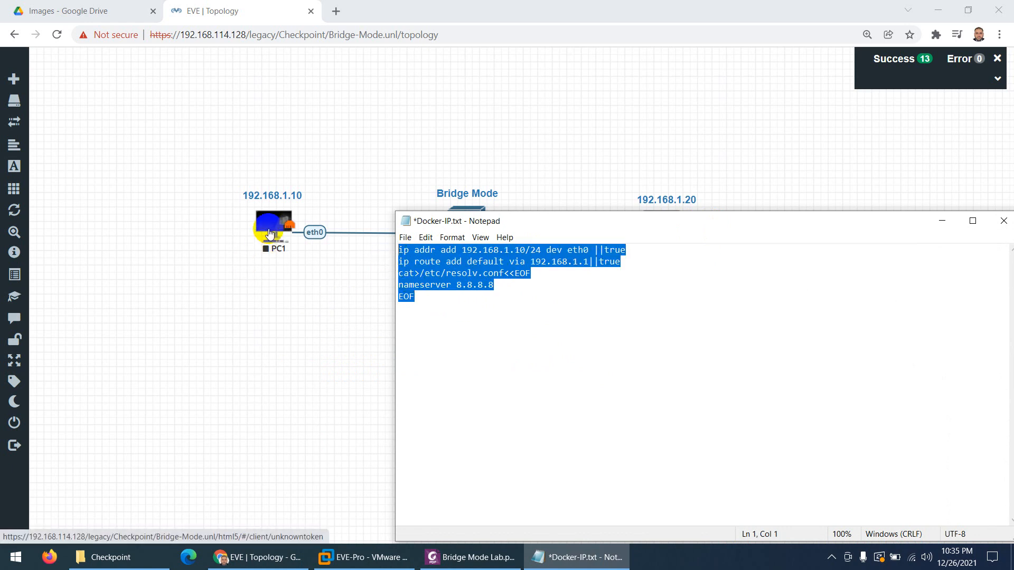
click(584, 555)
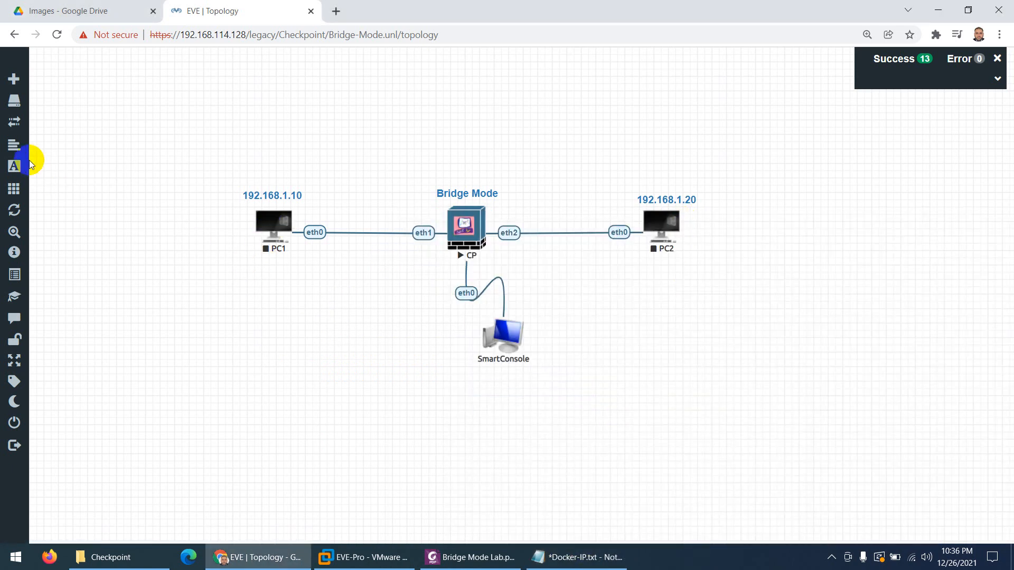
Paste the copied config into PC1's startup config, enable it, and save
click(12, 146)
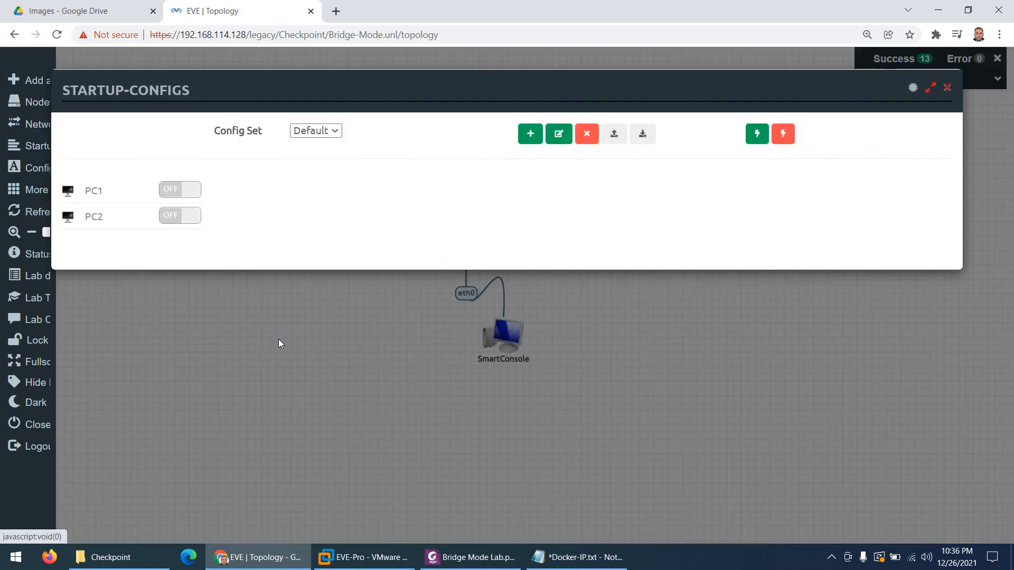
click(101, 196)
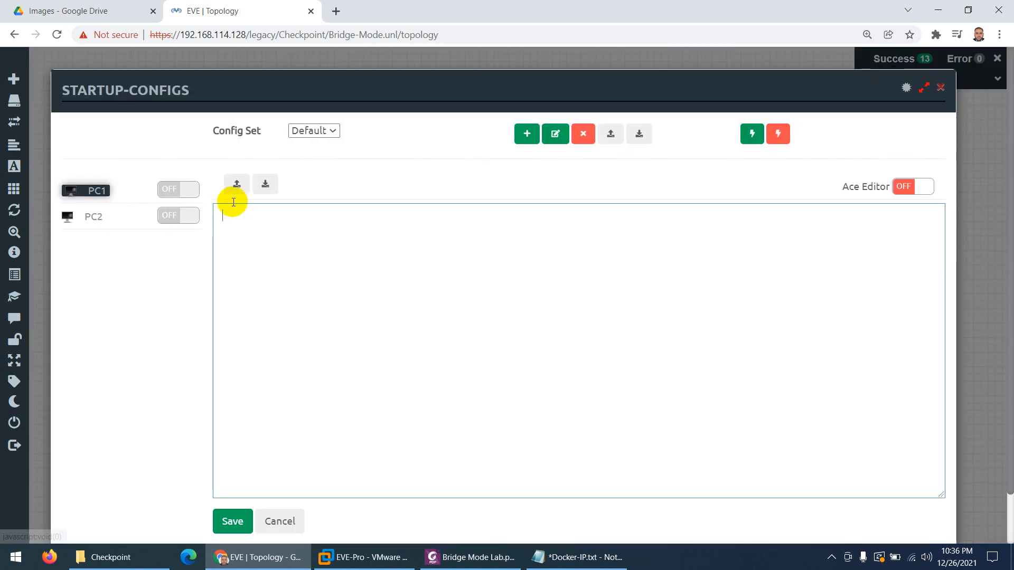
key(ctrl+v)
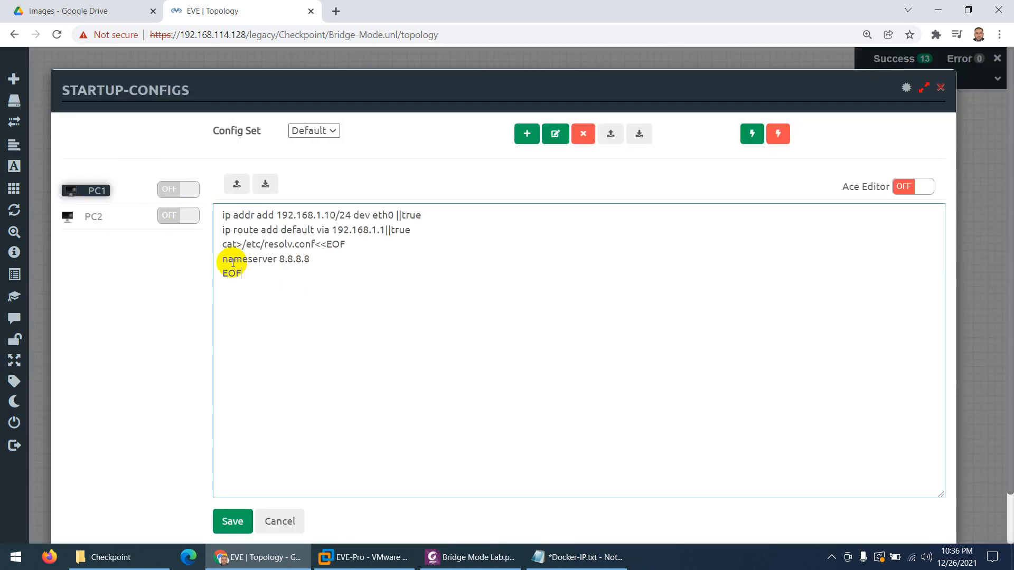
click(193, 194)
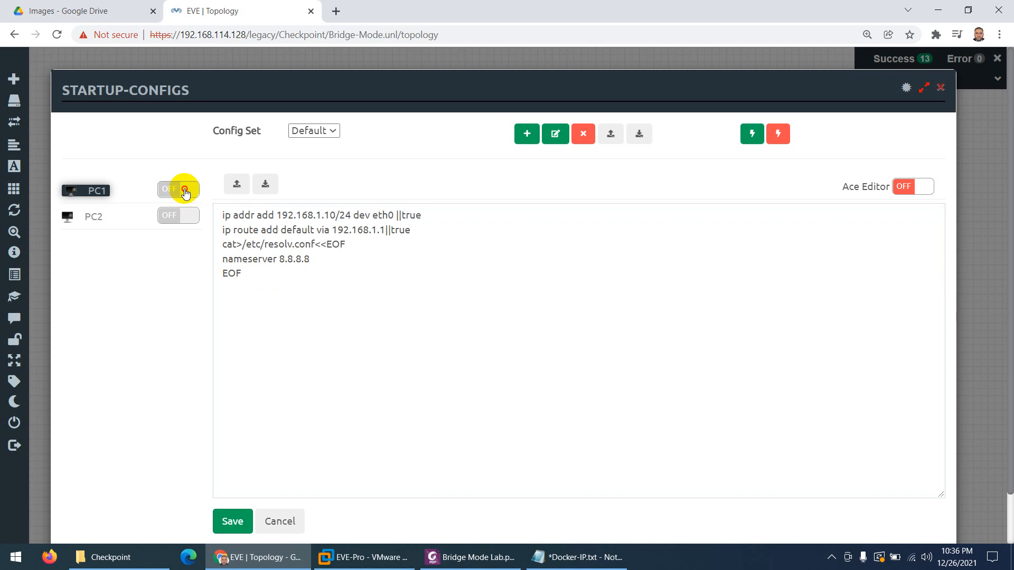
click(232, 521)
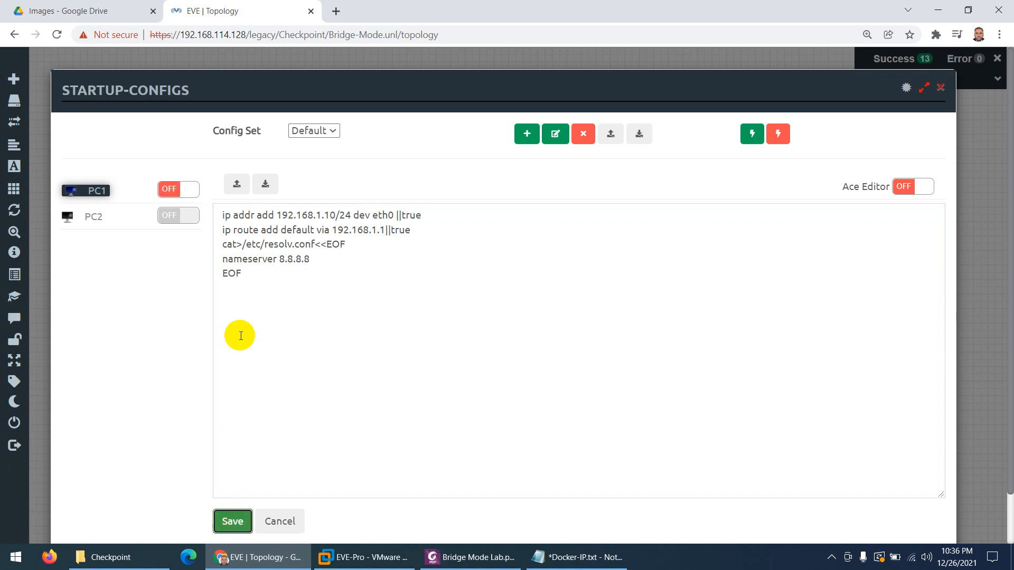
click(174, 189)
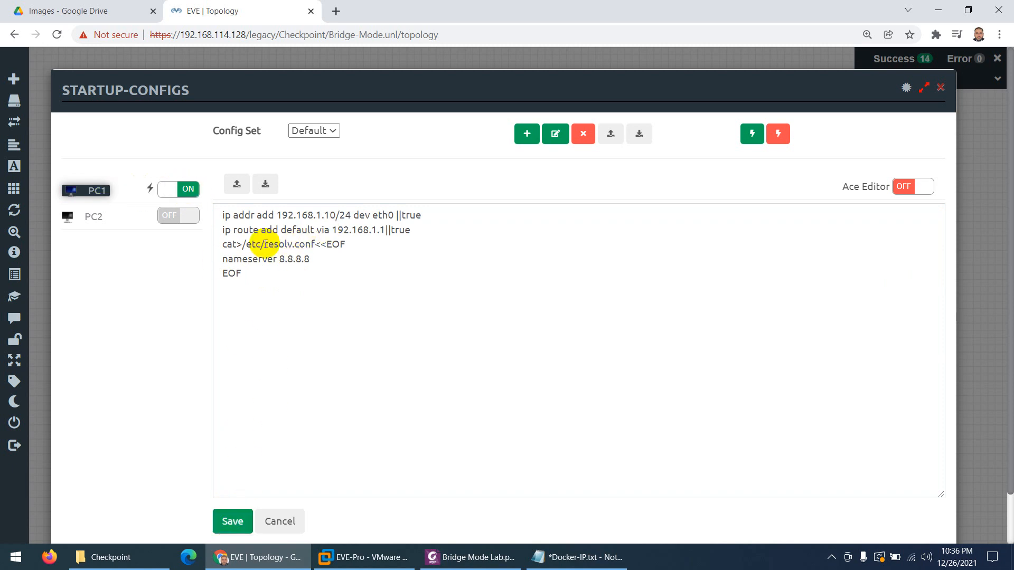
click(228, 520)
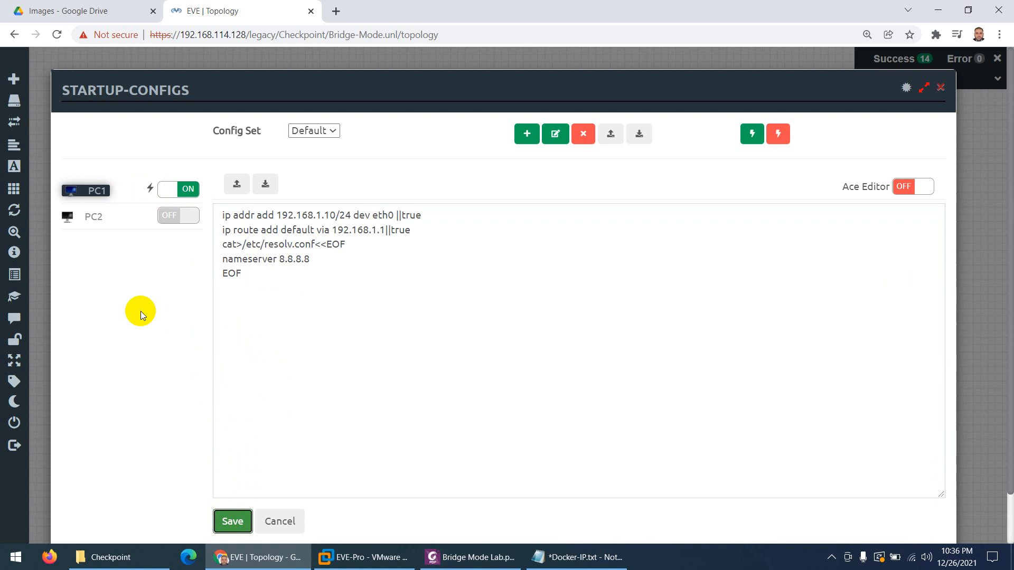
Paste the config into PC2's startup config with address 192.168.1.20, save and enable it
click(94, 214)
click(260, 233)
text(ip addr add 192.168.1.10/24 dev eth0 ||true ip route add default via 192.168.1.1||true cat>/etc/resolv.conf<<EOF nameserver 8.8.8.8 EOF)
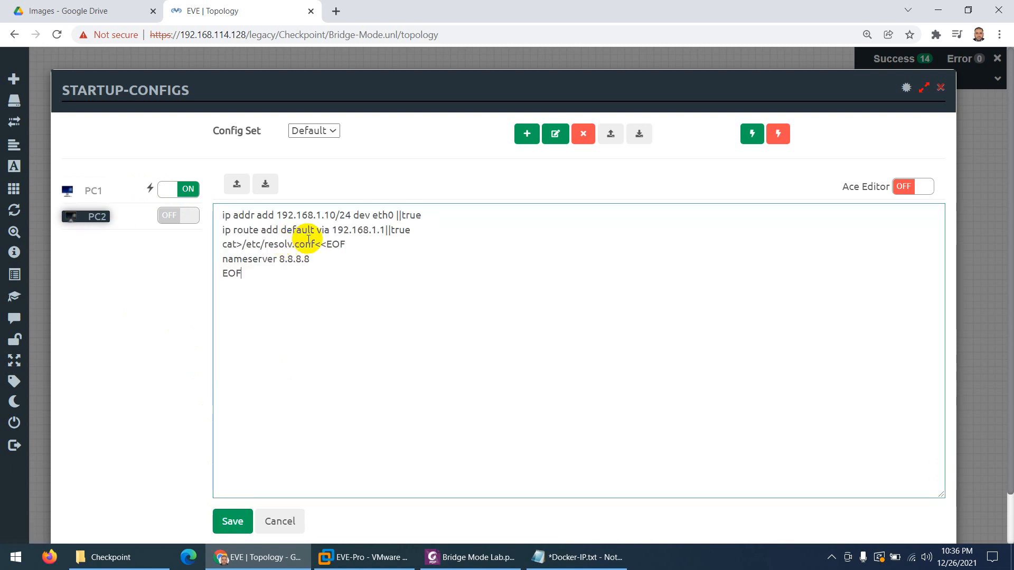
click(330, 215)
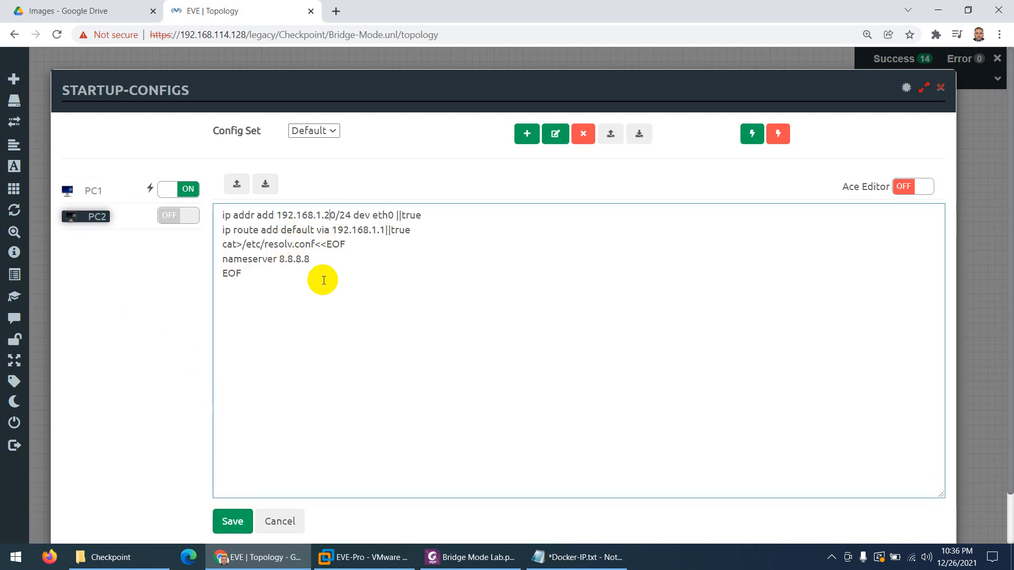
click(230, 524)
click(185, 217)
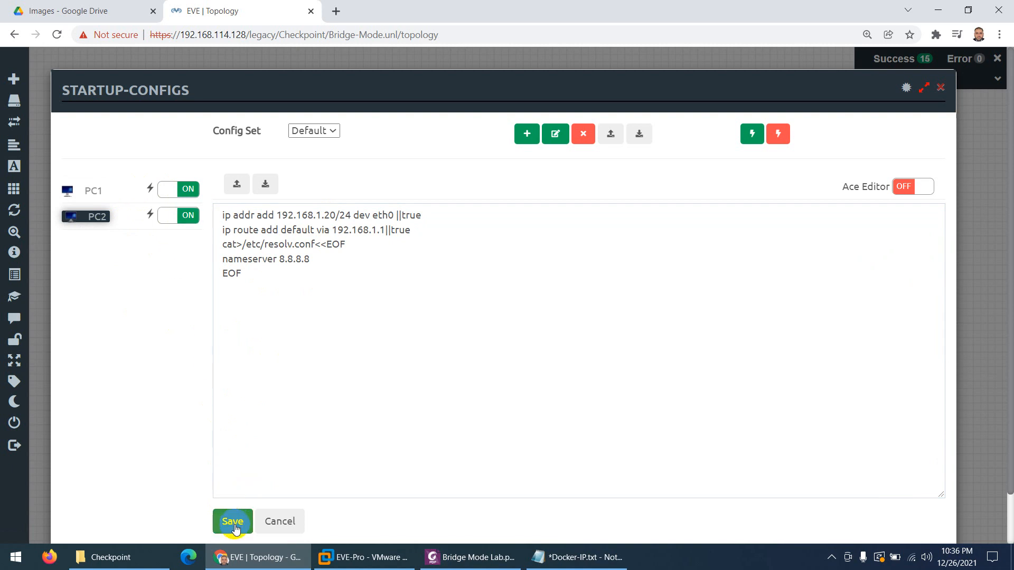
click(940, 88)
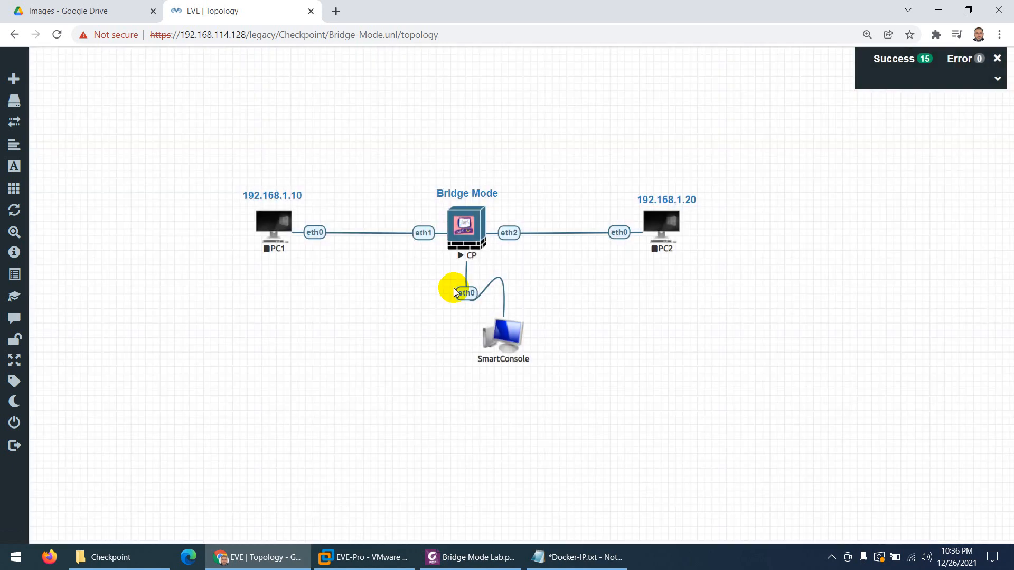
Start the PC1 and PC2 nodes, then bring up the Bridge Mode Lab PDF
right_click(278, 221)
click(302, 245)
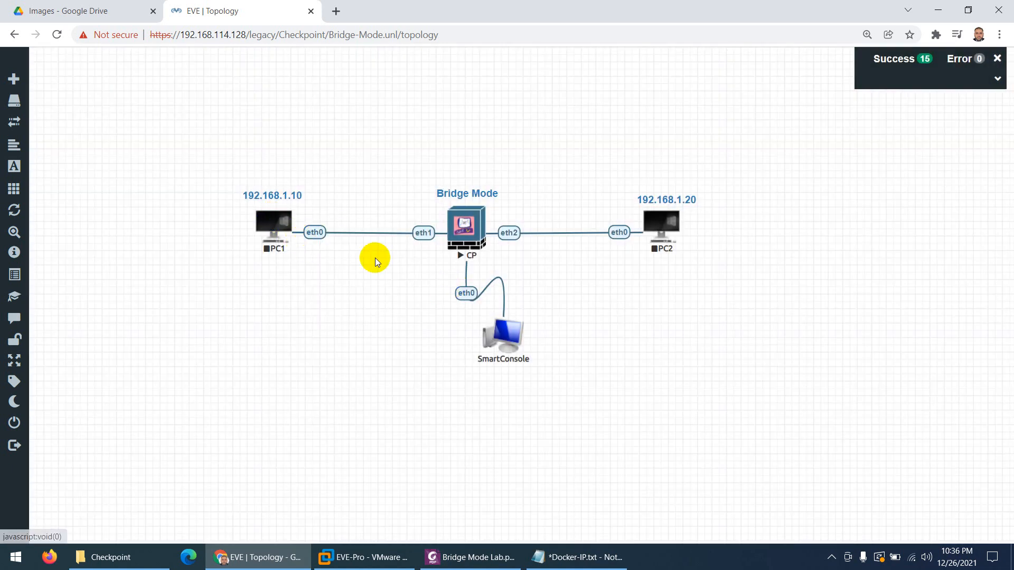
right_click(668, 222)
click(698, 247)
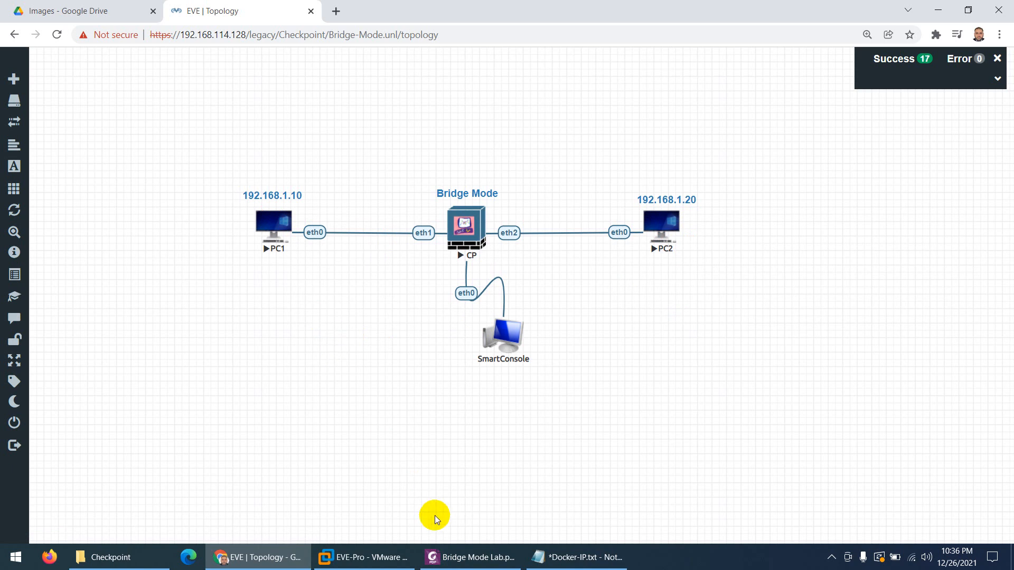
click(439, 550)
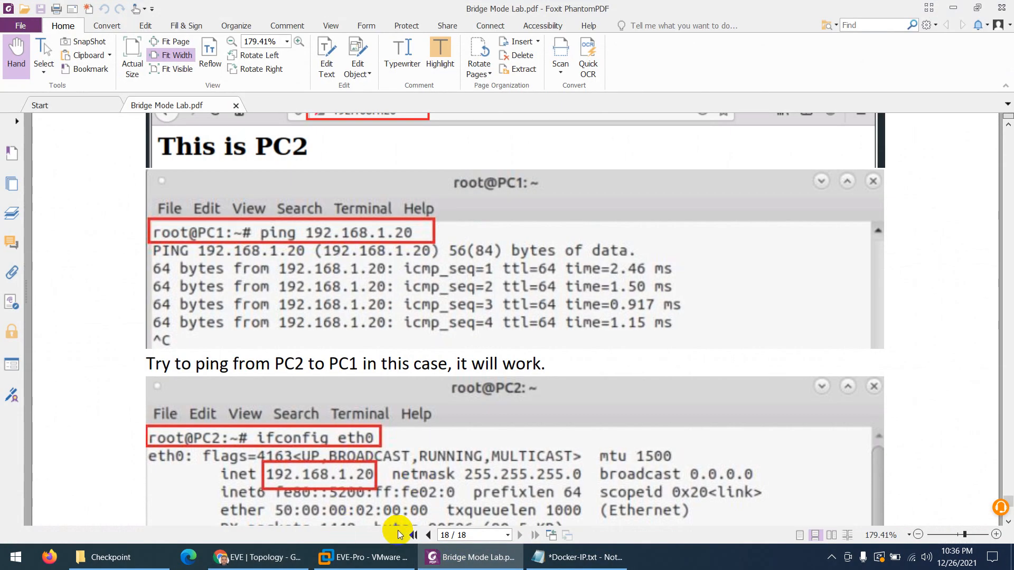
Scroll from the first page to the page 2 Bridge Mode diagram, then minimize Foxit
click(412, 535)
scroll(413, 388, down, 15)
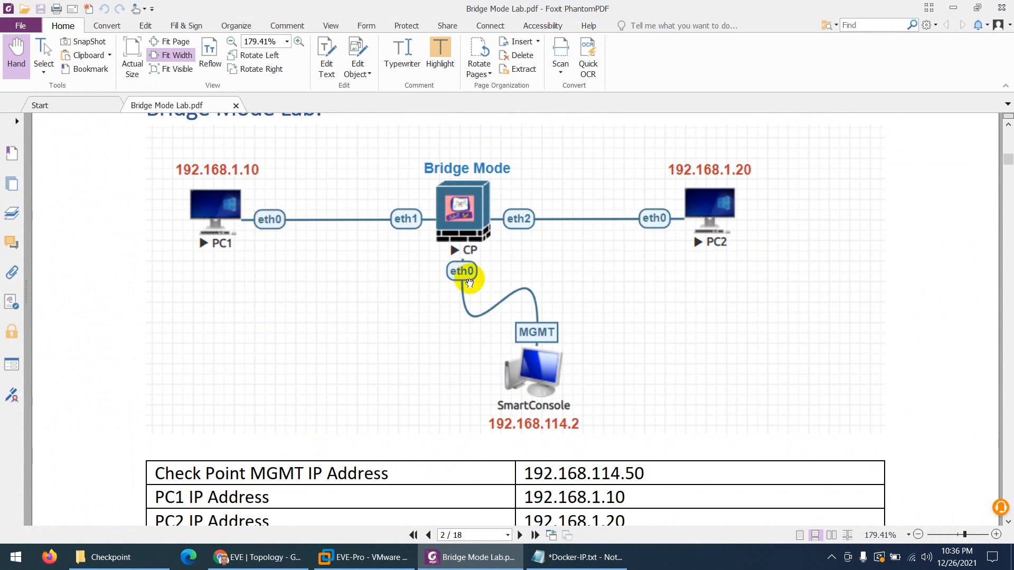
scroll(467, 277, down, 1)
click(460, 564)
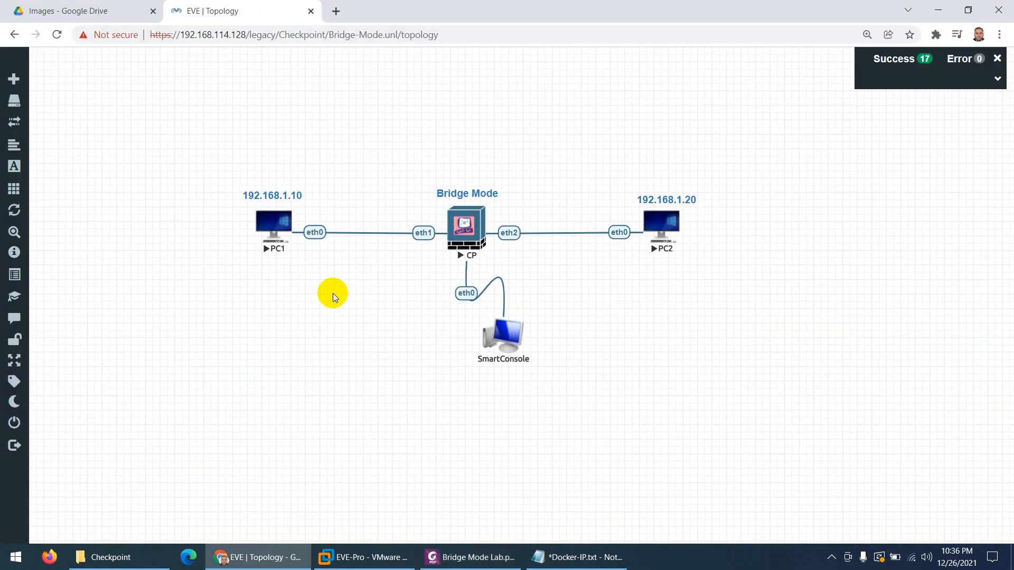
Duplicate PC1's label below SmartConsole and change it to 192.168.114.2
right_click(267, 193)
click(311, 221)
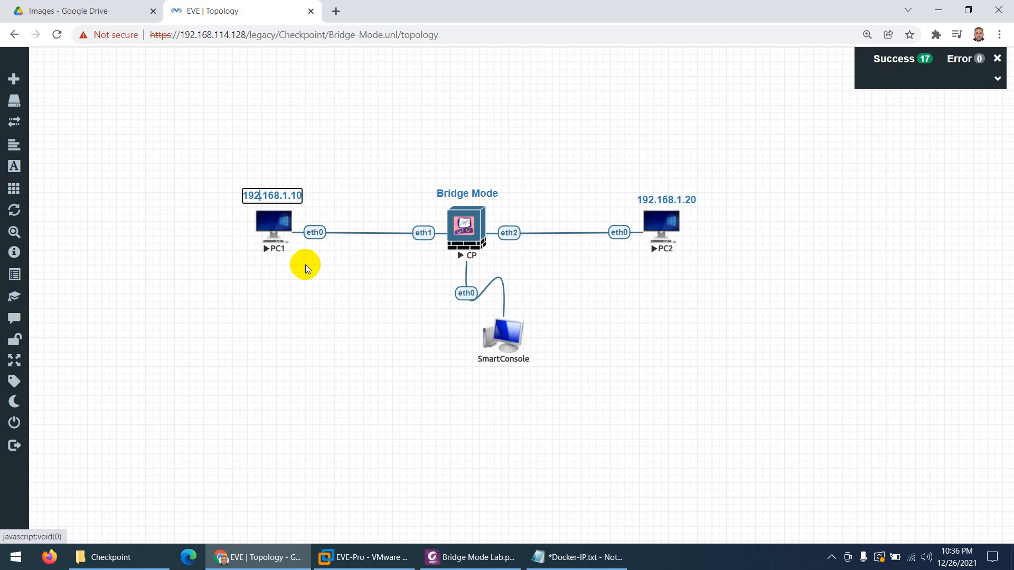
drag(267, 225, 487, 374)
double_click(486, 375)
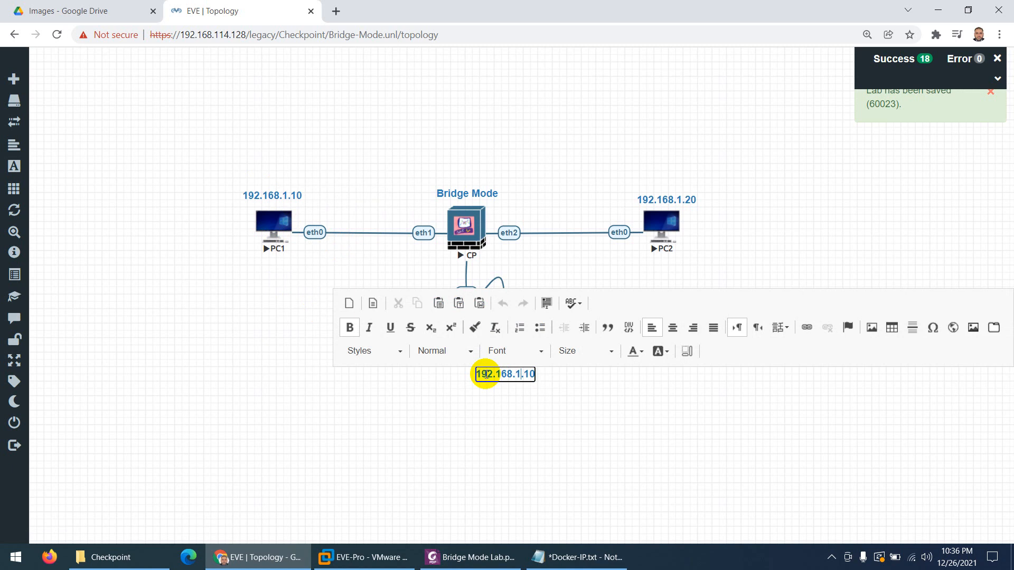
text(19)
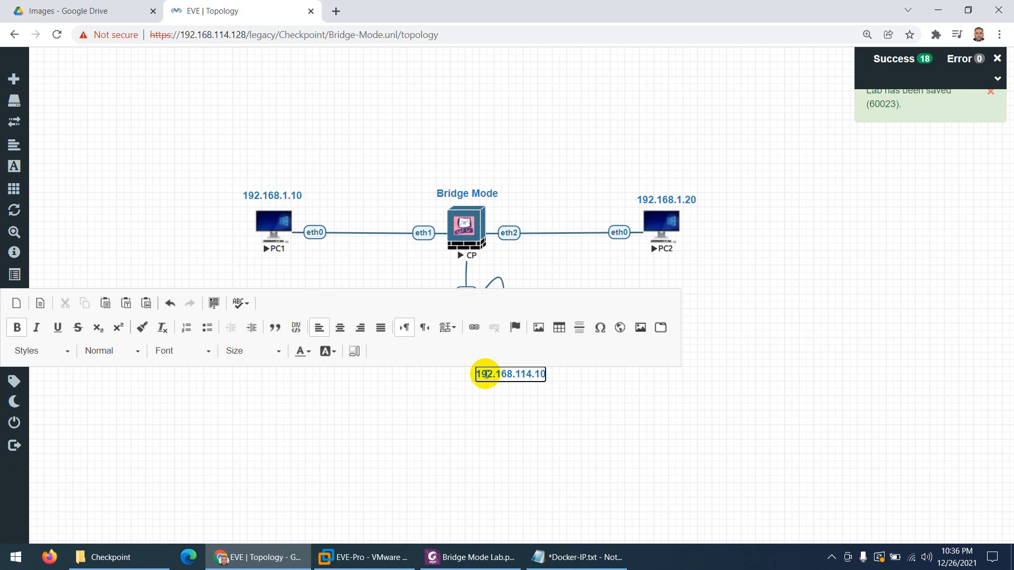
text(2)
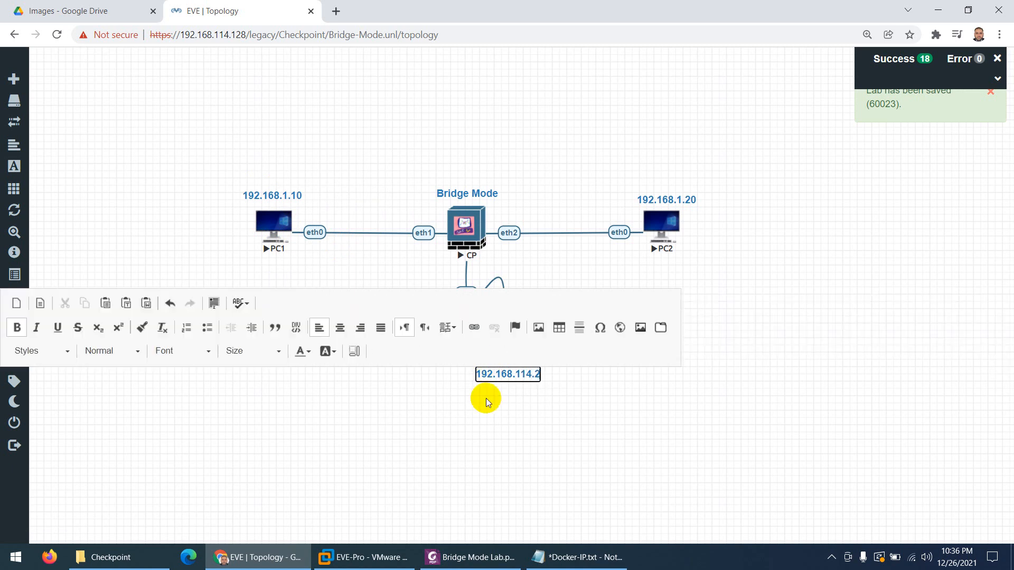
click(483, 396)
Copy that label beside CP's eth0 link as 192.168.114.50, then open CP's console
right_click(506, 377)
click(535, 402)
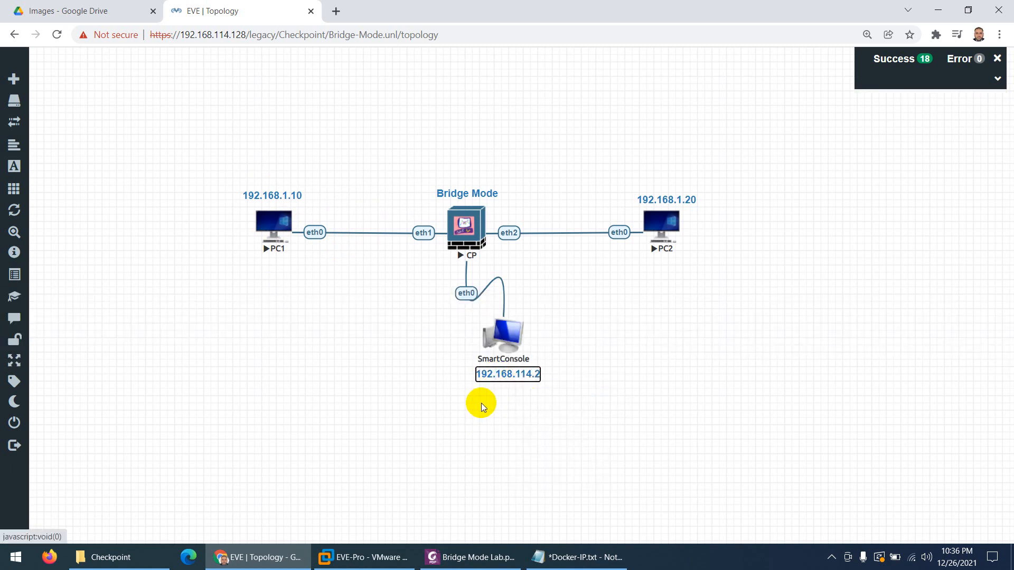
drag(489, 403, 399, 292)
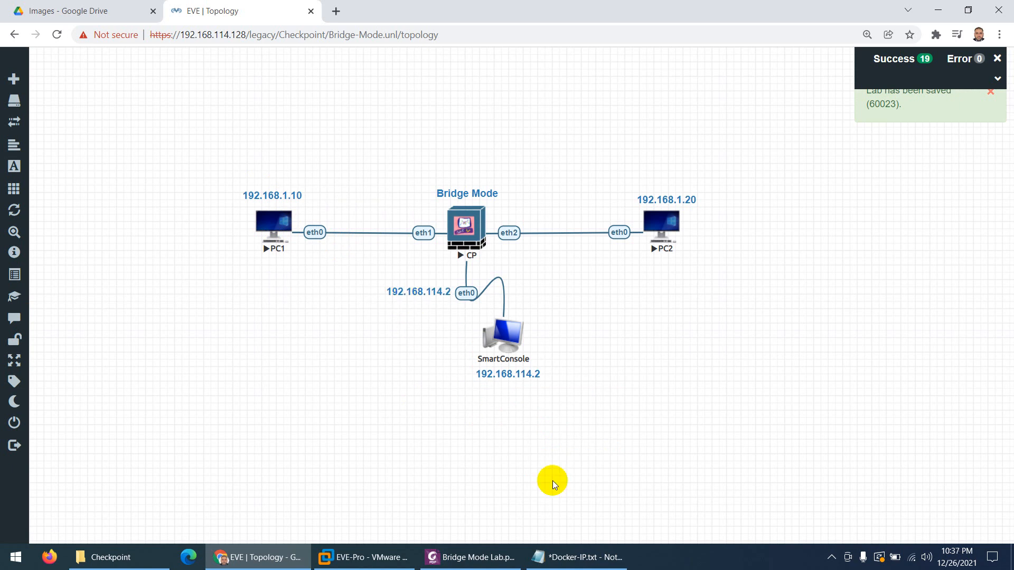
double_click(433, 297)
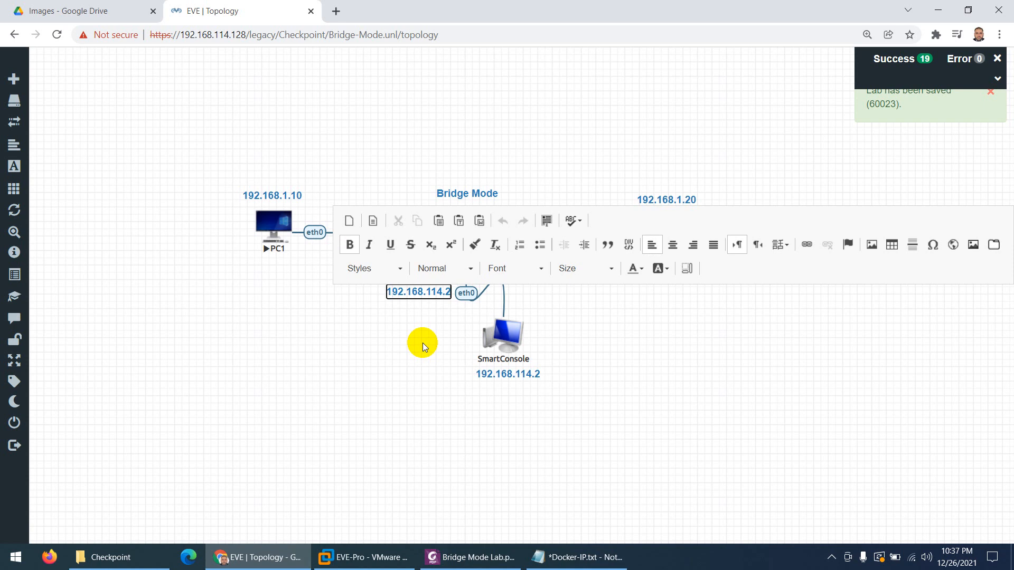
key(BackSpace)
text(50)
click(423, 343)
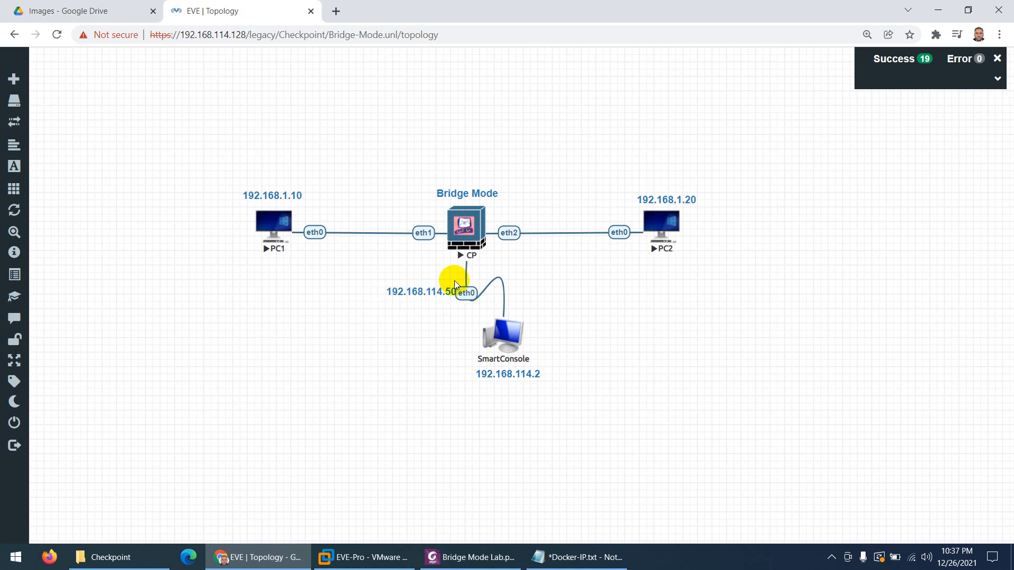
click(467, 233)
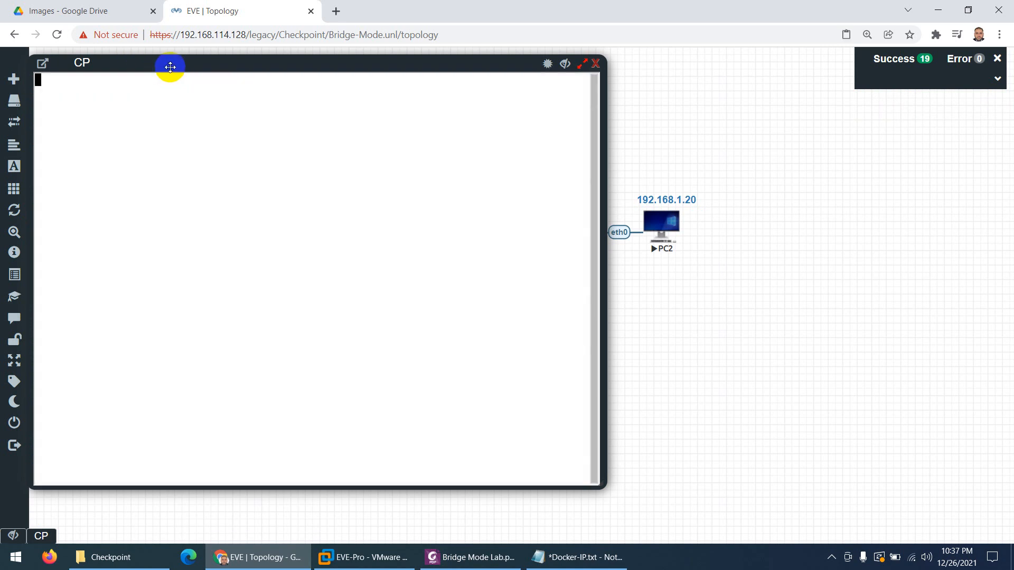
Log in to the CP node's console as admin
drag(170, 68, 257, 61)
key(Return)
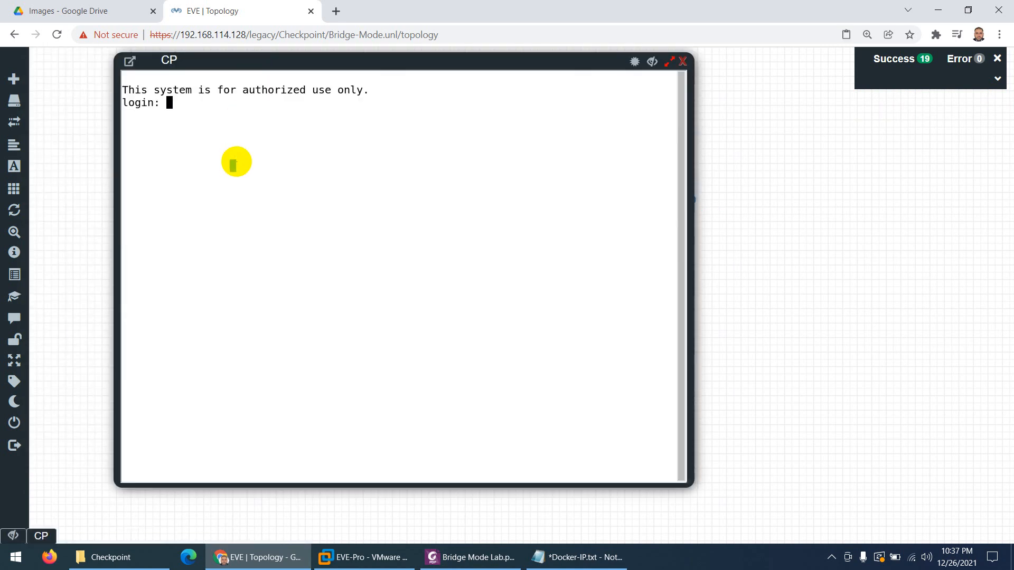
key(Return)
text(admin)
key(Return)
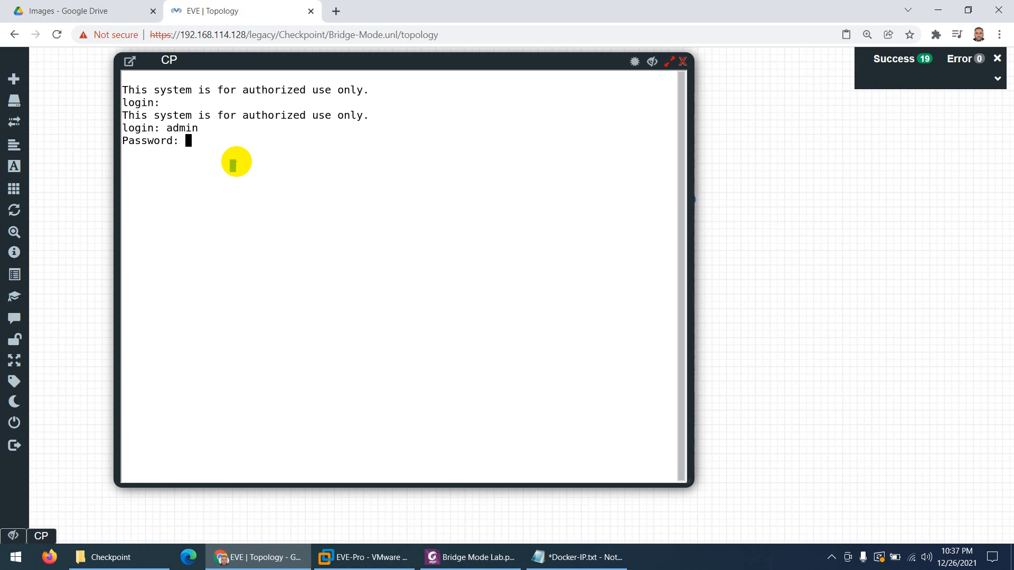
key(Return)
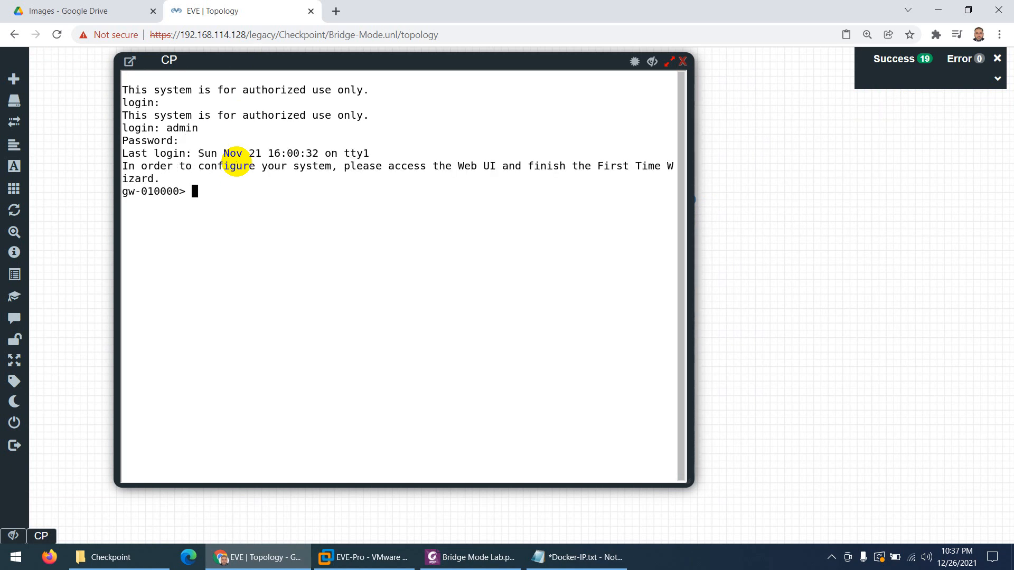
Run 'show interface eth0' to confirm 192.168.114.50/24, then close the console and open a new tab
text(show int)
key(Tab)
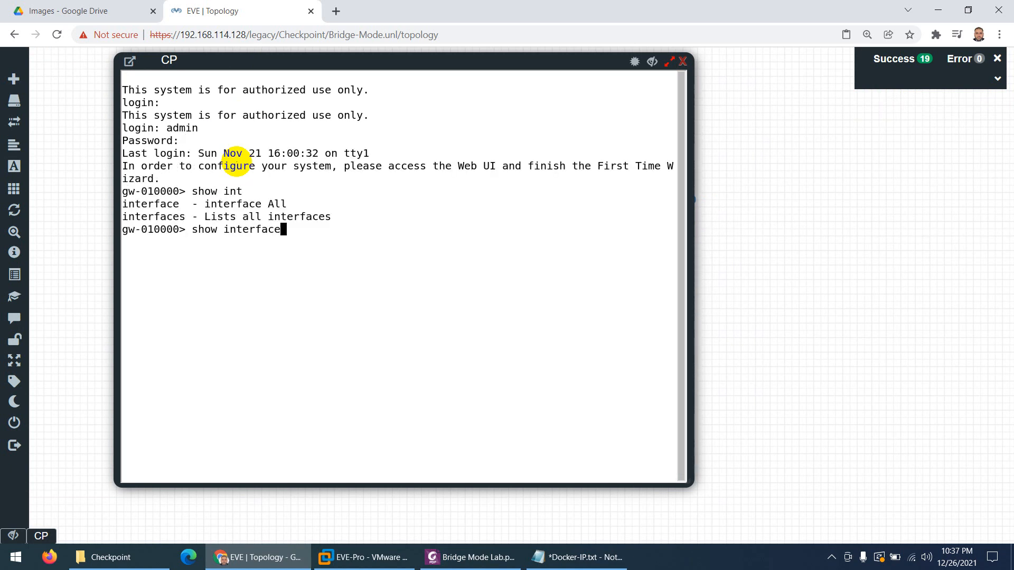
text(eth0)
key(Return)
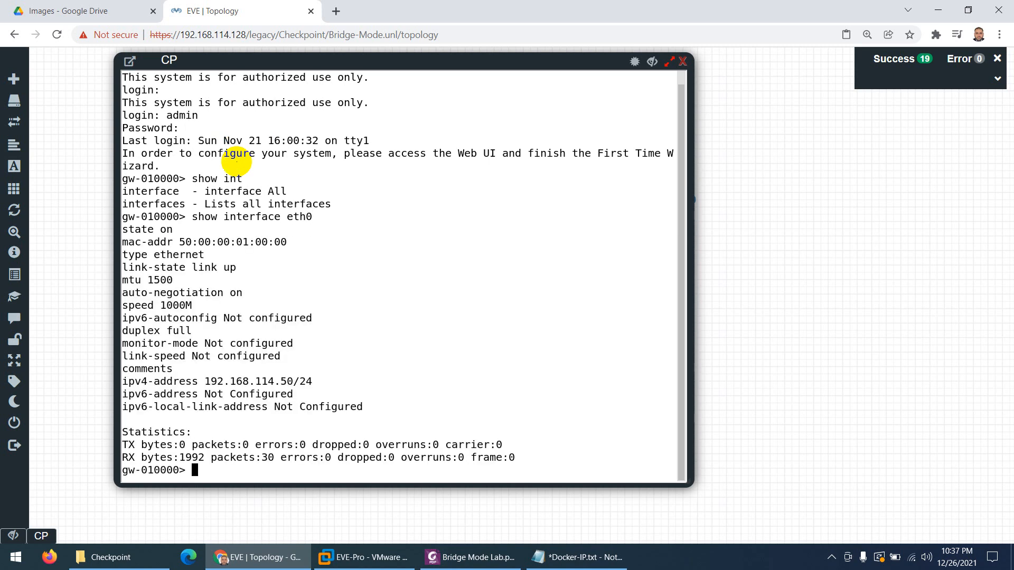
drag(295, 381, 208, 381)
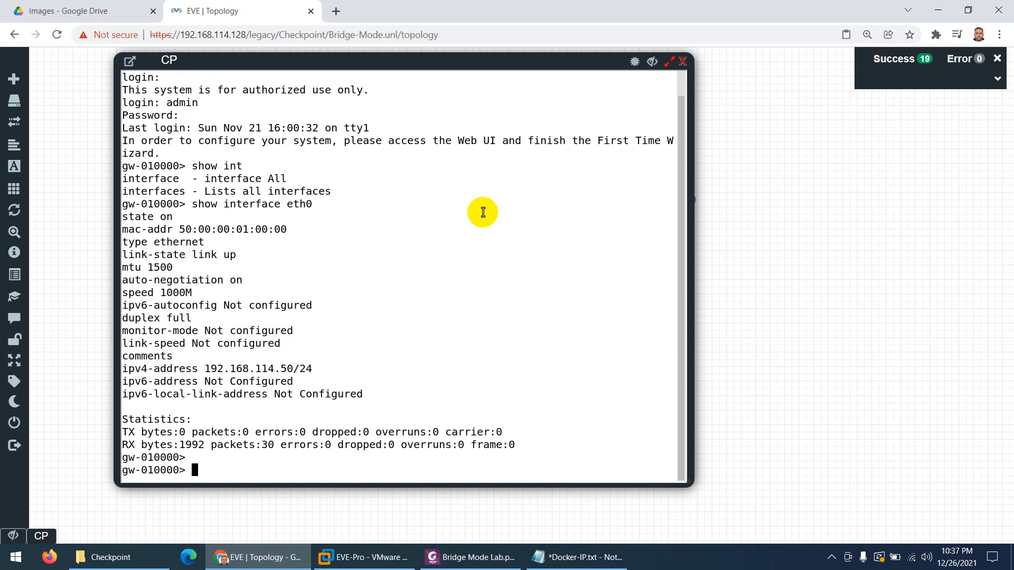
click(683, 61)
click(336, 11)
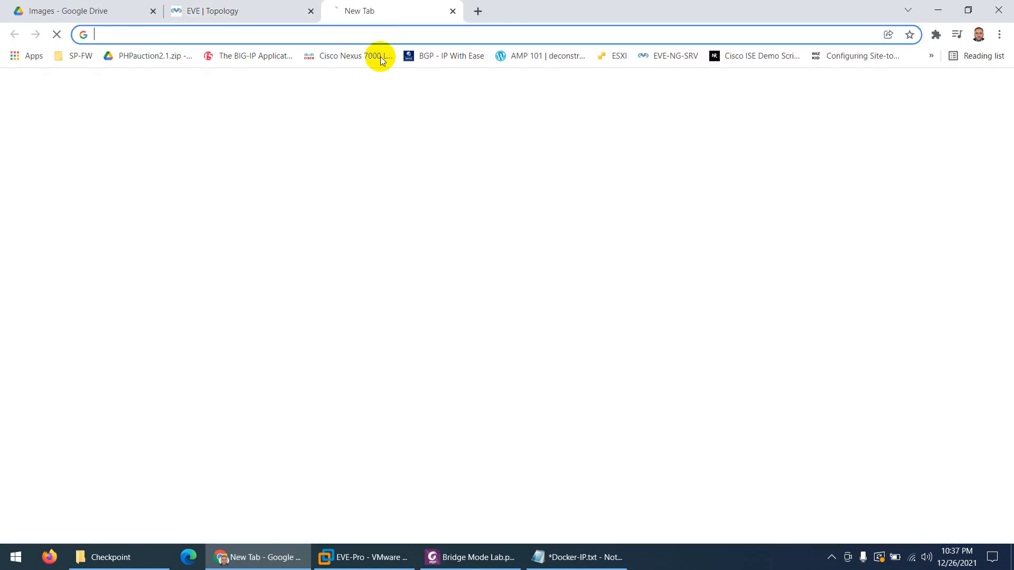
text(https://192.168.114.50/)
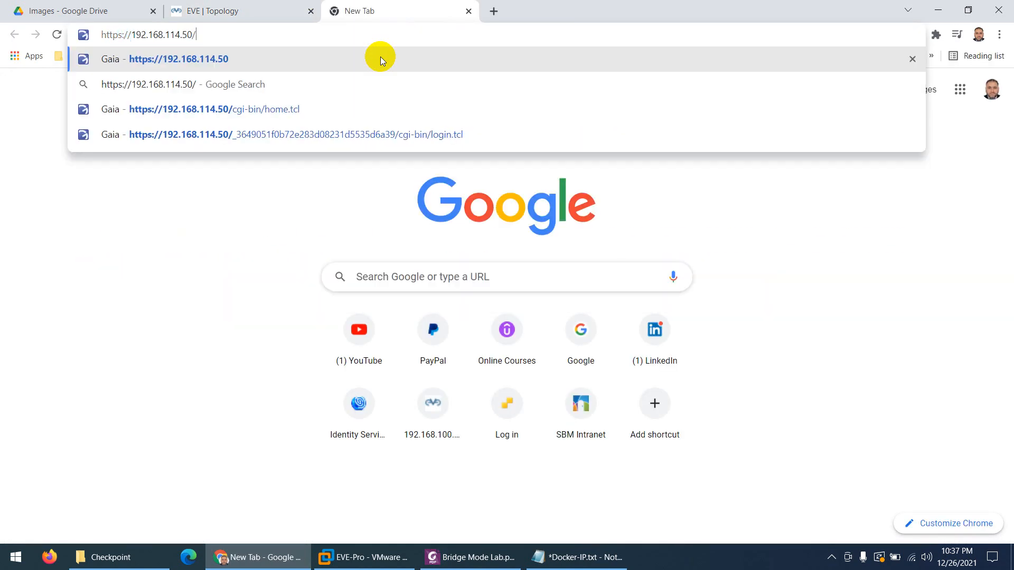
key(Return)
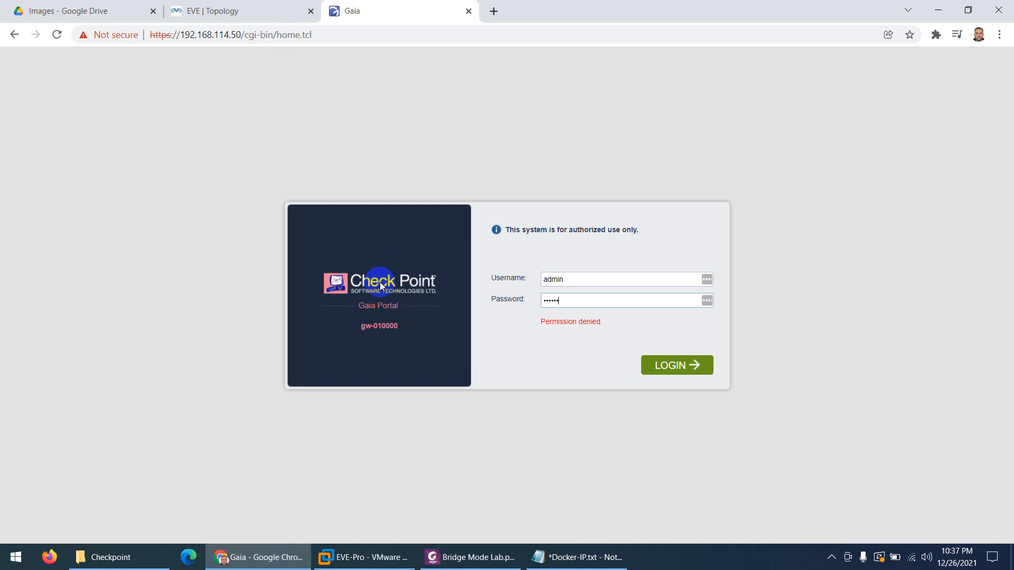
Log in to Gaia and accept the default deployment, management and internet connection settings
key(Return)
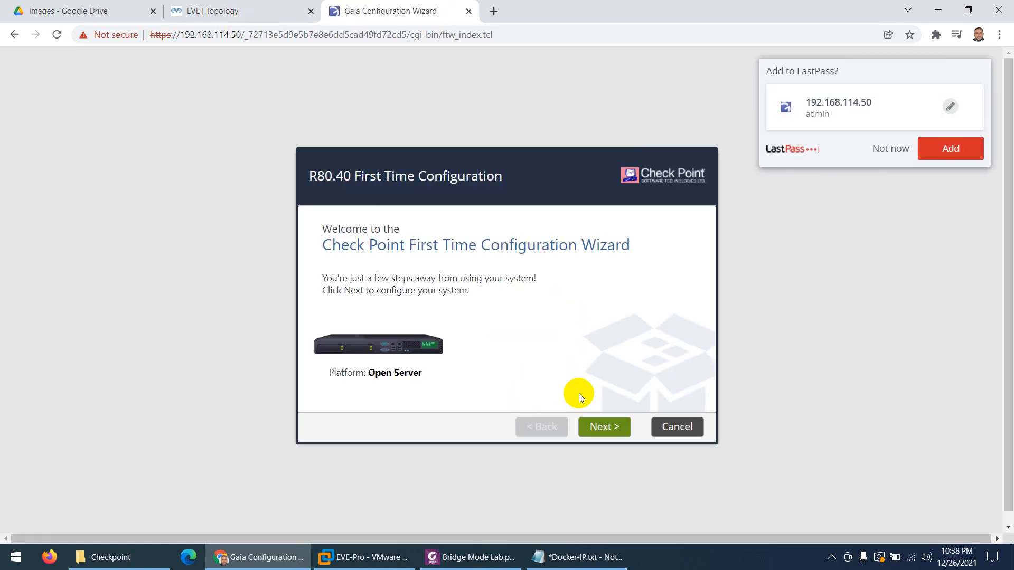
click(600, 426)
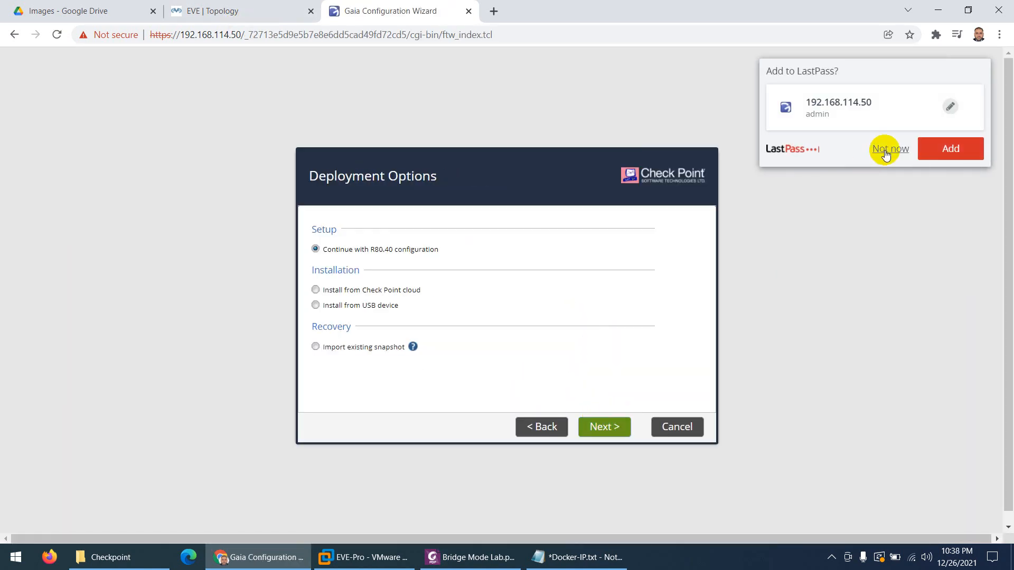
click(890, 148)
click(594, 428)
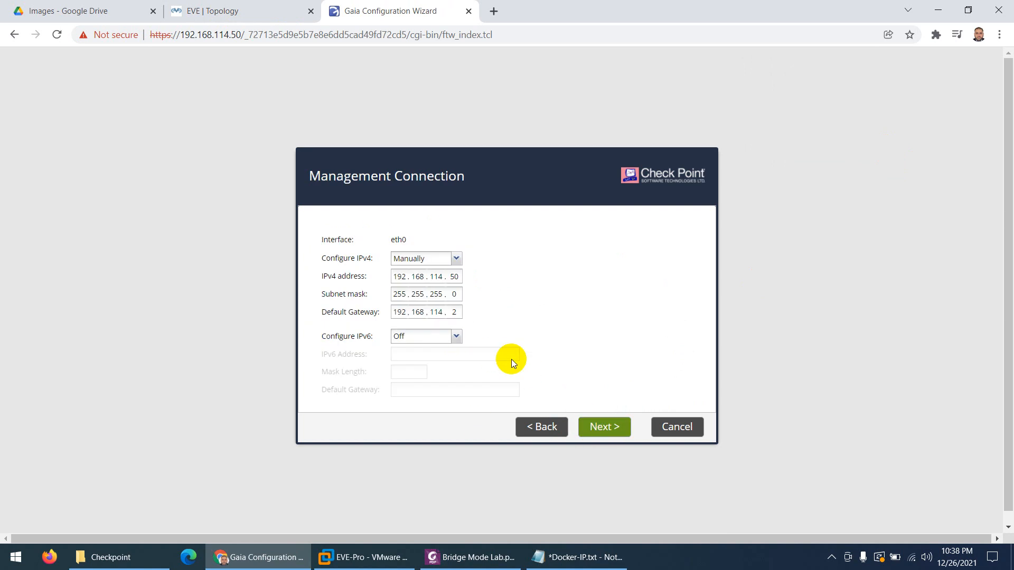
click(581, 422)
click(606, 428)
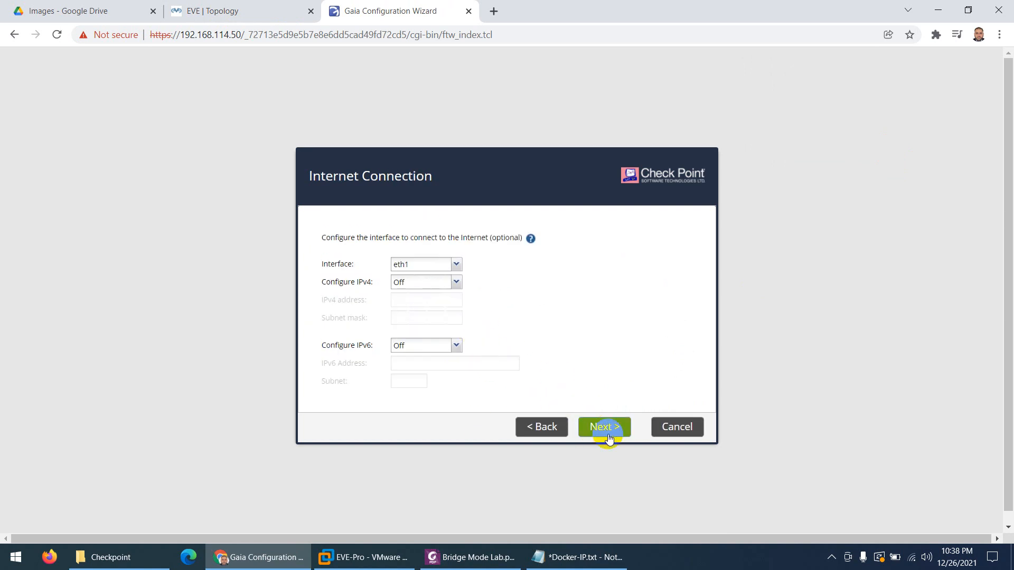
Change the host name from gw-010000 to CP
drag(456, 227, 395, 226)
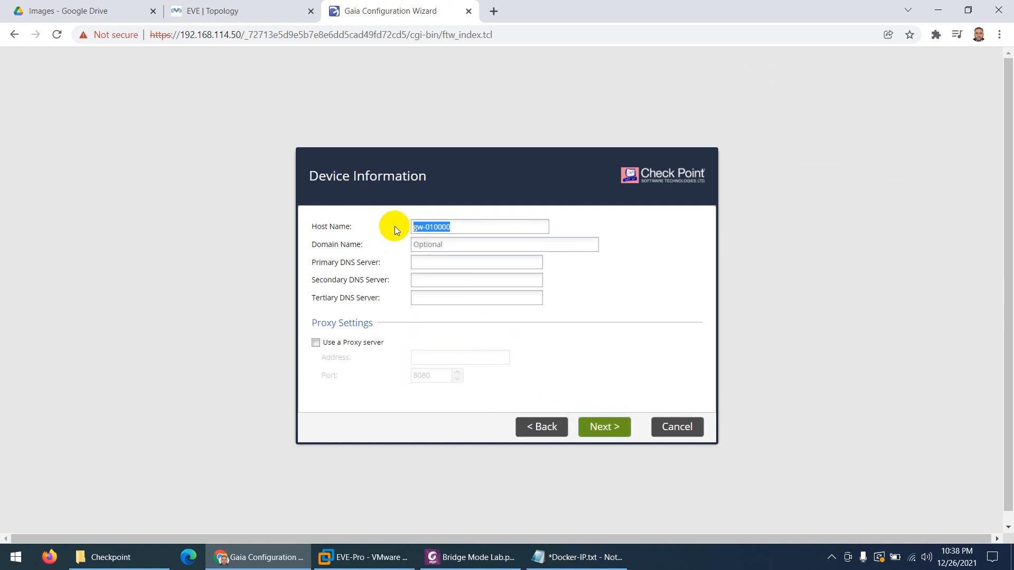
text(C)
key(BackSpace)
text(CP)
click(601, 429)
Set the time zone to Riyadh, Asia
click(521, 284)
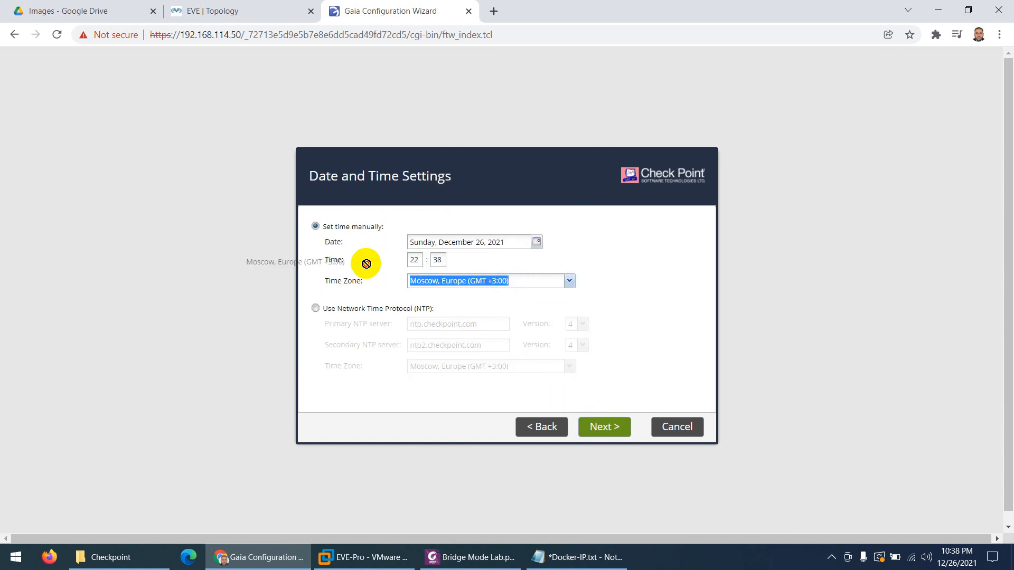
text(Riyadh)
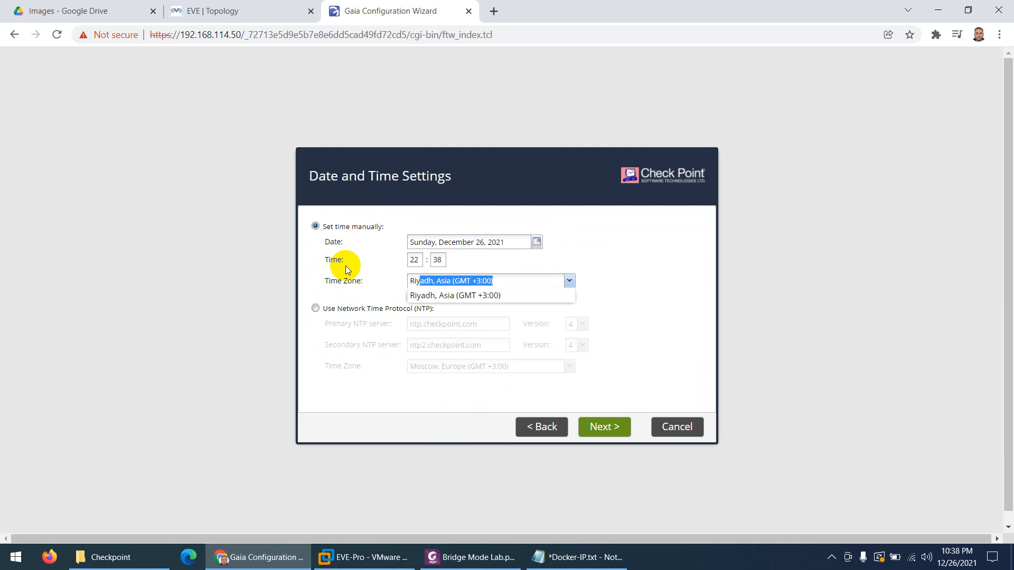
click(452, 295)
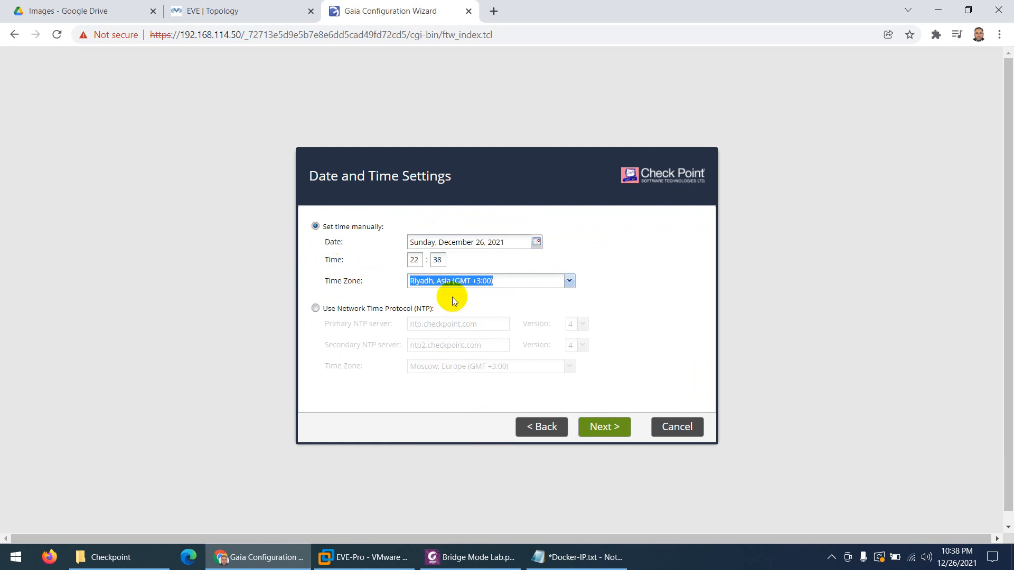
click(601, 425)
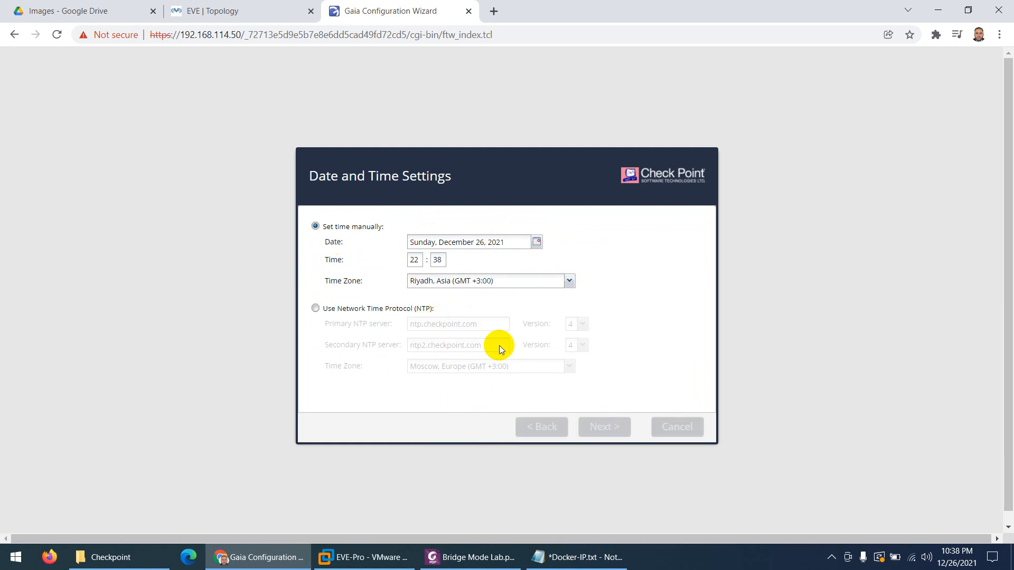
Keep gateway and management products, allow GUI clients from any IP, disable data sharing, and finish
click(611, 429)
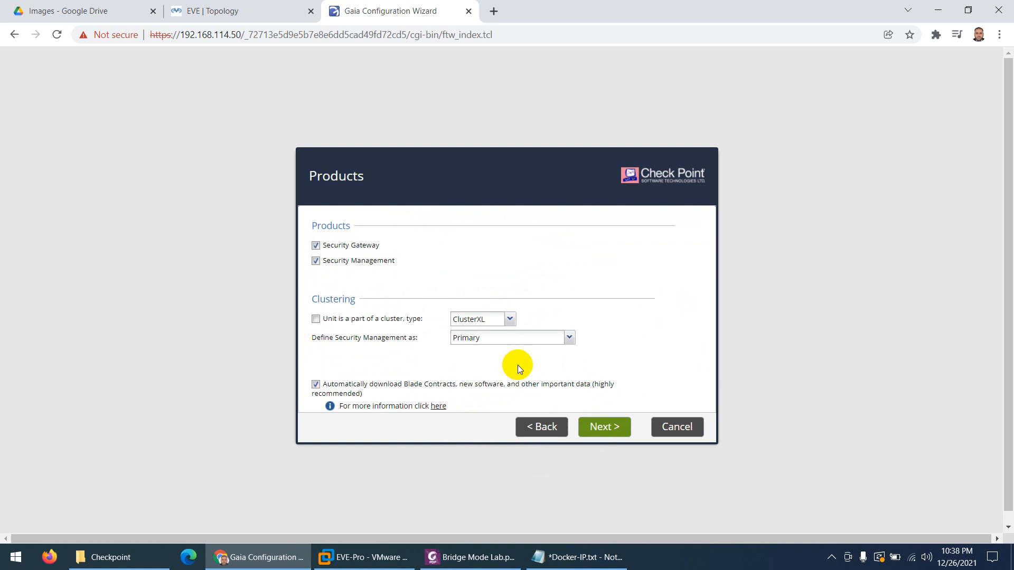
click(606, 430)
click(593, 426)
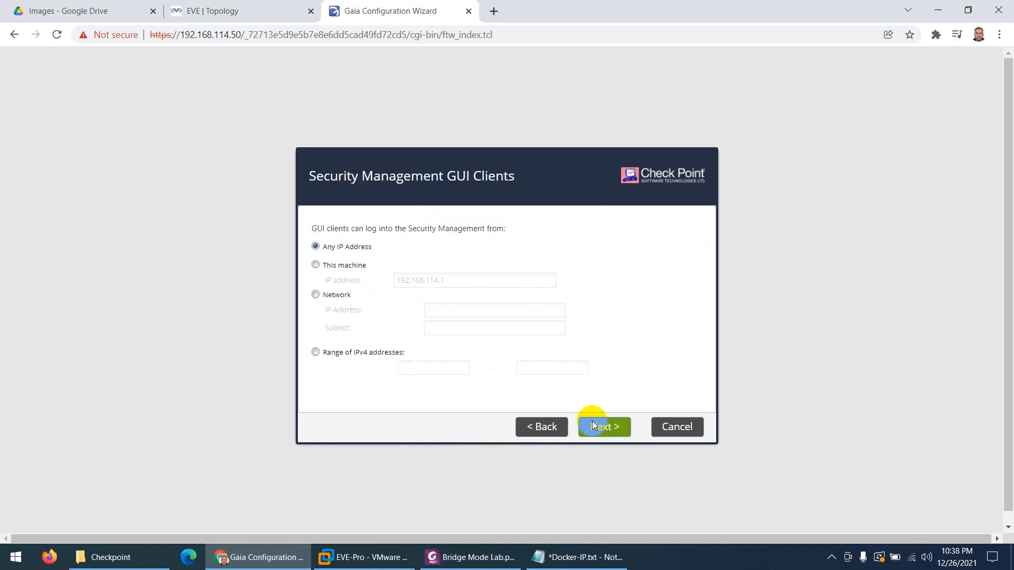
click(600, 426)
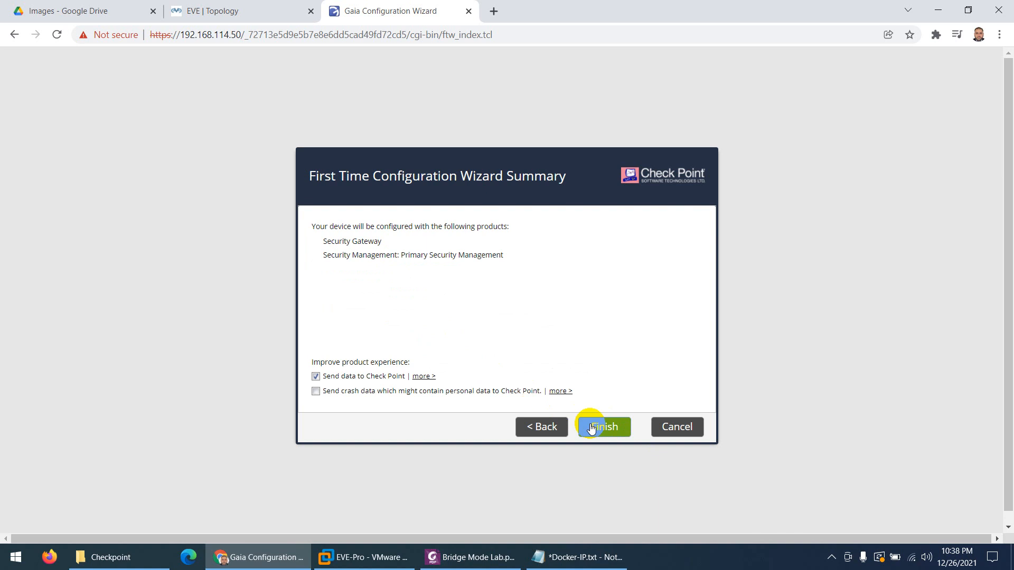
click(316, 376)
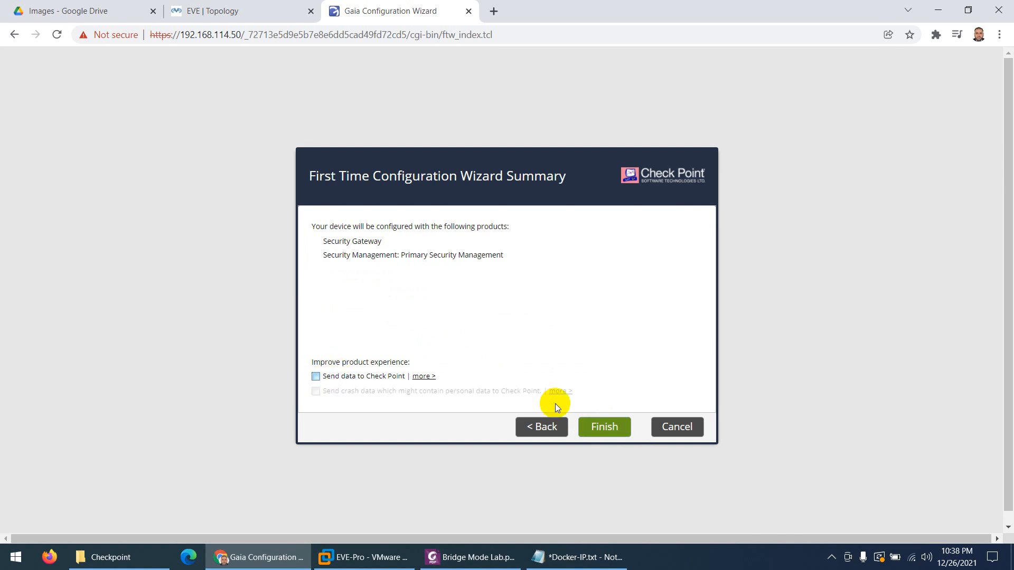
click(601, 428)
click(478, 320)
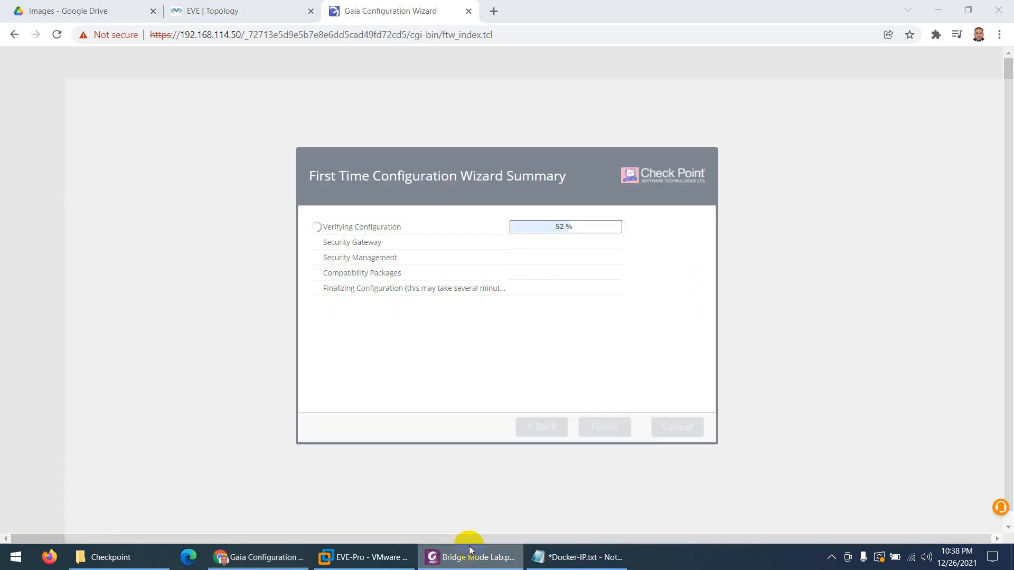
Read the Bridge Mode Lab guide from page 2 to page 9's wizard progress screenshot, then check the live progress
click(467, 558)
scroll(426, 364, down, 7)
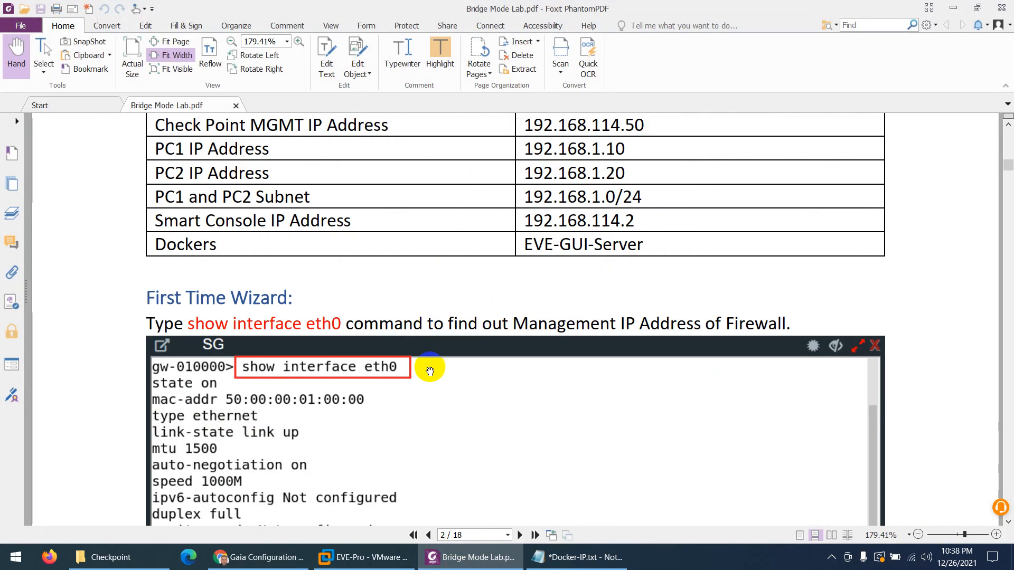
scroll(249, 309, down, 1)
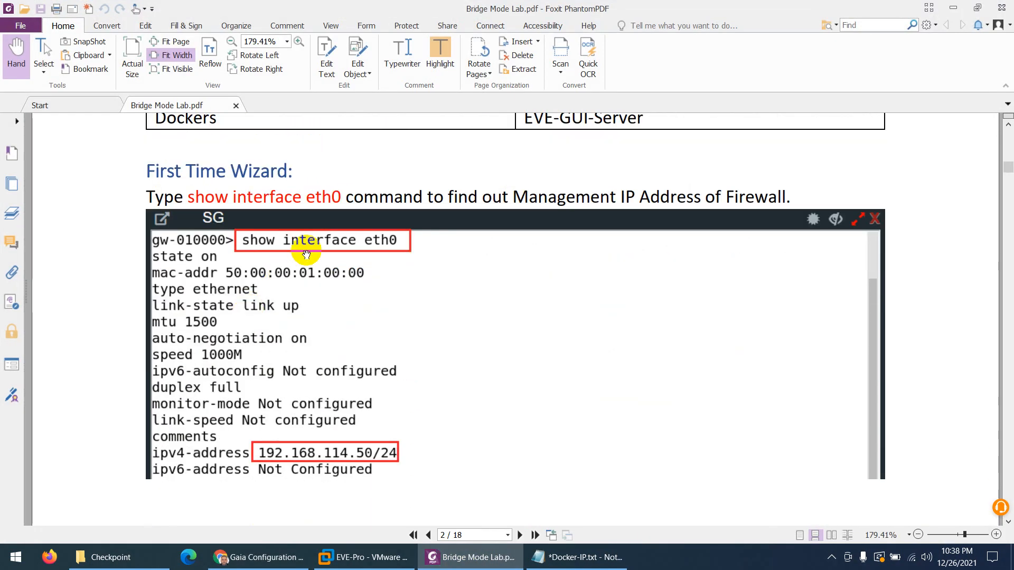
scroll(307, 264, down, 1)
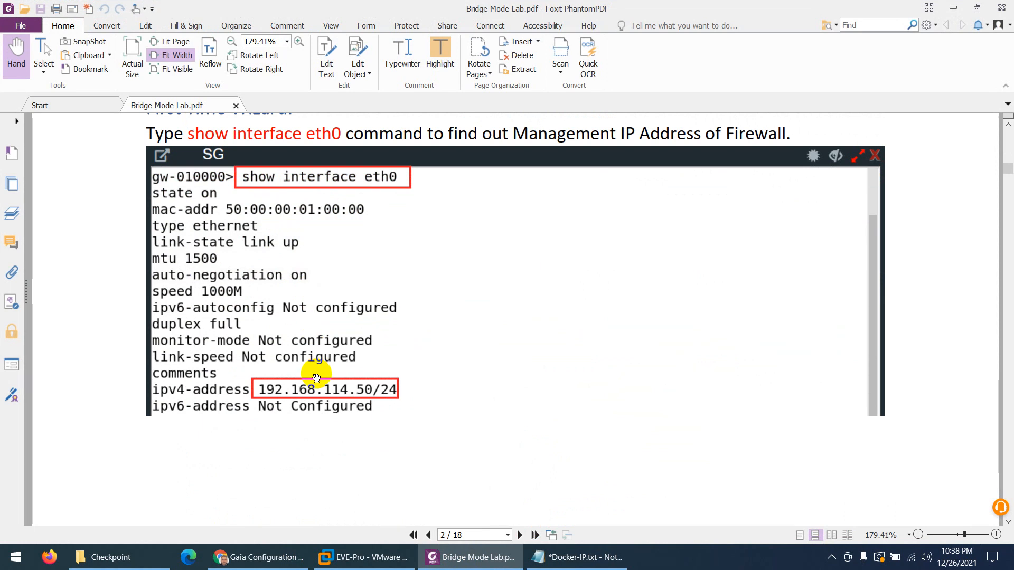
scroll(316, 378, down, 7)
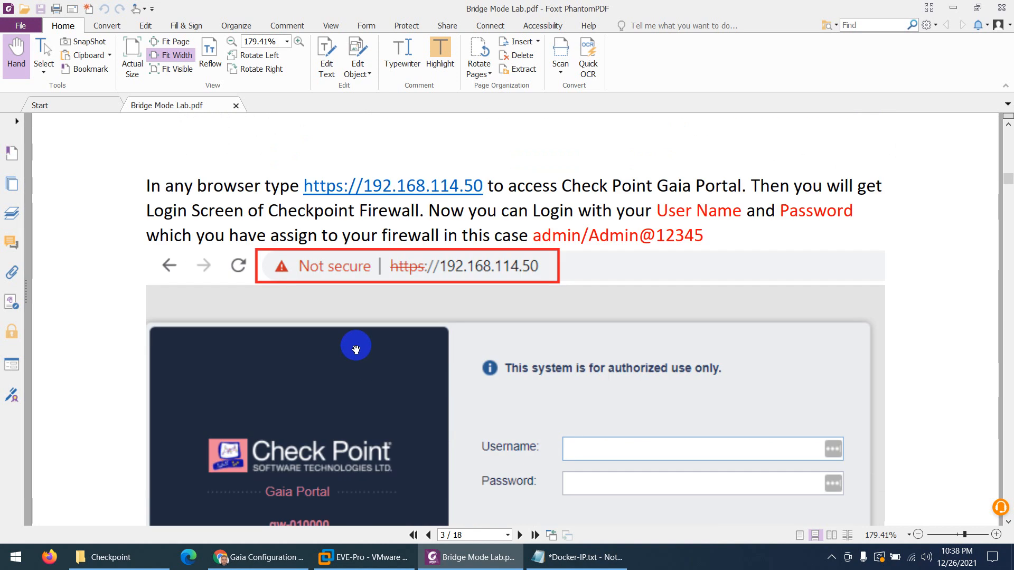
scroll(396, 280, down, 3)
scroll(401, 280, up, 3)
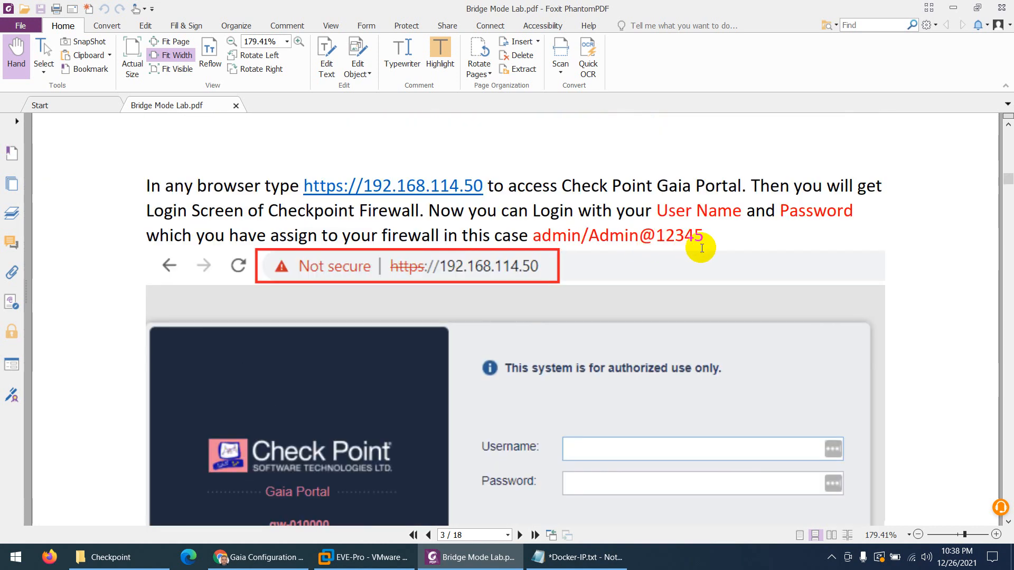
scroll(702, 248, down, 14)
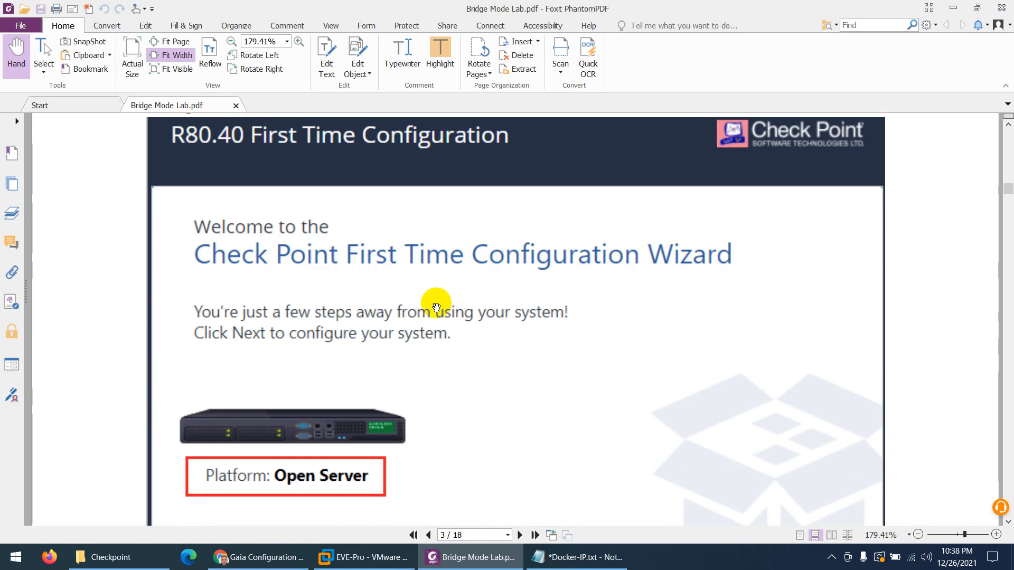
scroll(482, 398, down, 10)
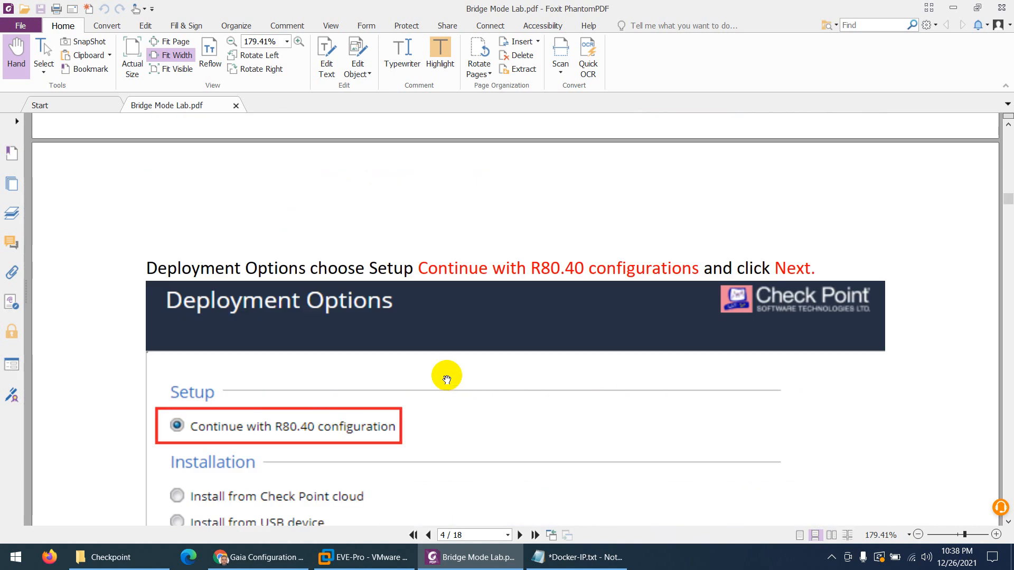
scroll(362, 324, down, 10)
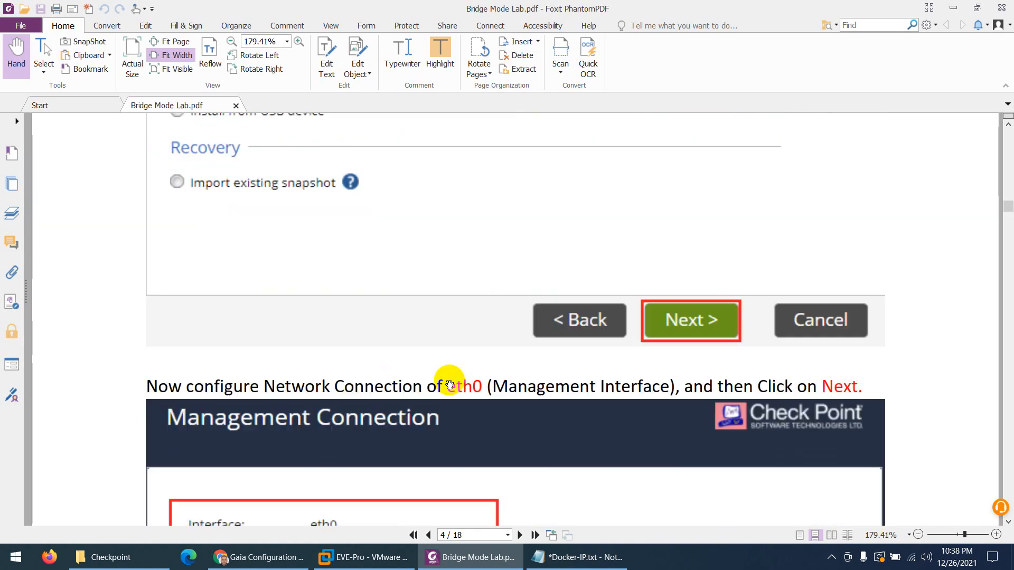
scroll(476, 368, down, 1)
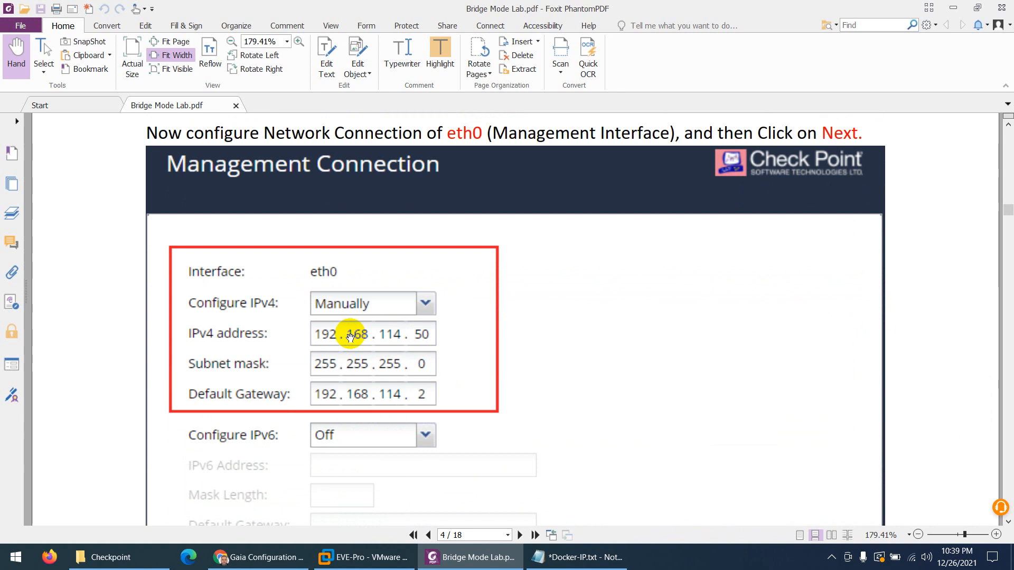
scroll(389, 340, down, 10)
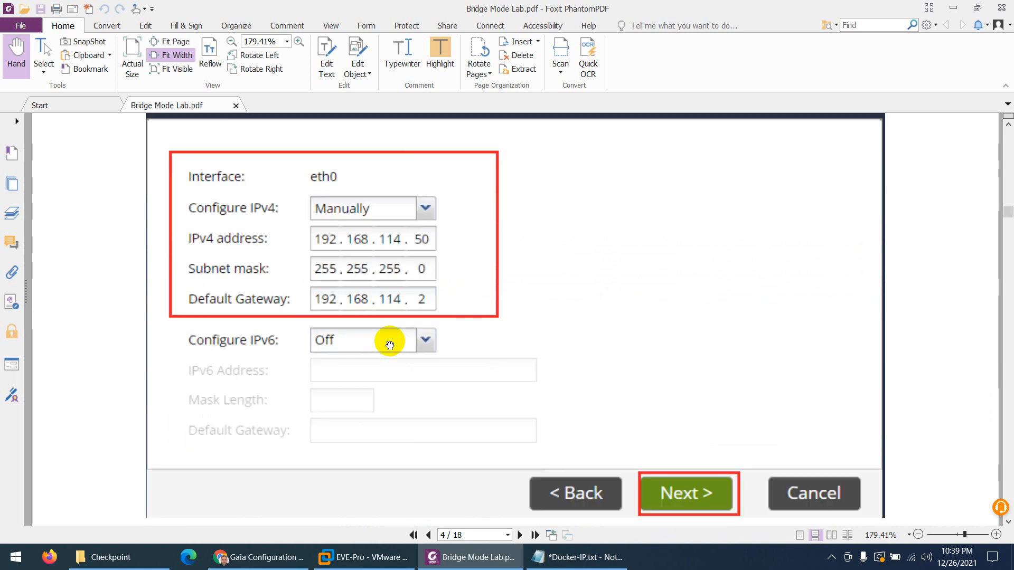
scroll(480, 387, down, 3)
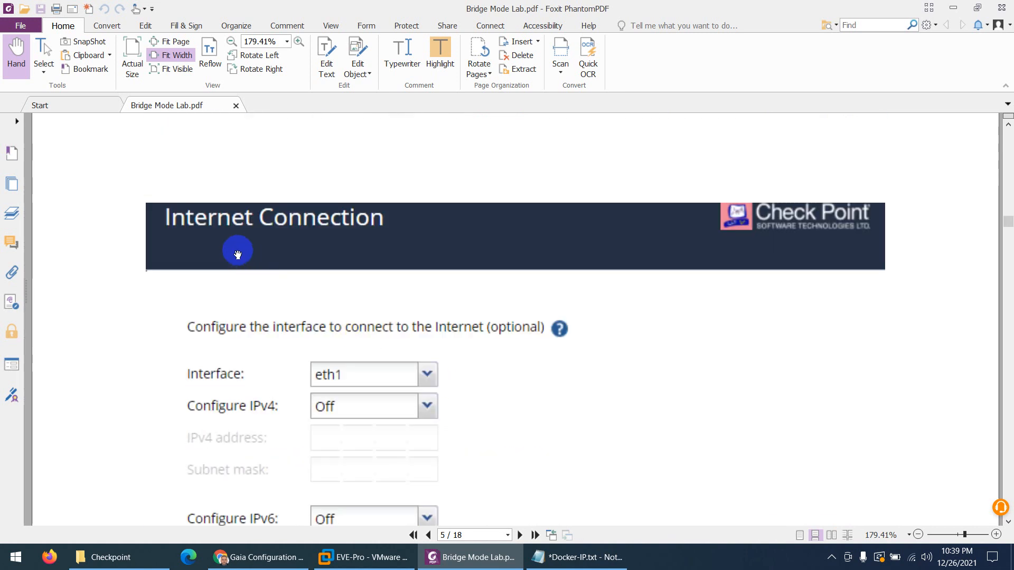
scroll(313, 315, down, 12)
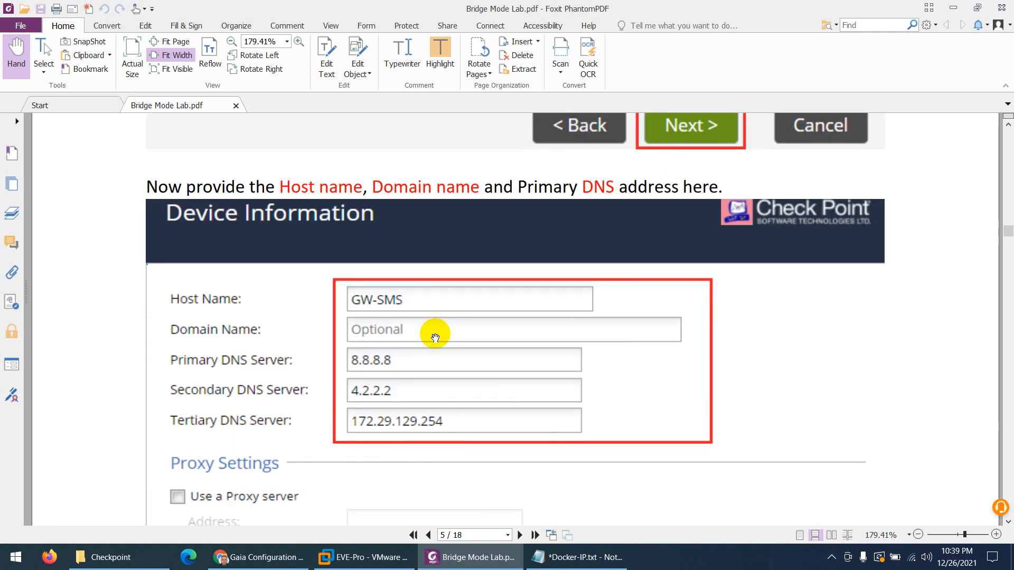
scroll(435, 338, down, 1)
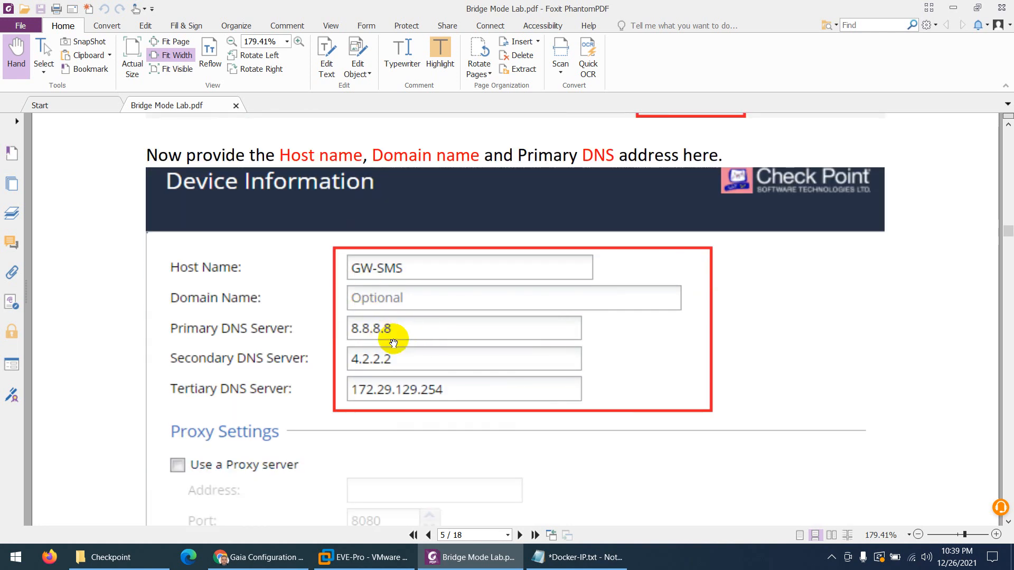
scroll(394, 343, down, 10)
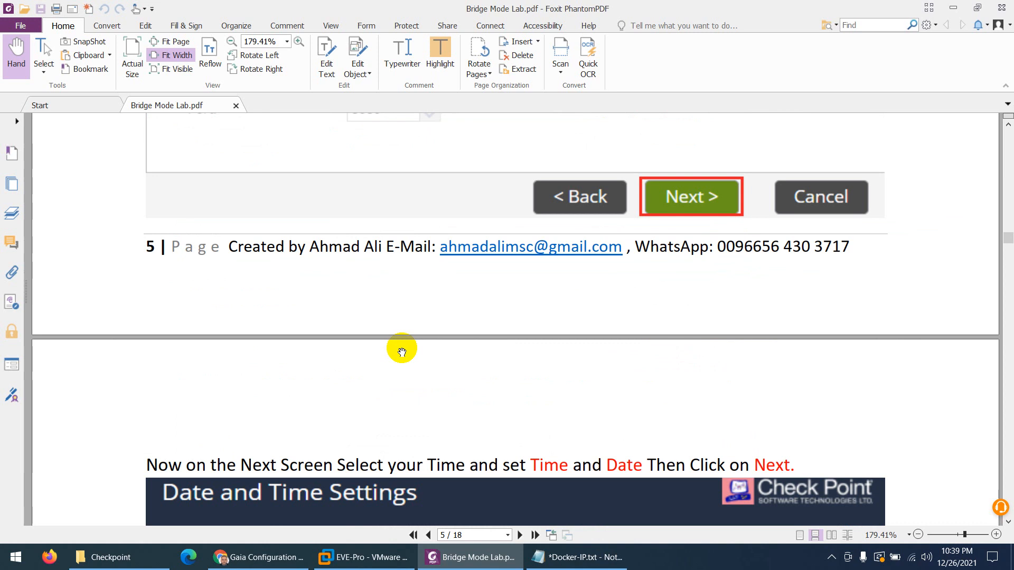
scroll(402, 350, down, 9)
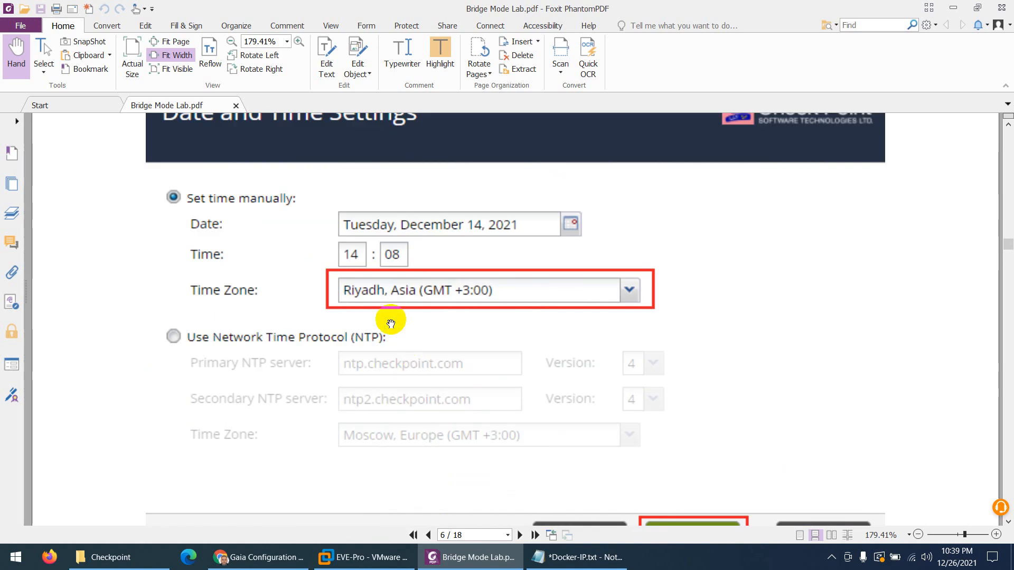
scroll(391, 323, down, 10)
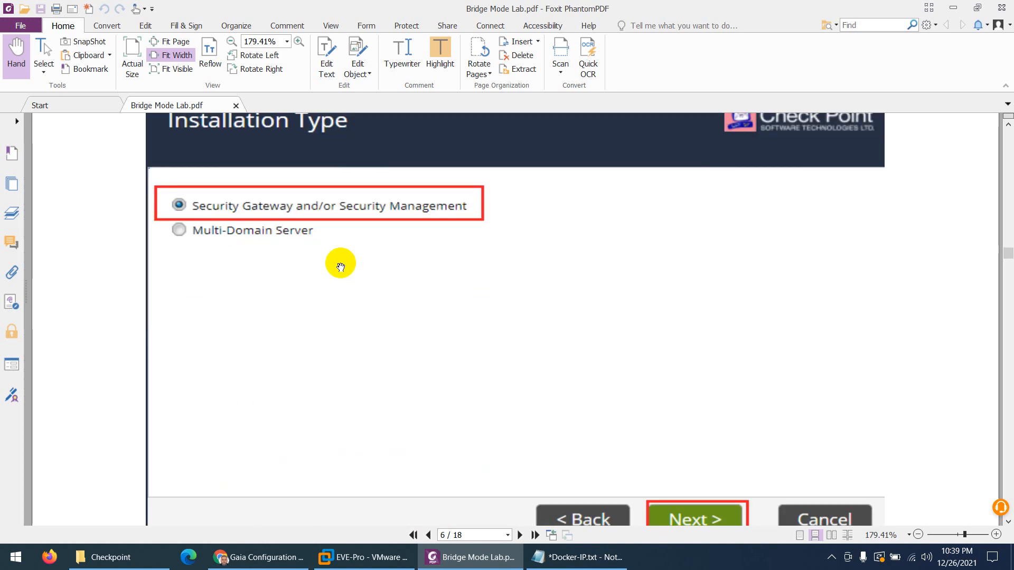
scroll(341, 267, down, 15)
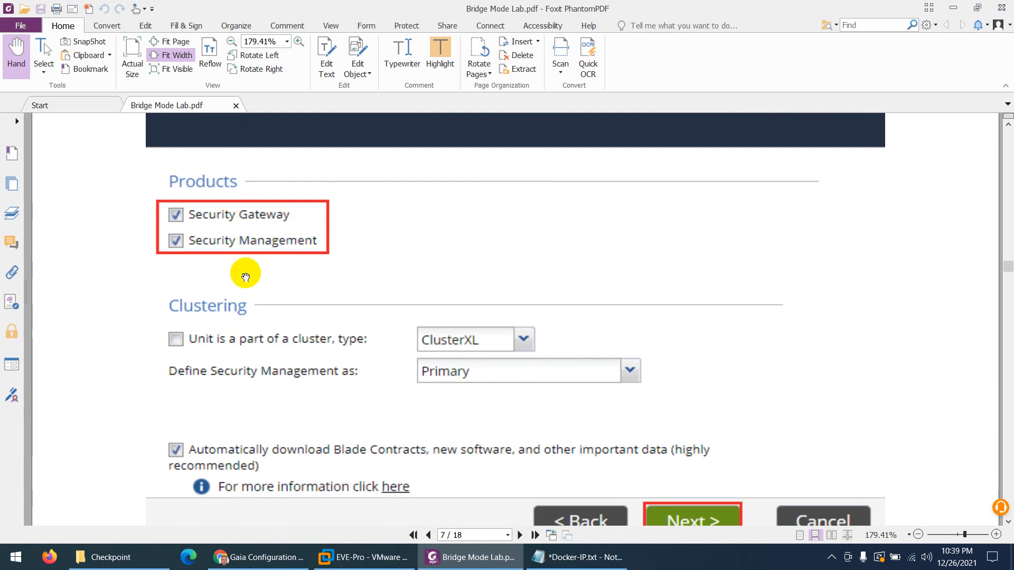
scroll(245, 277, down, 12)
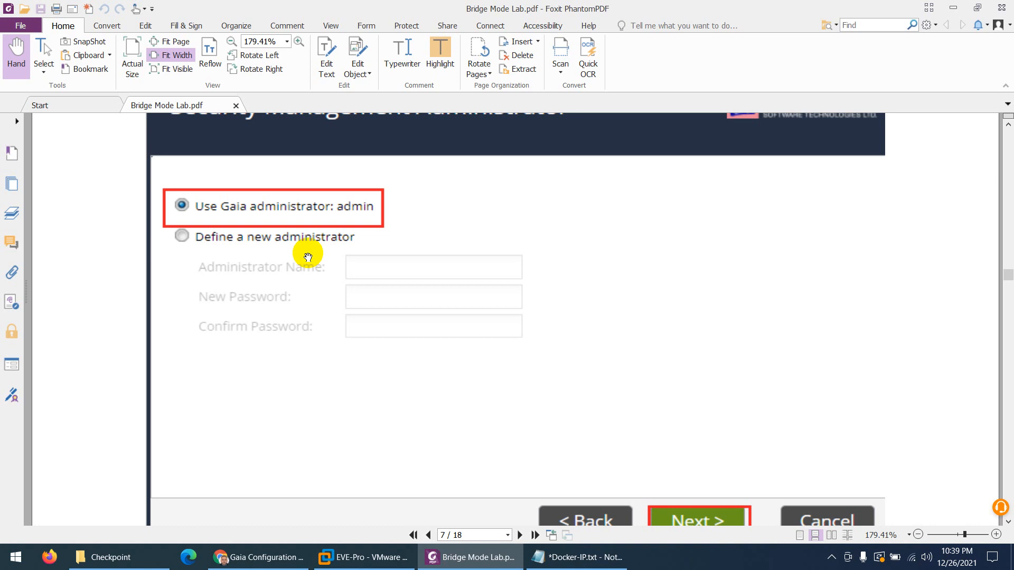
scroll(308, 256, down, 12)
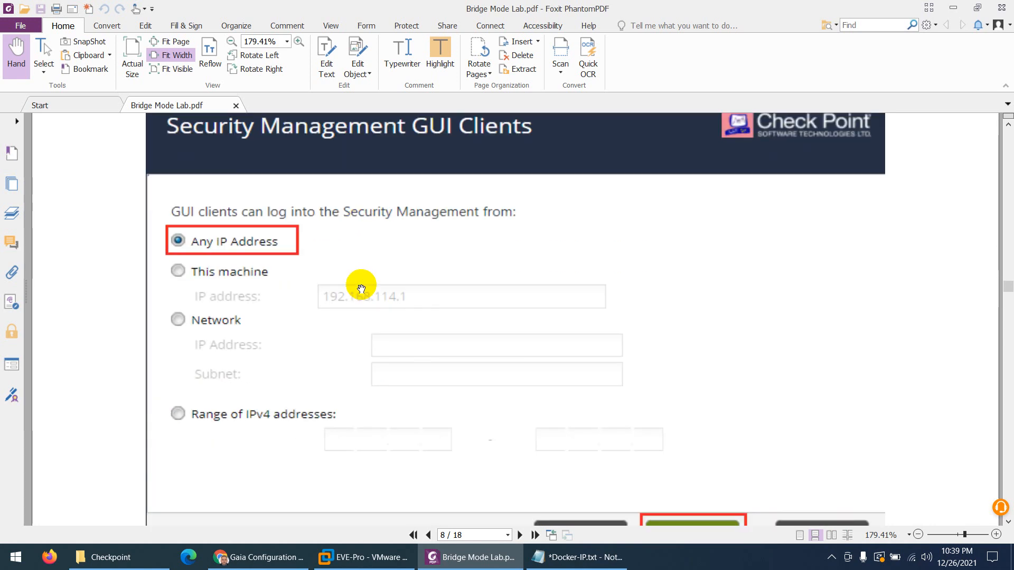
scroll(294, 261, down, 15)
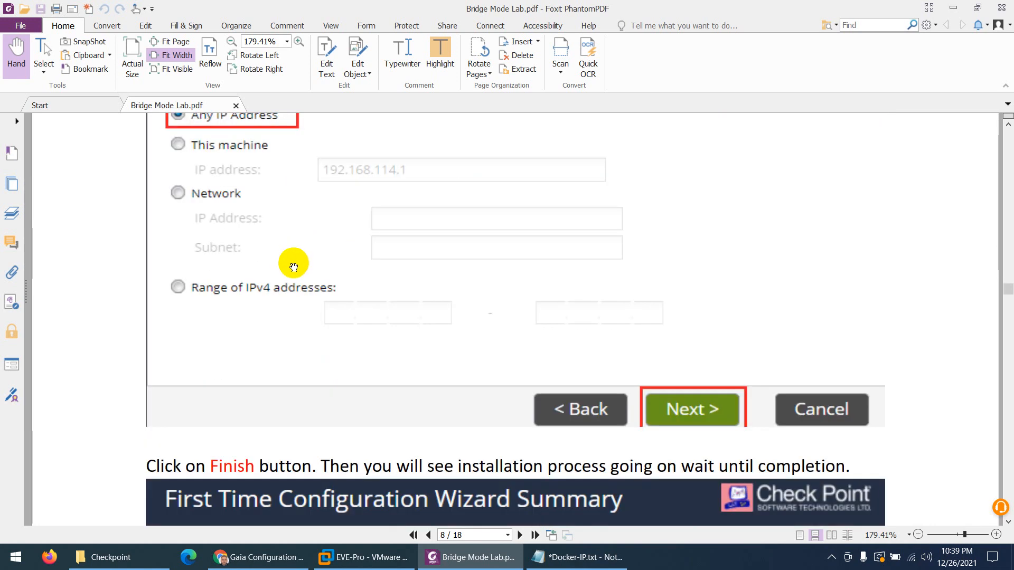
scroll(282, 278, down, 12)
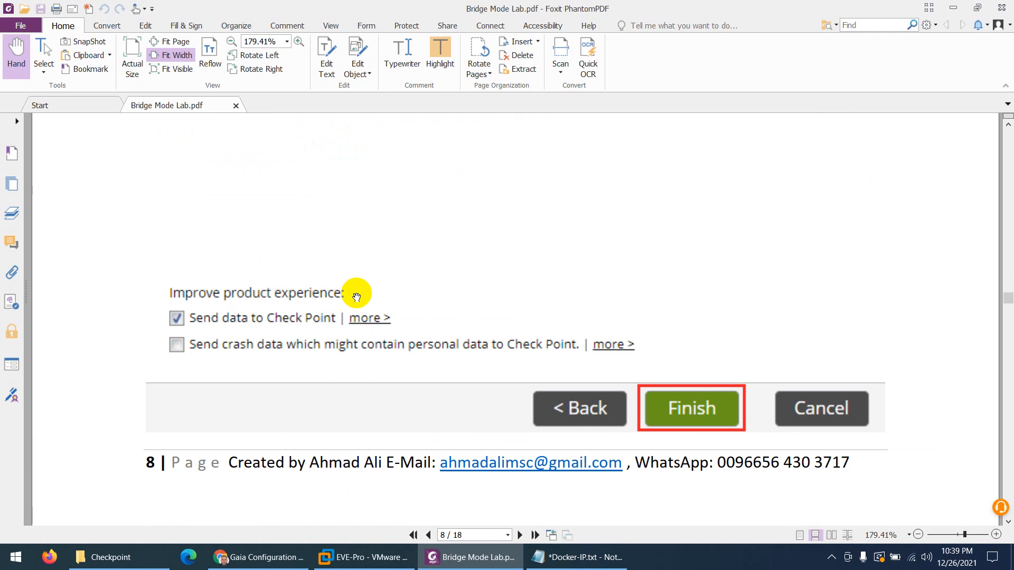
scroll(408, 331, down, 2)
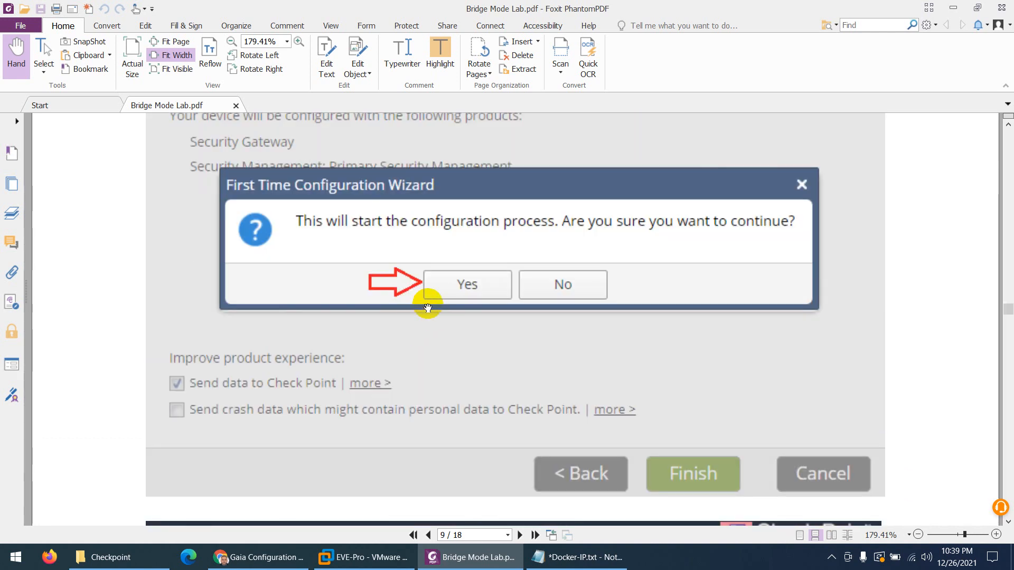
scroll(434, 312, down, 6)
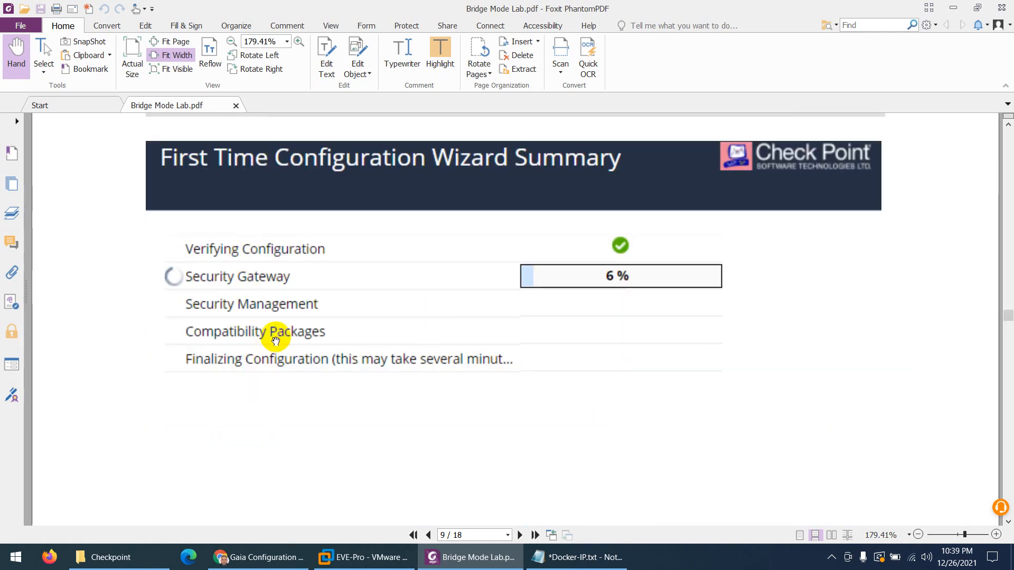
click(269, 564)
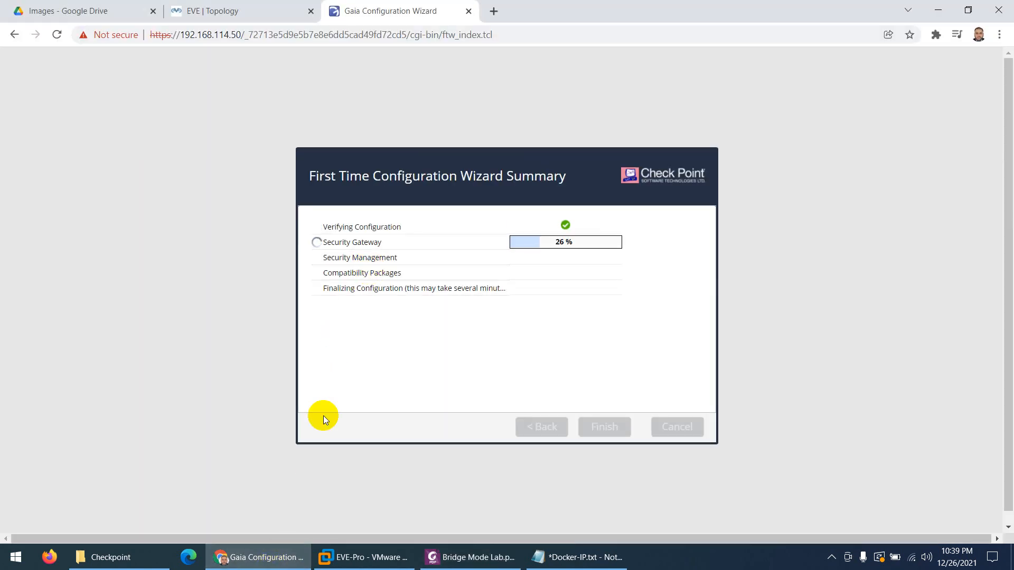
Bring the lab guide forward and scroll from page 9 to page 11, Configure Bridge Interfaces
click(257, 555)
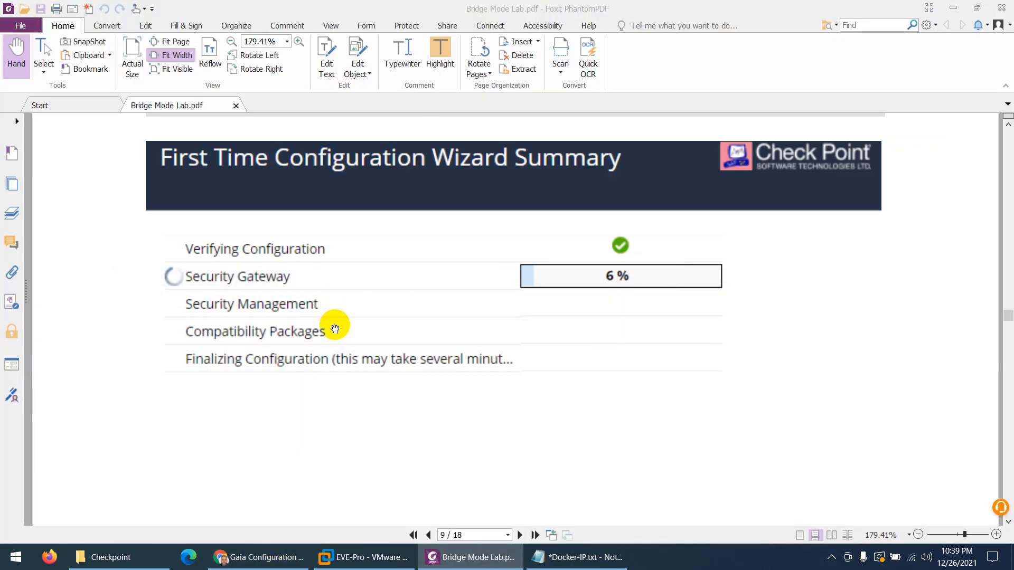
scroll(339, 325, down, 10)
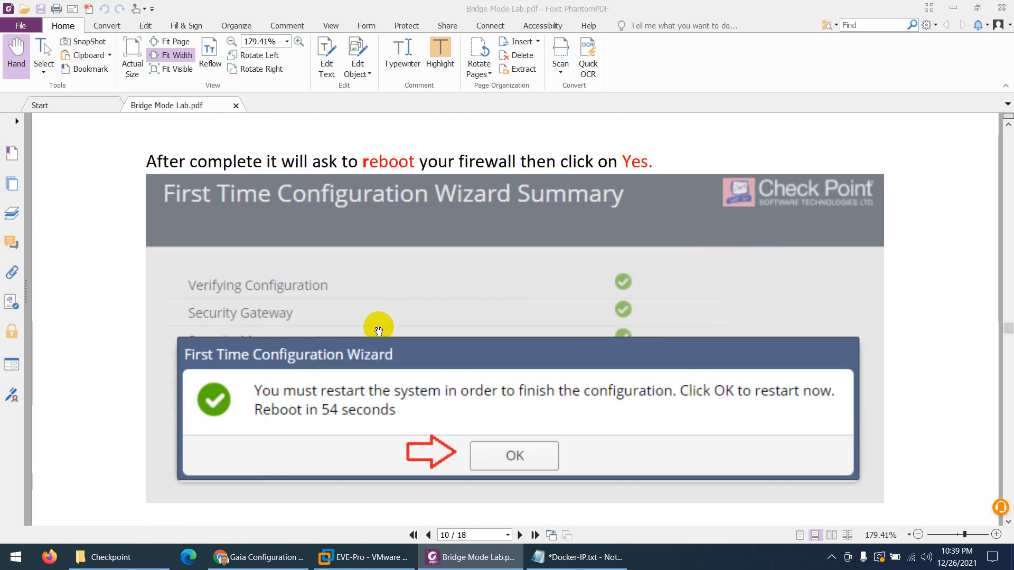
scroll(379, 331, down, 3)
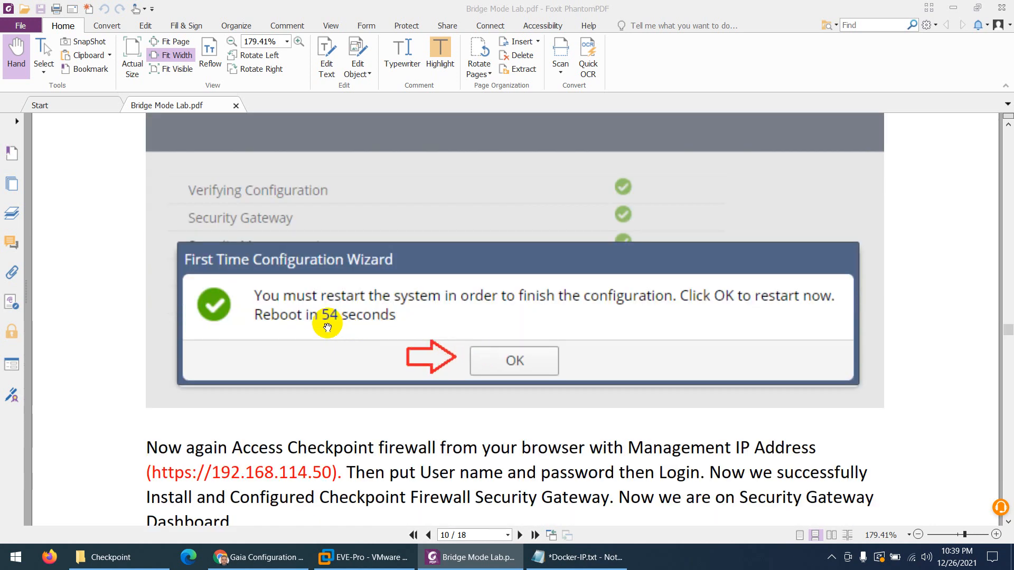
scroll(327, 327, down, 6)
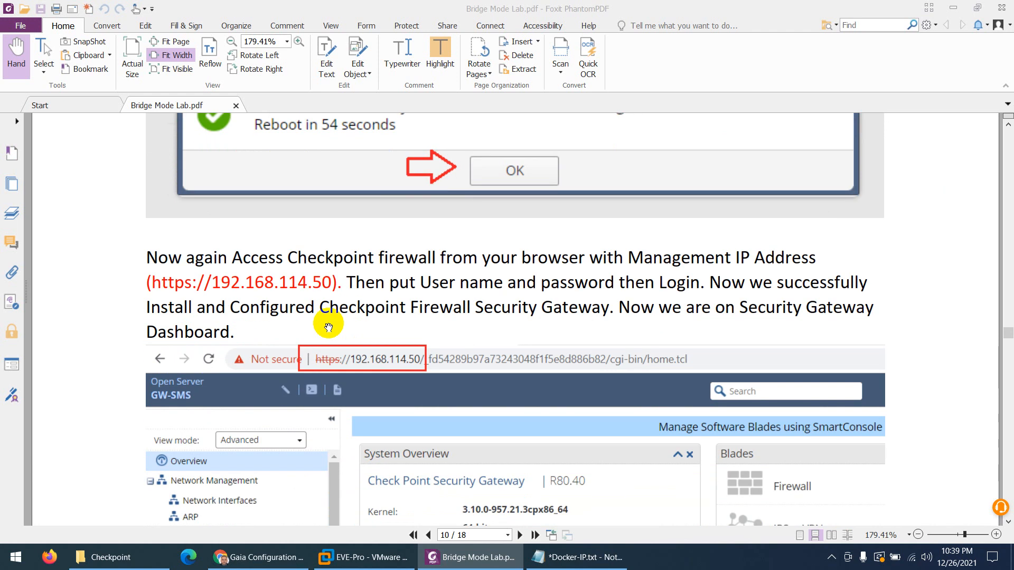
scroll(328, 328, down, 3)
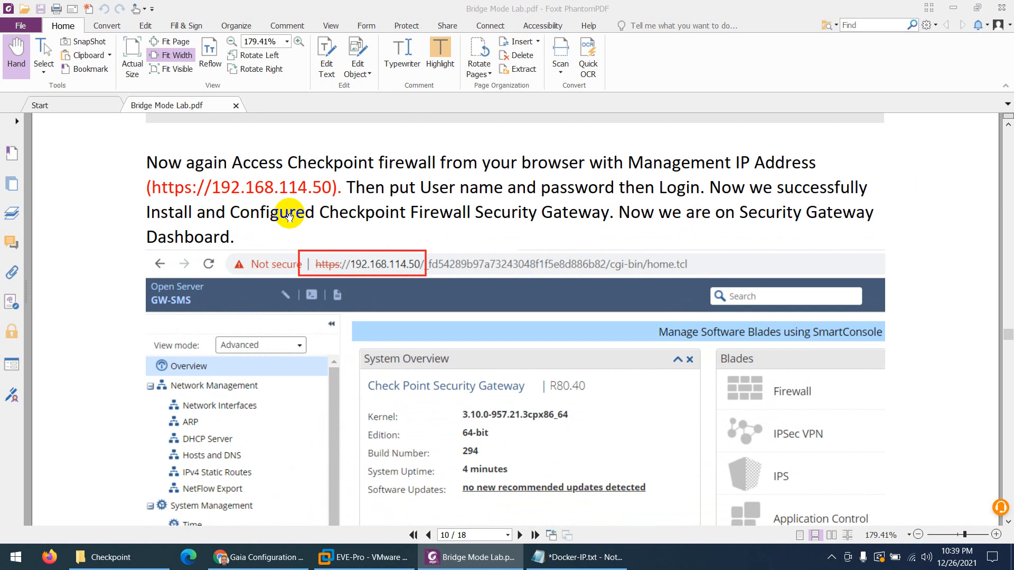
scroll(370, 264, down, 5)
scroll(395, 326, down, 10)
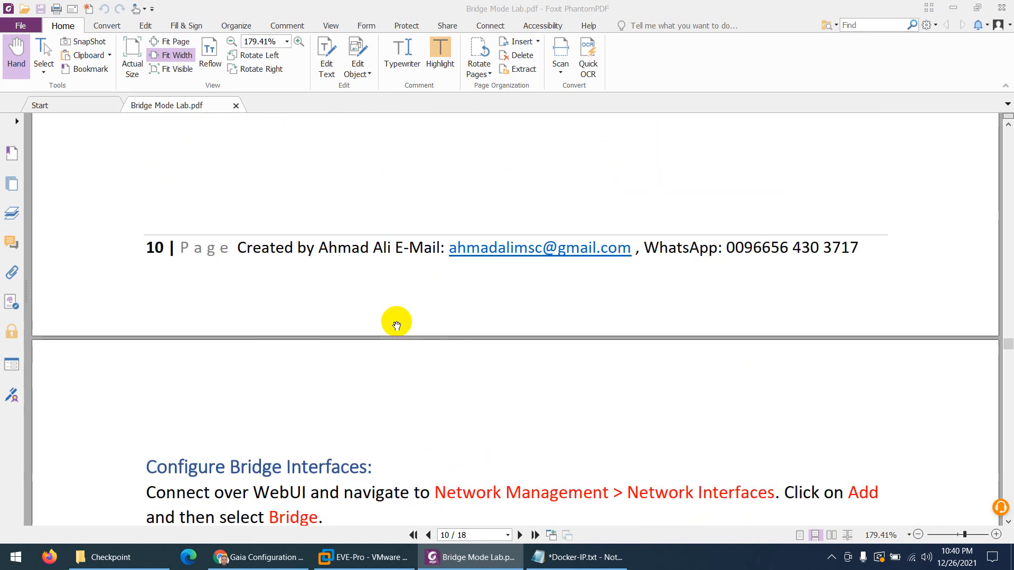
scroll(396, 330, up, 1)
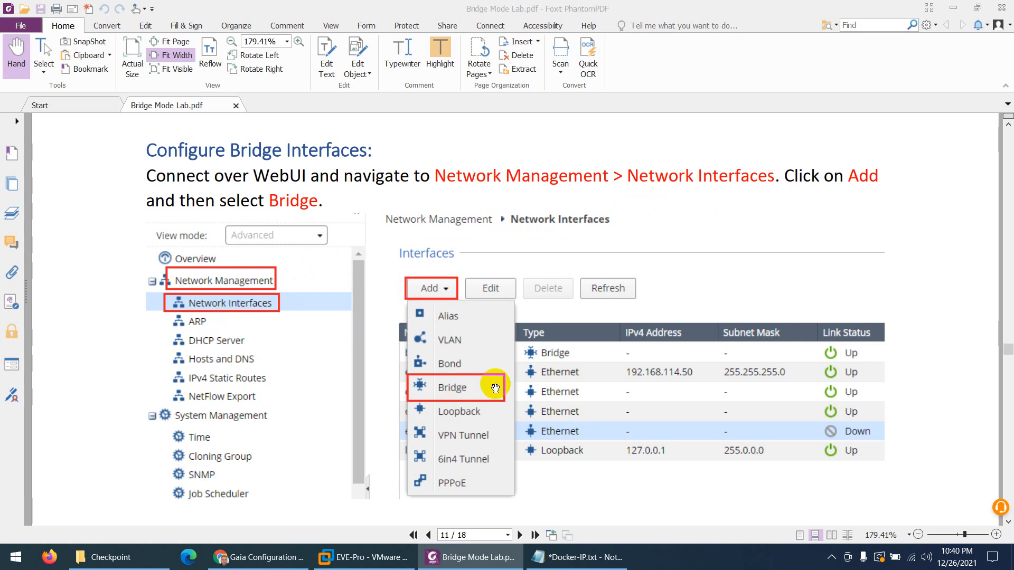
Compare the guide's Add Bridge and SmartConsole download steps with the EVE topology, then return to the Gaia wizard
scroll(495, 389, down, 6)
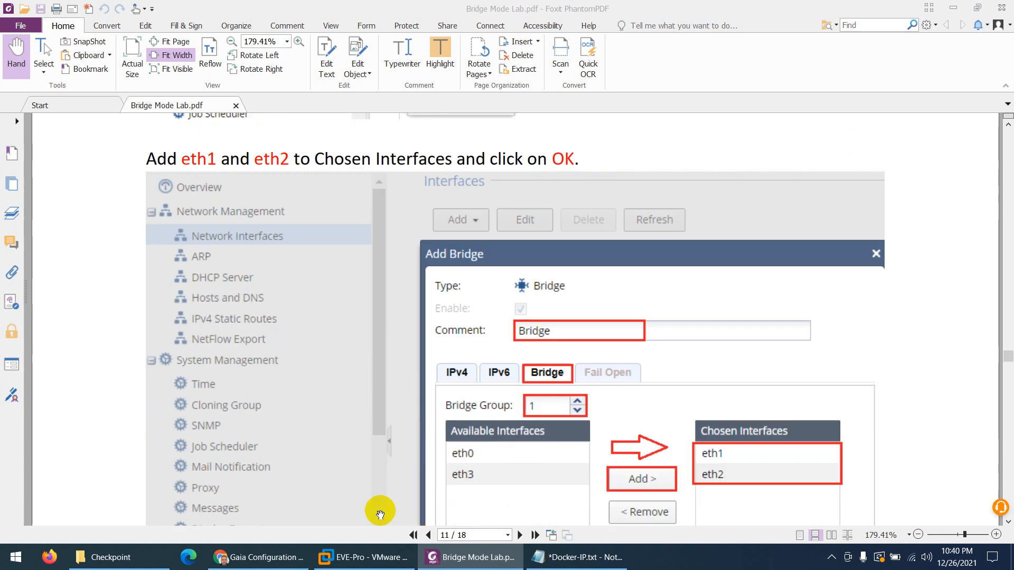
click(232, 558)
click(230, 7)
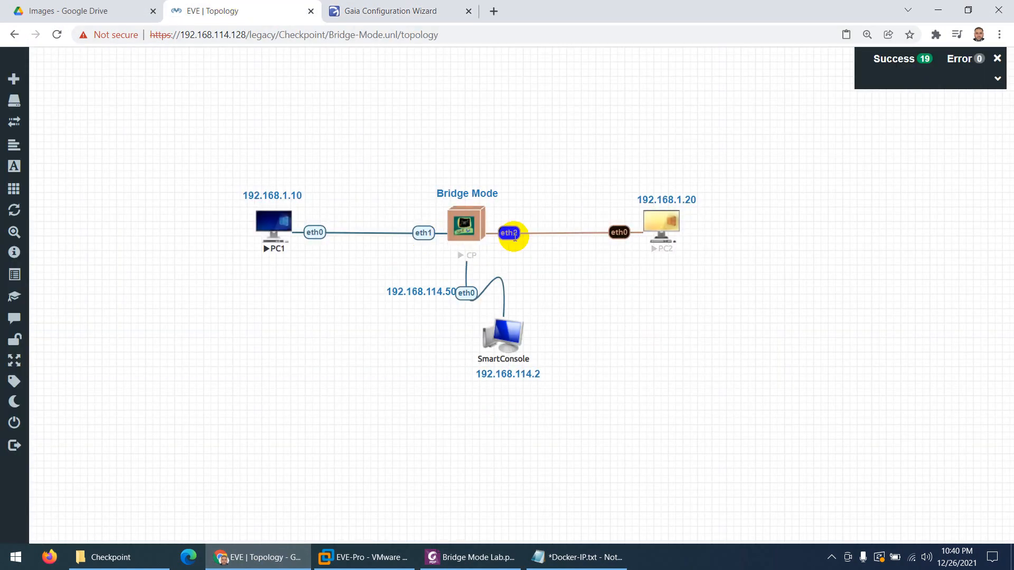
click(467, 557)
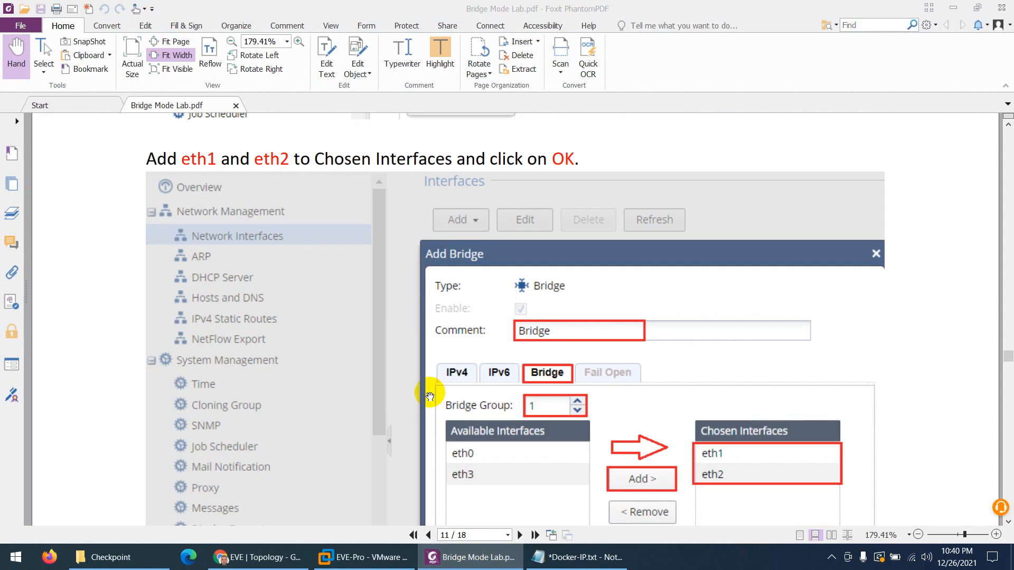
scroll(533, 348, down, 1)
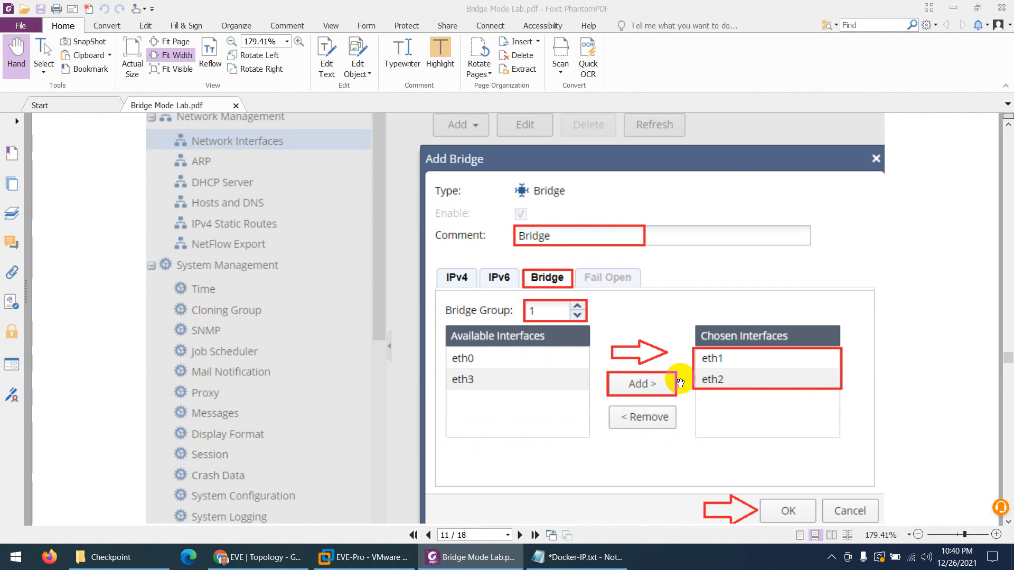
scroll(585, 374, down, 15)
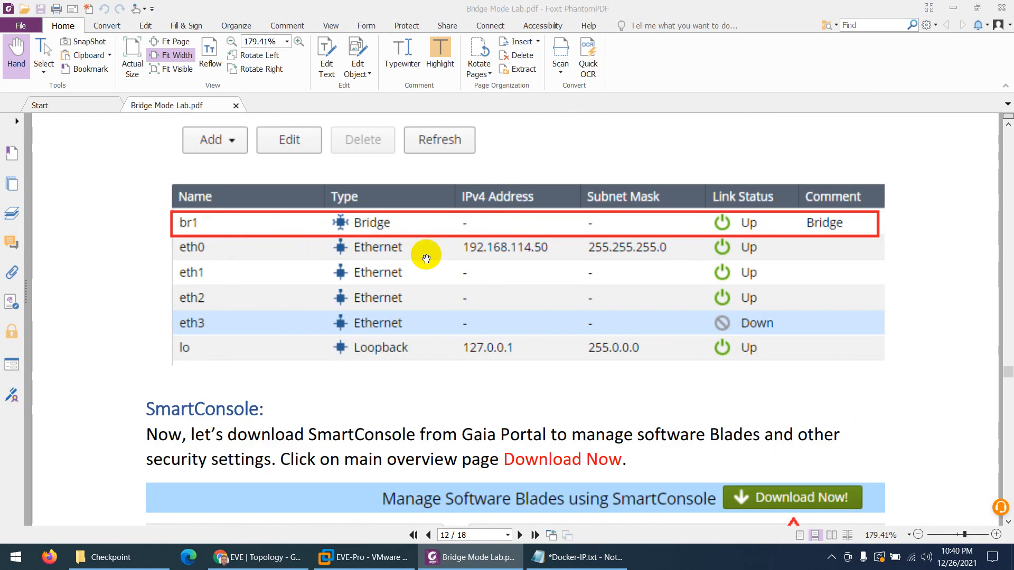
scroll(426, 258, down, 4)
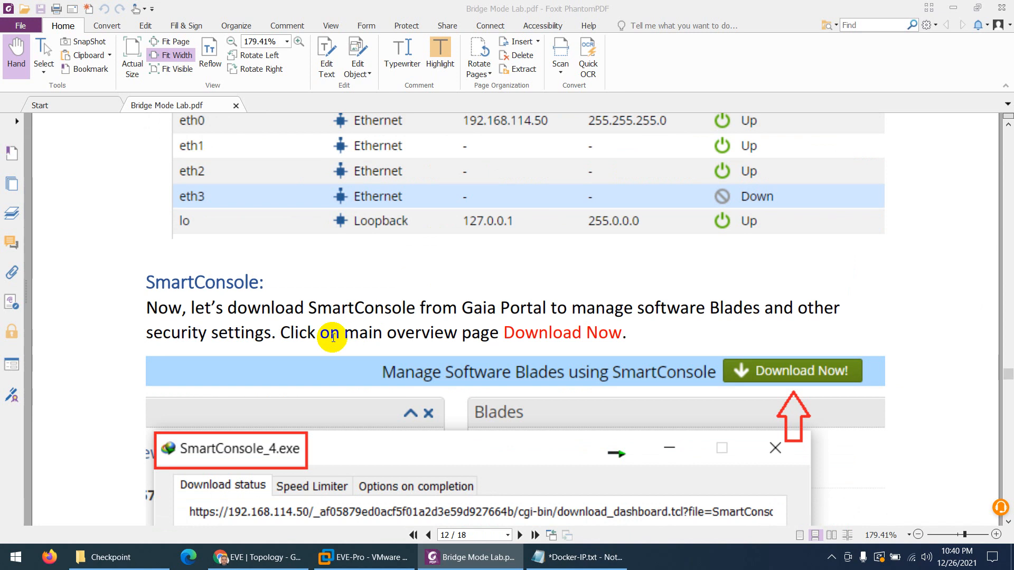
click(257, 557)
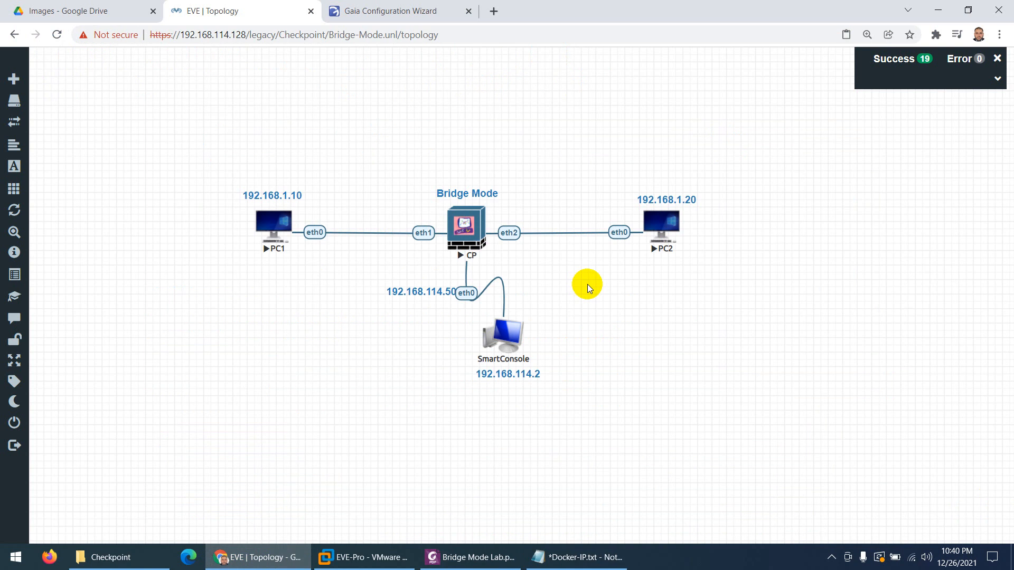
click(473, 557)
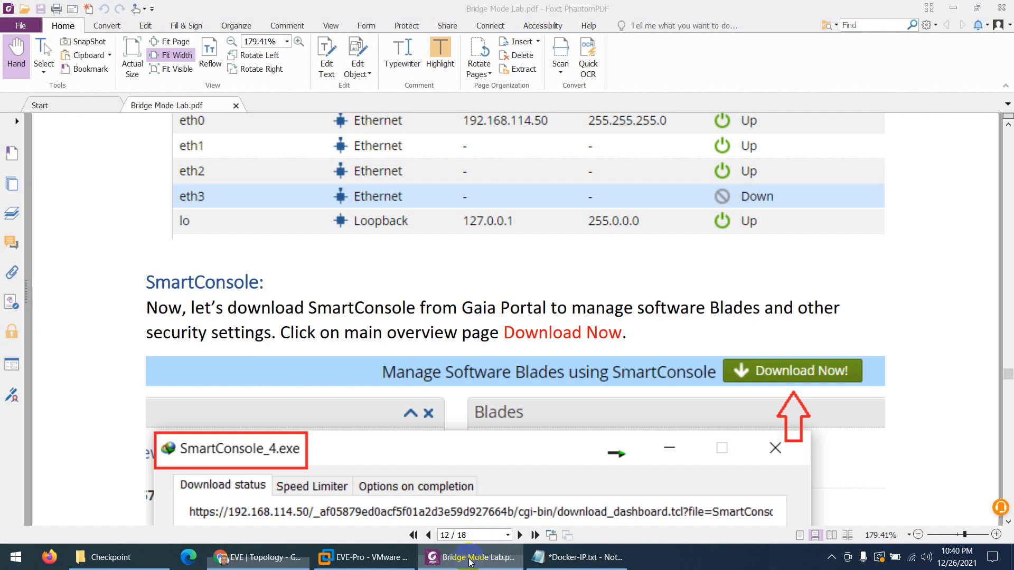
click(257, 558)
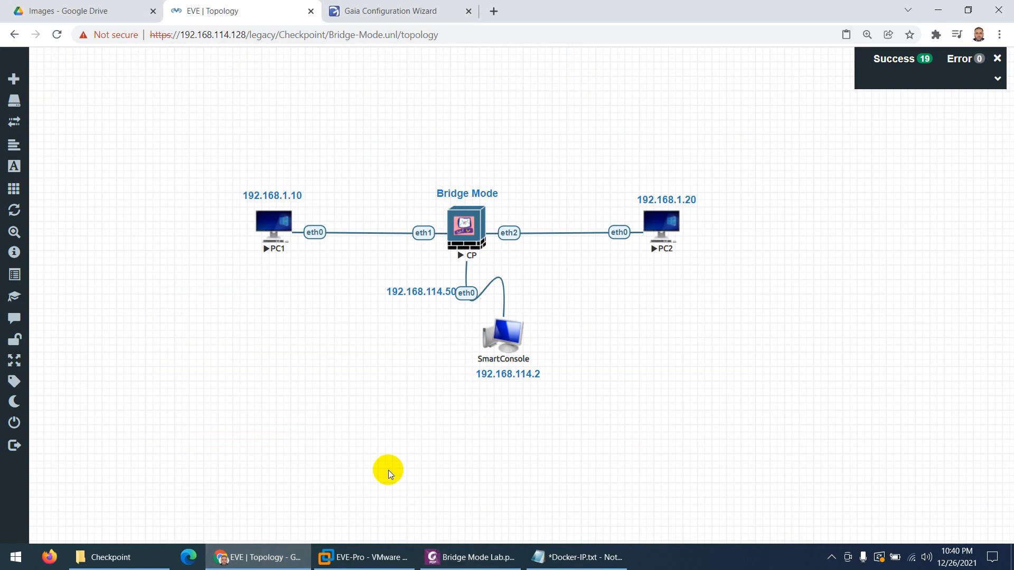
click(391, 16)
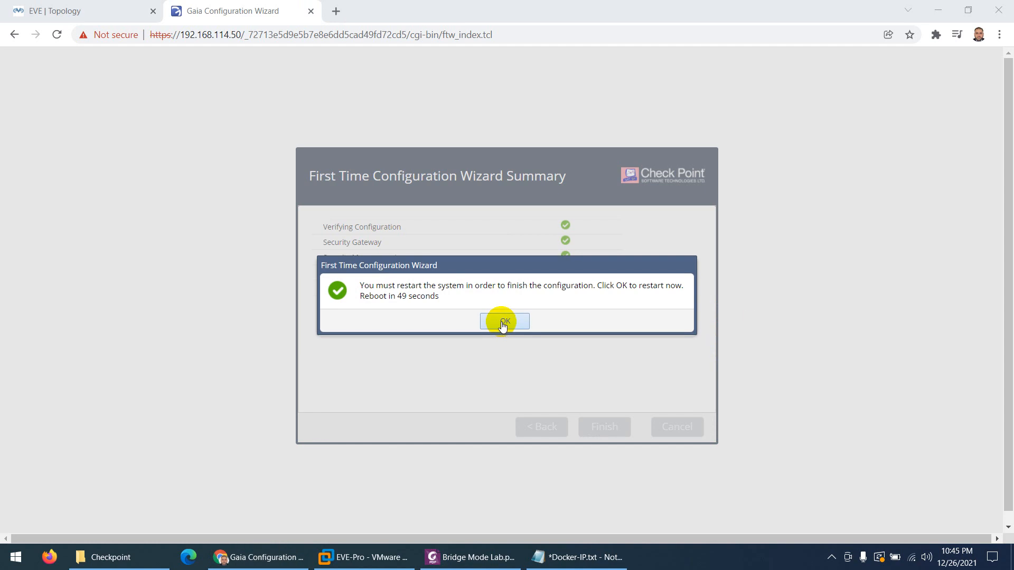
Restart the gateway to finish setup and log back in to the Gaia portal
click(502, 322)
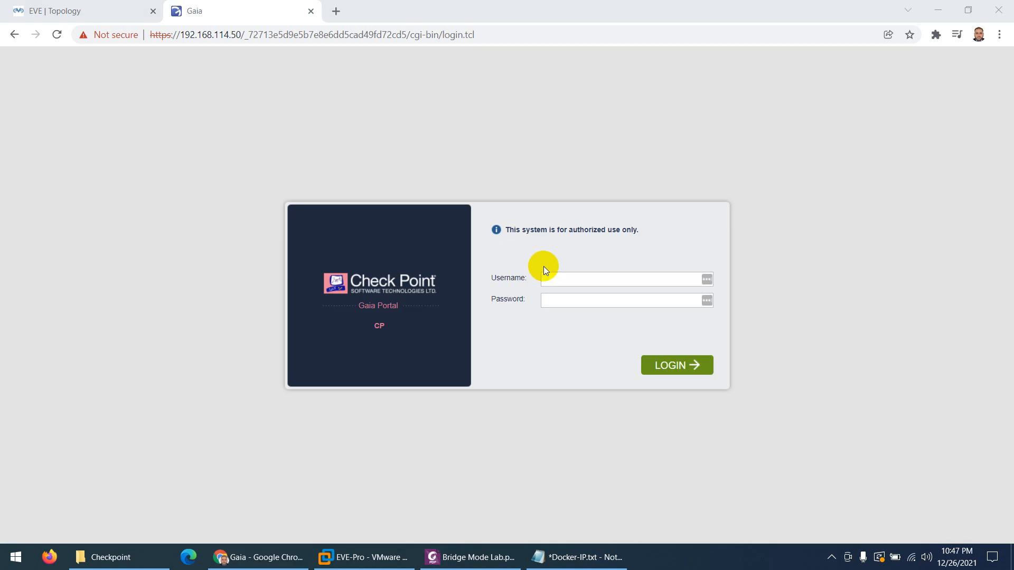
click(553, 284)
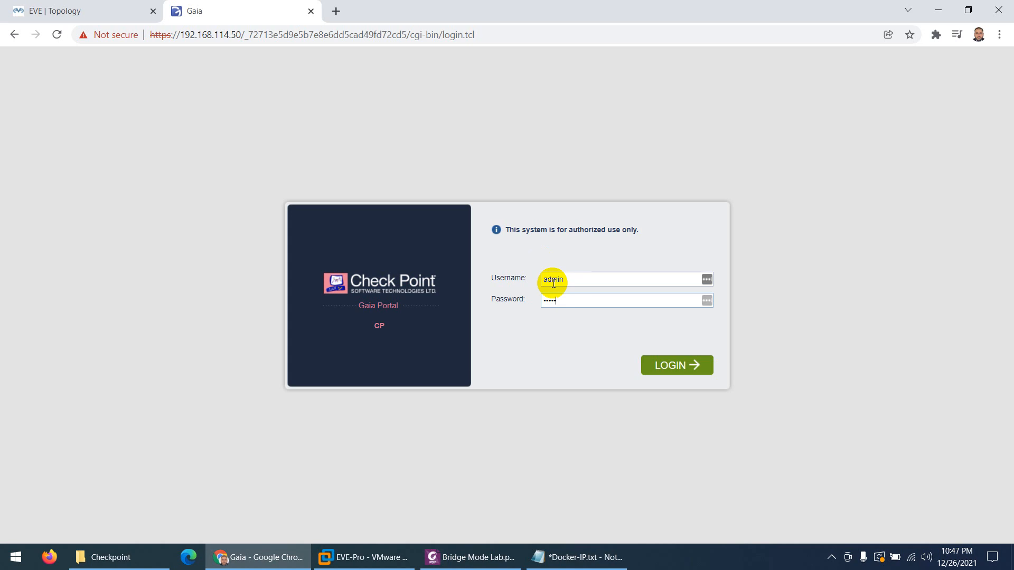
key(Return)
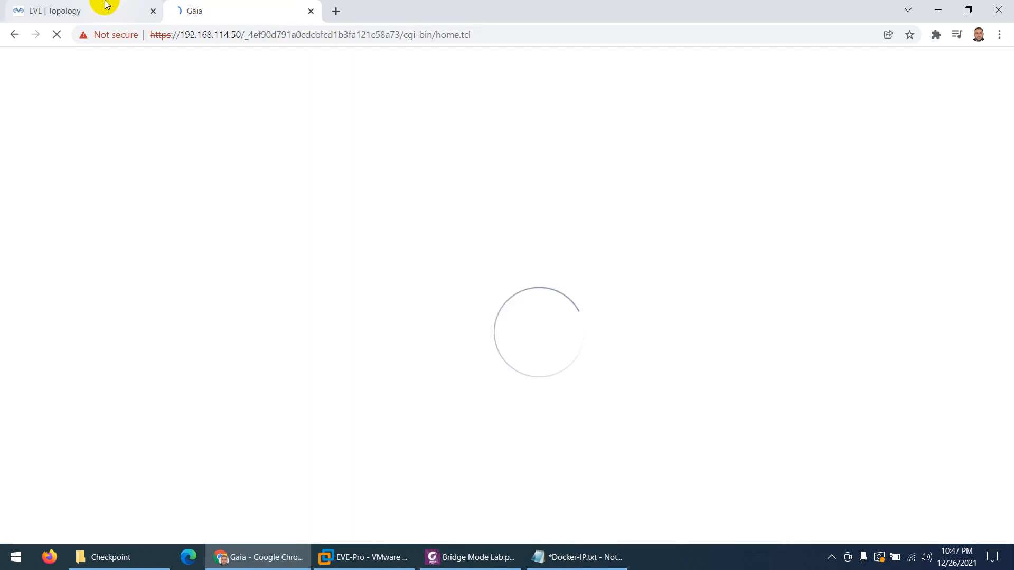
Enter admin as the login name at the CP console in EVE-NG
click(103, 8)
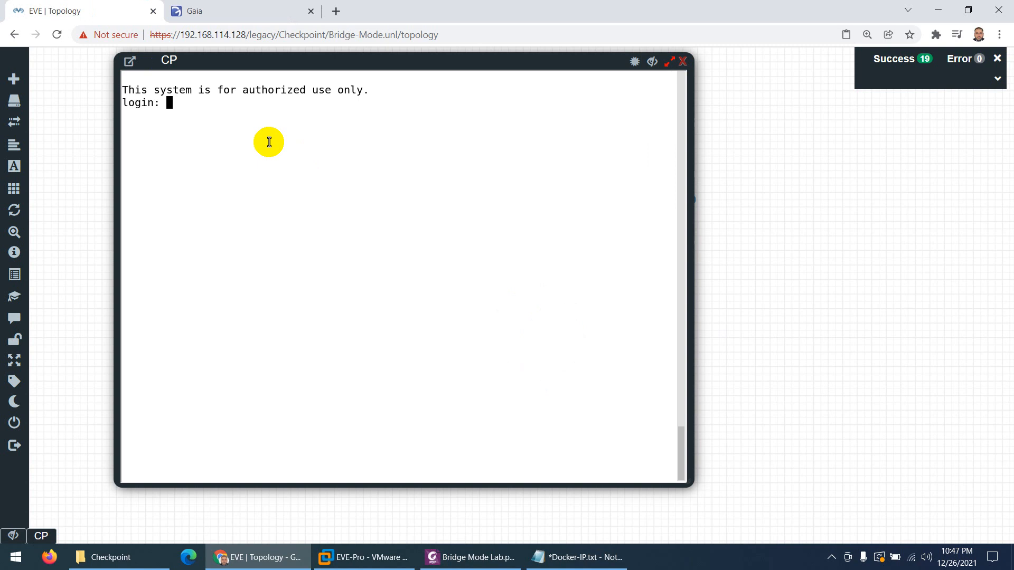
text(admin)
key(Return)
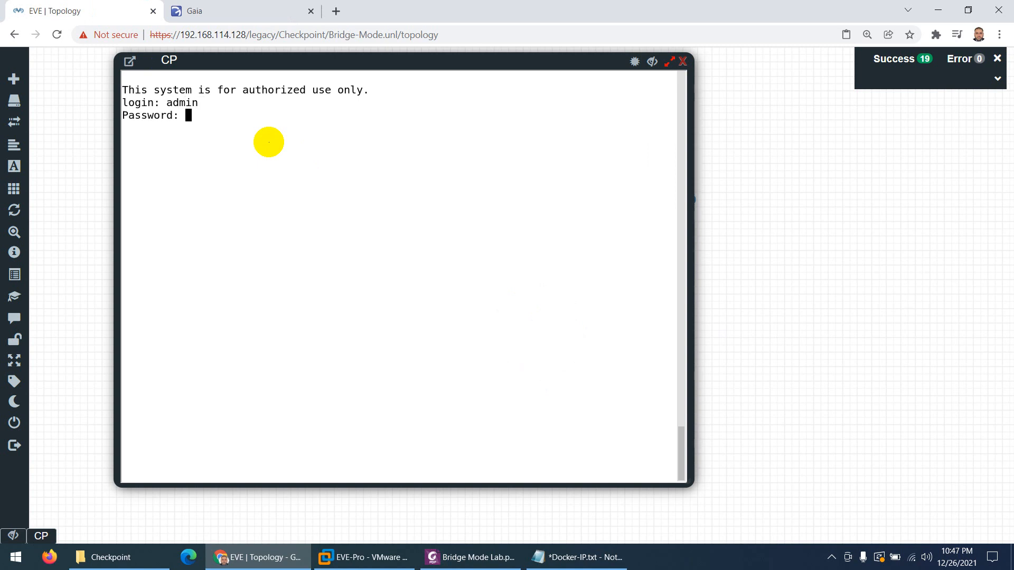
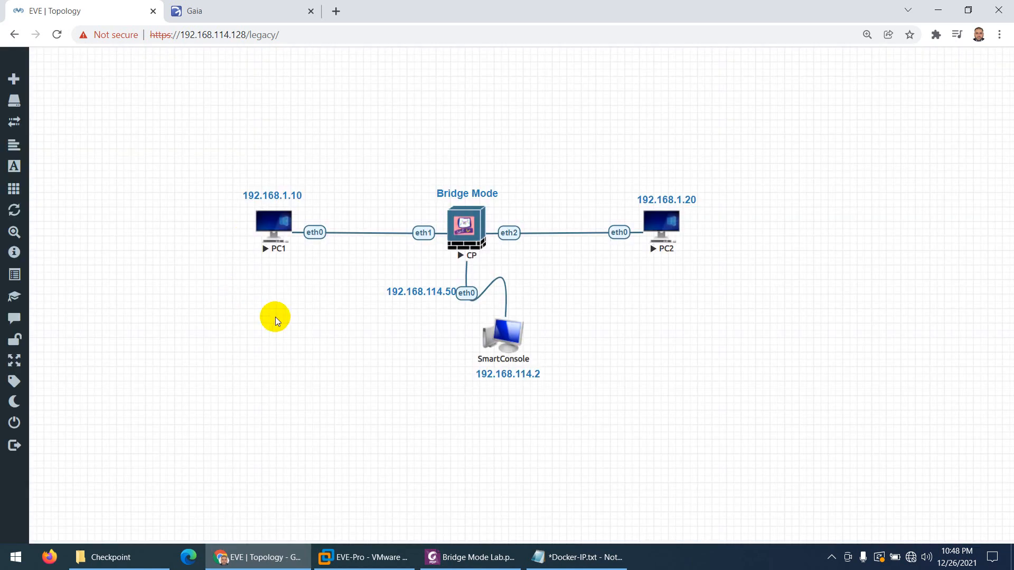
Open the CP gateway's console in EVE-NG and submit the admin login name
click(466, 227)
click(377, 259)
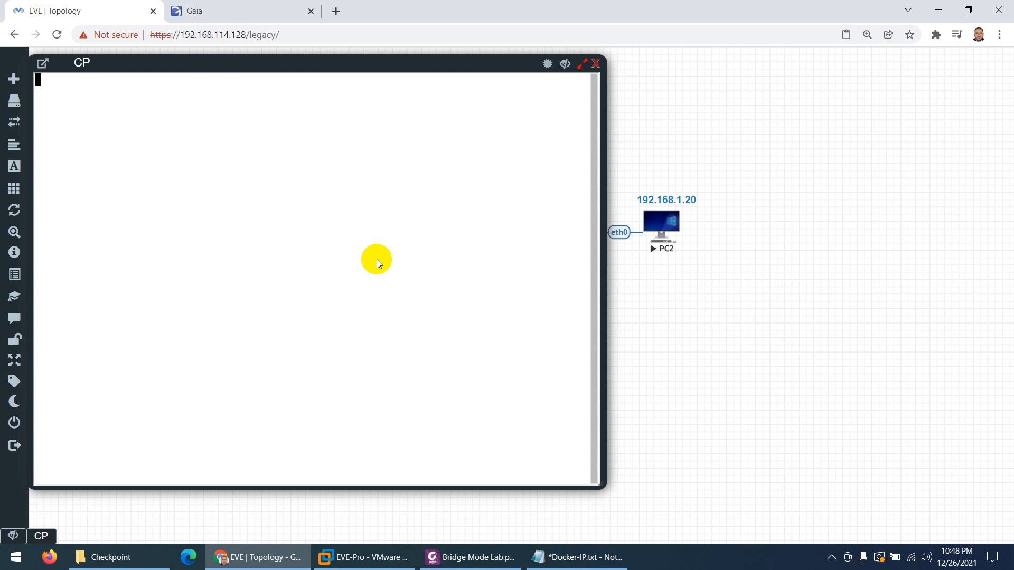
key(Return)
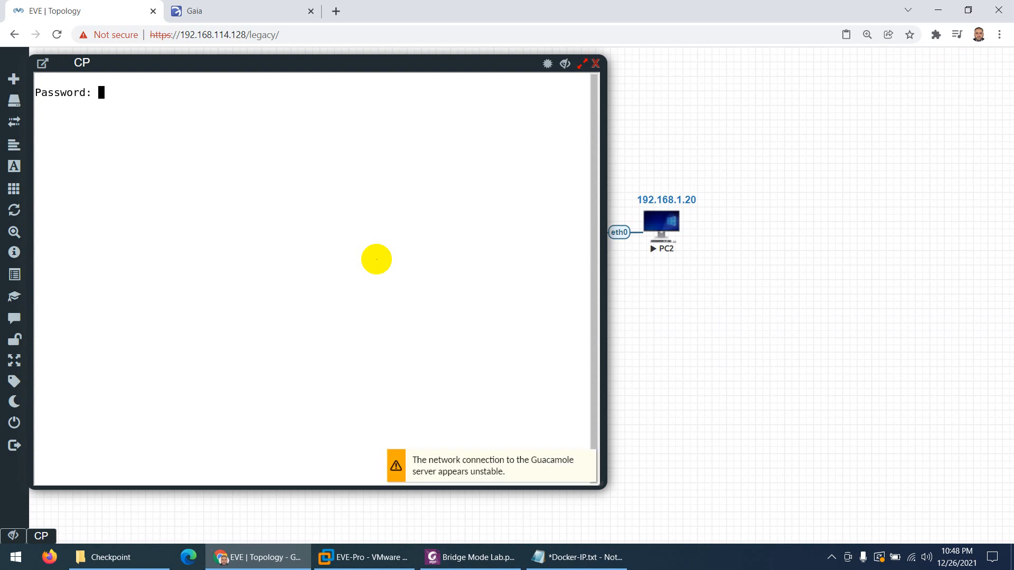
Clear the Gaia Connection Error, decline LastPass, and sign back in as admin
click(236, 6)
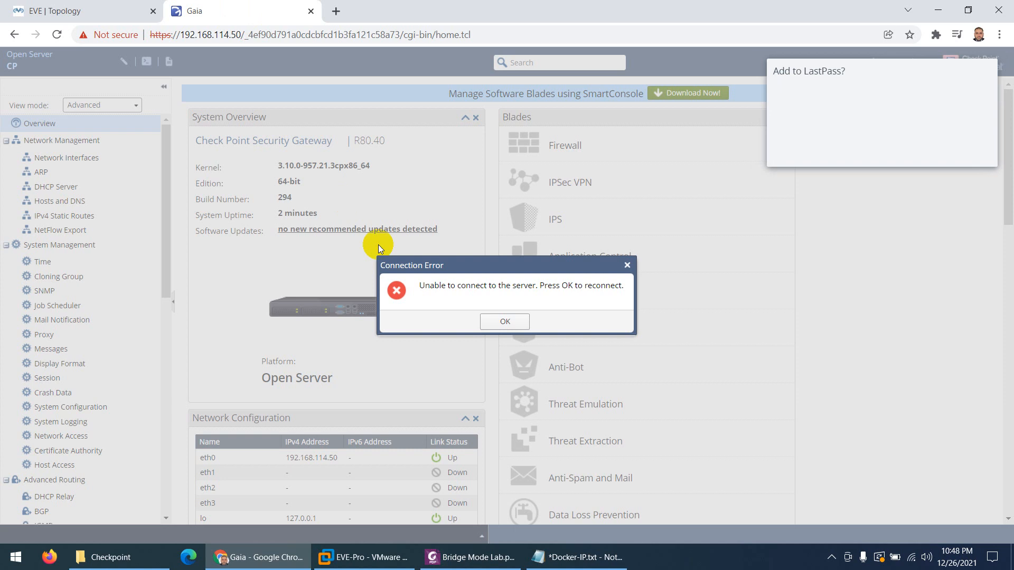
click(528, 320)
click(903, 147)
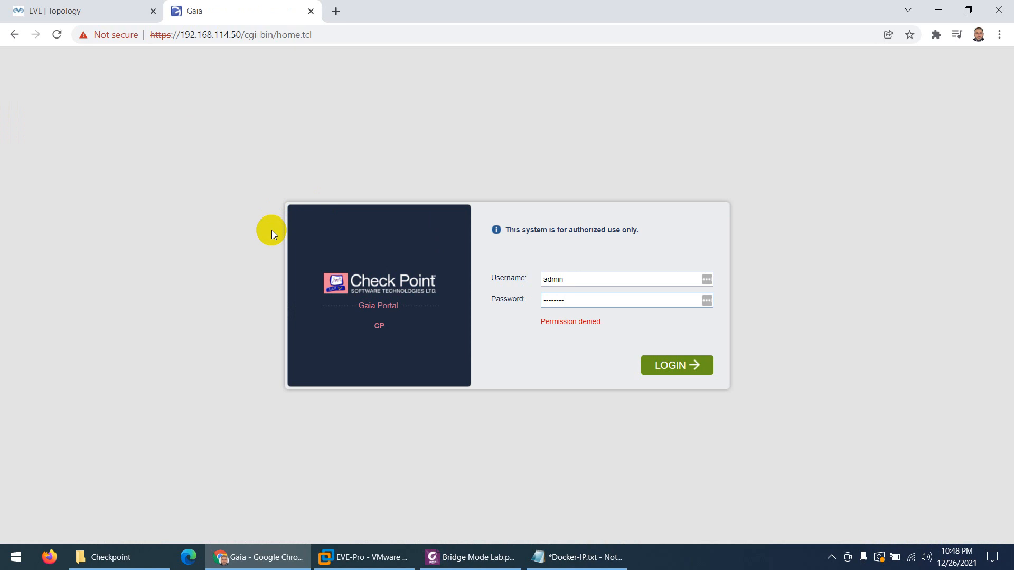
key(Return)
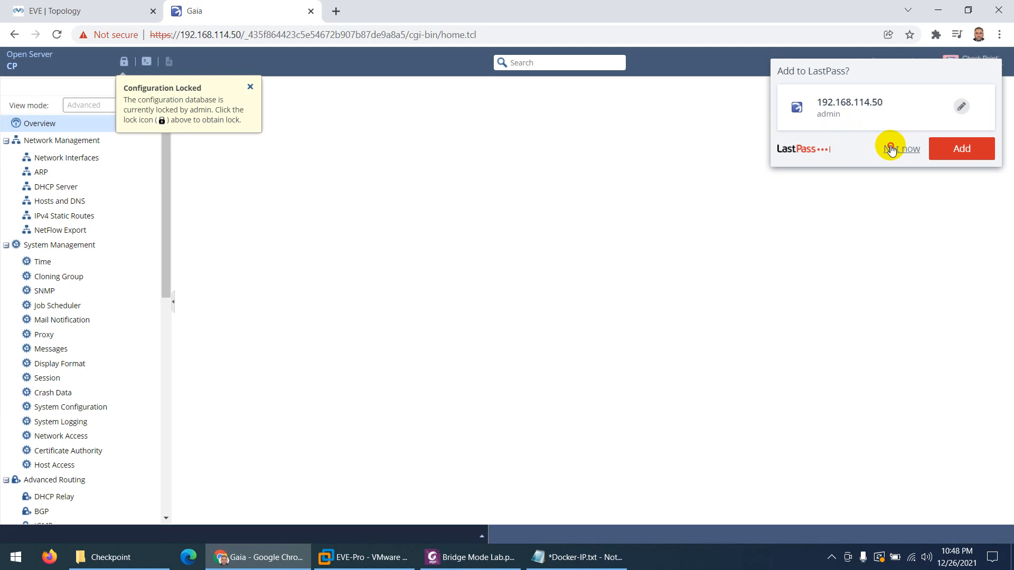
Dismiss the LastPass prompt and review the lab PDF before returning to the portal
click(891, 150)
click(472, 558)
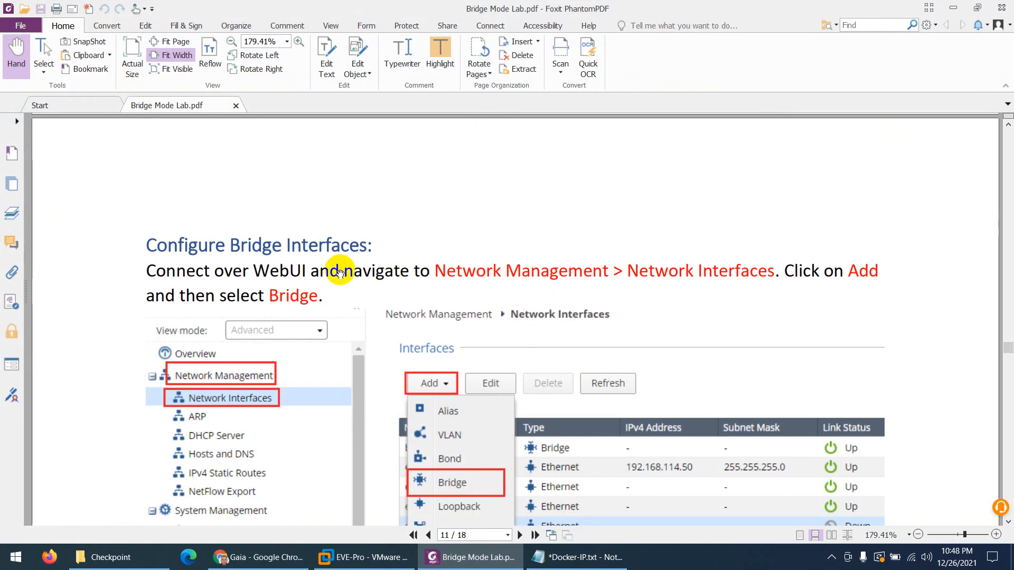
scroll(431, 348, down, 4)
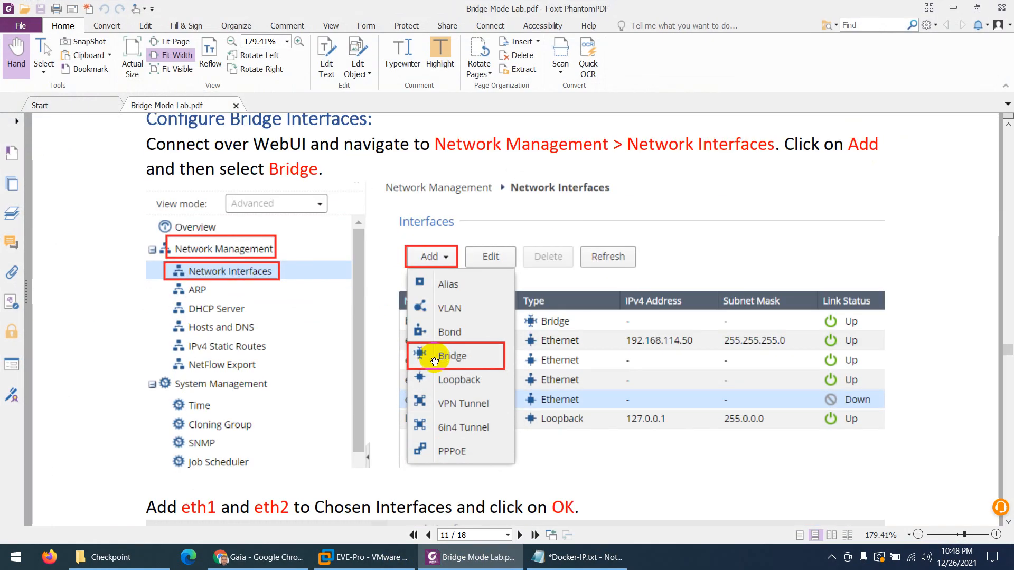
key(alt+Tab)
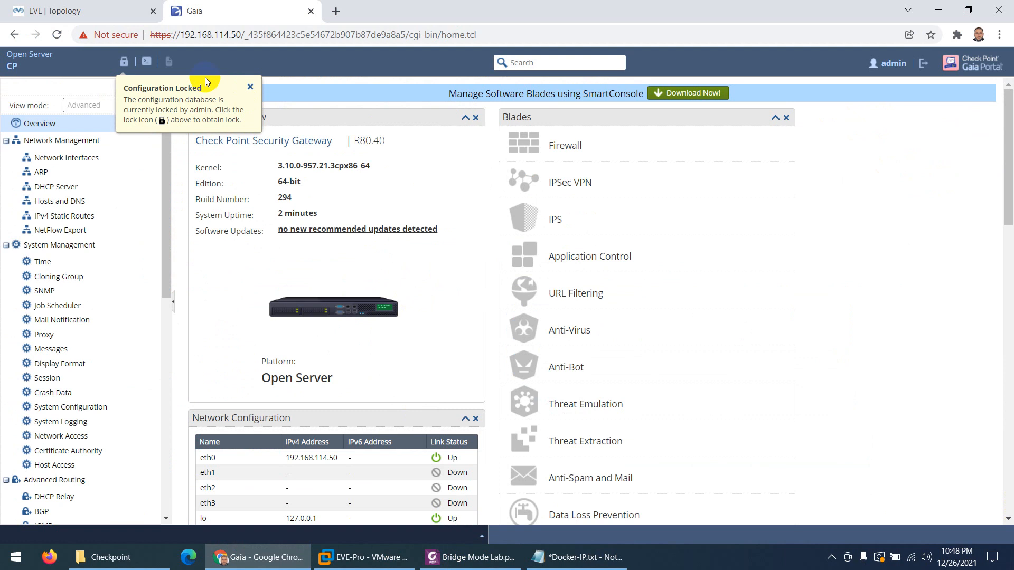
Override the configuration lock, close the search tip, and open Network Interfaces
click(124, 63)
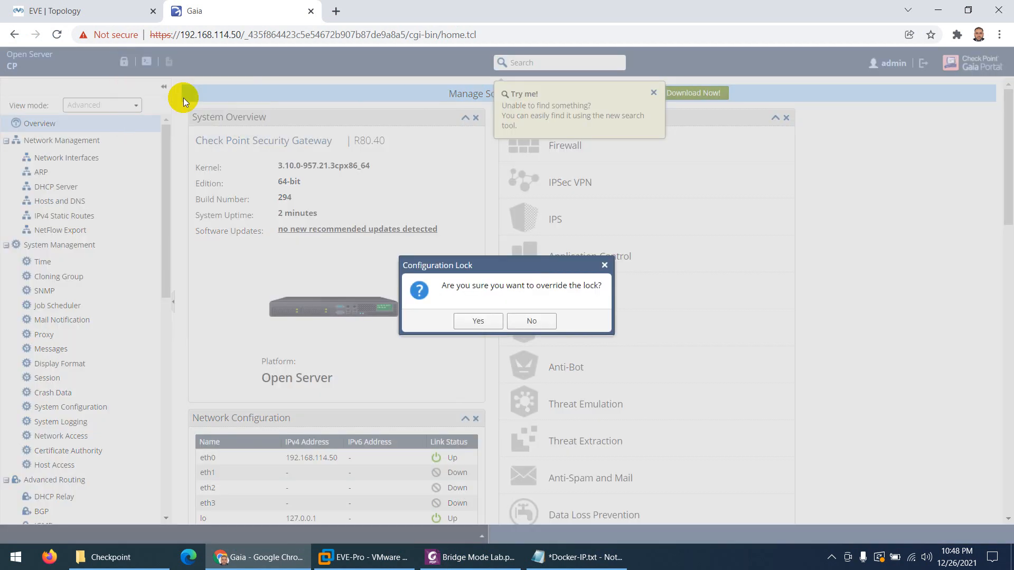
click(479, 321)
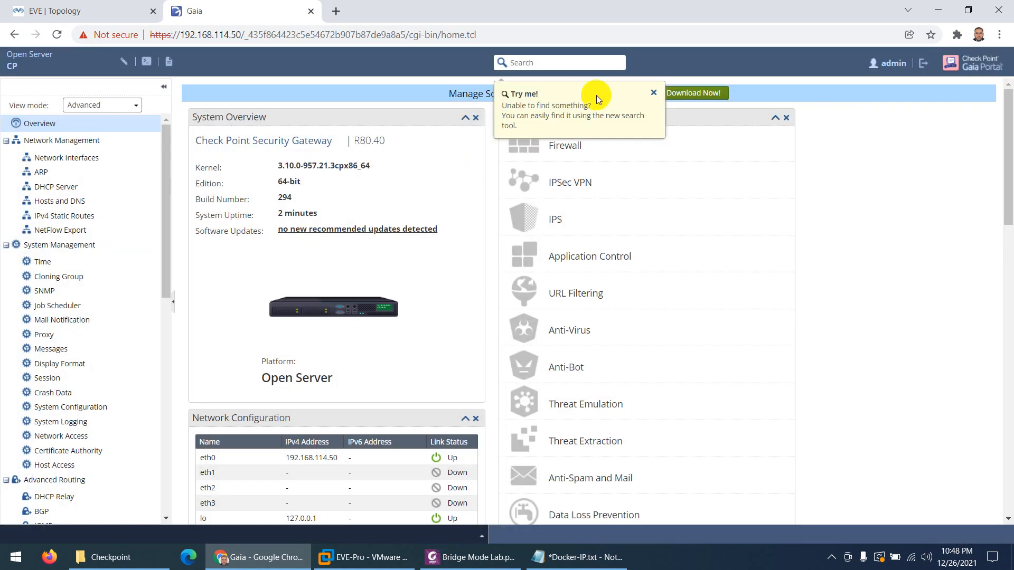
click(653, 92)
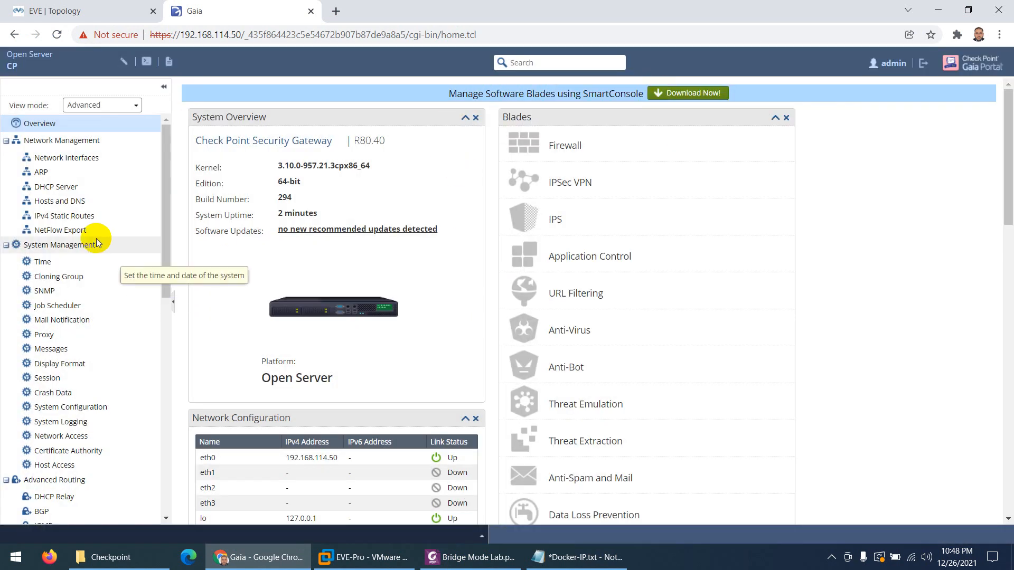
click(82, 157)
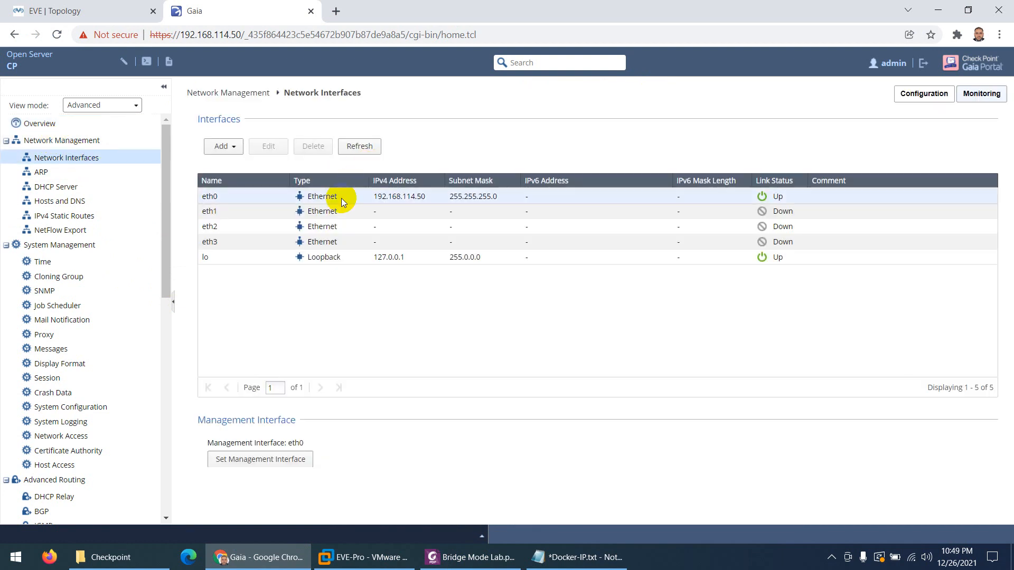
Close the CP console window in EVE and return to the Gaia portal
click(98, 7)
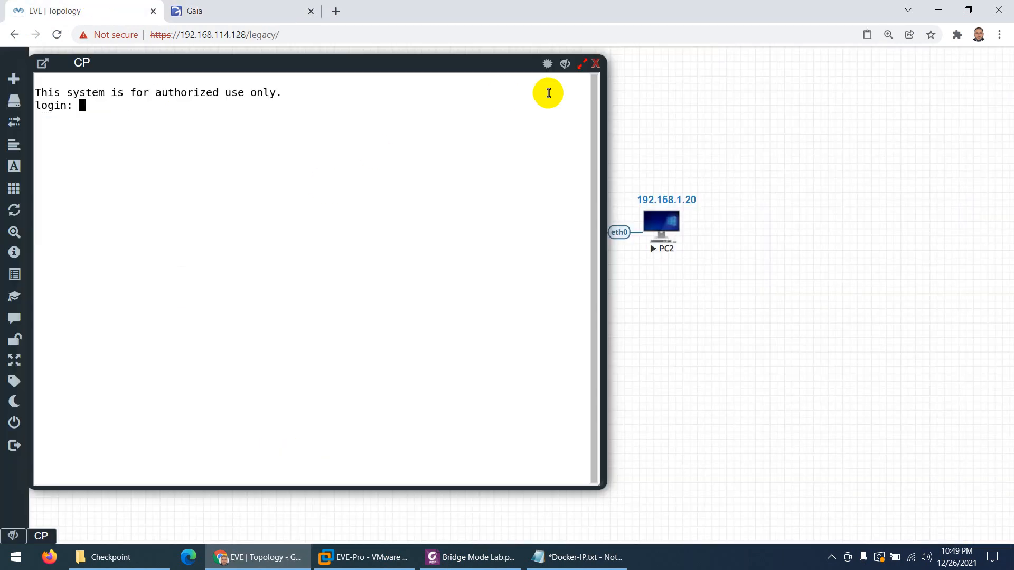
click(595, 64)
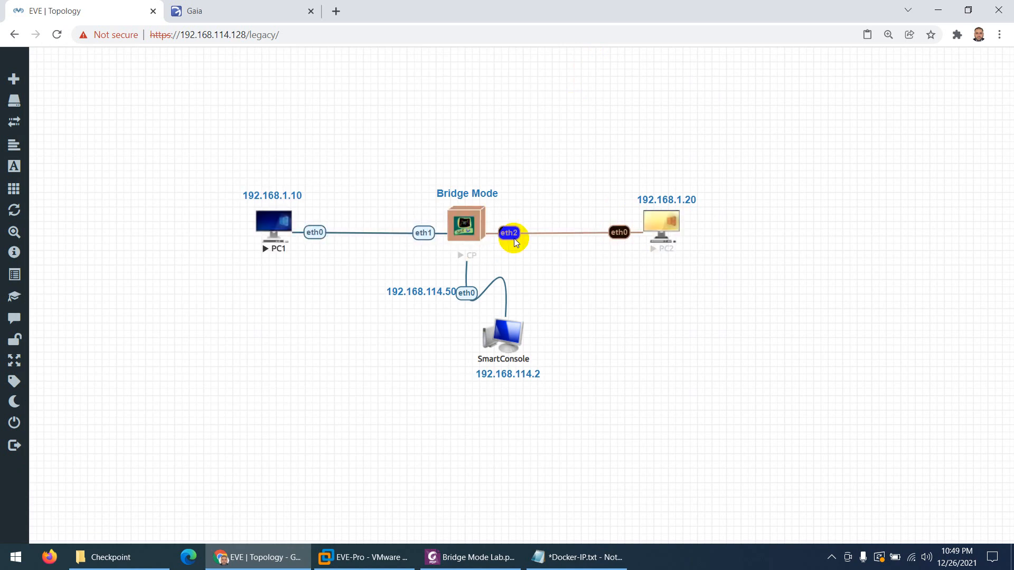
click(226, 11)
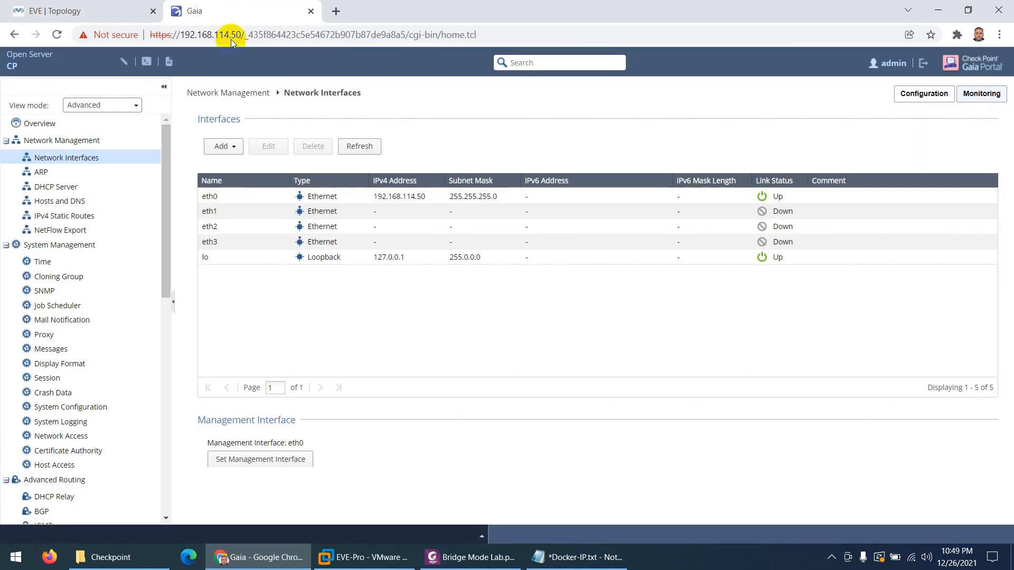
Add a Bridge with comment 'Bridge', group 10, and members eth1 and eth2
click(236, 148)
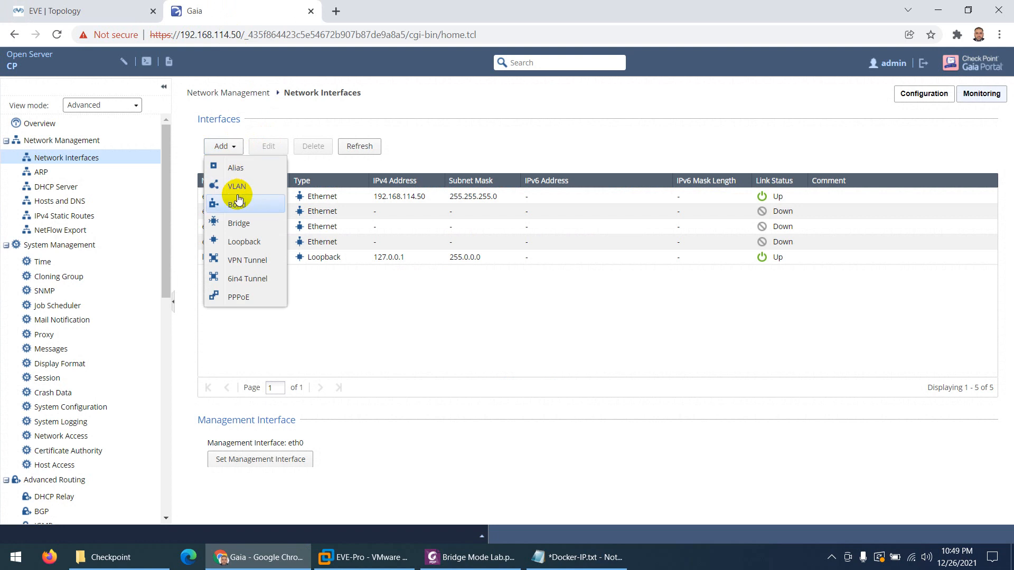
click(238, 224)
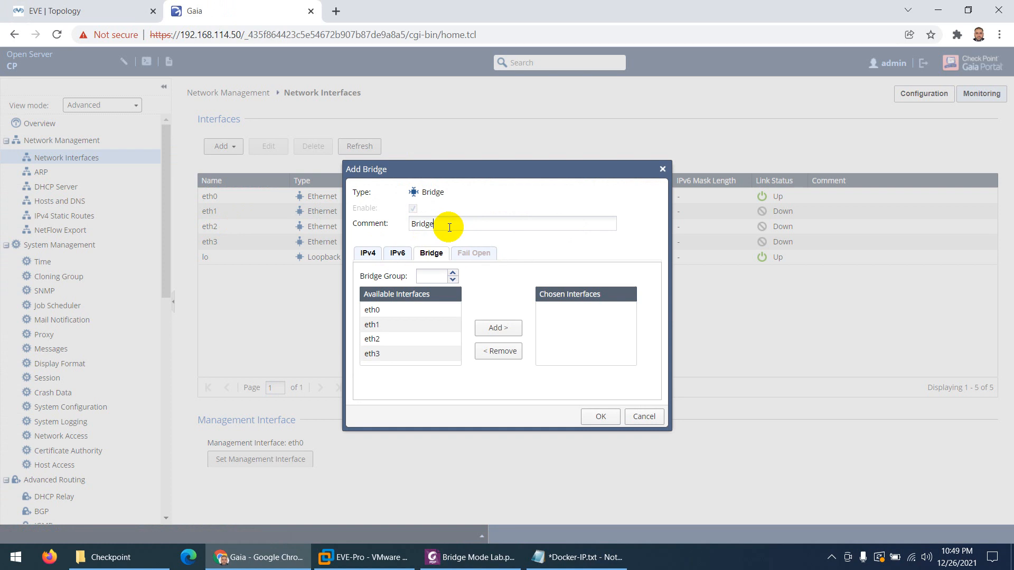
click(438, 277)
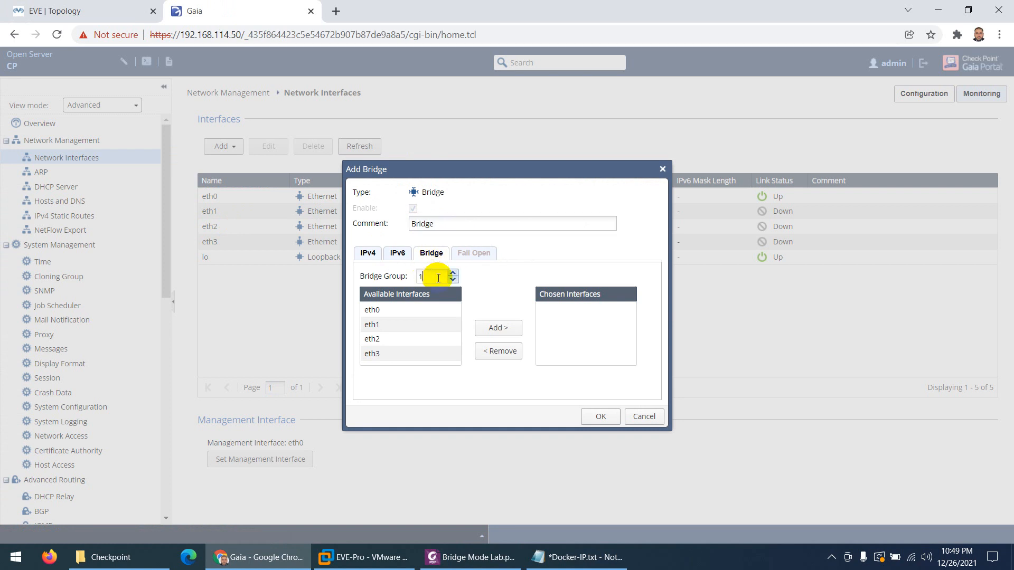
click(373, 325)
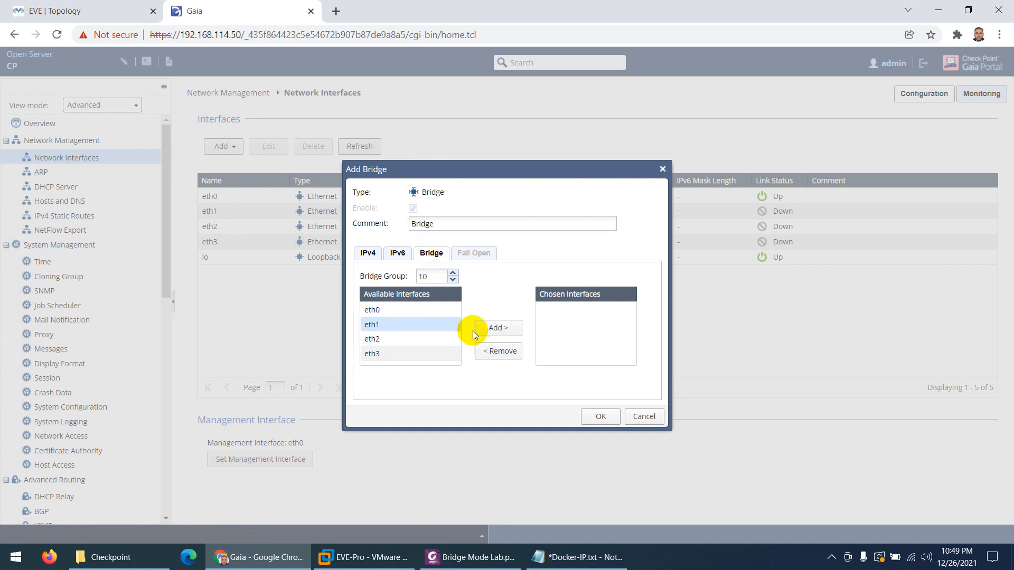
click(498, 328)
click(373, 324)
click(497, 328)
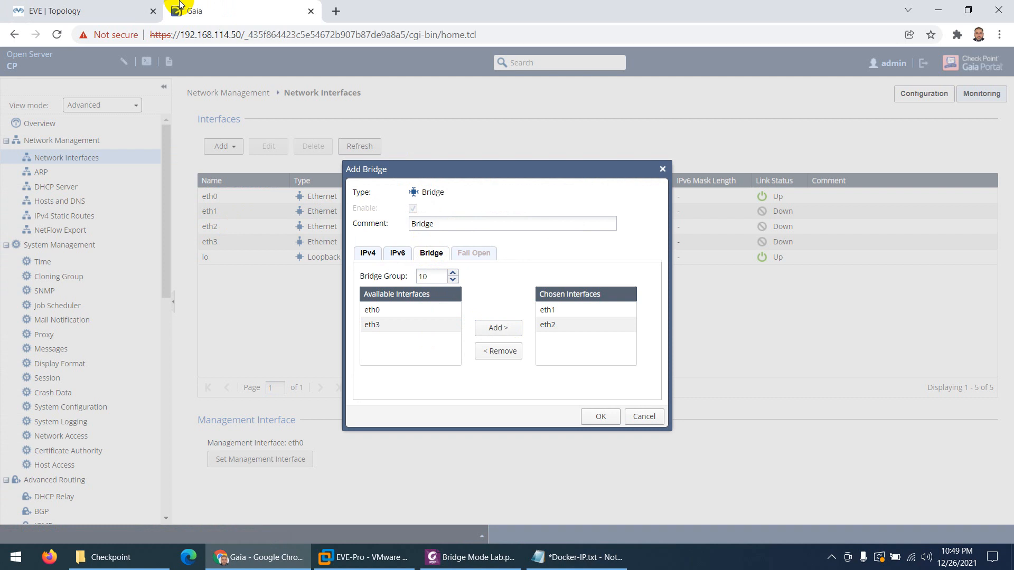
Glance at the EVE topology, then save the bridge and select the new br10 row
click(84, 16)
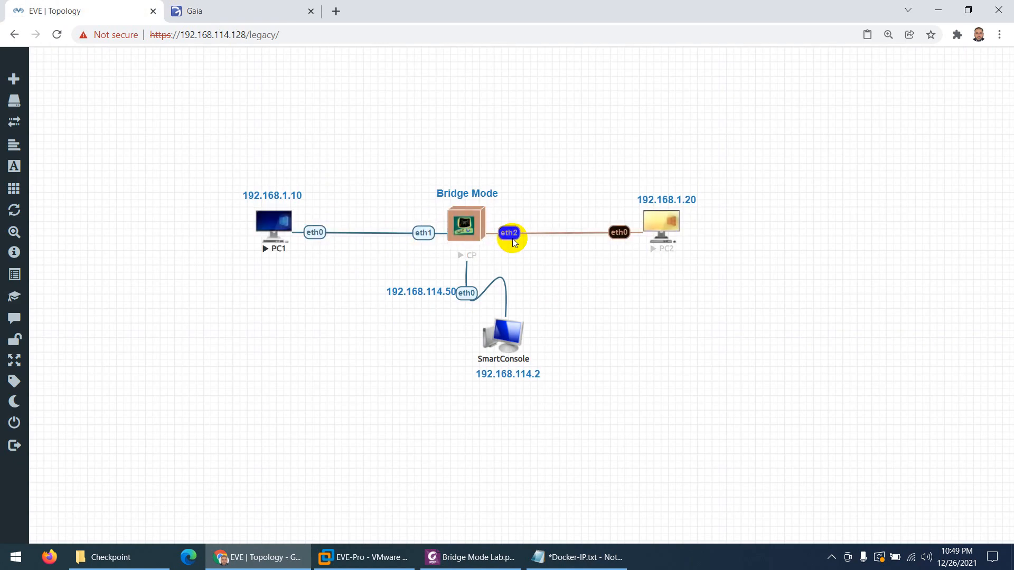
click(194, 6)
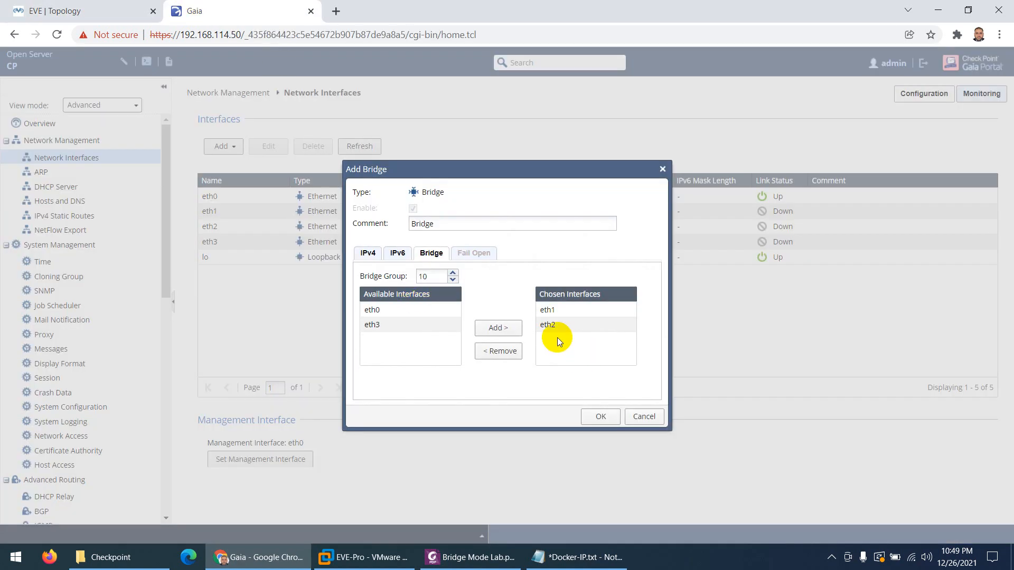
click(601, 417)
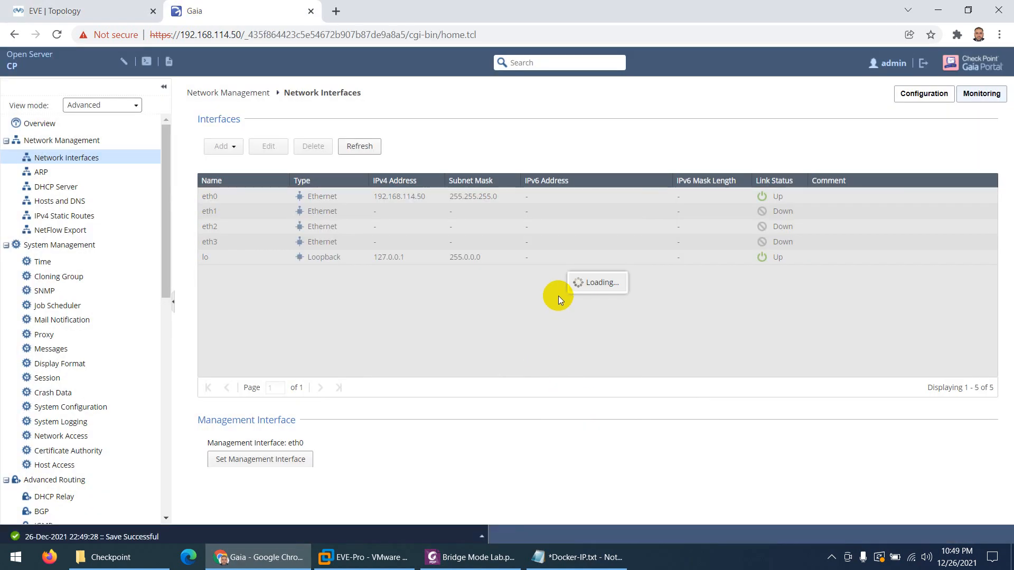
click(322, 198)
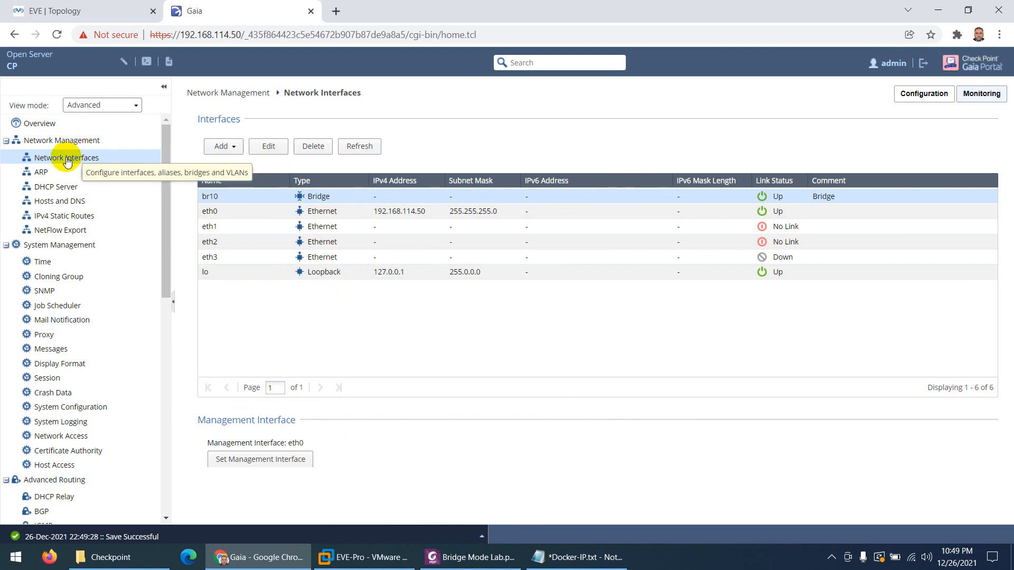
Refresh Network Interfaces via the ARP page and read further down the lab PDF guide
click(39, 174)
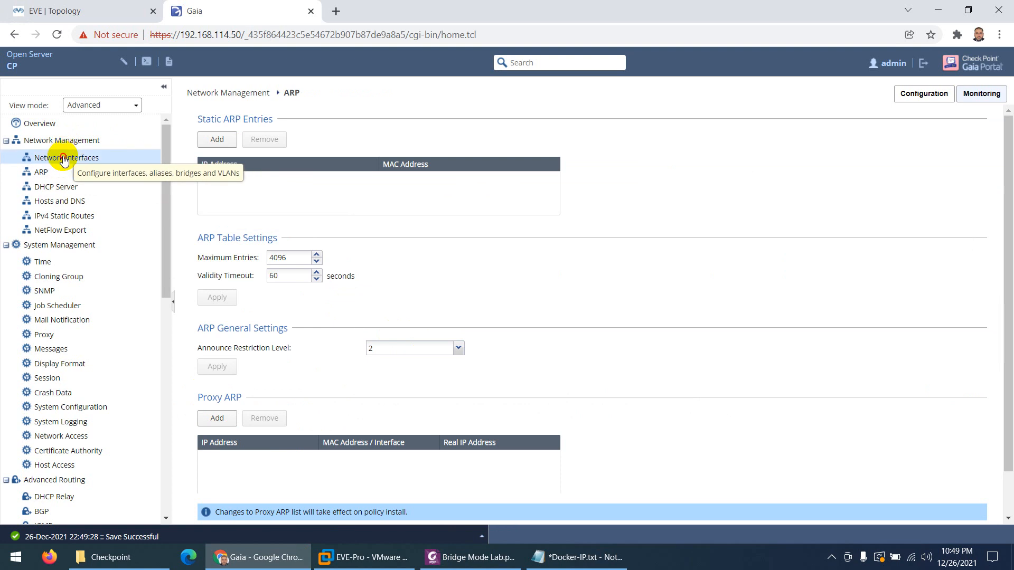
click(69, 157)
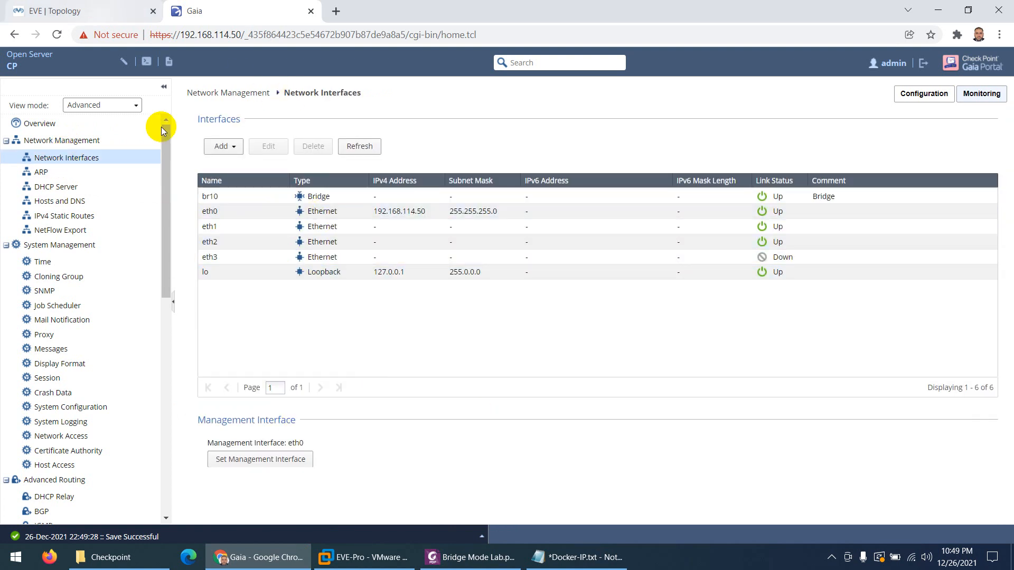
click(465, 557)
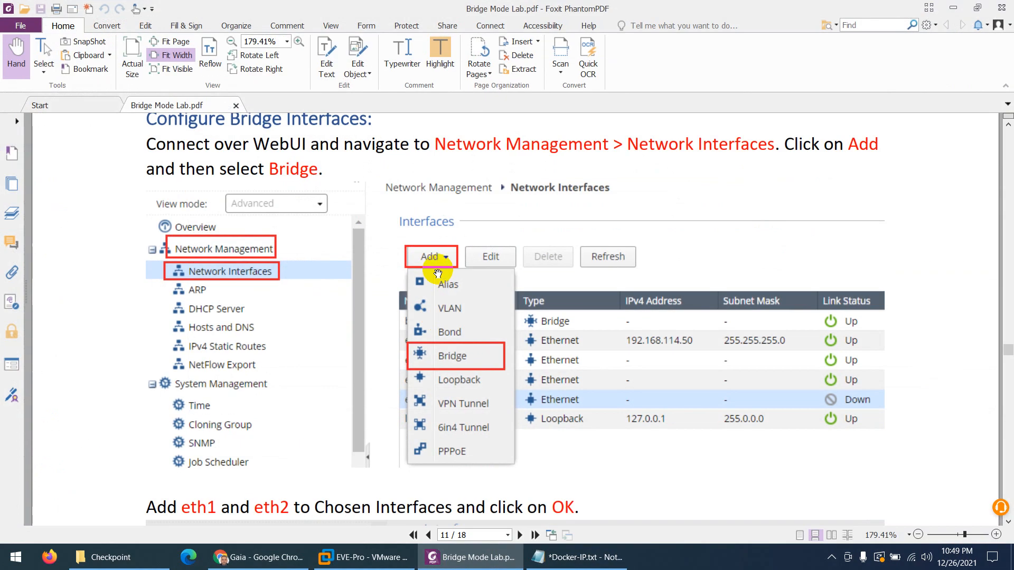
scroll(432, 287, down, 2)
scroll(432, 288, down, 10)
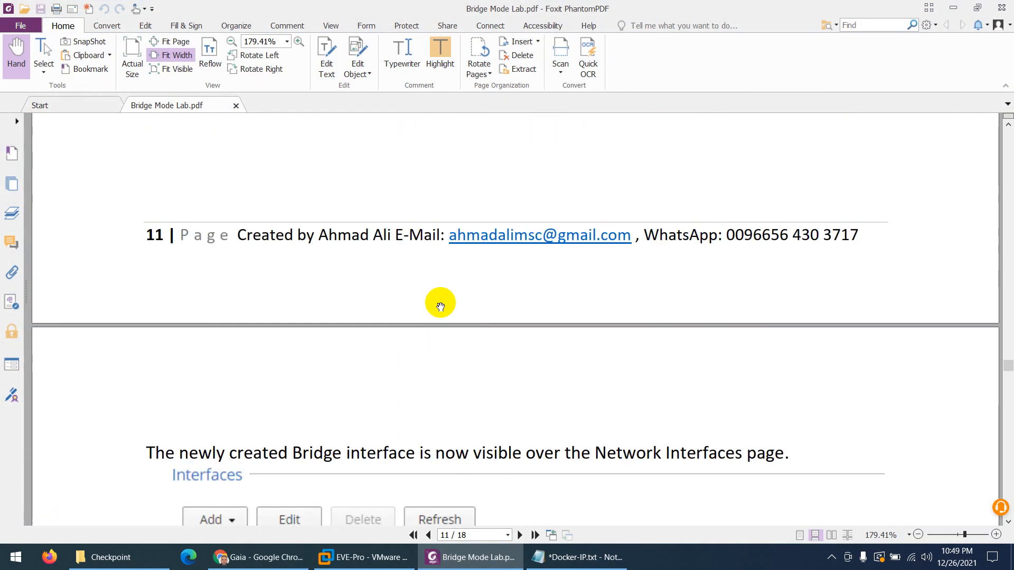
scroll(440, 305, down, 5)
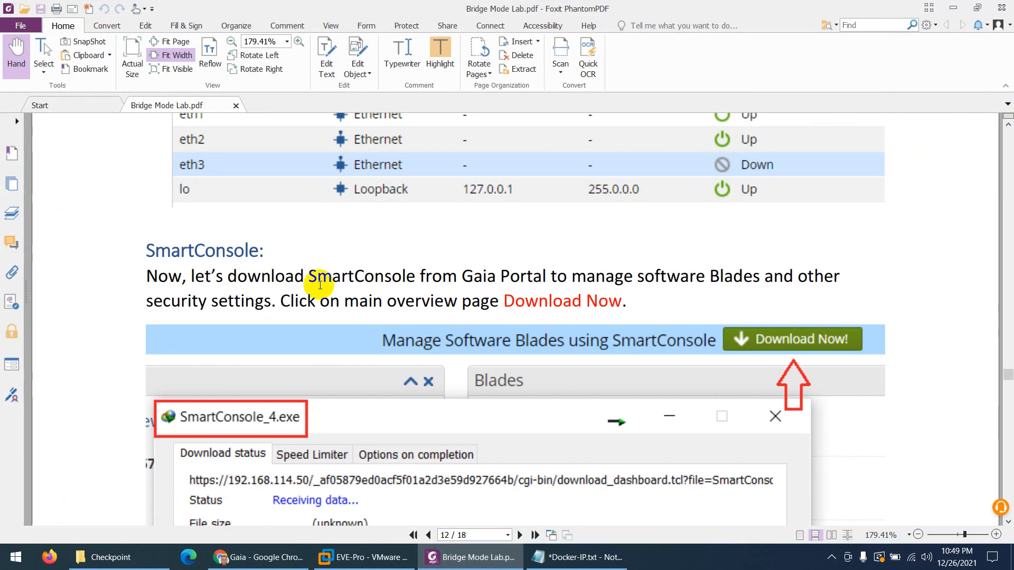
click(251, 555)
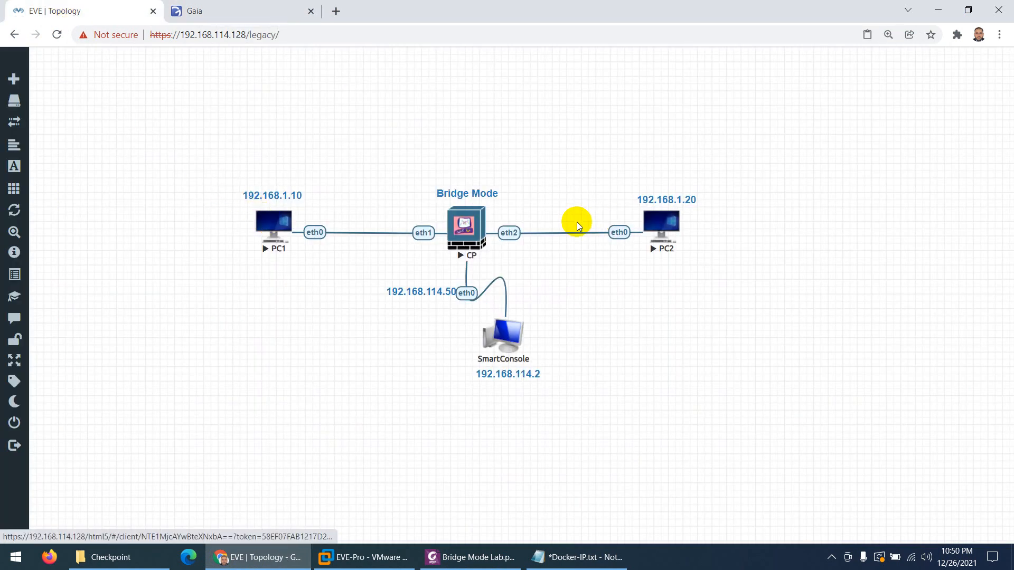
Open a MATE Terminal from Applications > System Tools on PC1's console
click(269, 221)
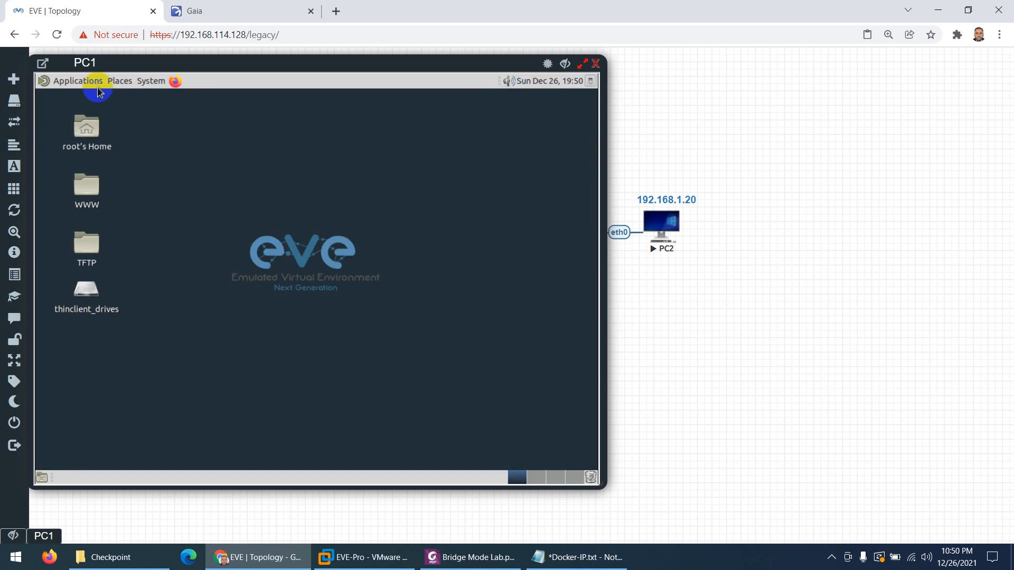
click(84, 81)
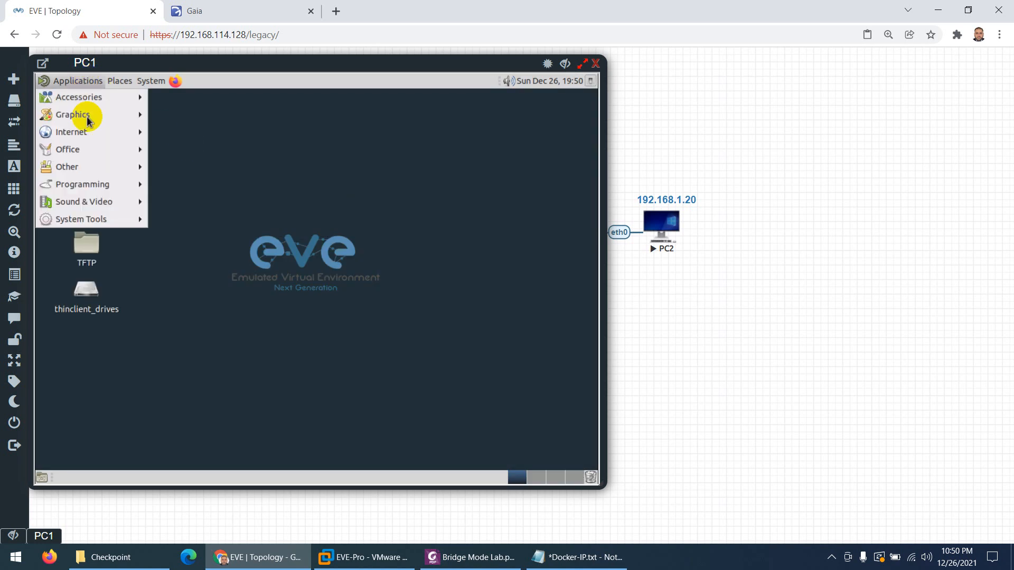
mouse_move(104, 226)
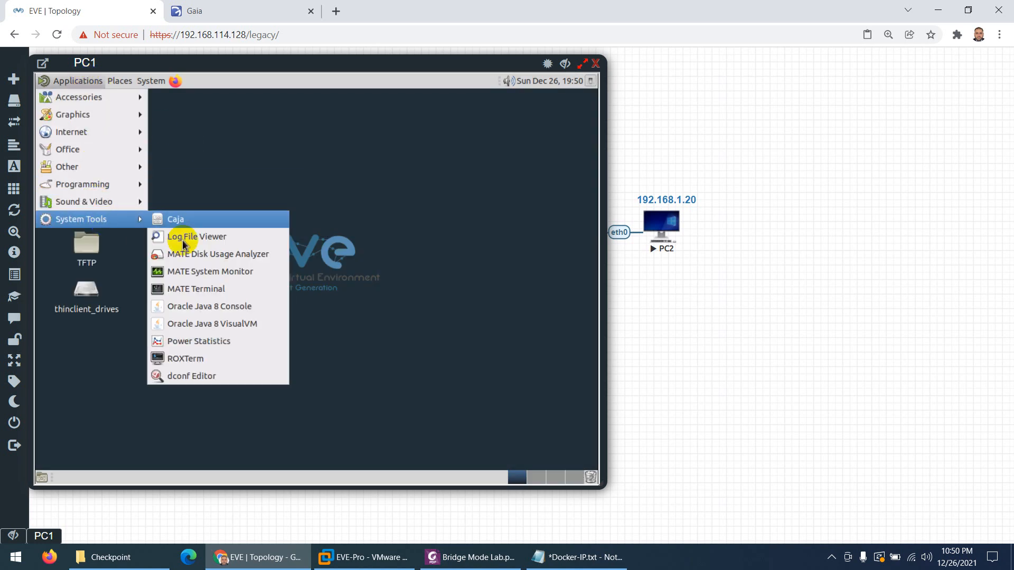
click(184, 290)
Confirm eth0 is 192.168.1.10 with ifconfig and start pinging 192.168.1.20
text(ifocn)
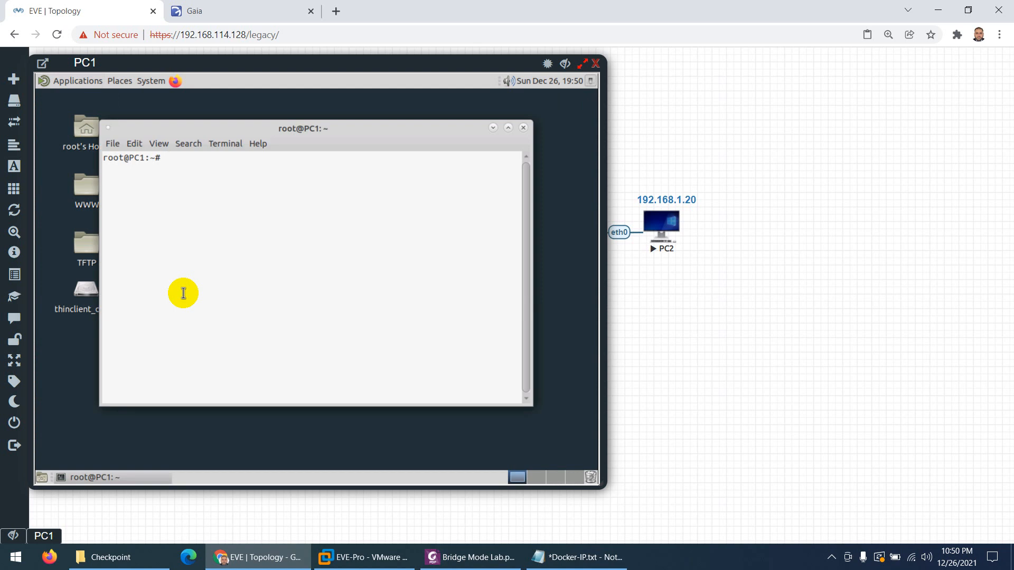
key(BackSpace)
key(BackSpace)
key(BackSpace)
key(BackSpace)
text(config)
key(Return)
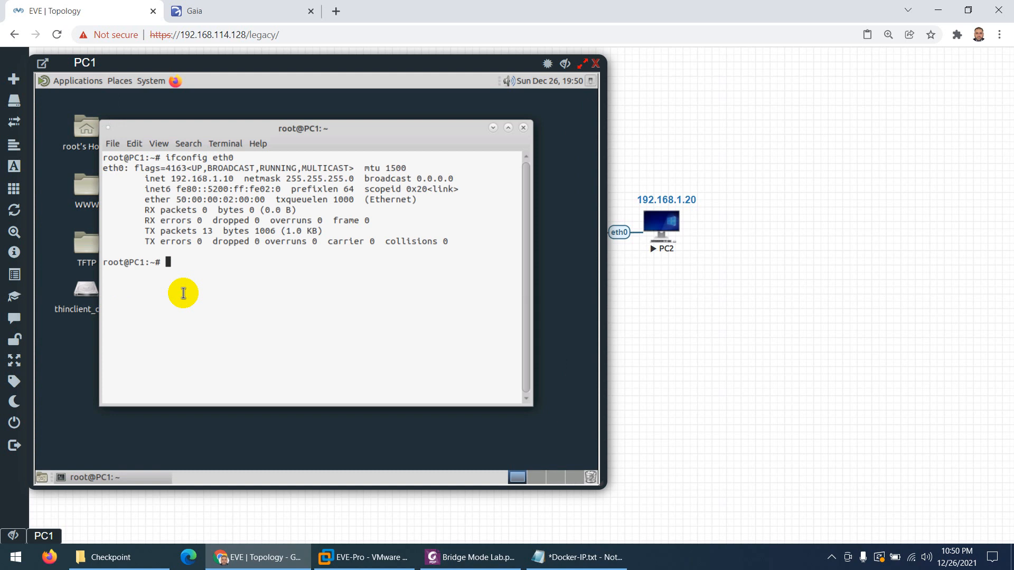
text(ping 192.168.1.20)
key(Return)
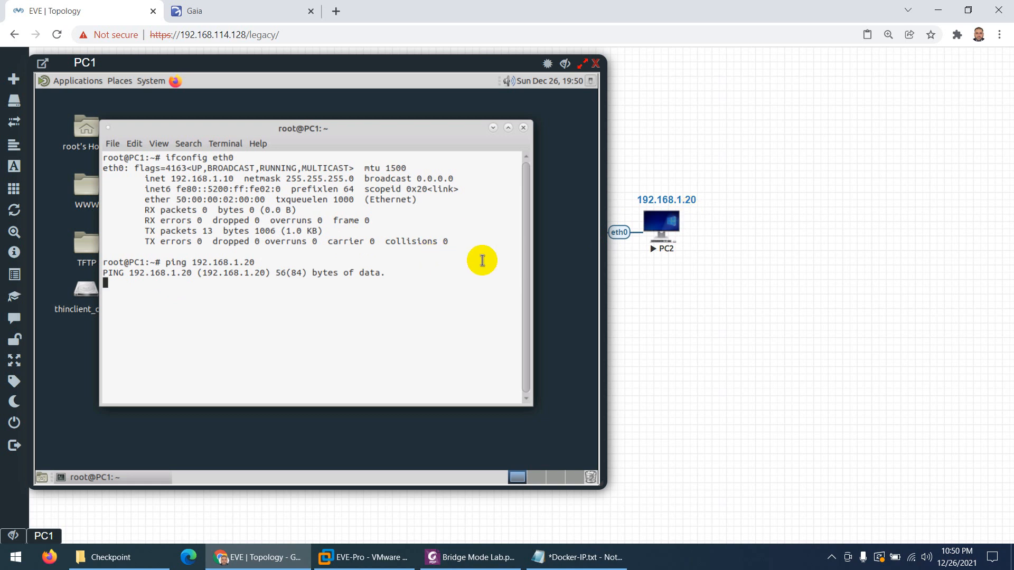
Launch Firefox on PC1 and briefly check the Bridge Mode Lab PDF
click(175, 81)
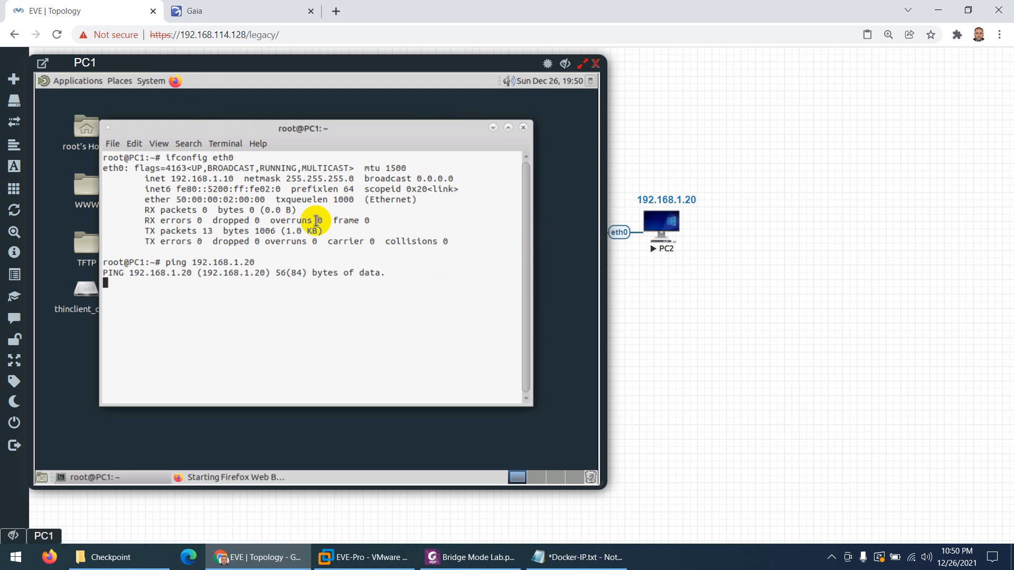
click(82, 239)
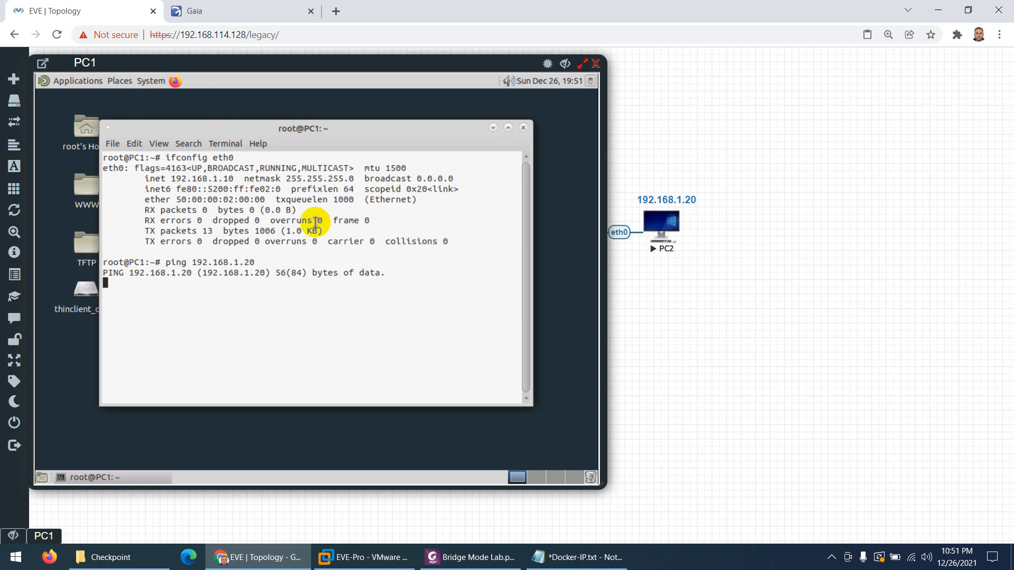
click(175, 82)
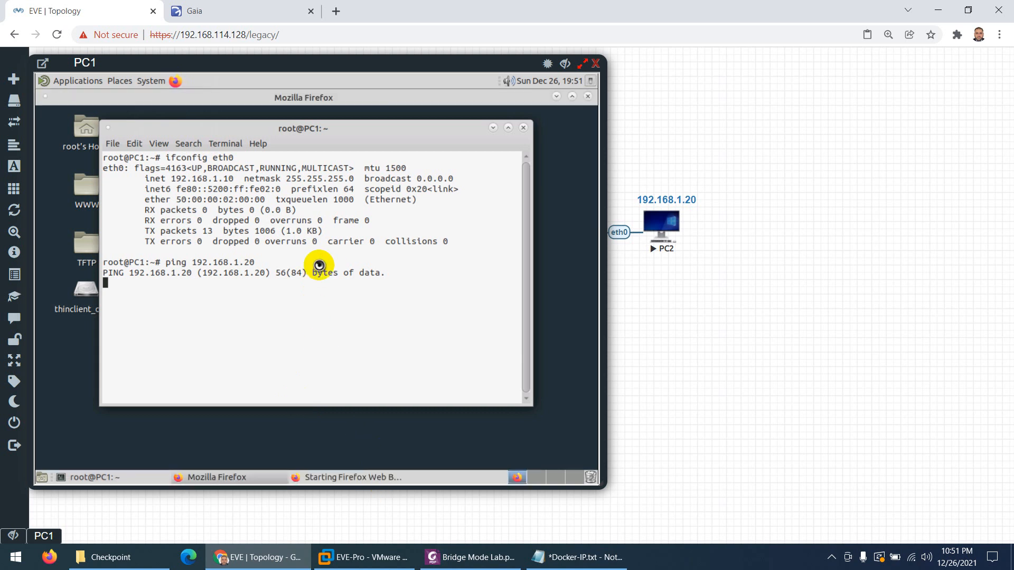
click(453, 563)
click(240, 559)
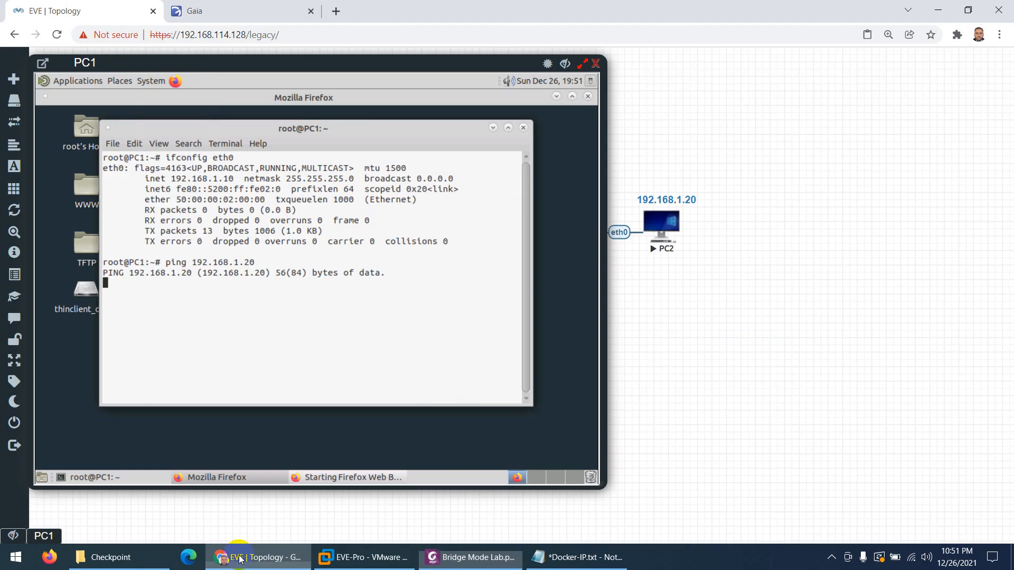
Review the gateway's Gaia Overview page, then start SmartConsole R80.40 from the desktop
click(182, 11)
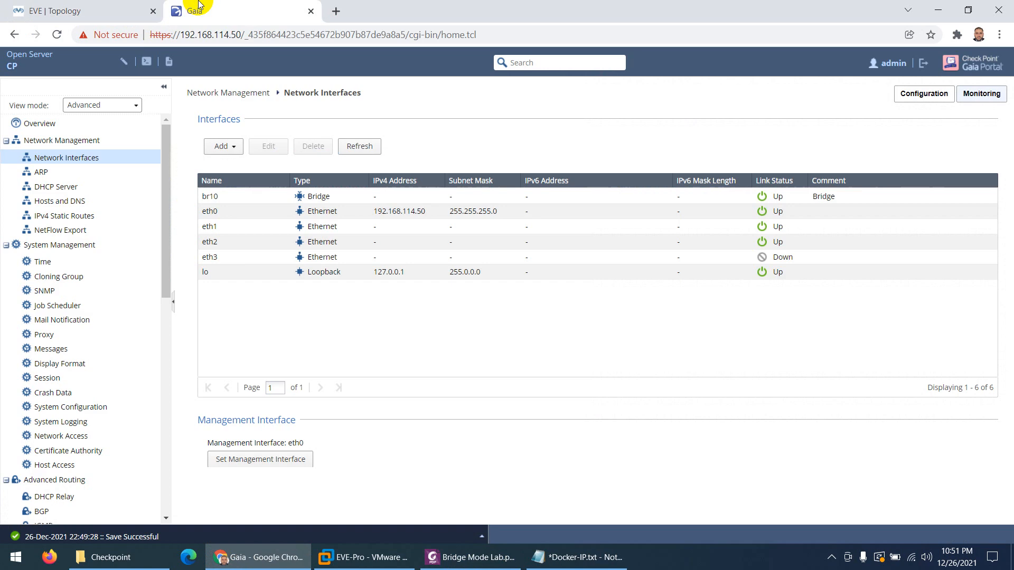
click(18, 125)
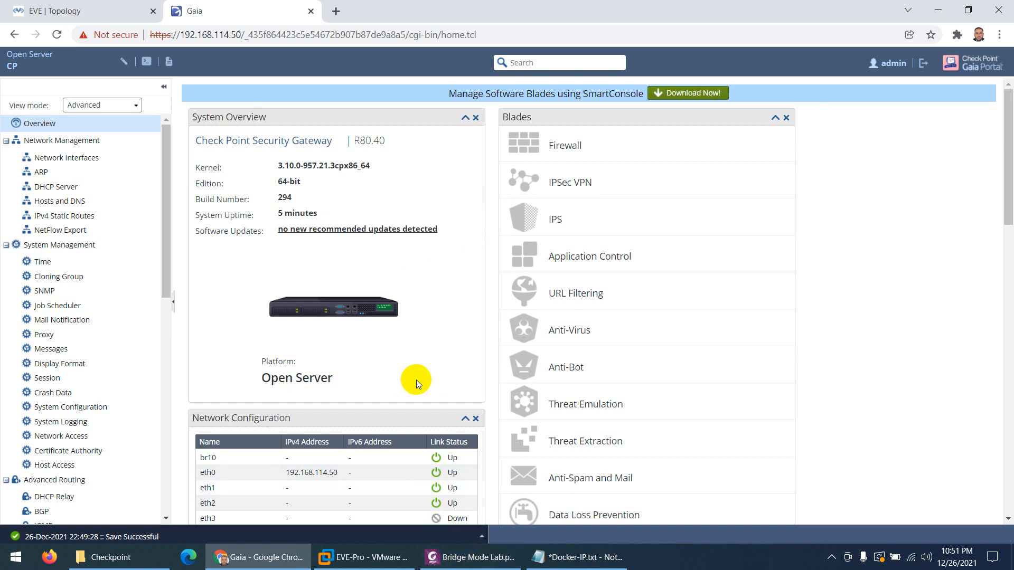
key(super+d)
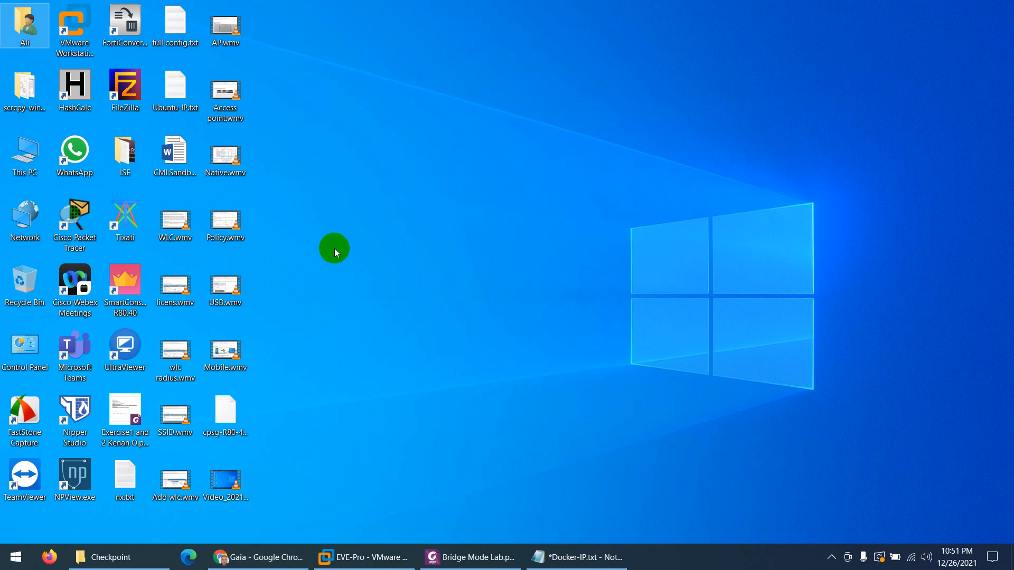
double_click(120, 292)
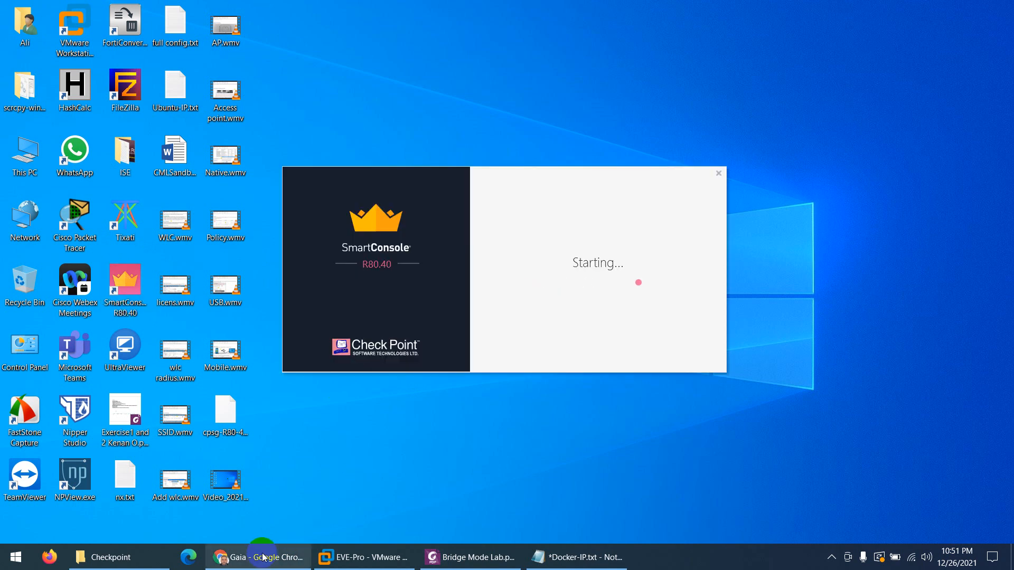
Enter the password and log in to server 192.168.114.50, which fails to connect
click(263, 559)
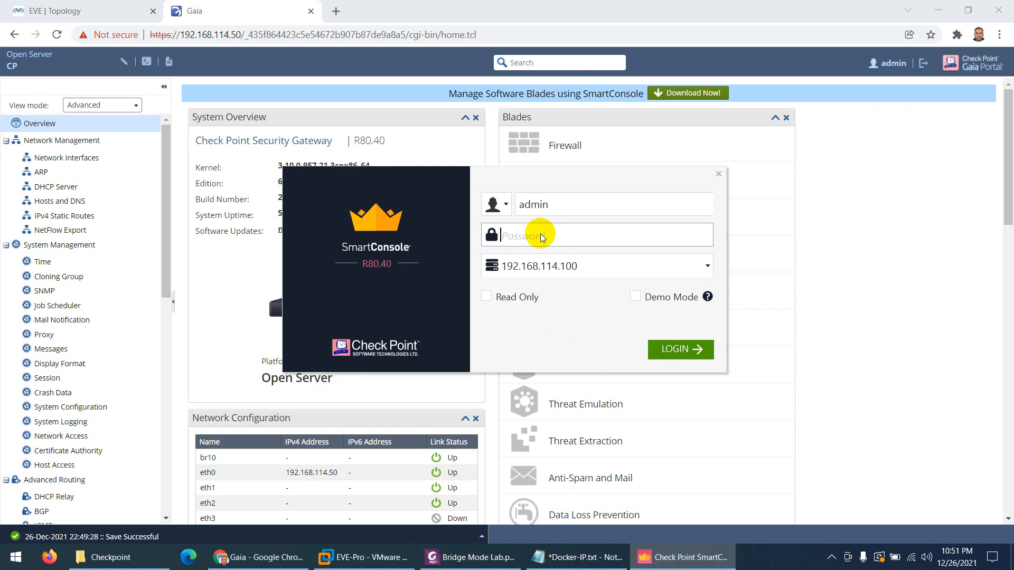
text(***)
click(583, 268)
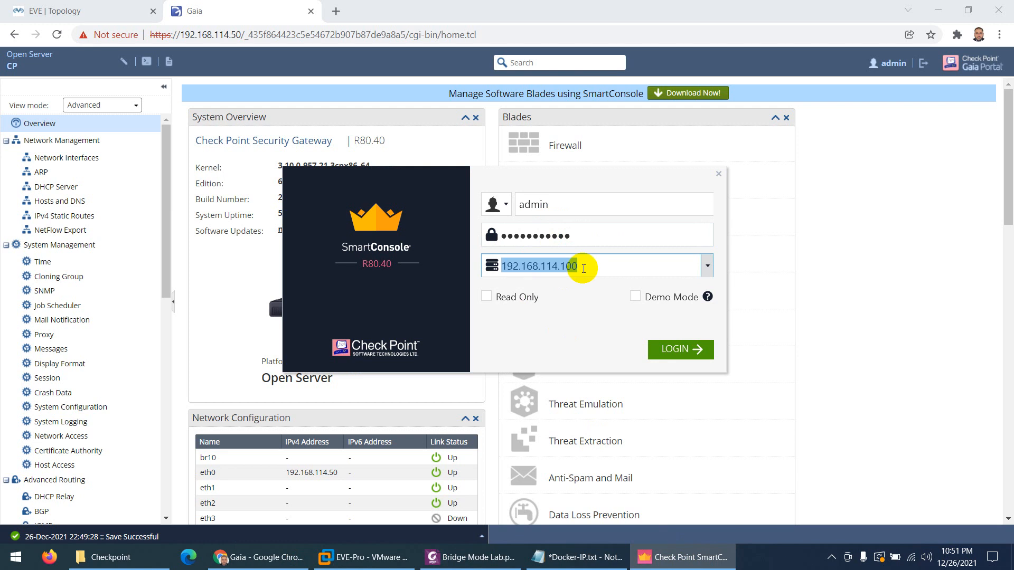
click(583, 269)
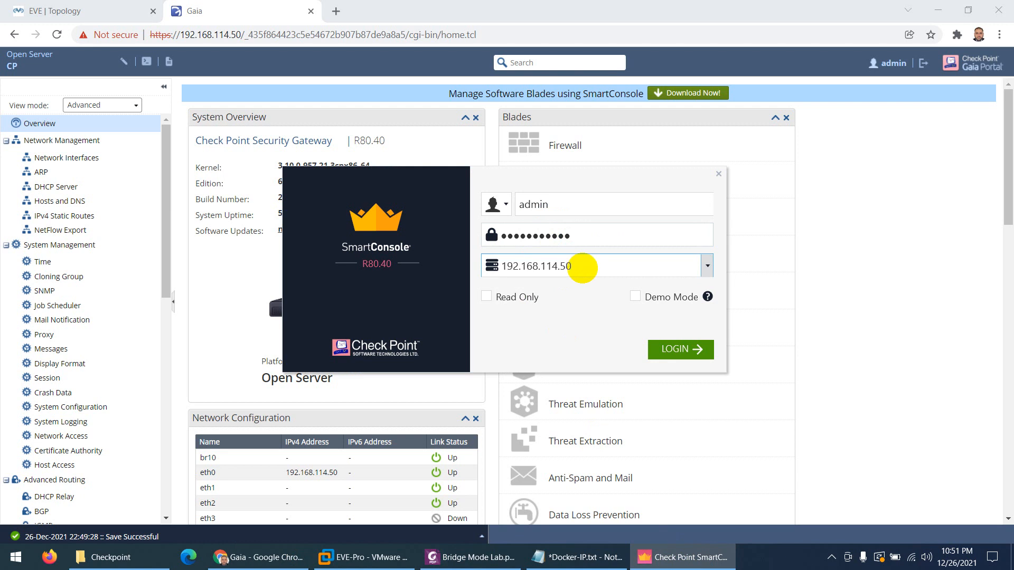
text(50)
click(670, 349)
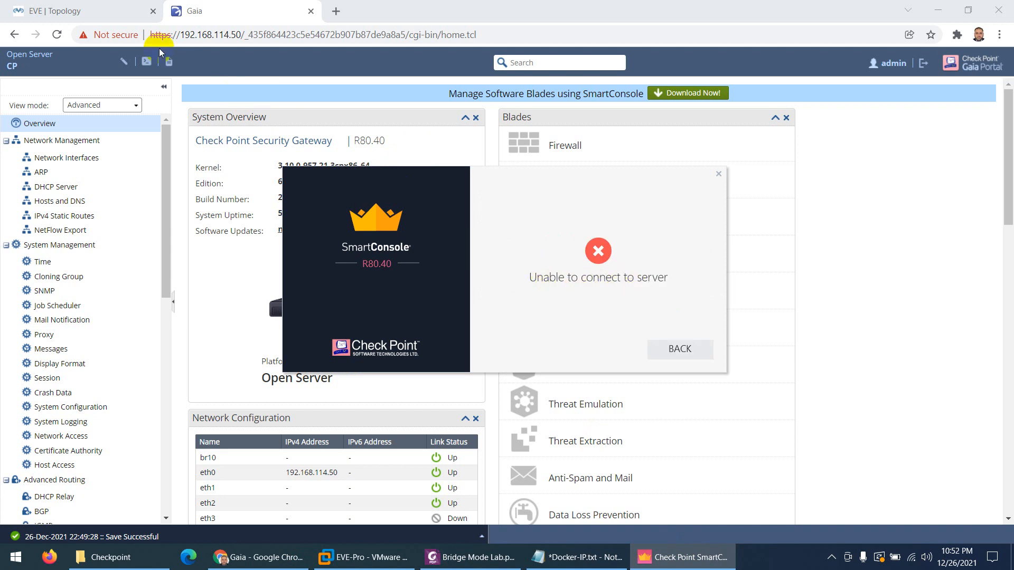
click(64, 10)
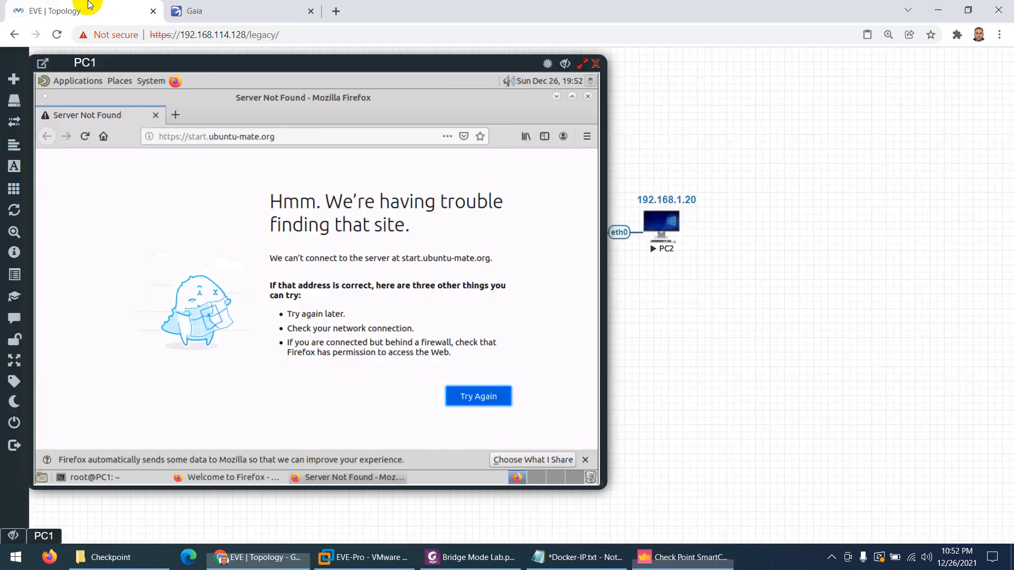
Browse to 192.168.1.20 in PC1's Firefox
click(281, 142)
text(192)
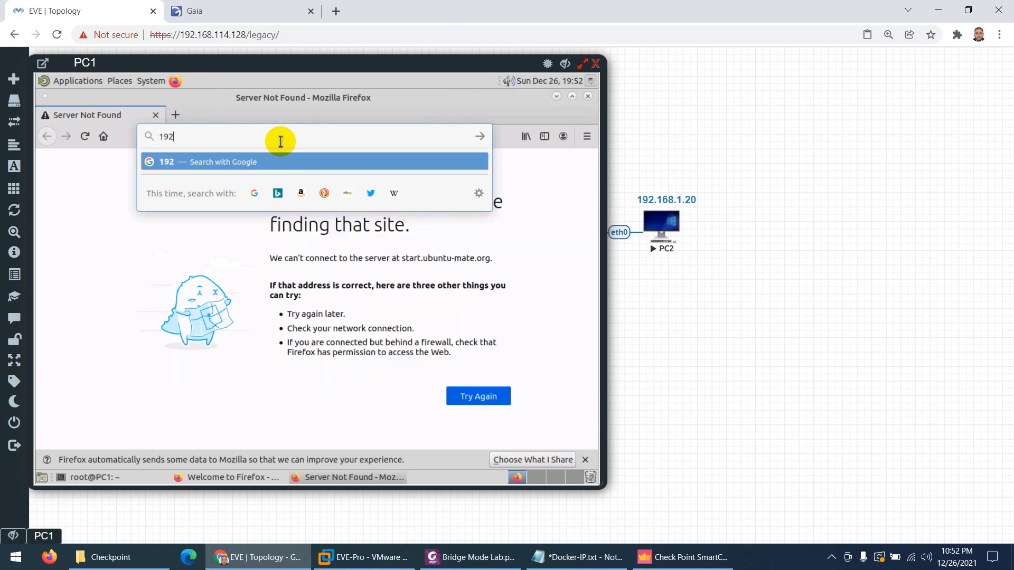
text(.168.1.20)
key(Return)
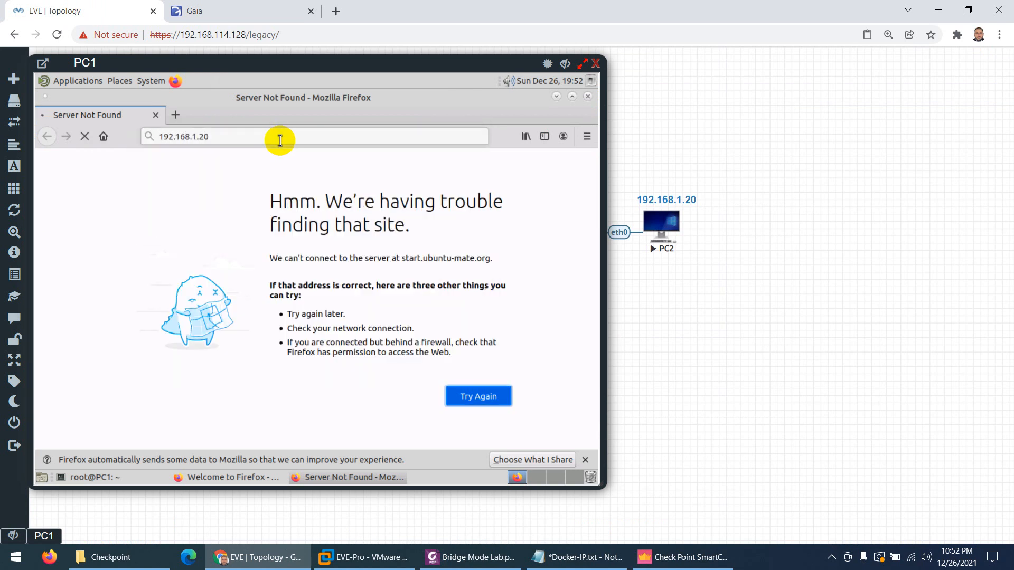
Minimize PC1's ping terminal, close the PC1 console, and open the CP node's console
click(84, 477)
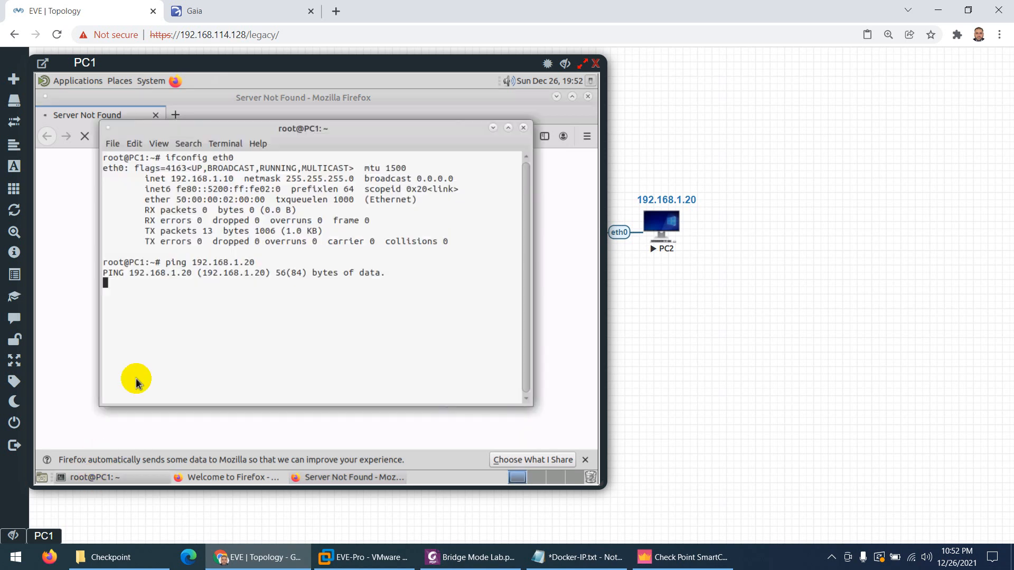
click(490, 130)
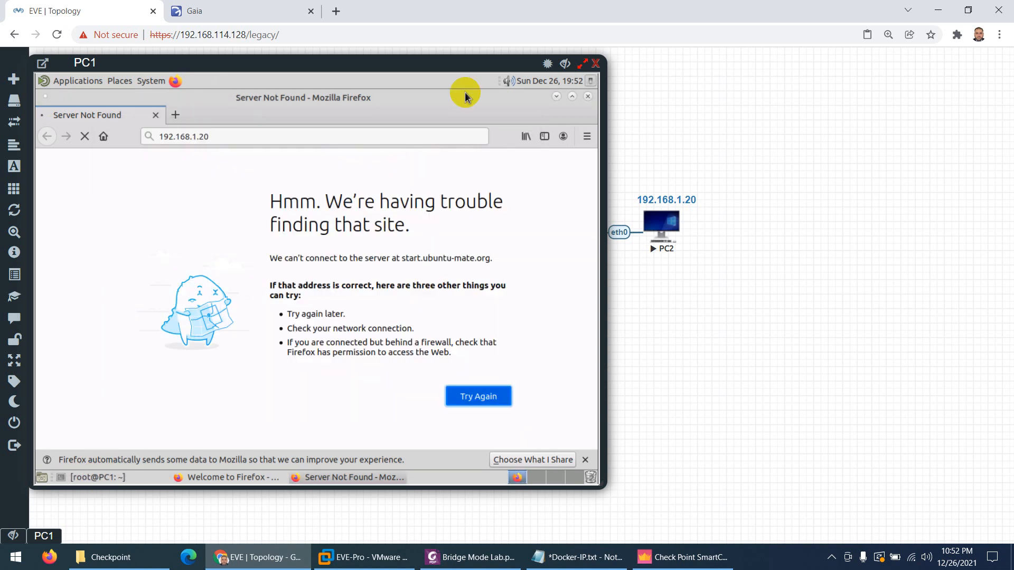
click(565, 64)
click(468, 233)
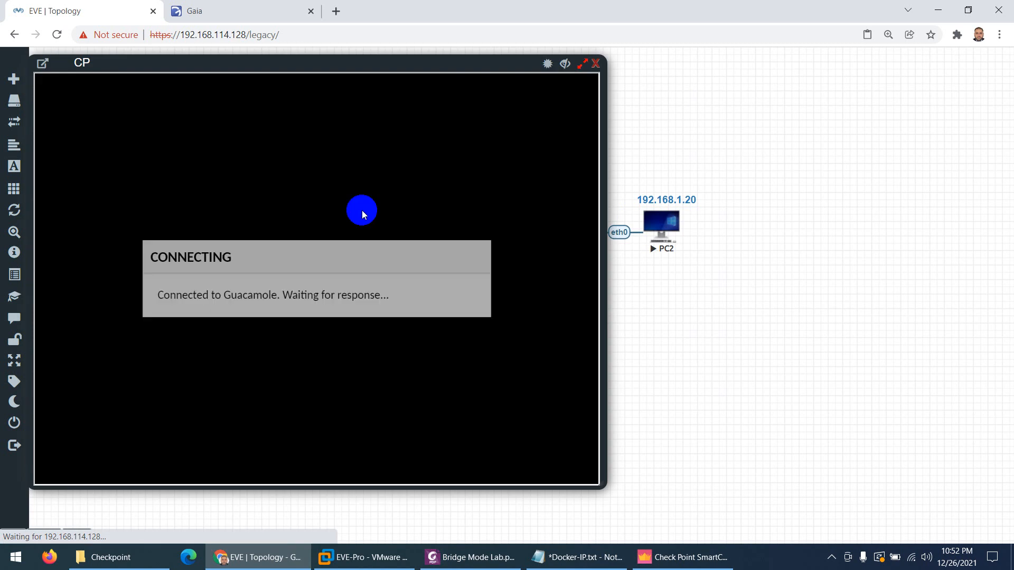
Log in to the CP gateway console as admin, retrying the login name
text(a)
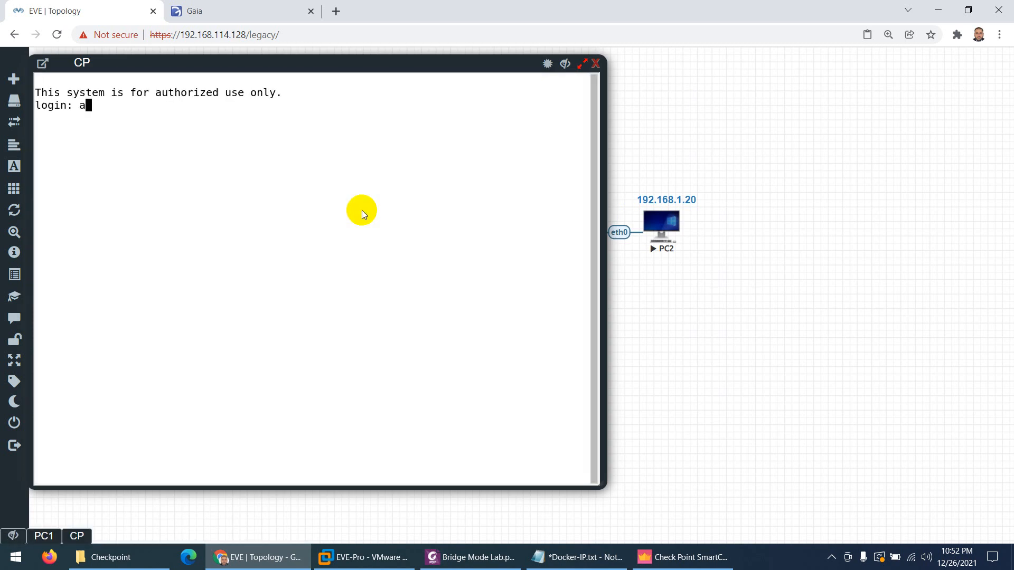
text(dmin)
key(Return)
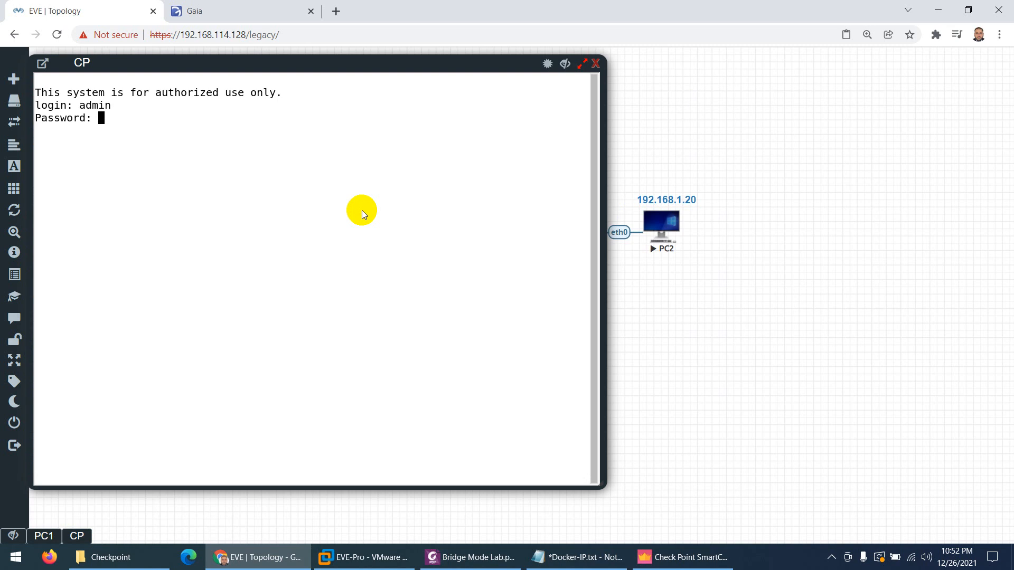
key(Return)
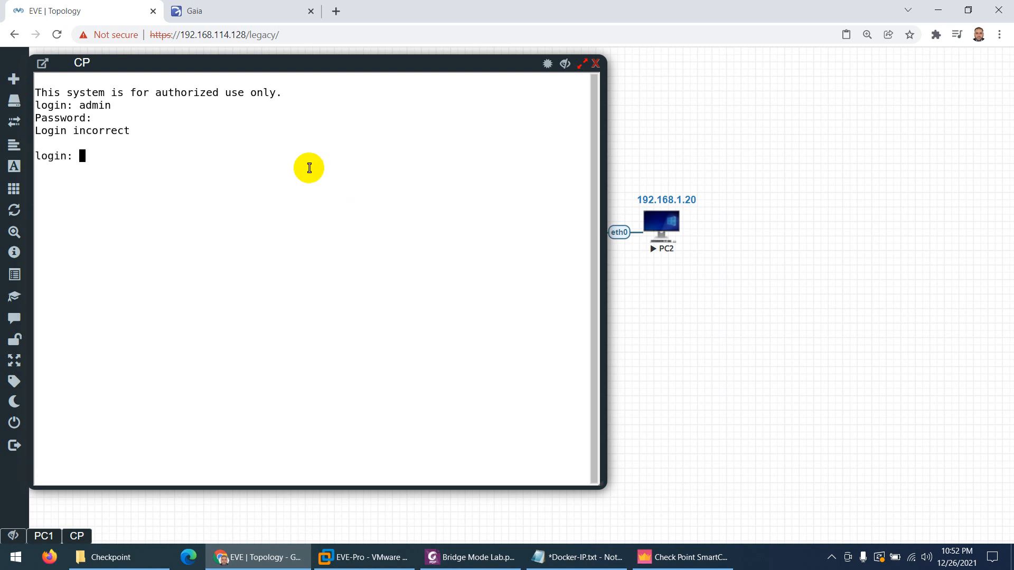
text(admin)
key(Return)
key(Return)
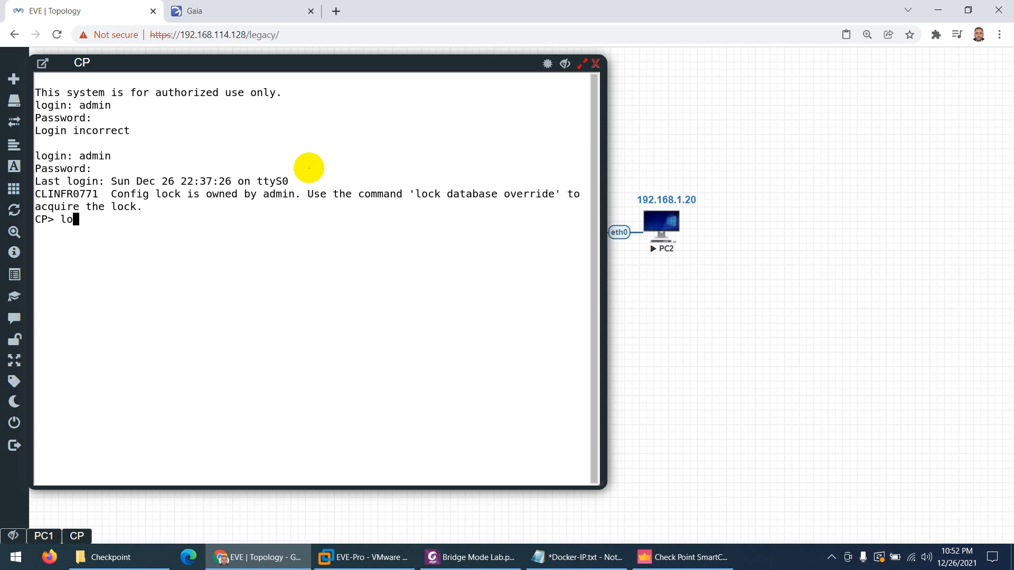
Run 'lock database override' with Tab completion, then bring SmartConsole forward
text(lock d)
key(Tab)
text(ov)
key(Tab)
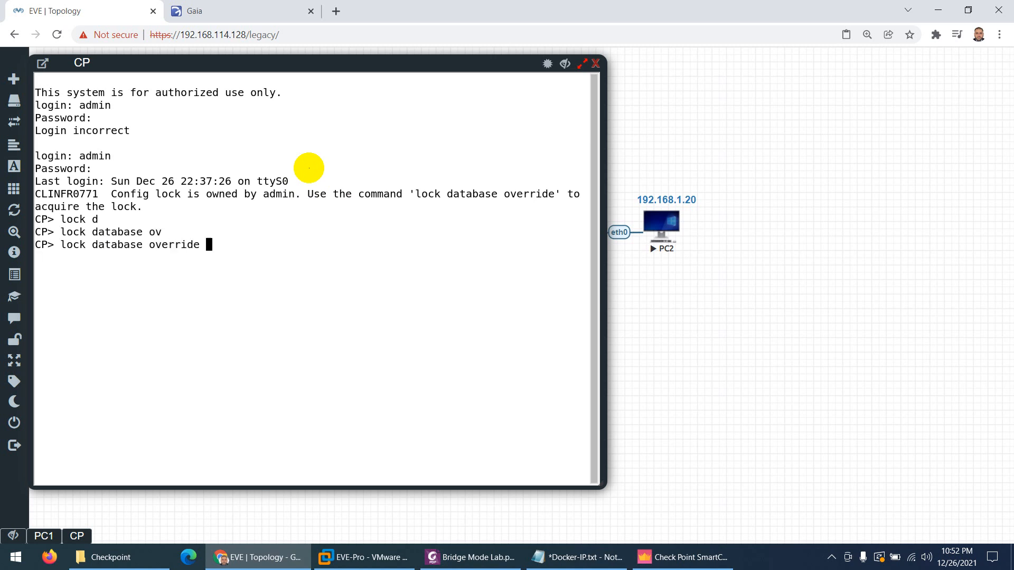
key(Return)
click(682, 557)
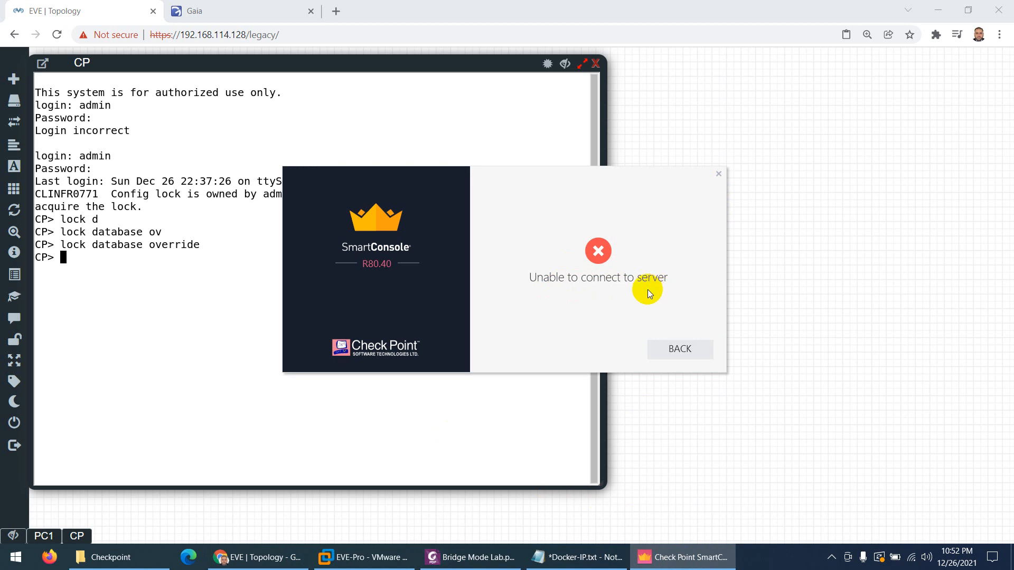
Re-enter the password and retry the SmartConsole login to 192.168.114.50
click(681, 350)
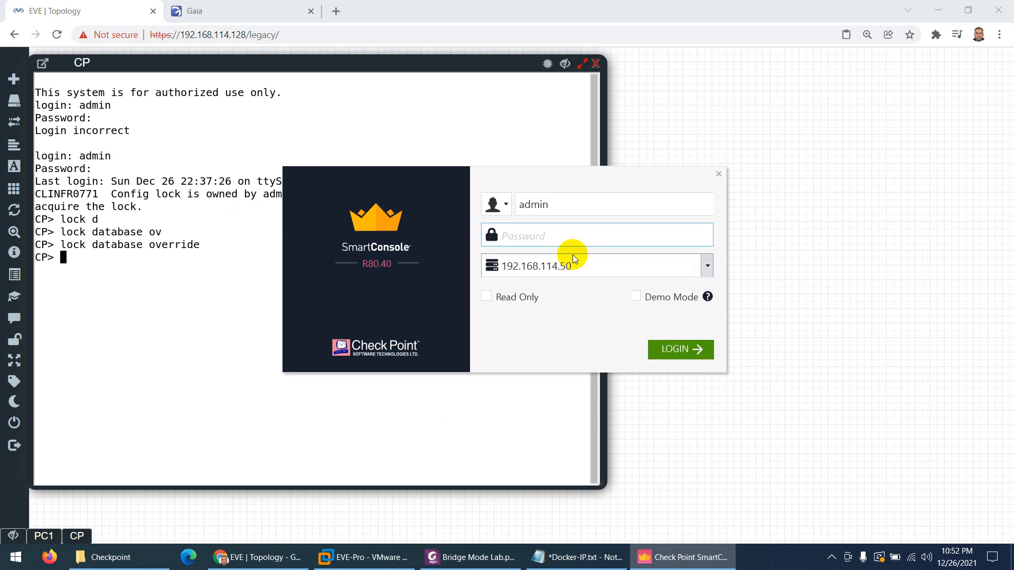
text(a)
click(669, 350)
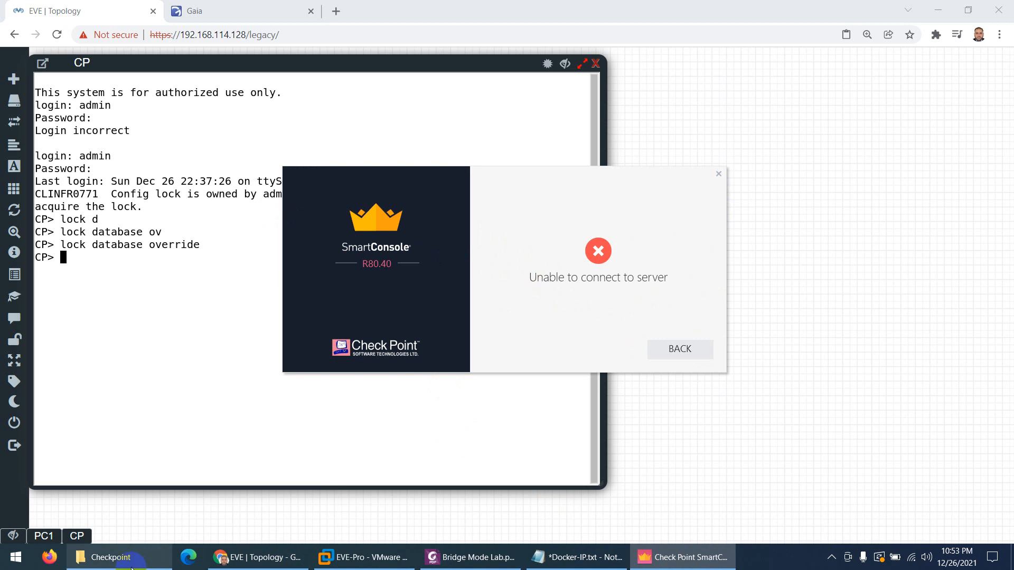
Open error.txt from the Checkpoint folder and copy the check_cpm_status.sh command
click(109, 557)
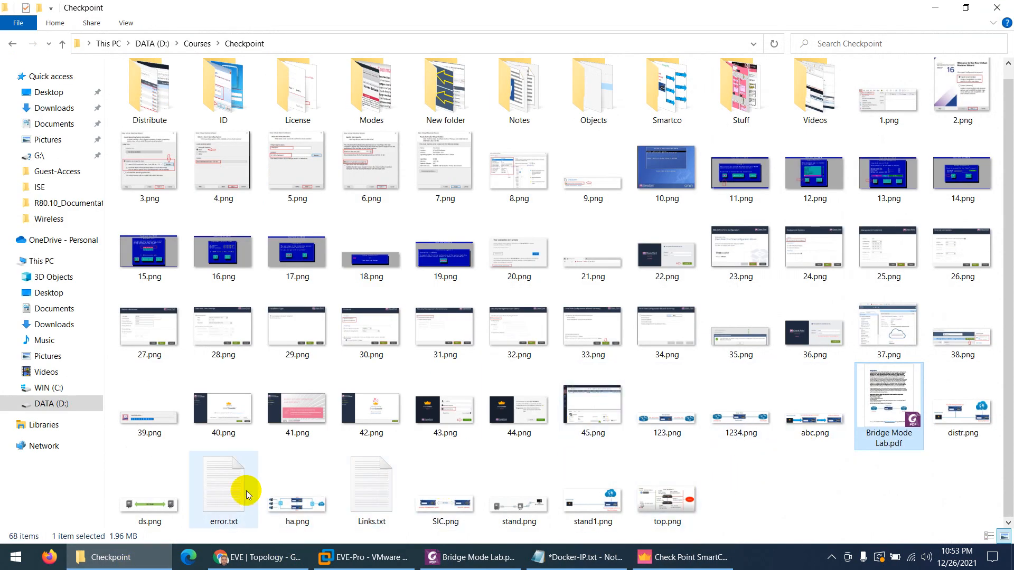
double_click(226, 486)
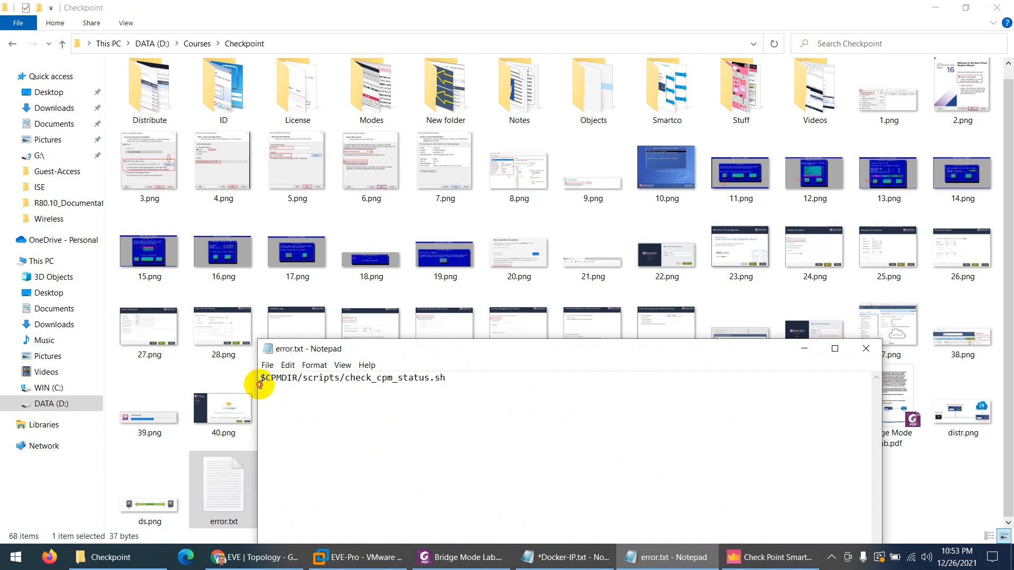
key(ctrl+a)
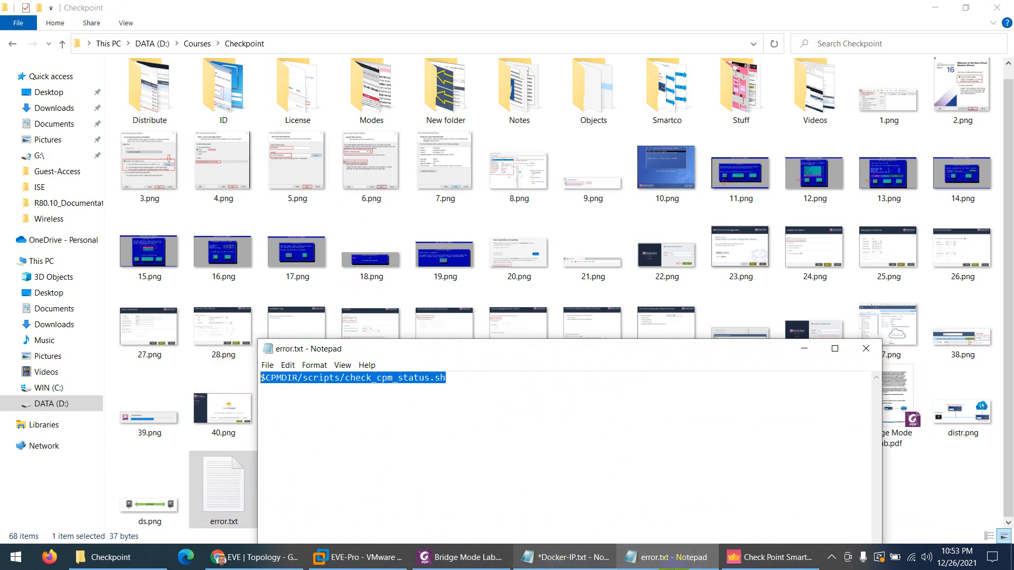
click(243, 568)
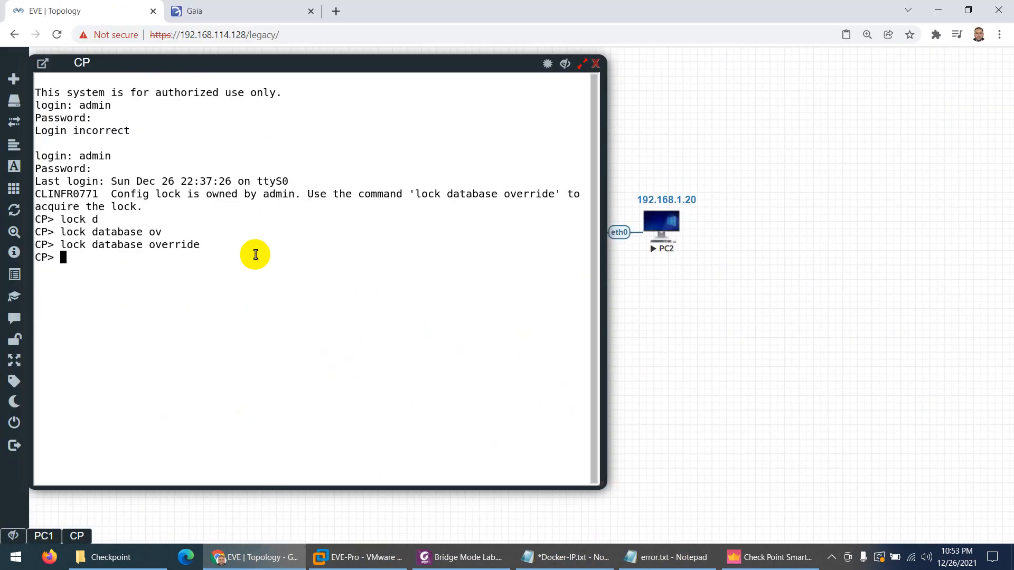
Define an expert password on the CP gateway with set expert-password, confirming it twice
text(exp)
key(Tab)
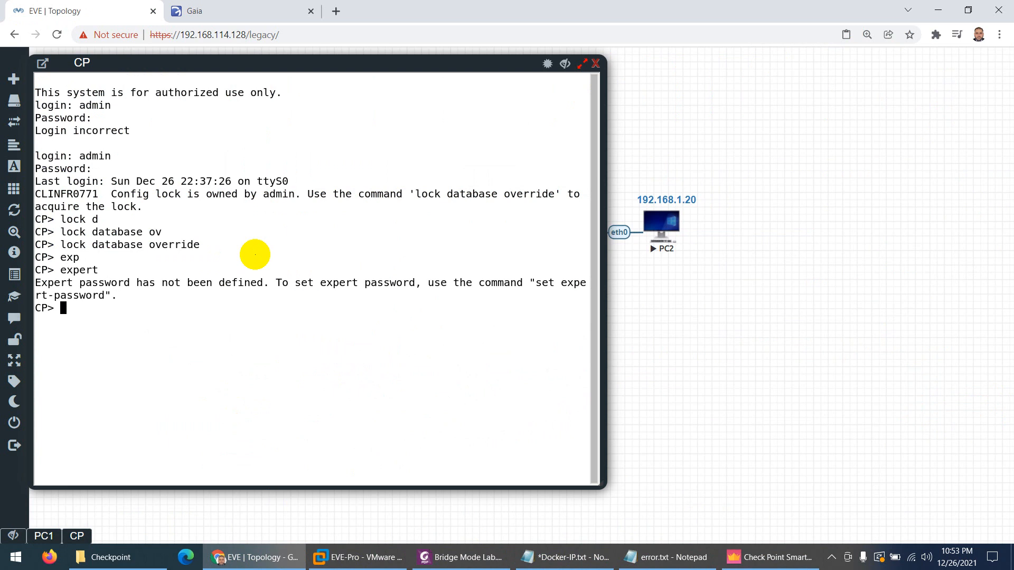
text(set expert-pas)
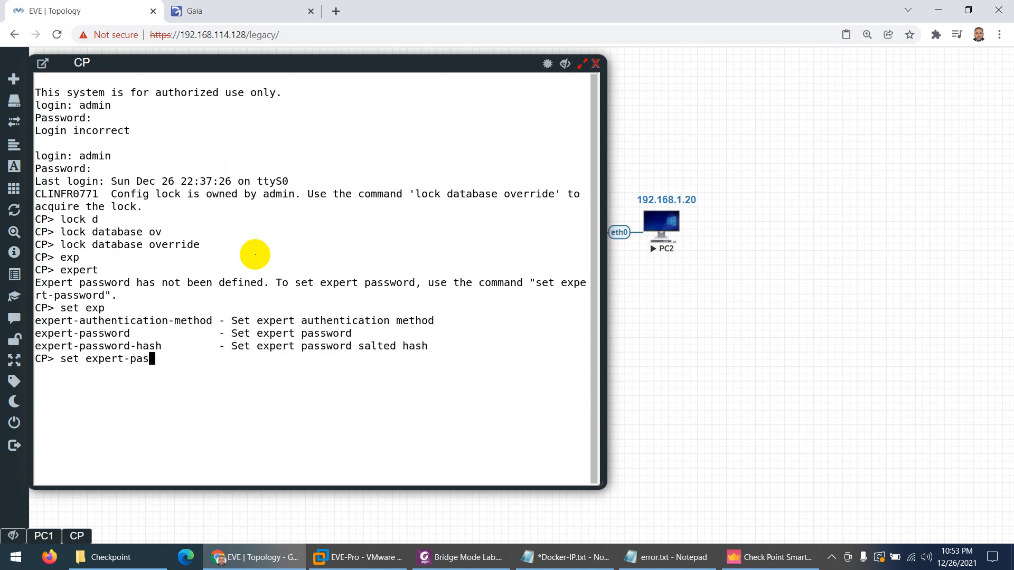
key(Tab)
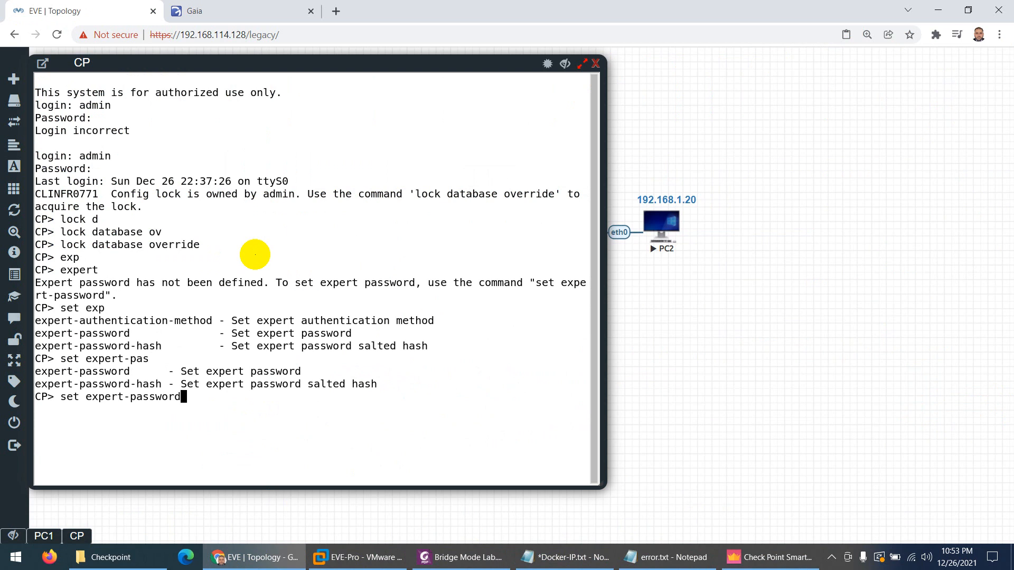
key(Return)
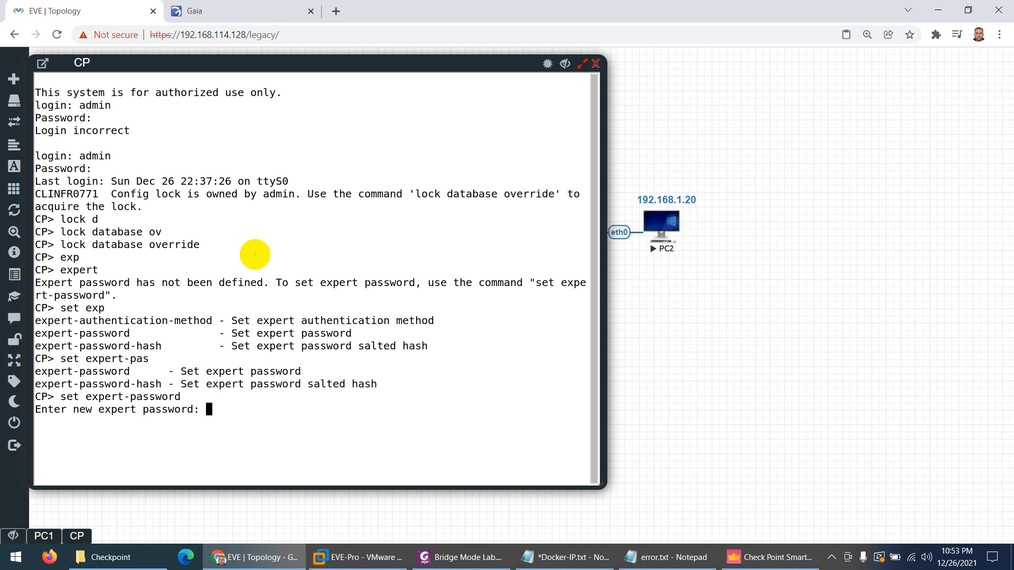
key(Return)
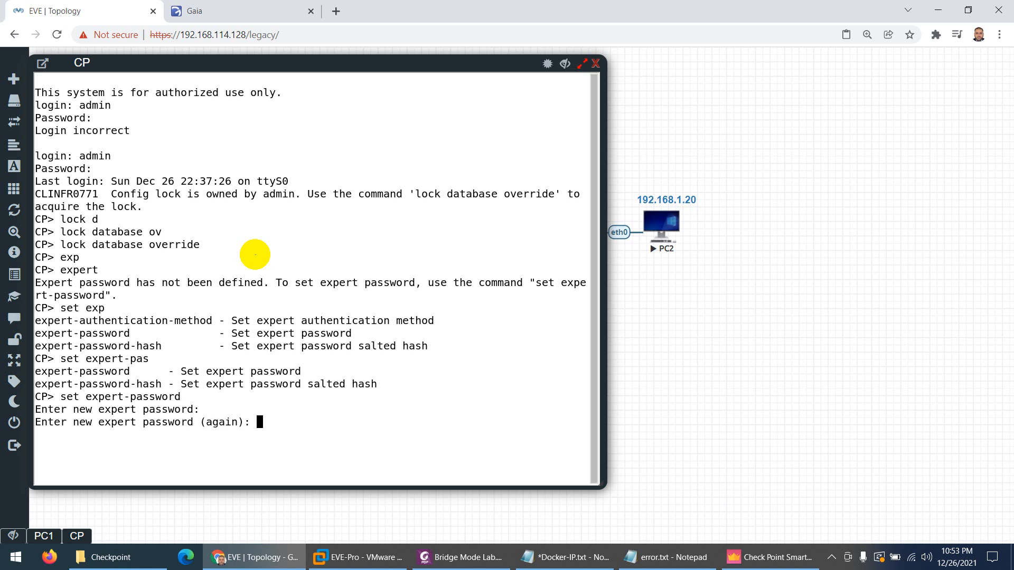
key(Return)
Clear the CP console screen and run expert with the new password
key(ctrl+l)
key(Return)
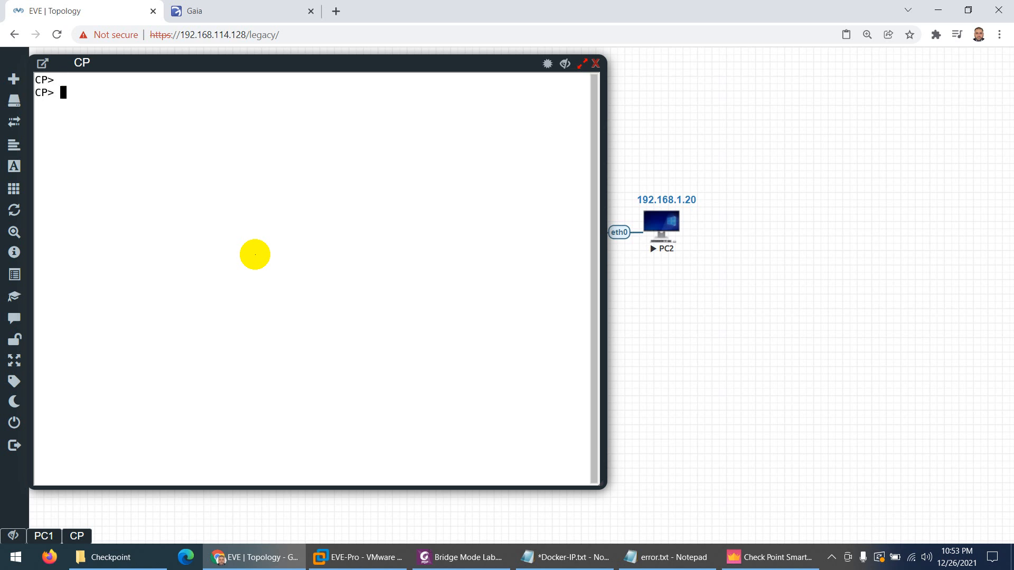
text(exp)
key(Tab)
key(Return)
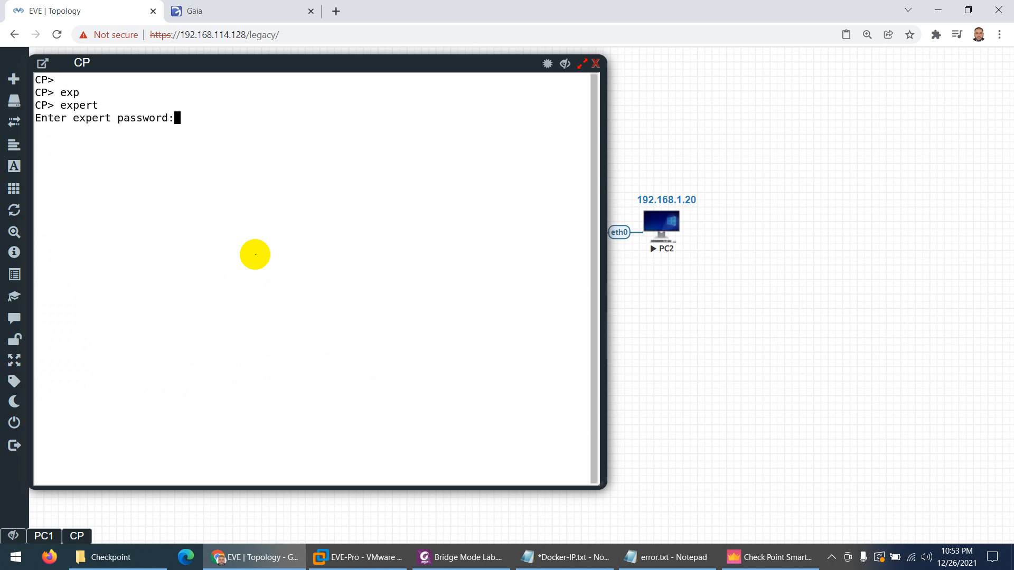
key(Return)
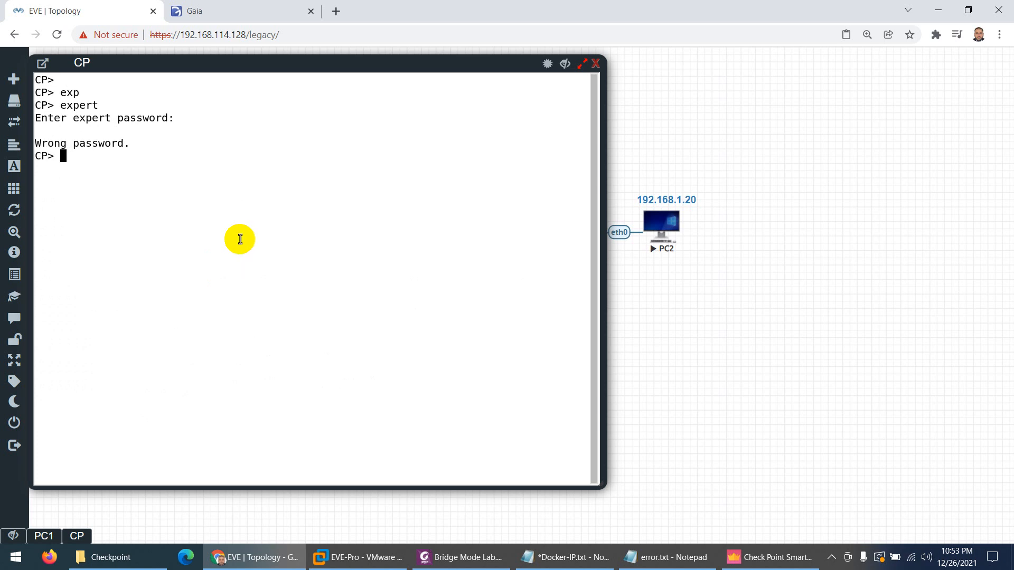
Enter expert mode on a second attempt and paste $CPMDIR/scripts/check_cpm_status.sh at the prompt
text(exp)
key(Tab)
key(Return)
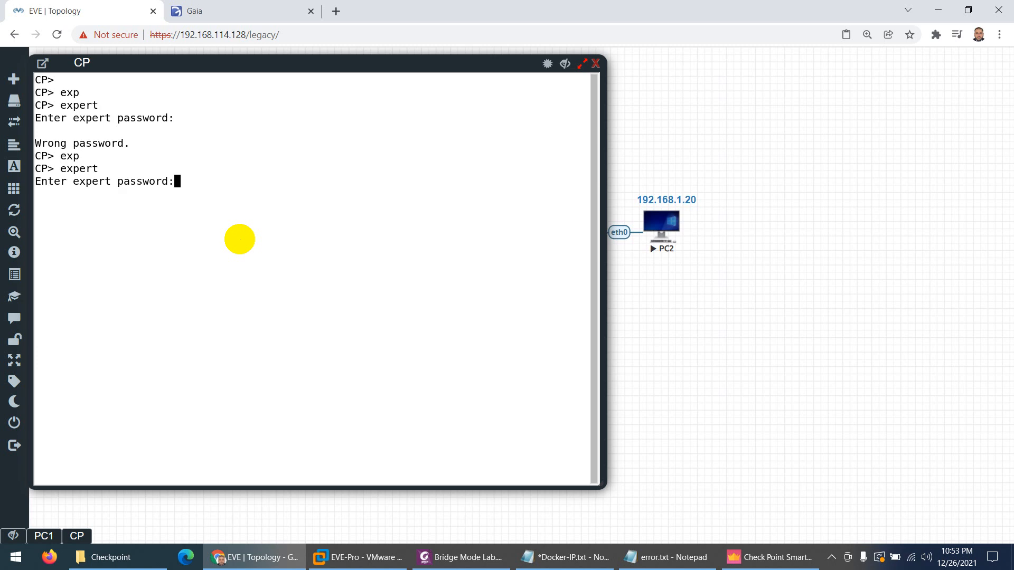
key(Return)
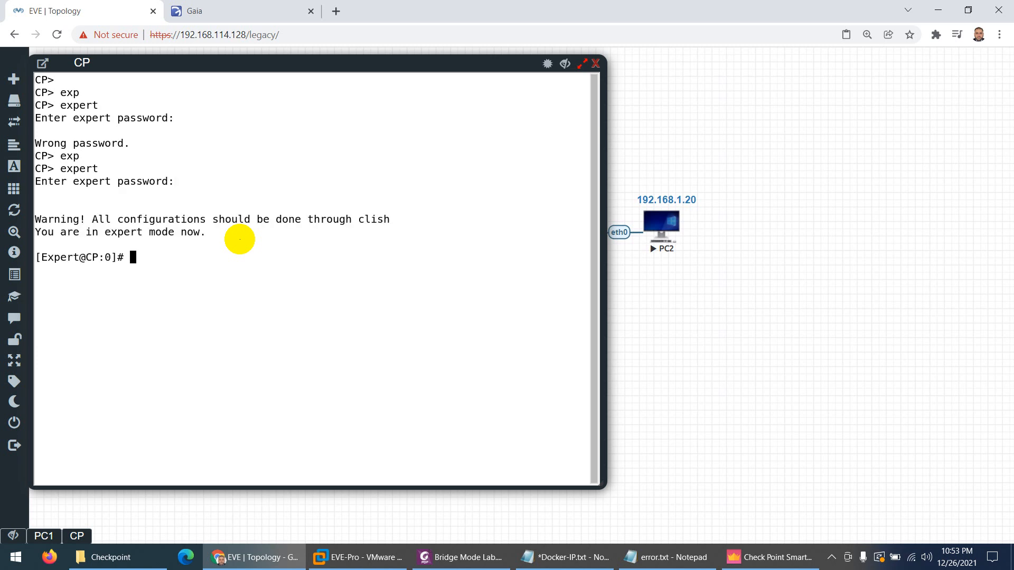
text($CPMDIR/scripts/check_cpm_status.sh)
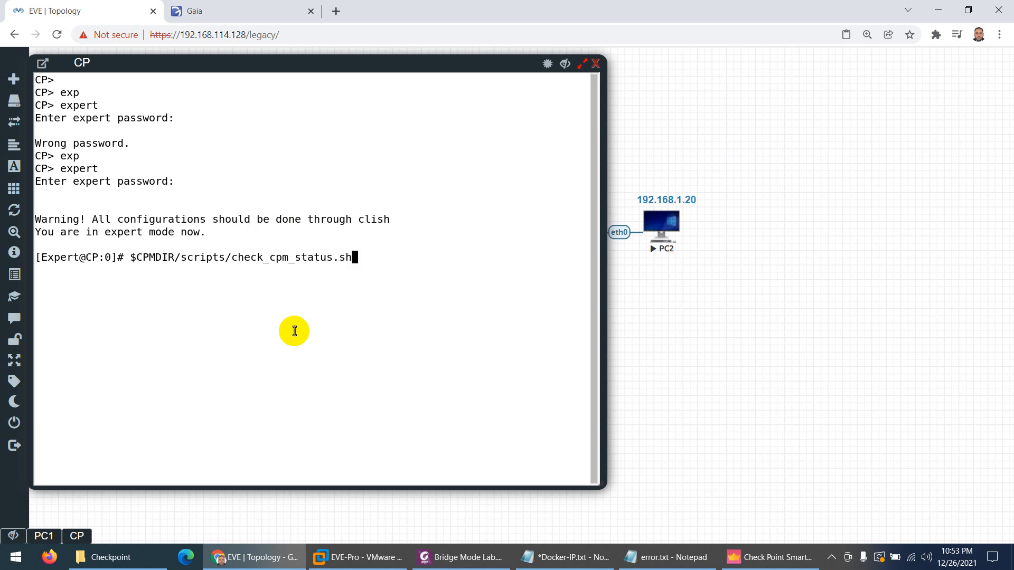
Run check_cpm_status.sh on CP and move SmartConsole aside to see the terminal output
key(Return)
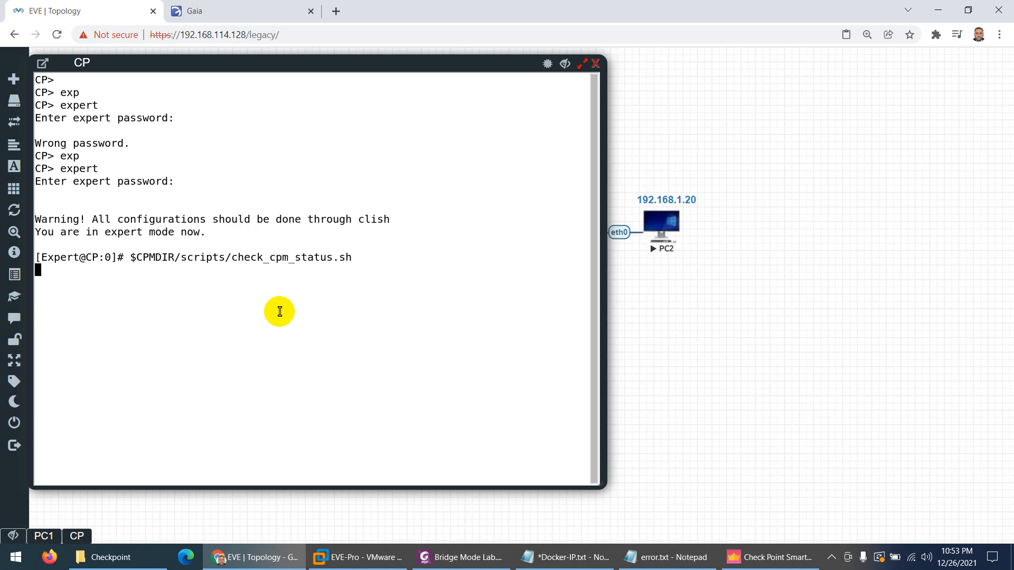
click(735, 555)
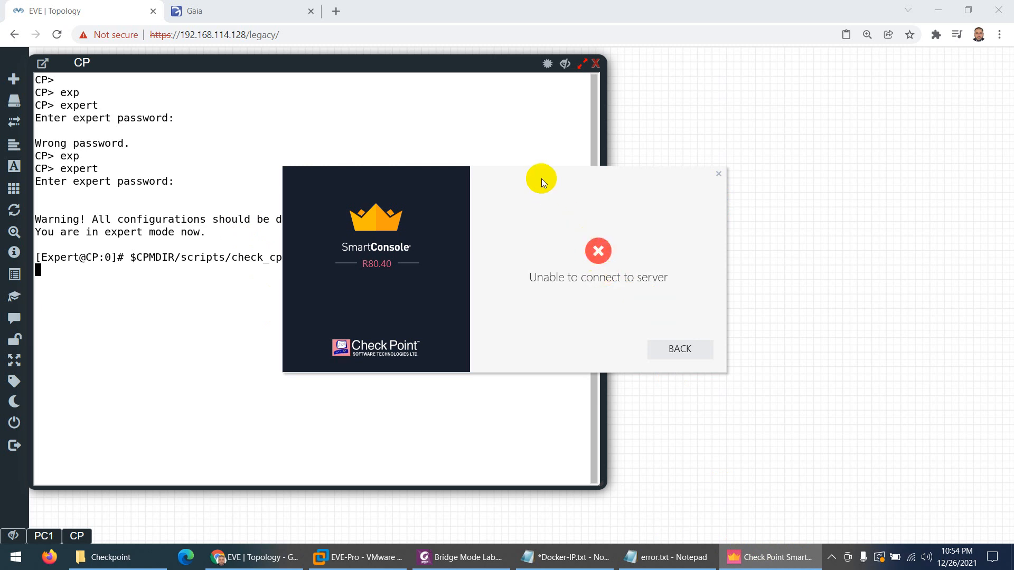
drag(535, 178, 727, 146)
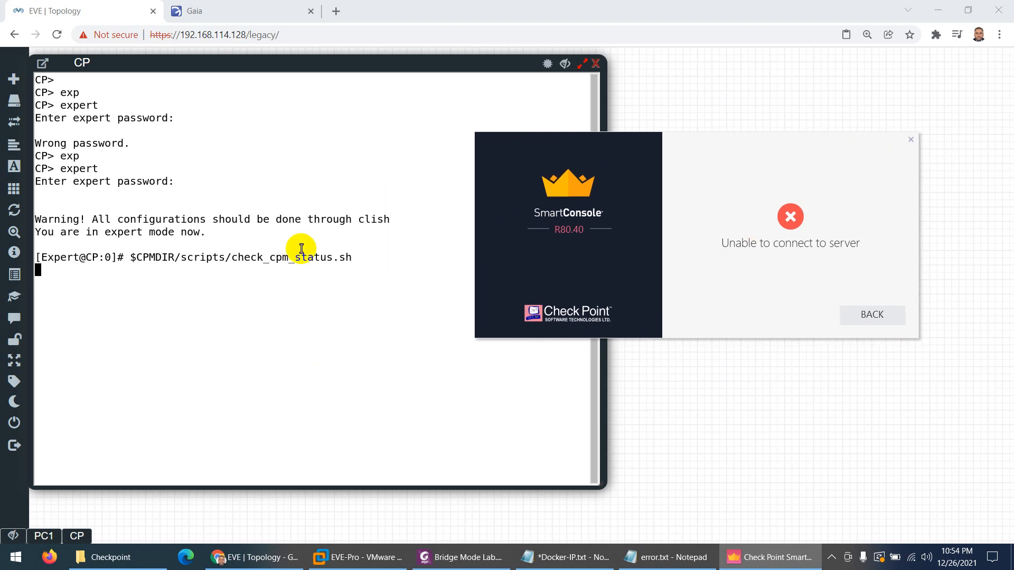
Retry the SmartConsole login to 192.168.114.50 with the password, then return to the CP console
click(871, 314)
text(•)
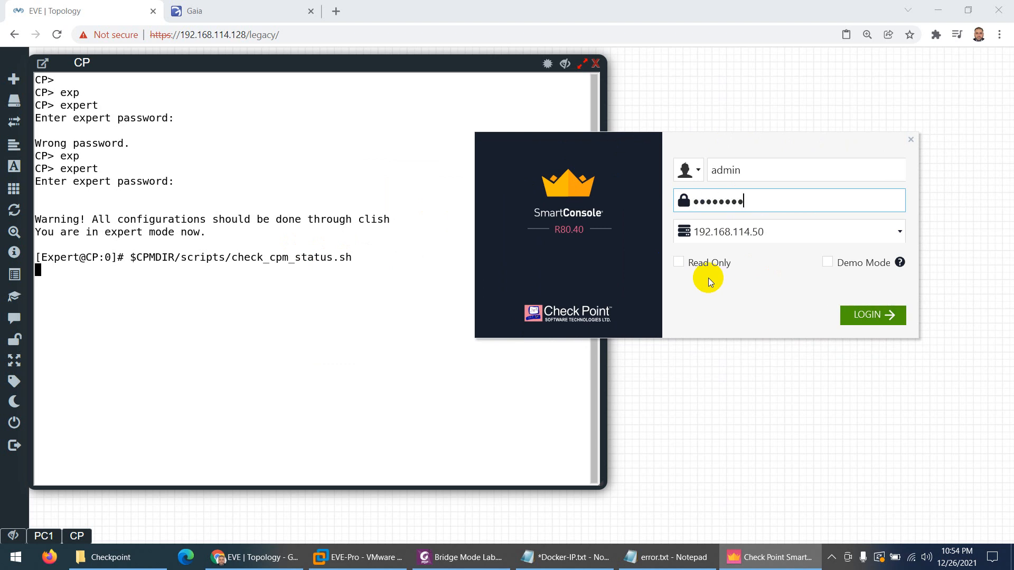
key(Return)
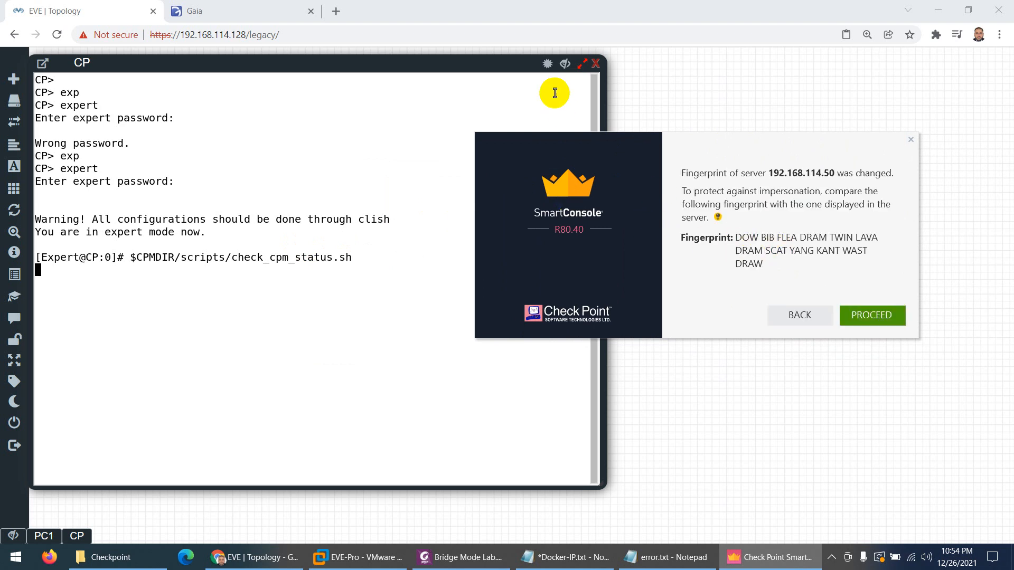
click(165, 266)
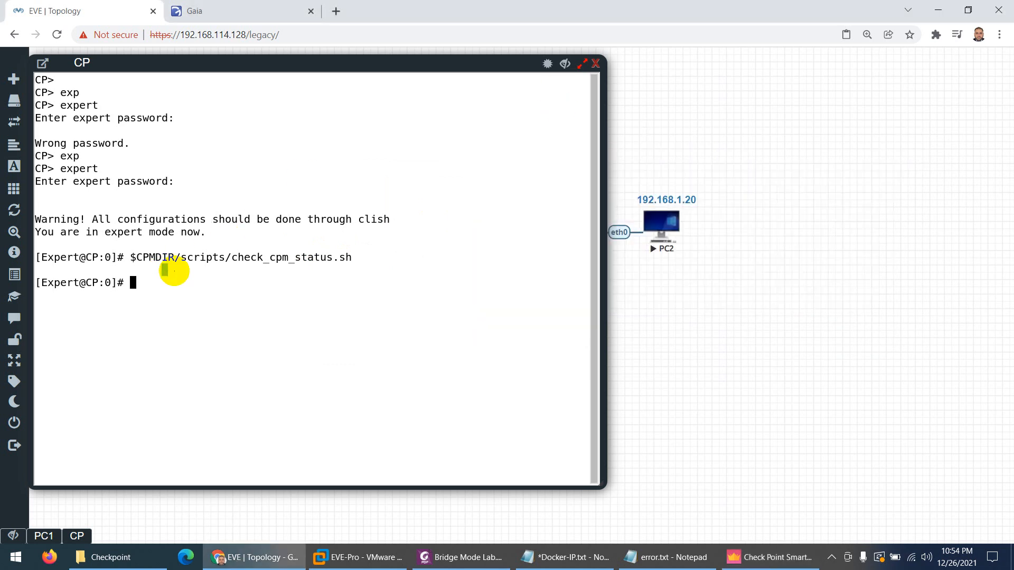
Leave expert mode and launch cpconfig on the CP gateway
text(exit)
key(Return)
key(Return)
text(cpan)
key(Tab)
text(c)
key(Tab)
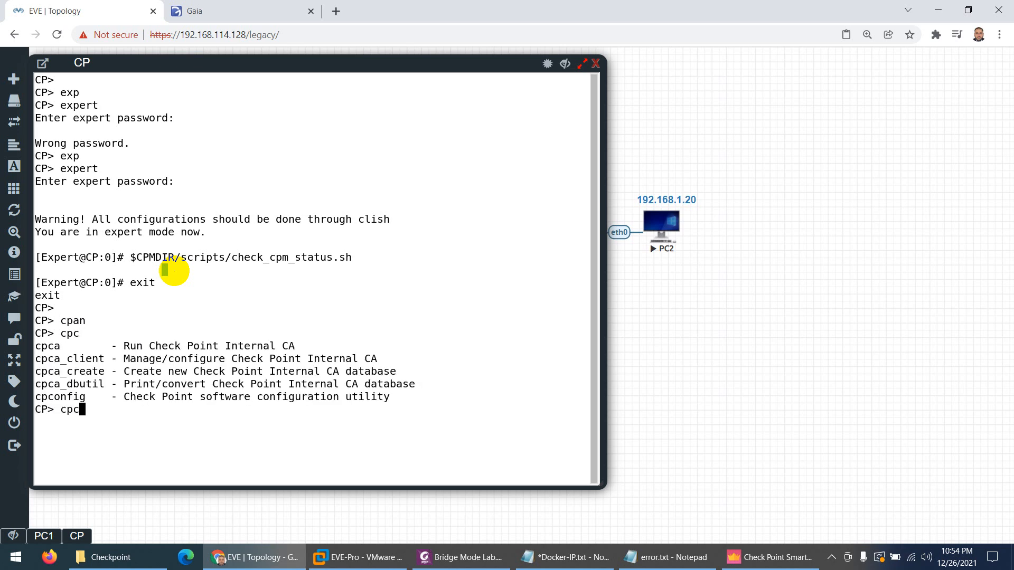
key(BackSpace)
text(pcon)
key(Tab)
key(Return)
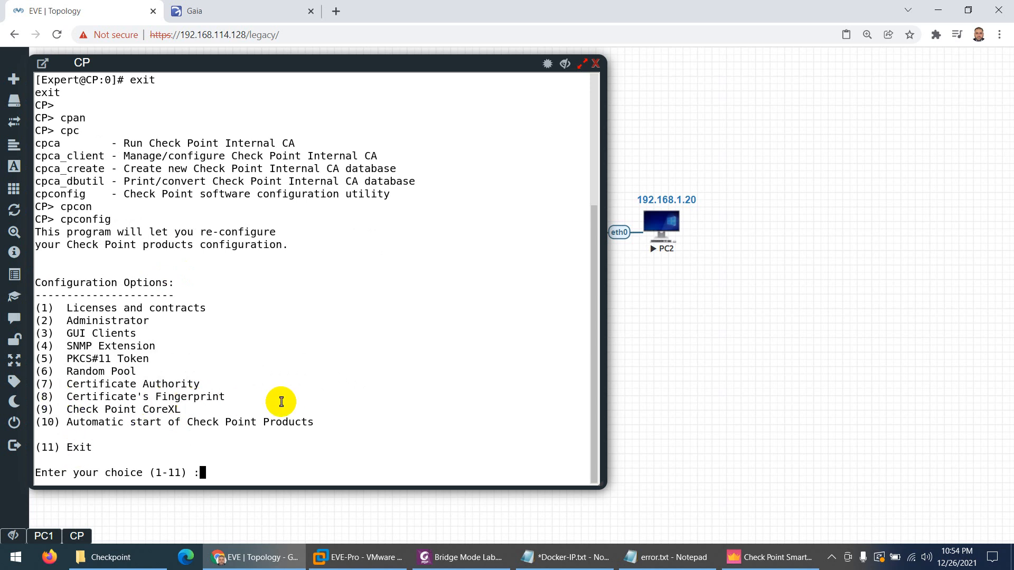
Show the certificate fingerprint (option 8), accept the matching one in SmartConsole, and close the console
text(8)
key(Return)
click(771, 558)
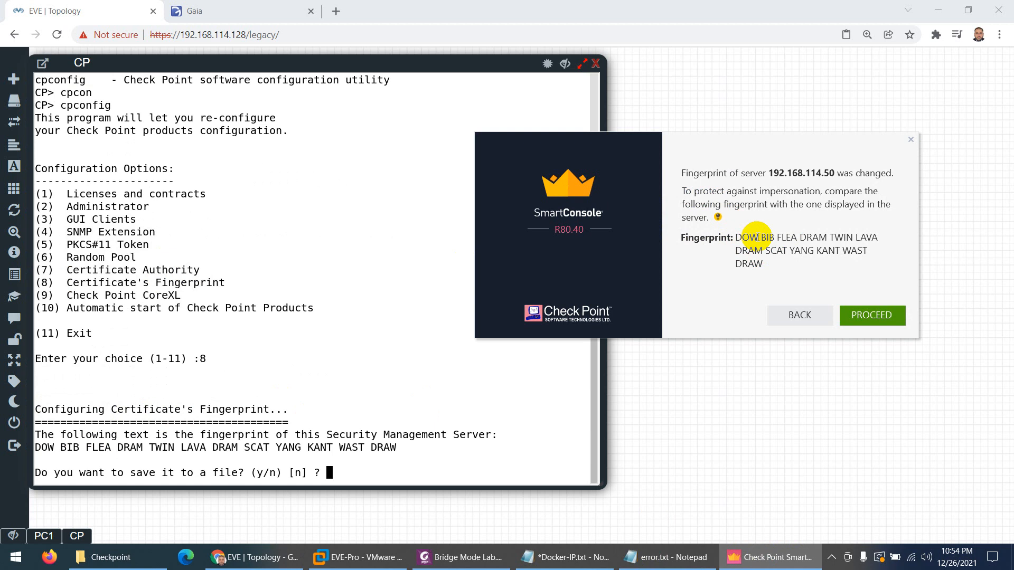
drag(41, 448, 67, 448)
click(785, 554)
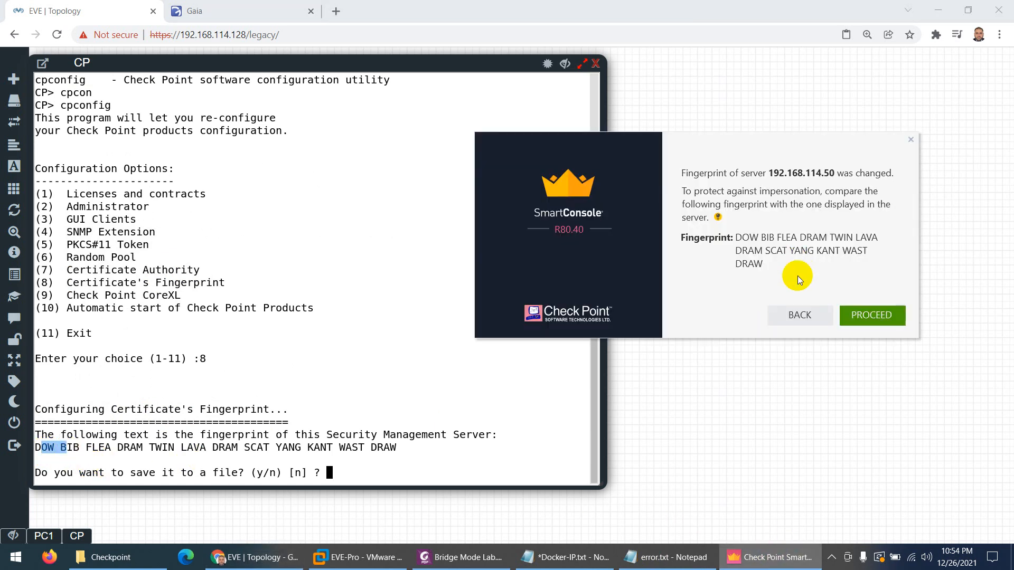
click(872, 316)
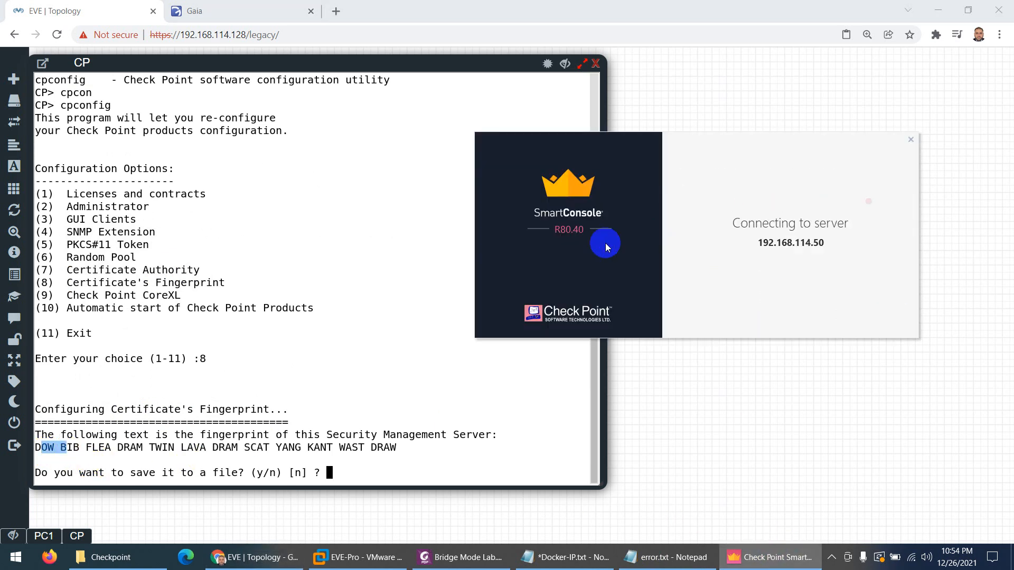
click(596, 64)
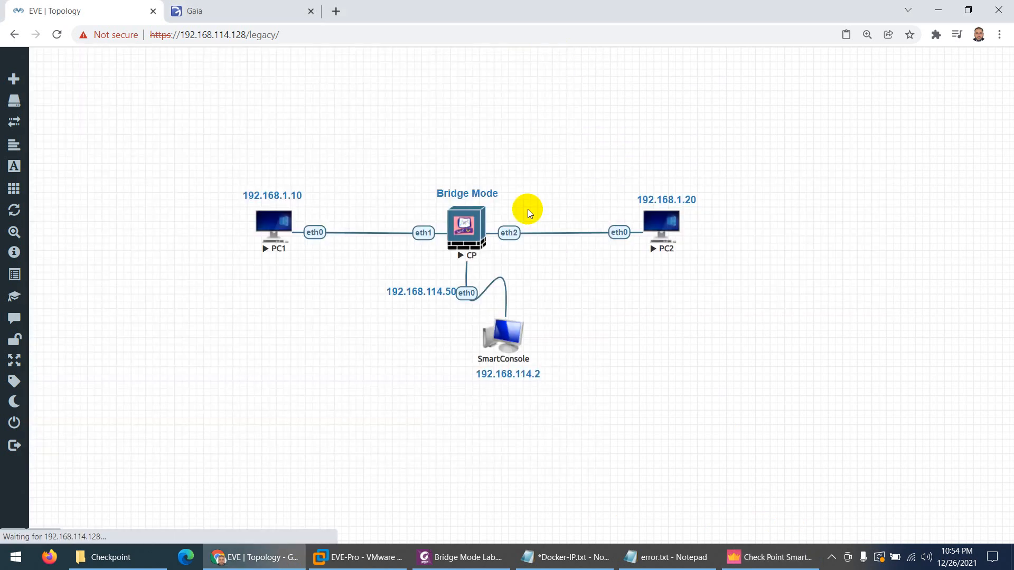
Bring forward PC1's browser timing out on 192.168.1.20 and SmartConsole's connecting window
click(770, 557)
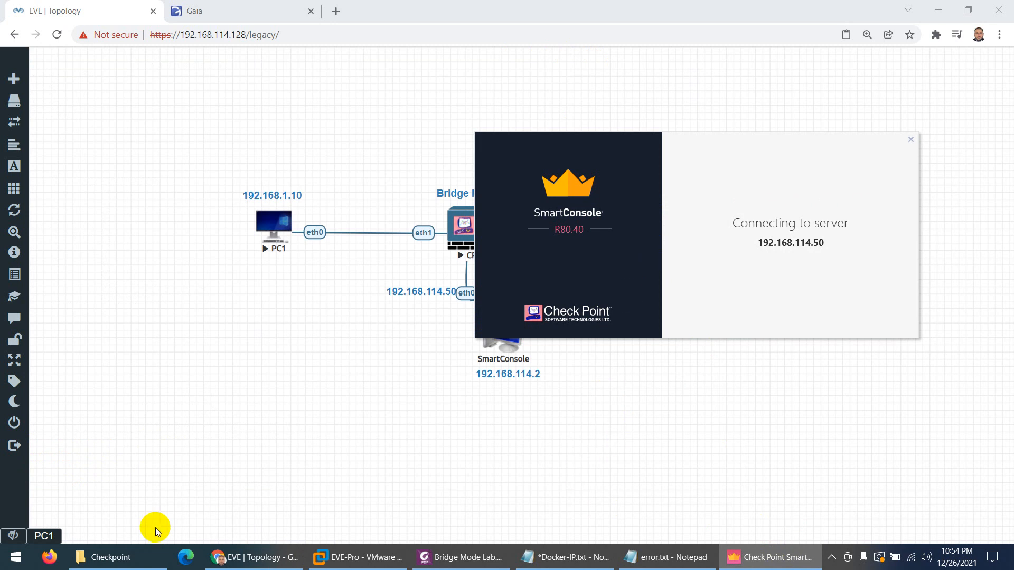
click(46, 536)
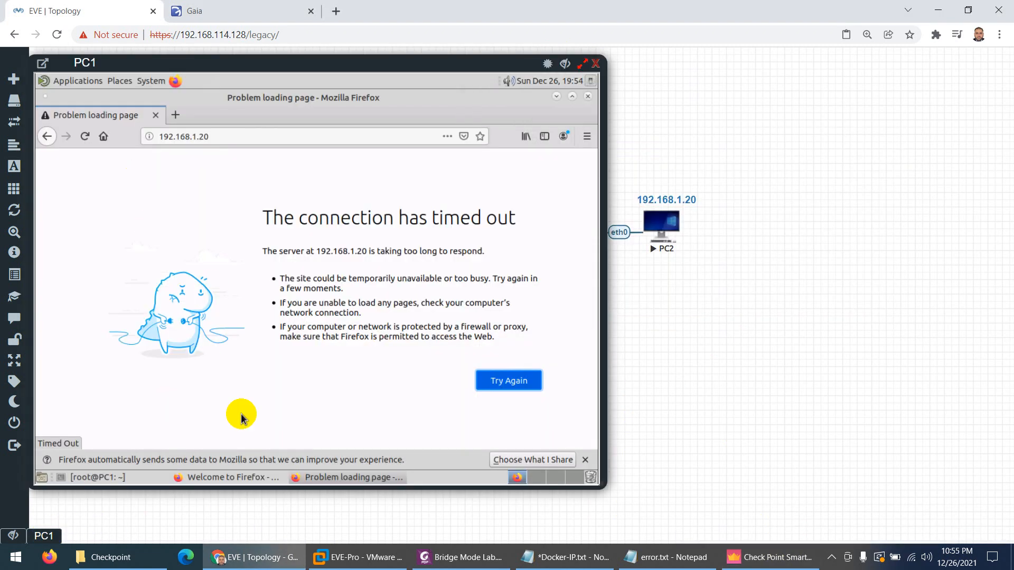
click(91, 478)
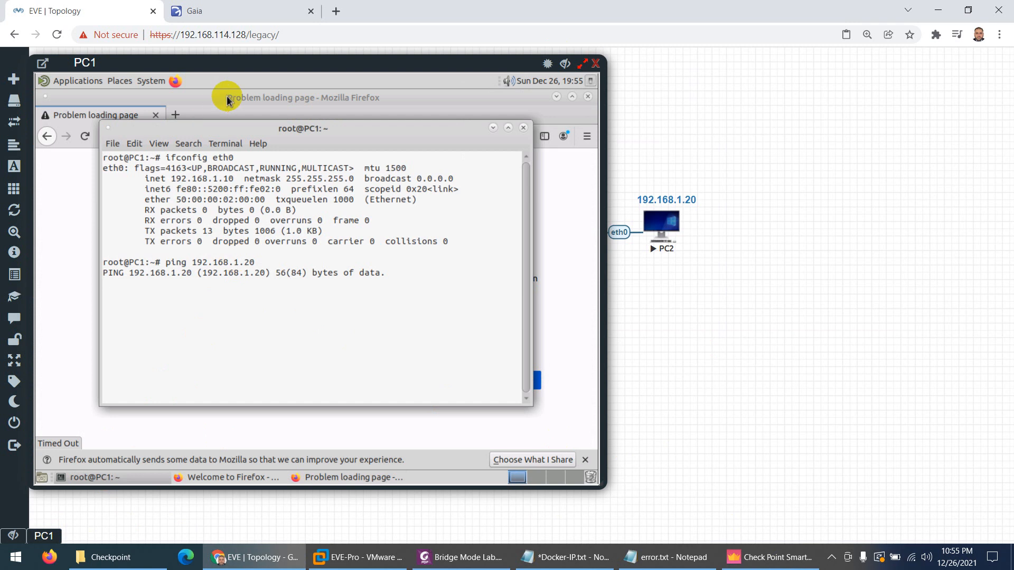
click(98, 119)
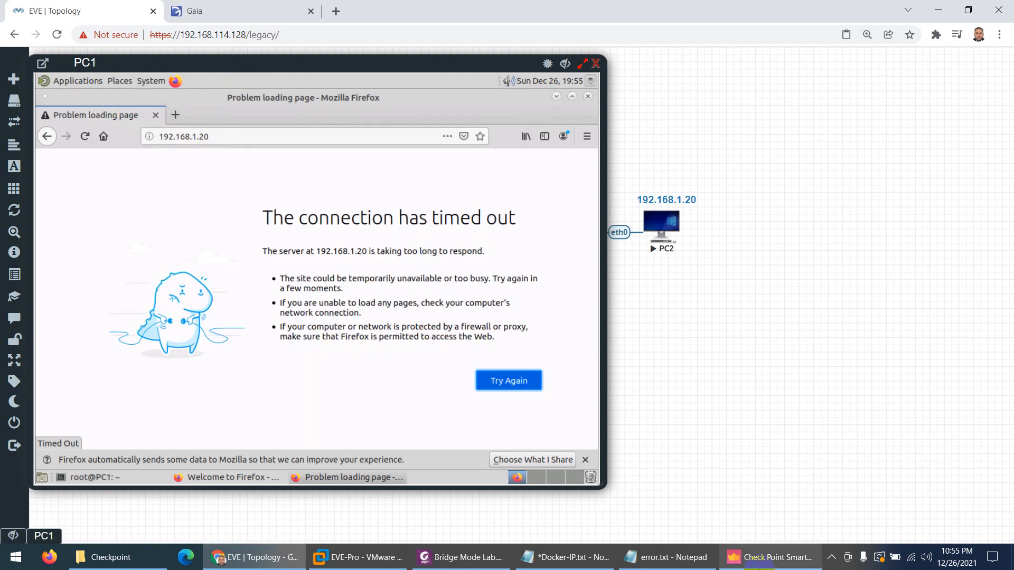
click(748, 564)
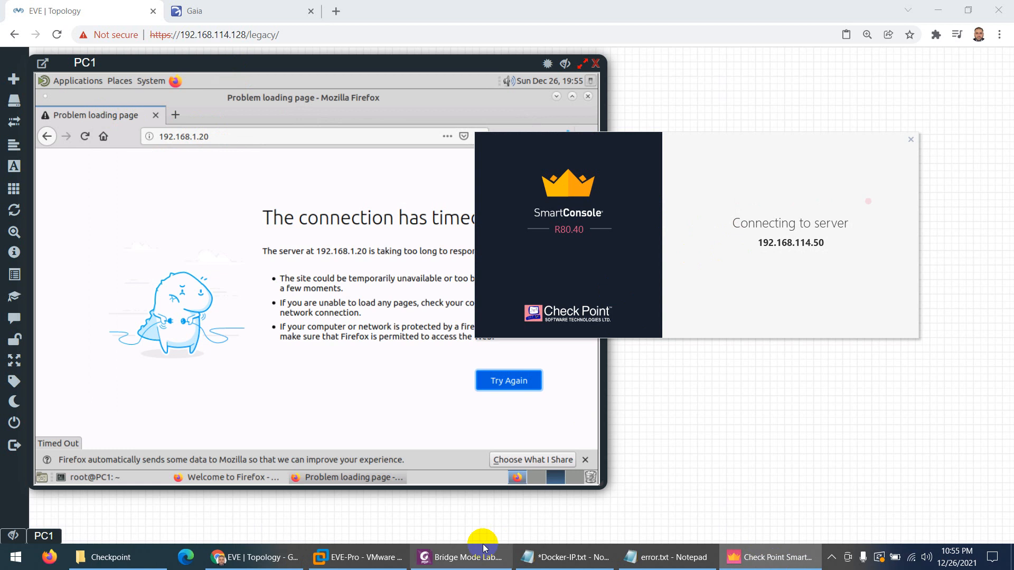
click(466, 559)
Scroll the Bridge Mode Lab PDF from page 12 to page 18, where PC1 reaches PC2
scroll(359, 263, down, 5)
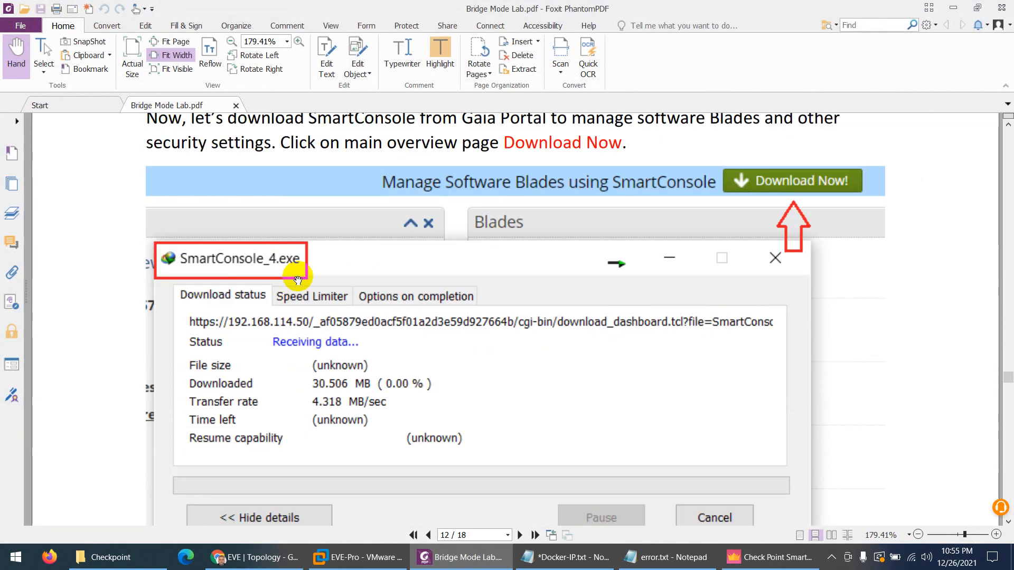
scroll(358, 262, down, 9)
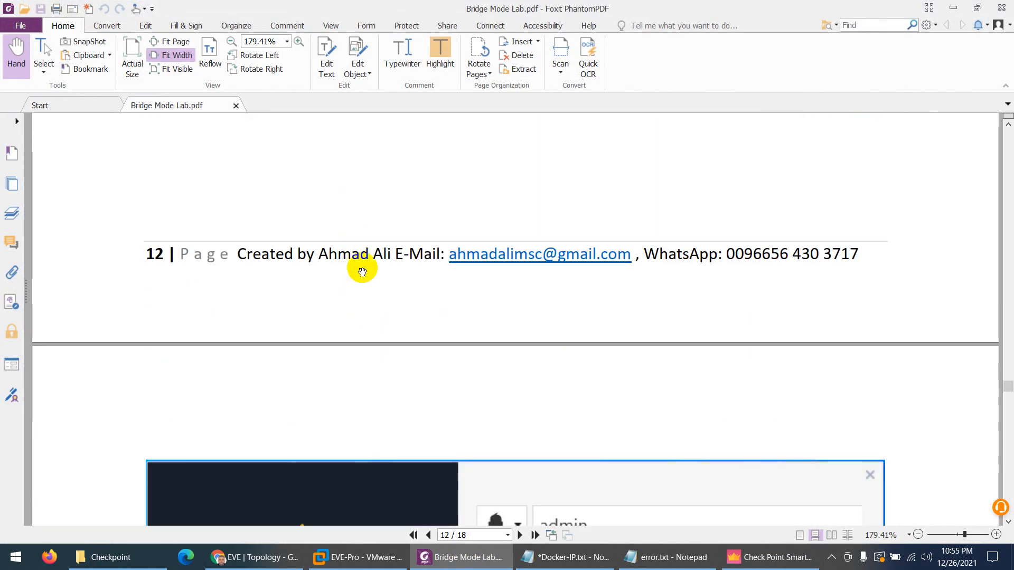
scroll(392, 271, up, 4)
scroll(392, 271, down, 8)
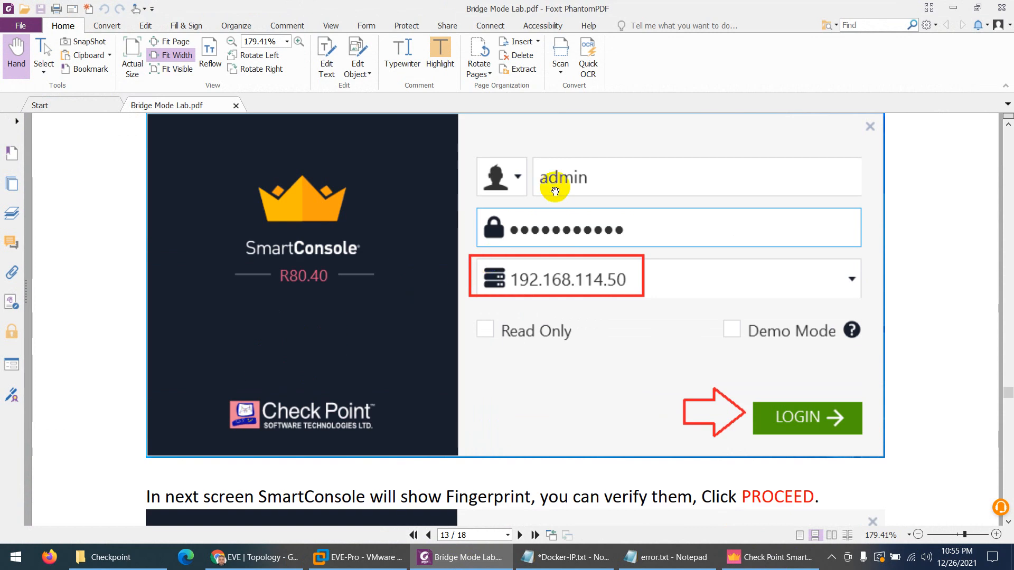
scroll(542, 222, down, 2)
scroll(572, 227, down, 1)
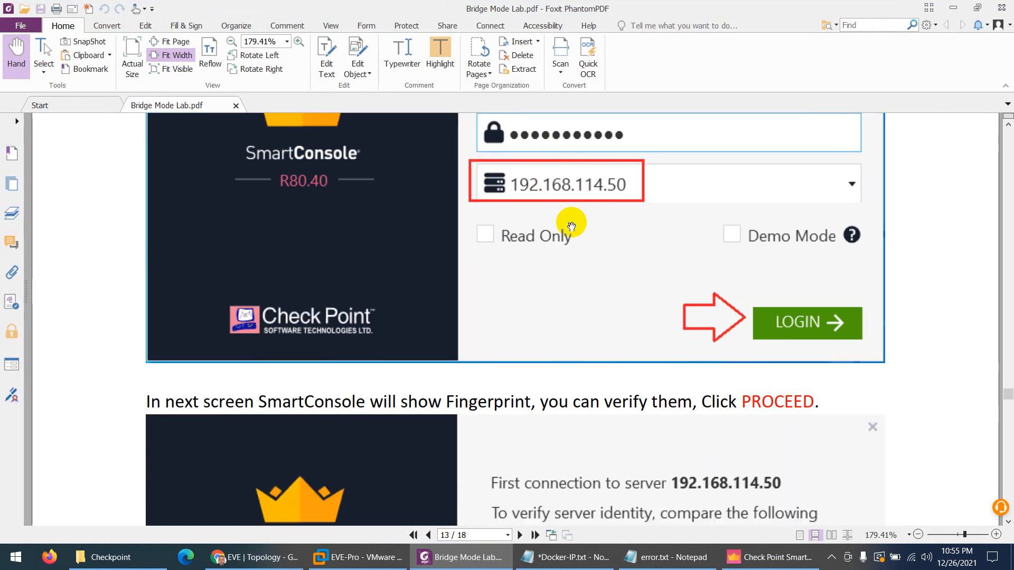
scroll(572, 227, down, 5)
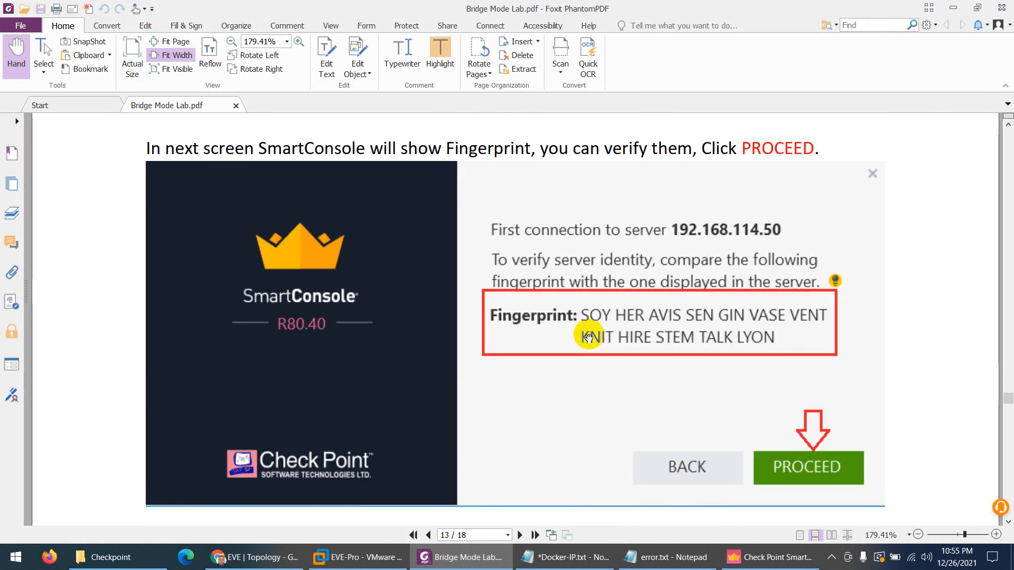
scroll(585, 332, down, 3)
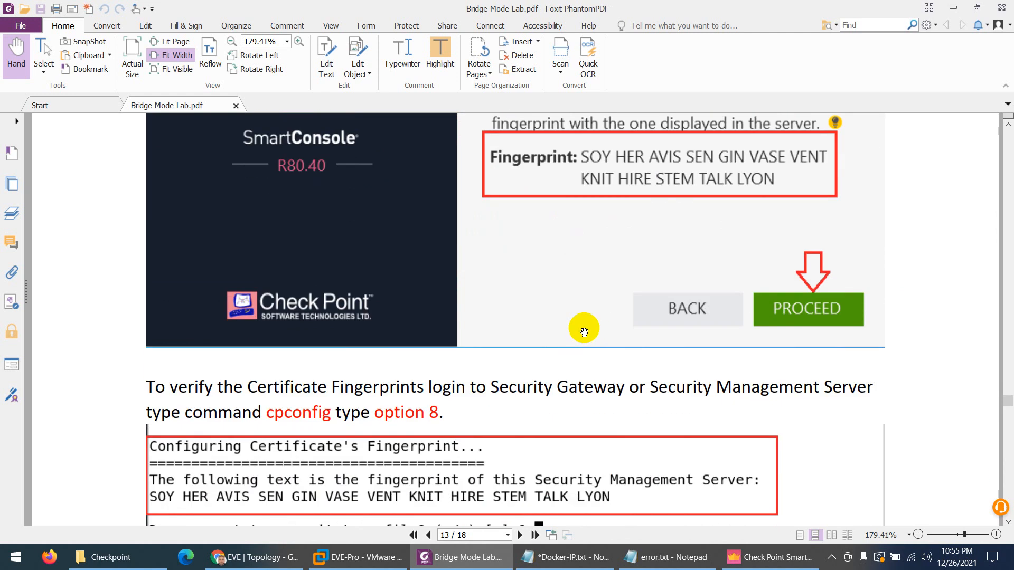
scroll(585, 332, down, 3)
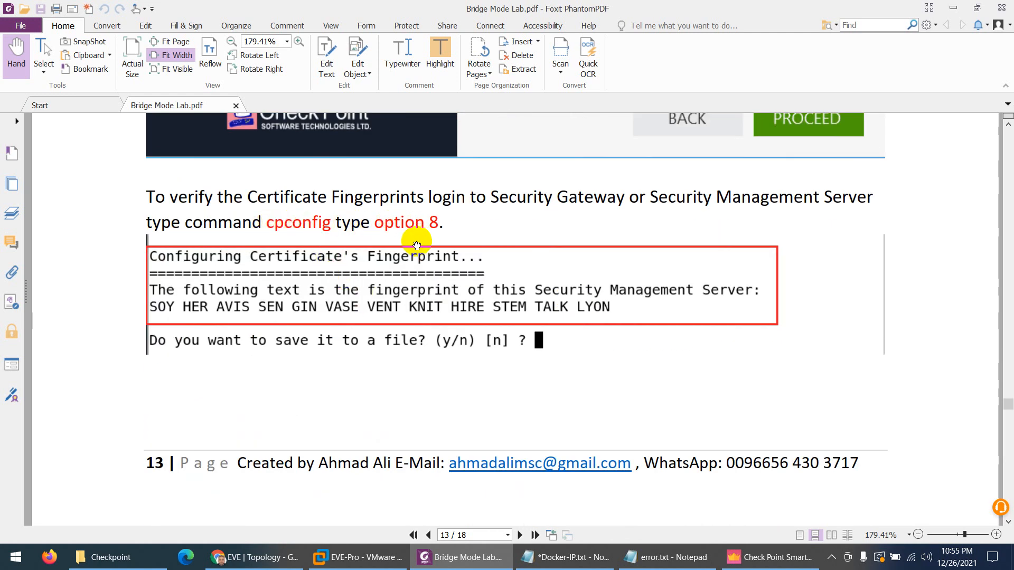
scroll(415, 253, down, 9)
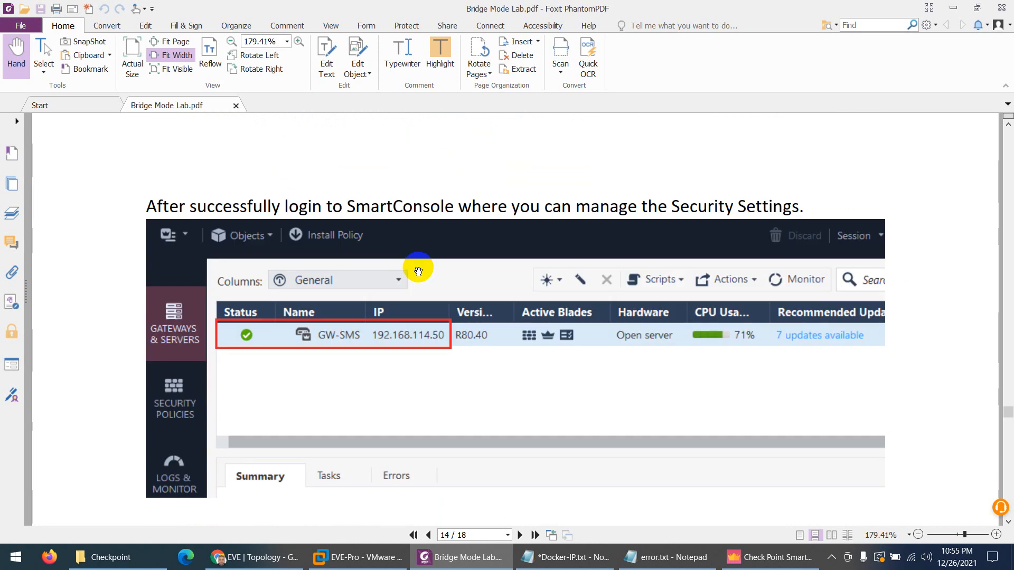
scroll(418, 271, down, 1)
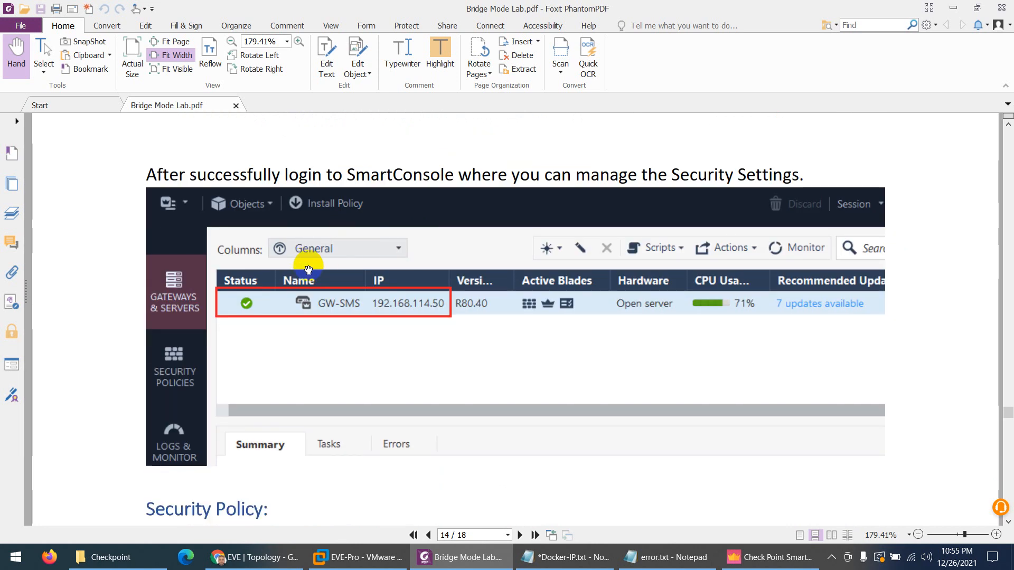
scroll(309, 270, down, 1)
scroll(417, 298, down, 5)
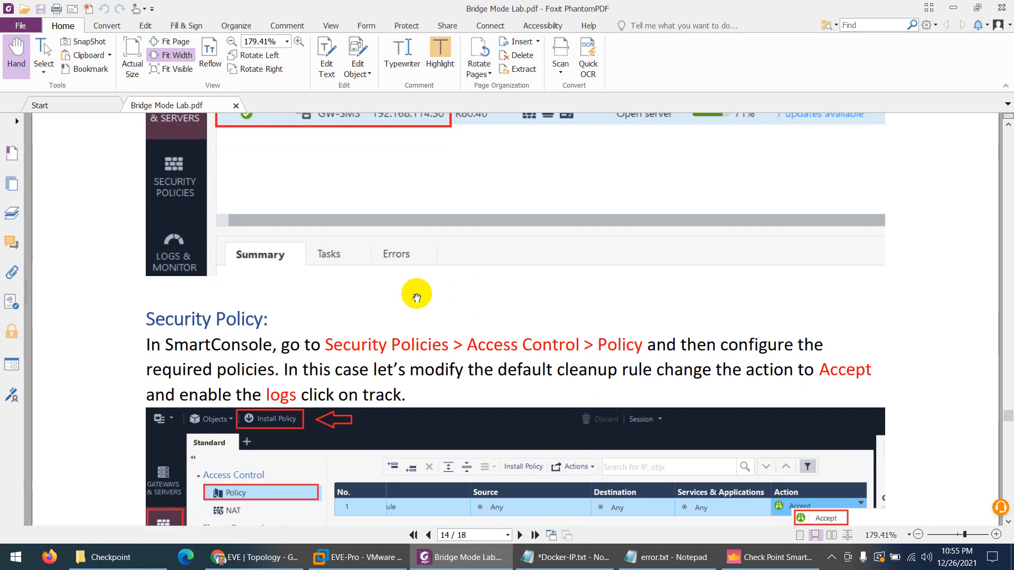
scroll(416, 298, down, 3)
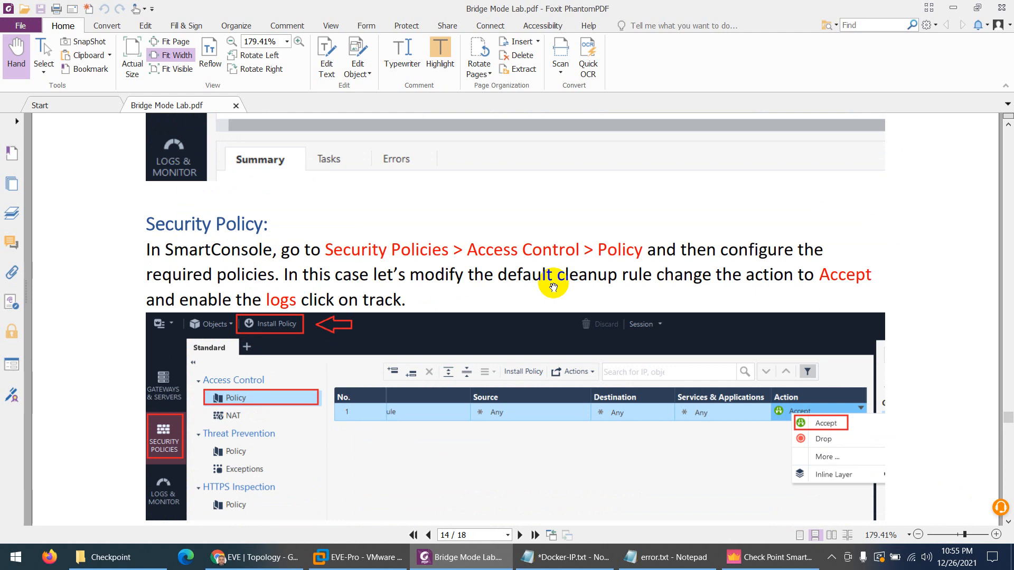
scroll(552, 285, down, 1)
scroll(465, 307, down, 2)
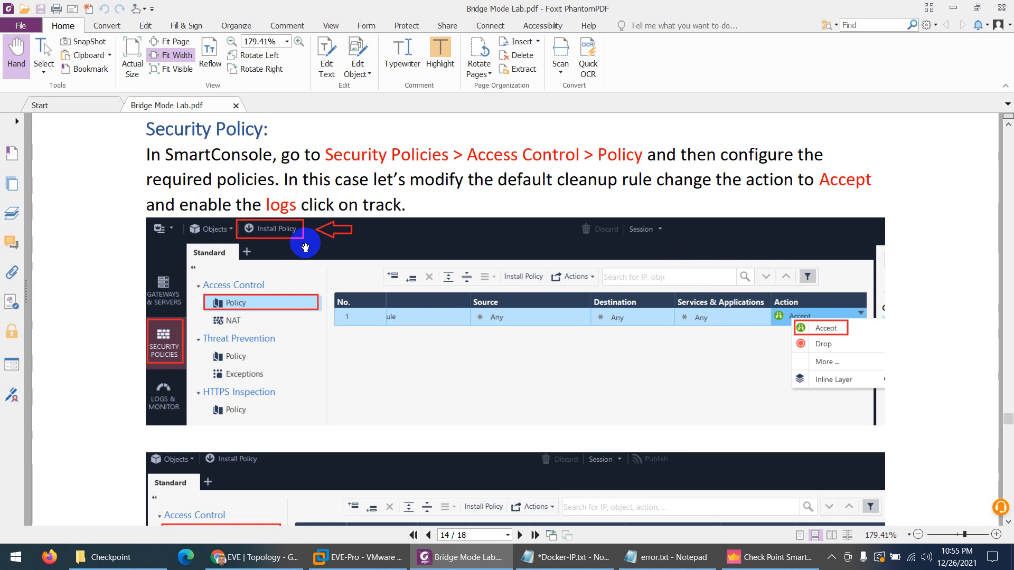
scroll(412, 286, down, 4)
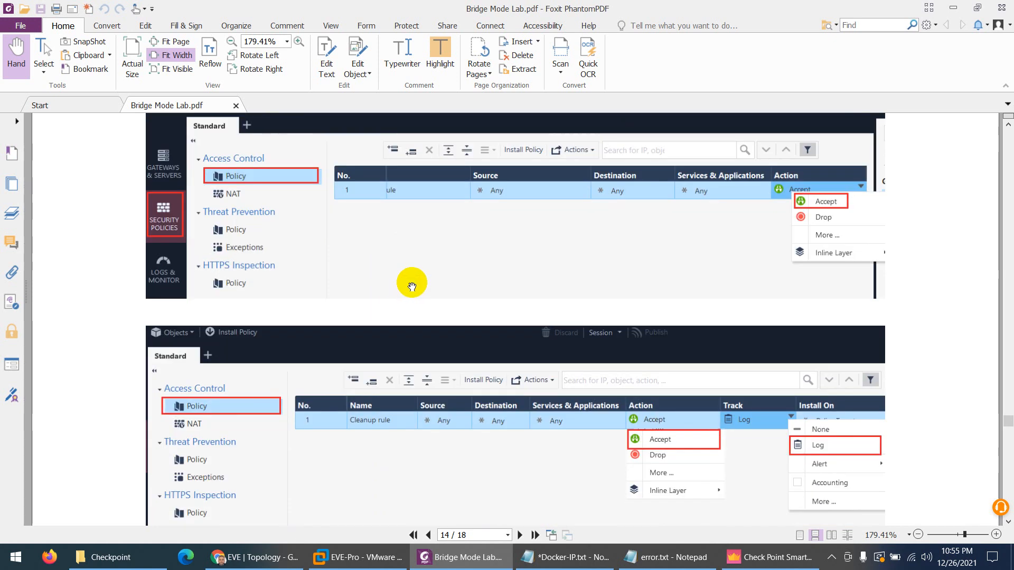
scroll(412, 286, down, 20)
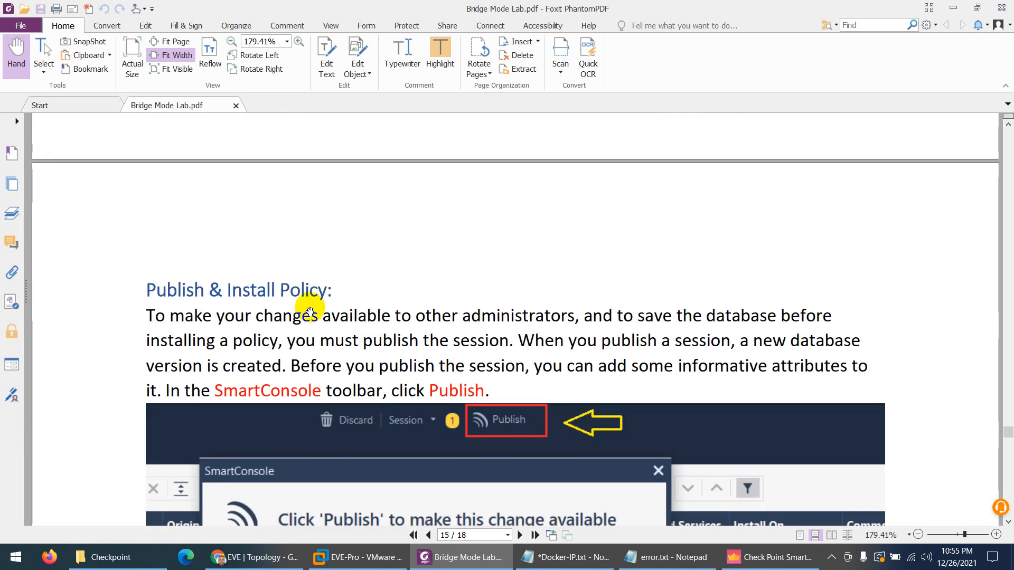
scroll(296, 296, down, 20)
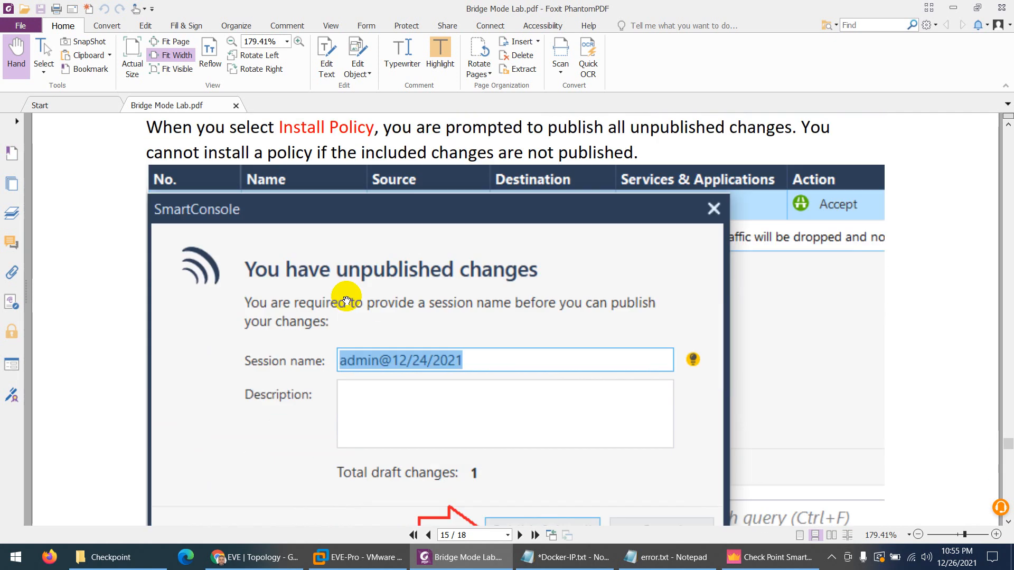
scroll(346, 300, down, 20)
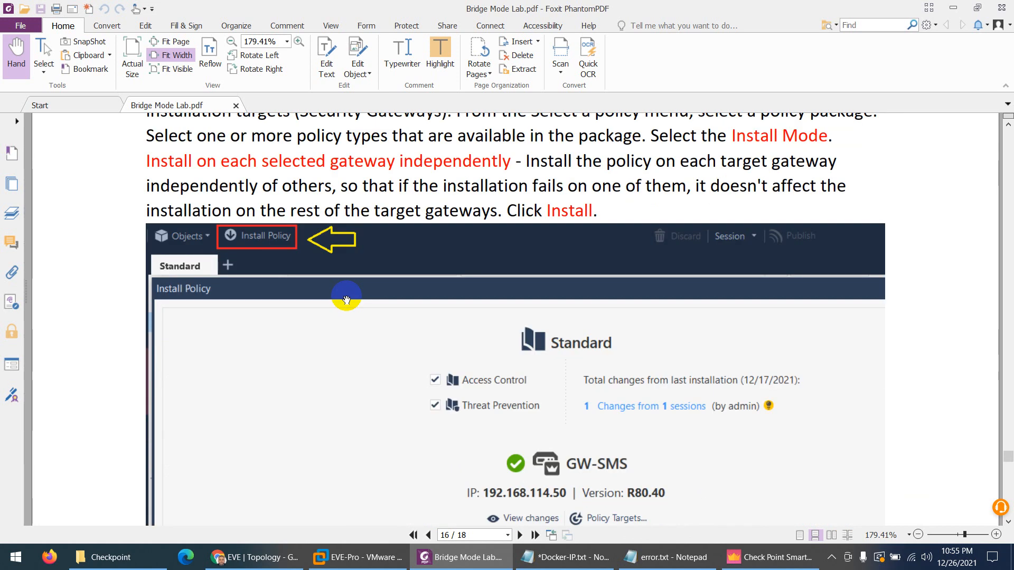
scroll(347, 300, down, 20)
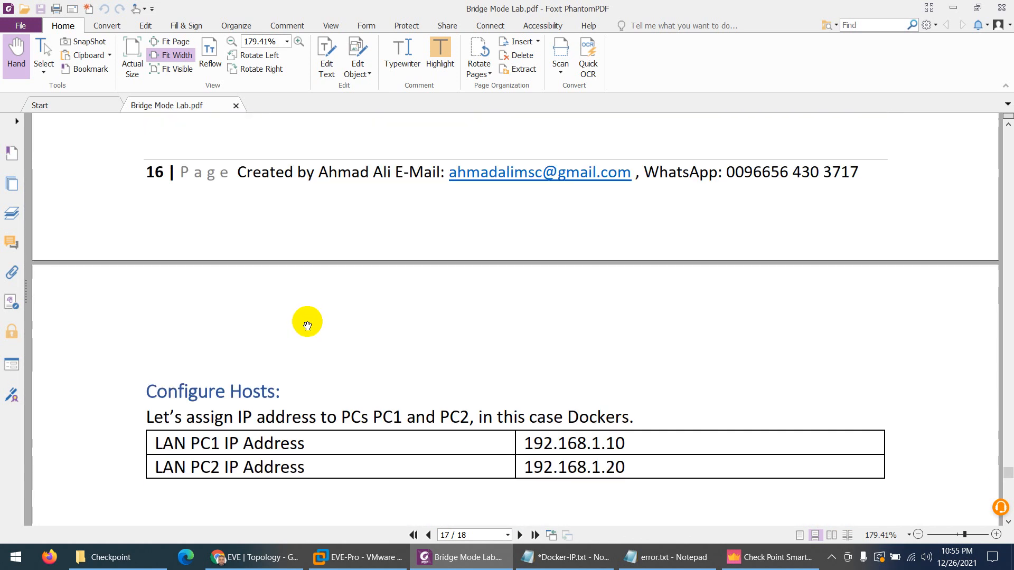
scroll(308, 326, down, 20)
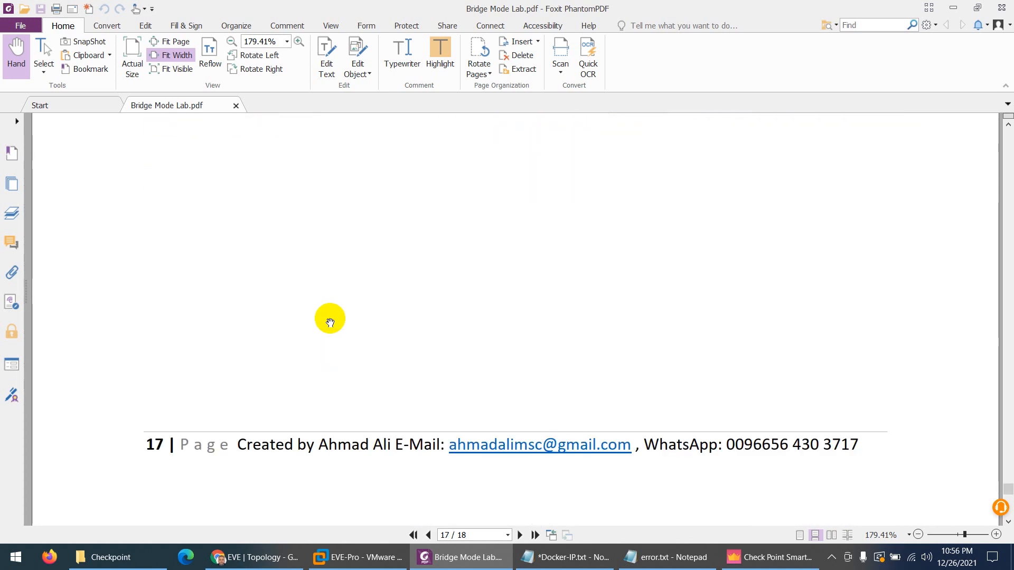
scroll(330, 323, down, 20)
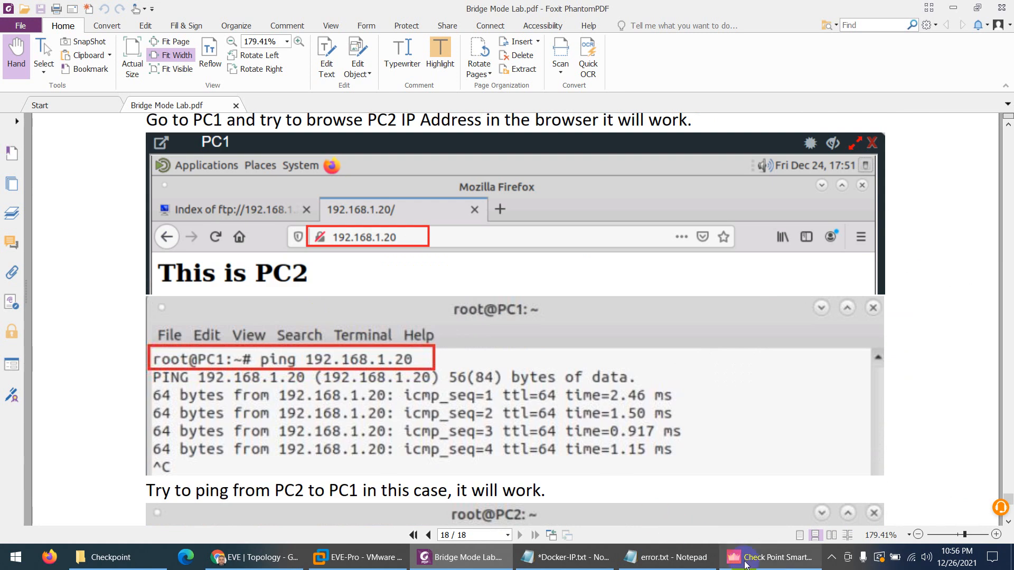
Retry the SmartConsole login to 192.168.114.50 three times with the password, then return to EVE-NG
click(746, 565)
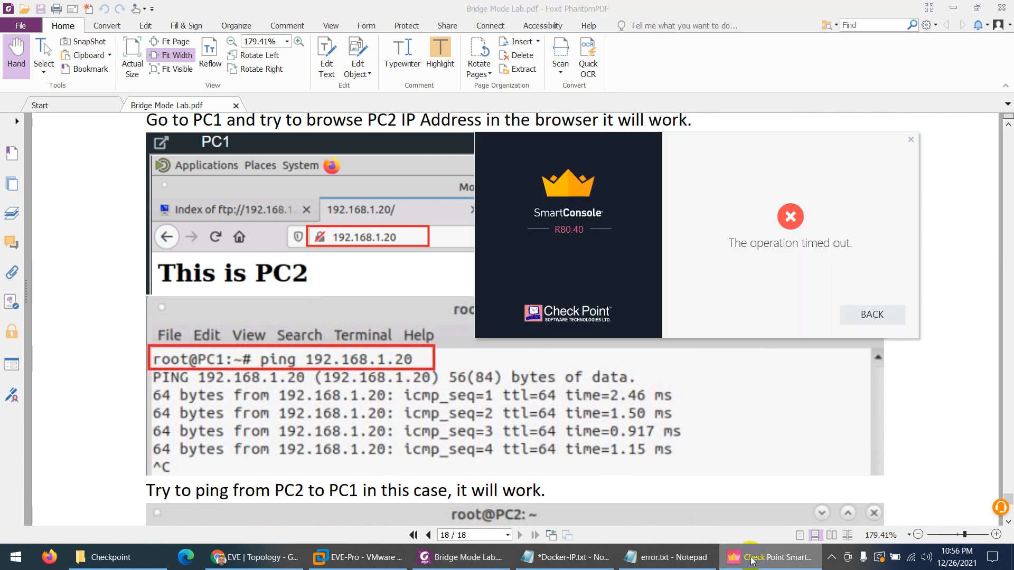
click(868, 320)
text(vpn123)
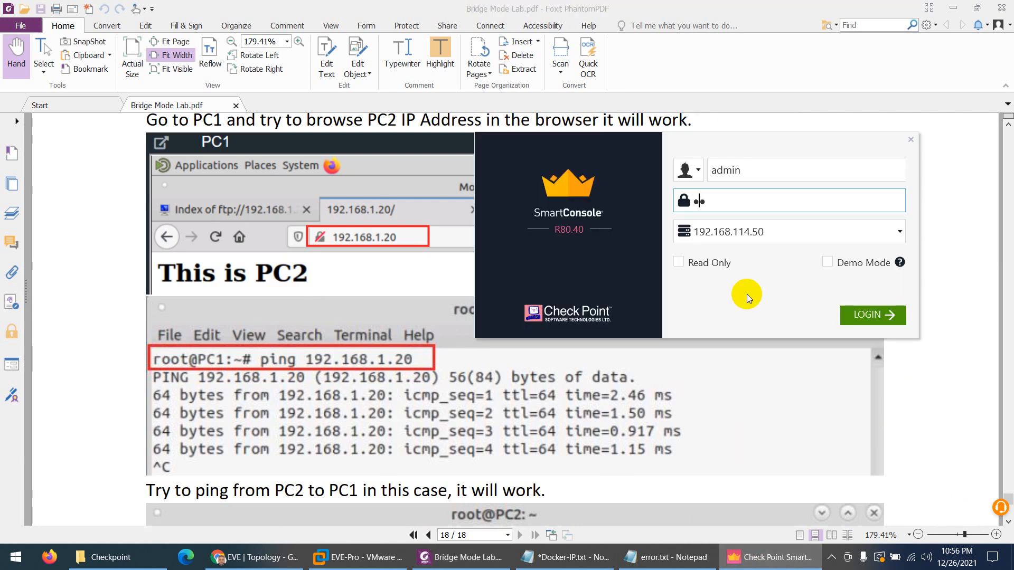
text(45678)
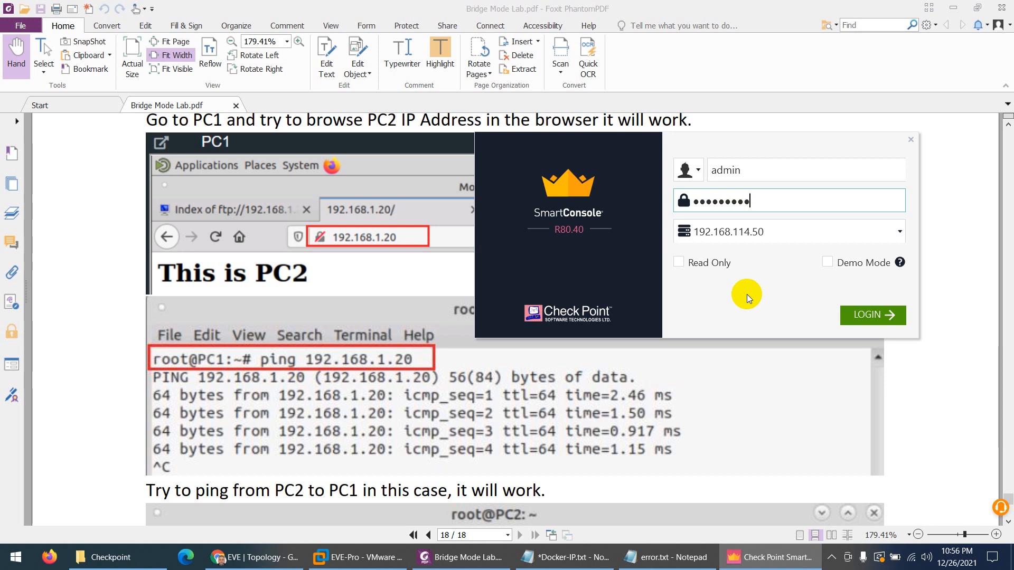
click(845, 312)
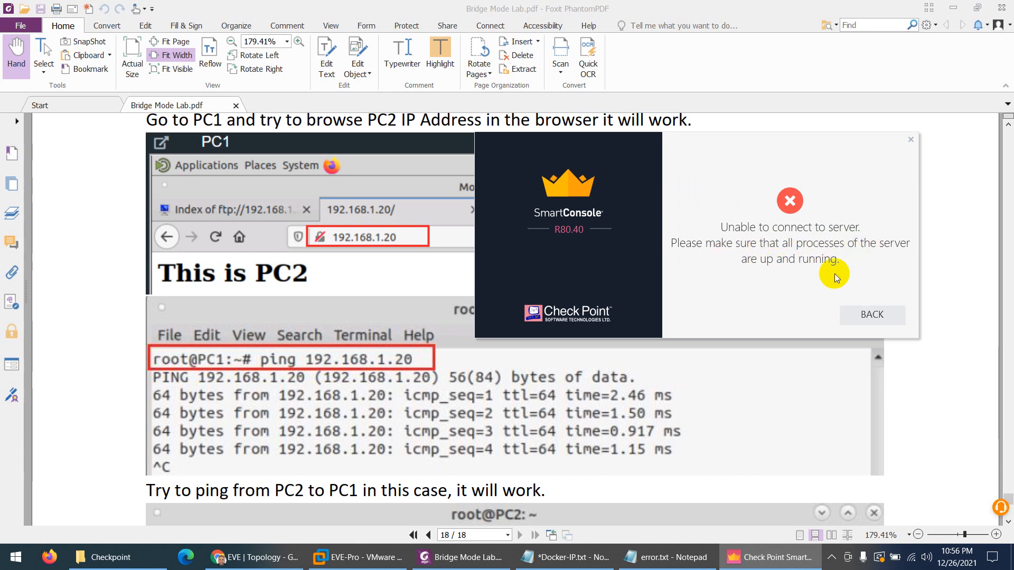
click(869, 314)
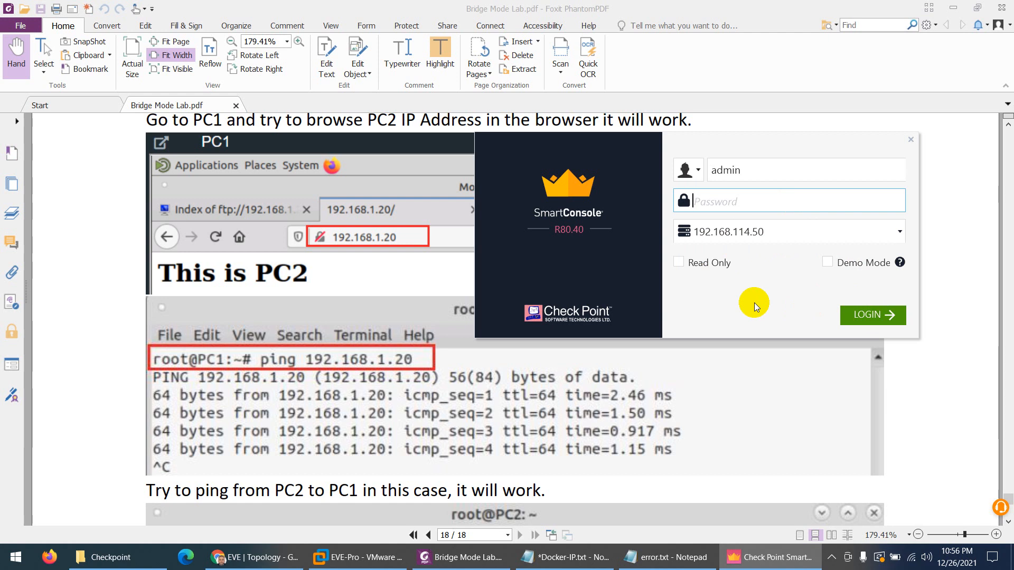
text(vpn123*****)
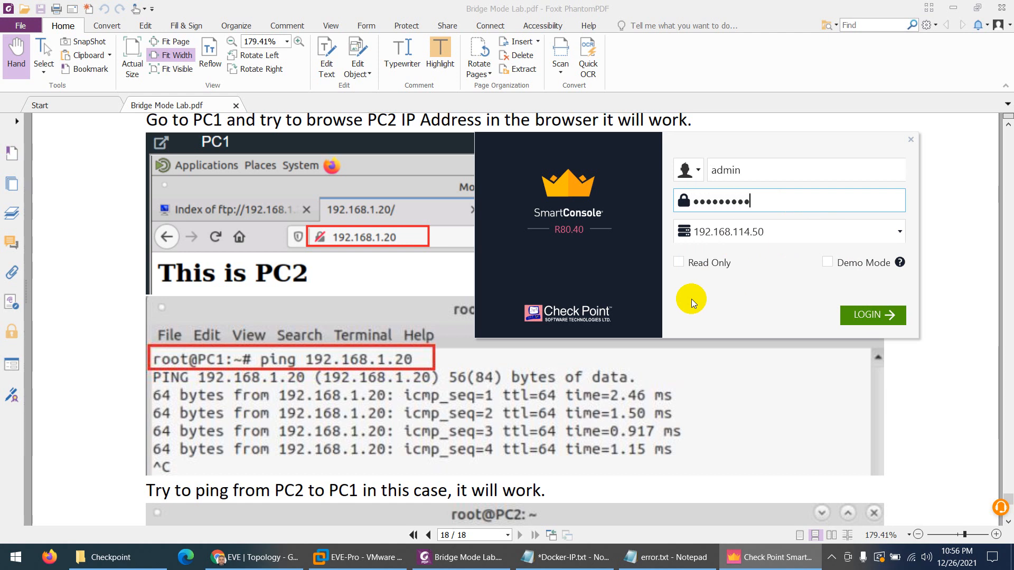
key(Return)
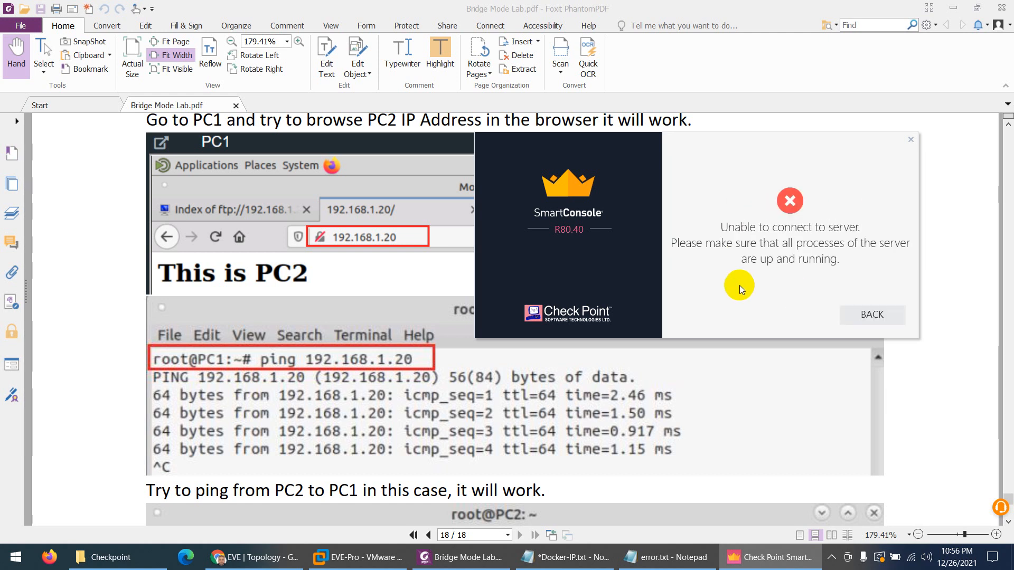
click(871, 315)
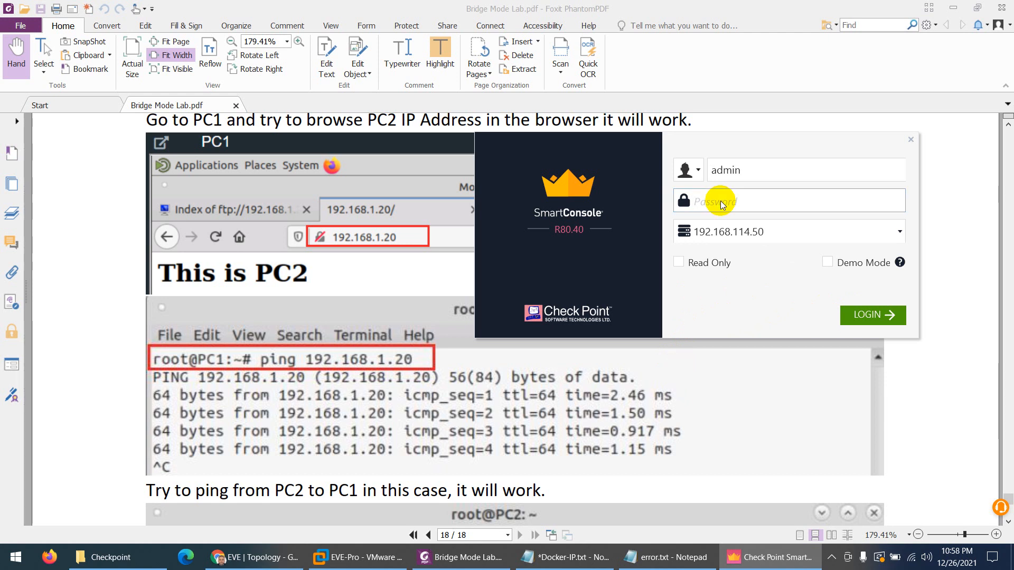
text(•••••••••••)
click(871, 316)
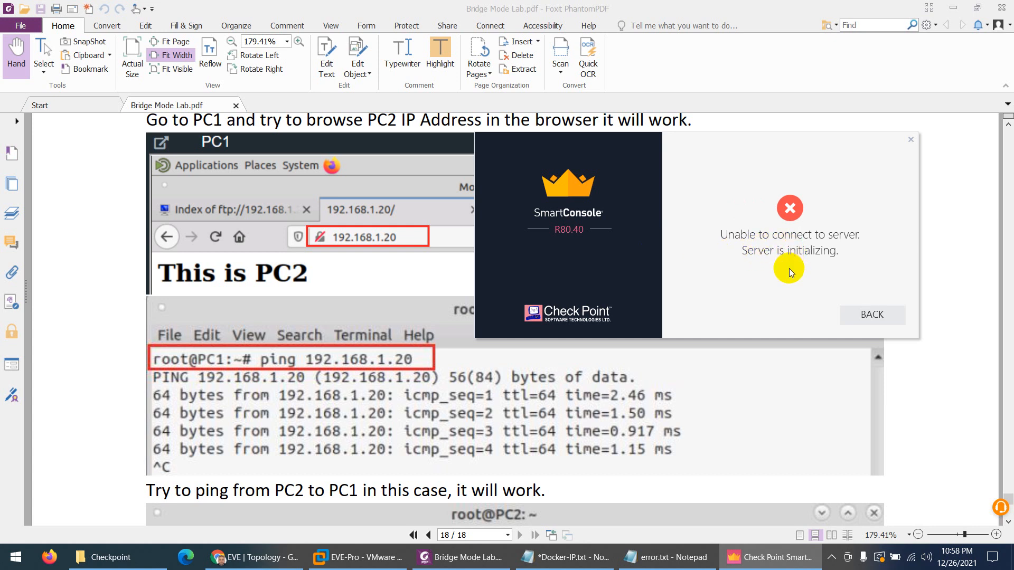
click(255, 557)
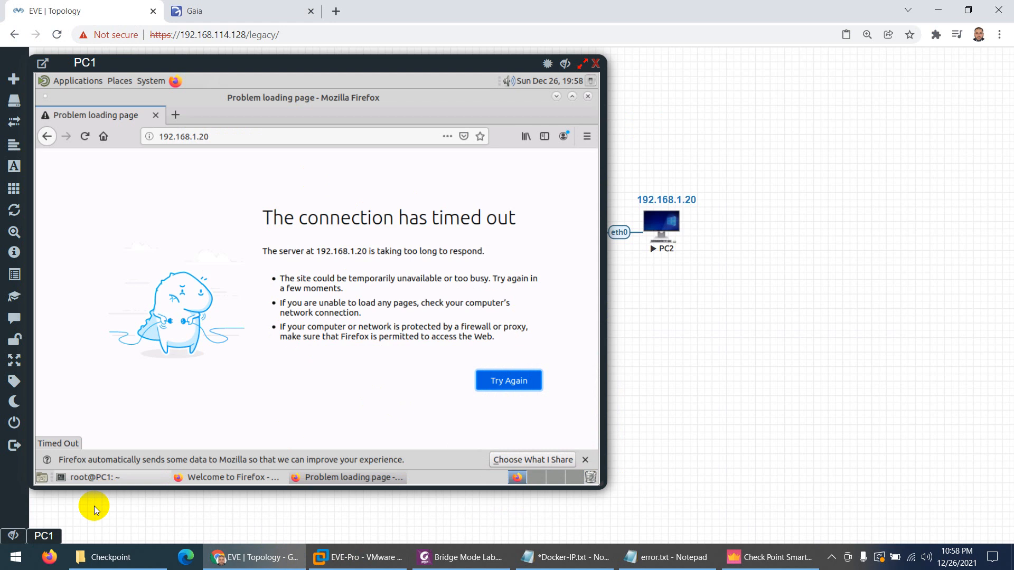
Move the EVE-NG browser aside to reveal SmartConsole loading the Standard security policy
click(254, 557)
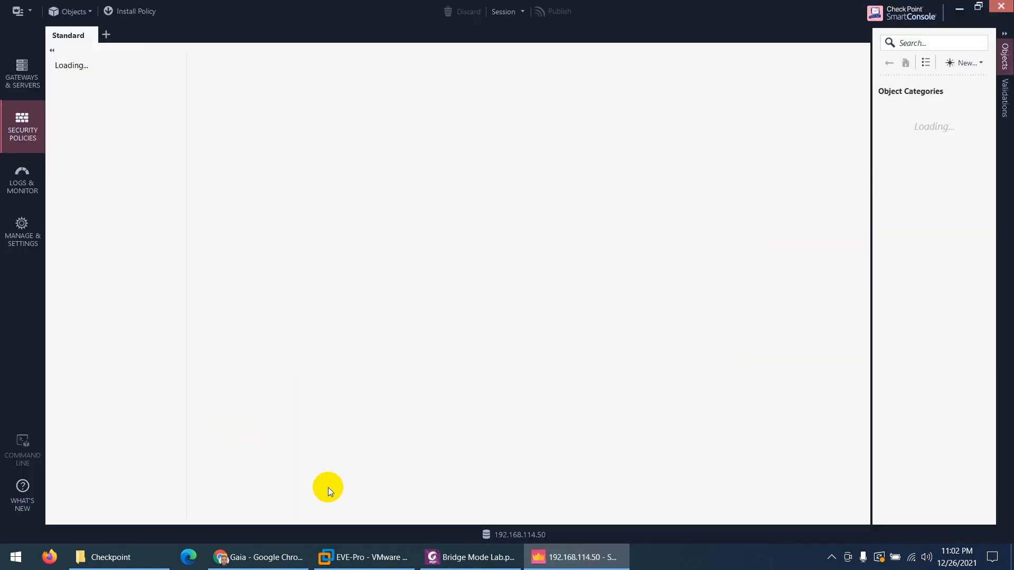
Reopen PC1's console in EVE-NG to confirm 192.168.1.20 still gives no reply
click(272, 556)
click(88, 6)
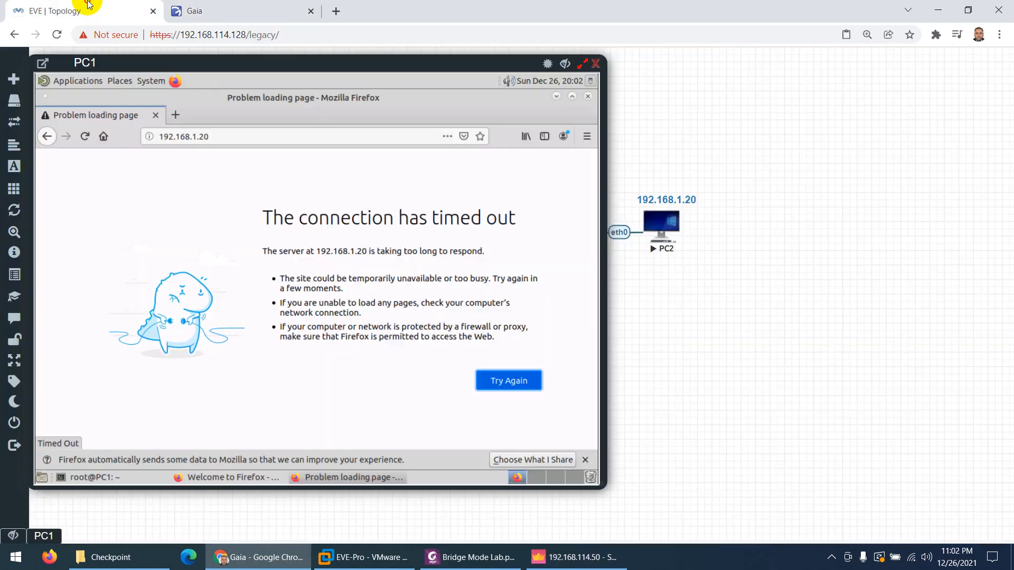
click(564, 64)
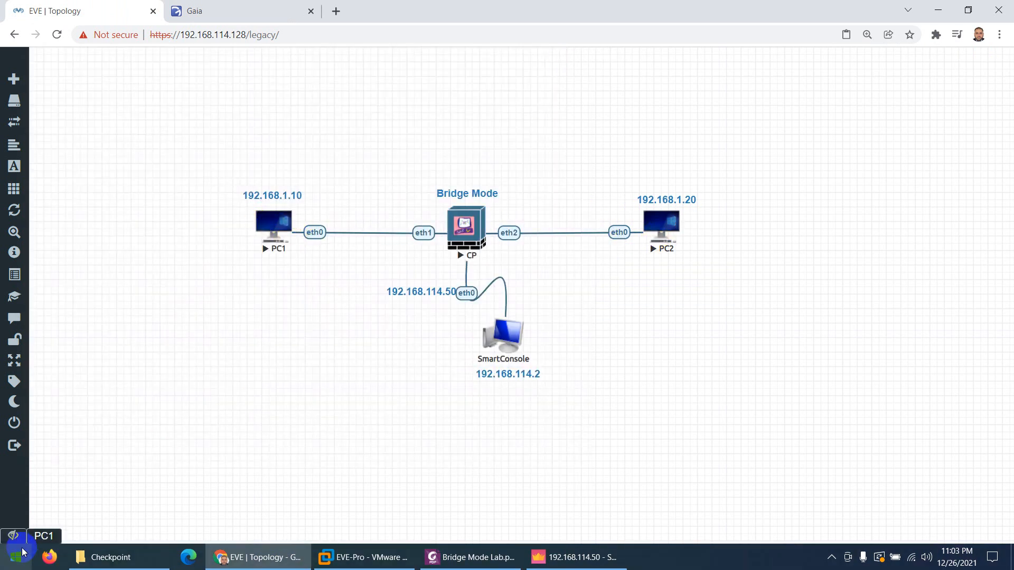
click(43, 536)
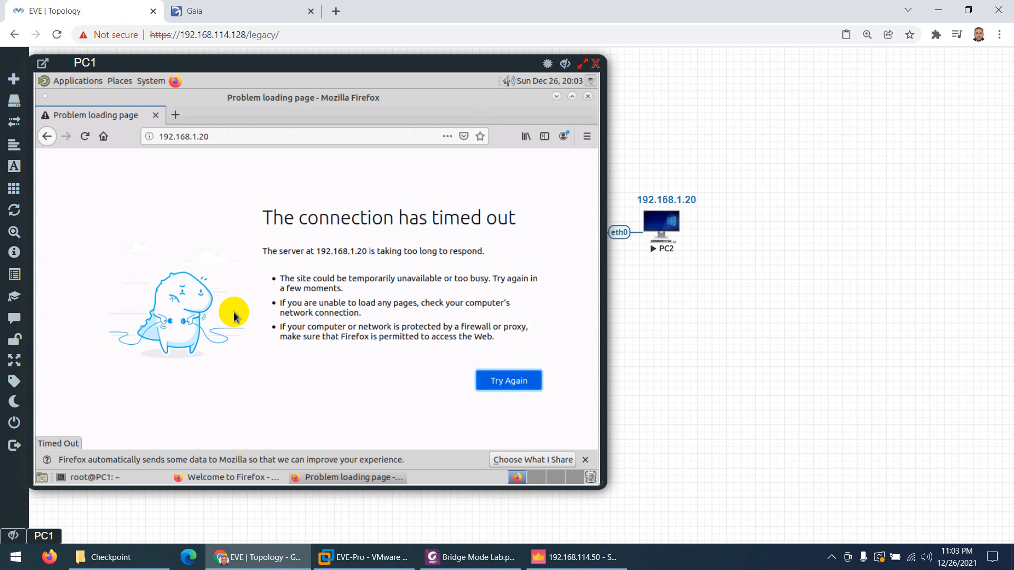
click(111, 477)
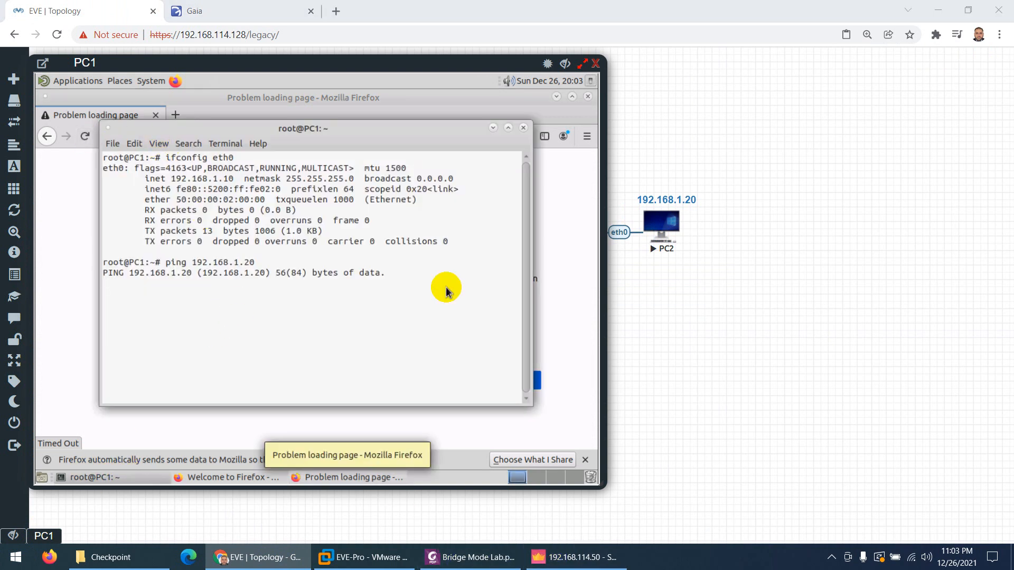
In SmartConsole, open the Cleanup rule's Action choices
click(570, 561)
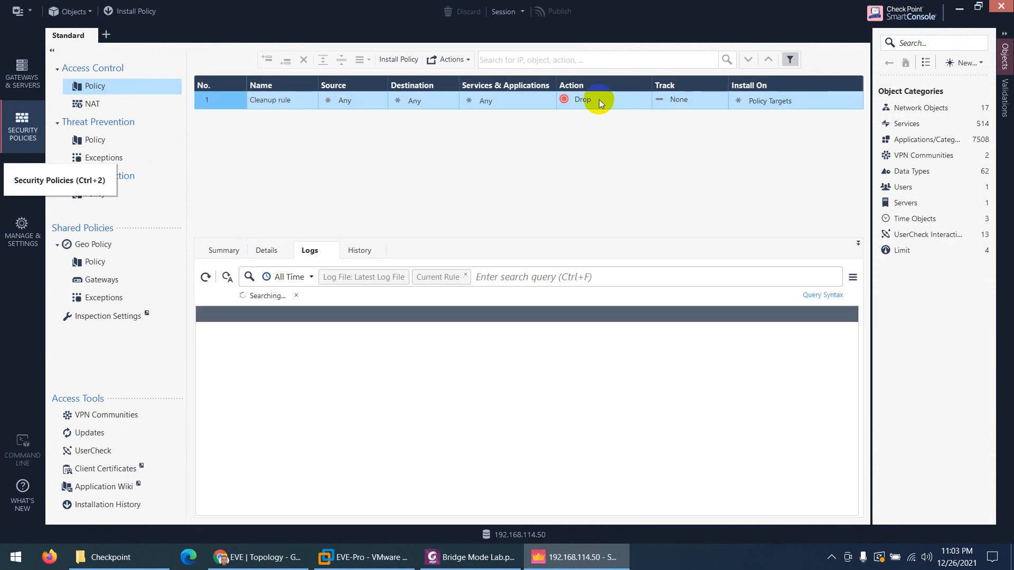
click(647, 94)
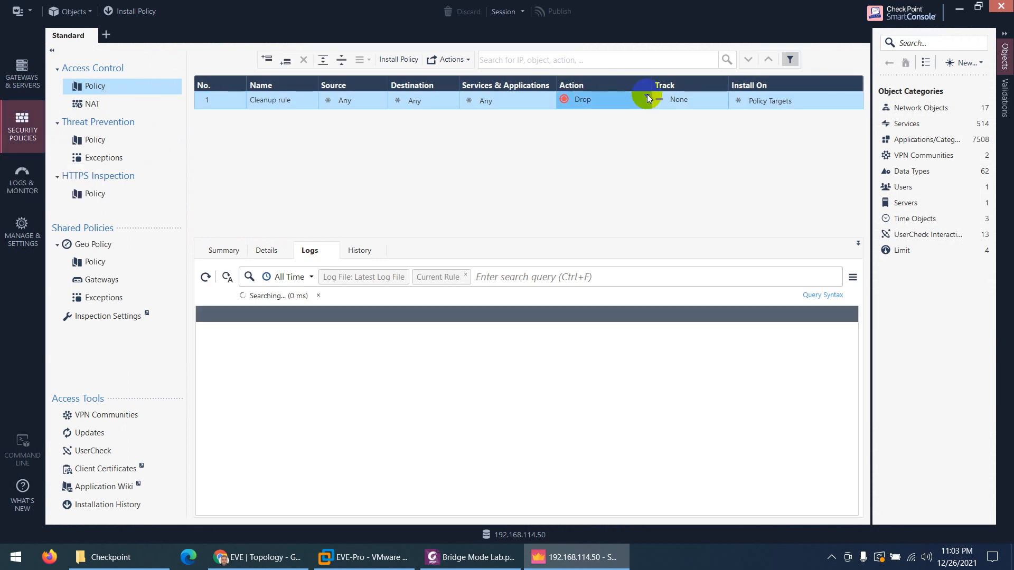
click(647, 97)
Set the Cleanup rule's Action to Accept and its Track to Log
click(668, 109)
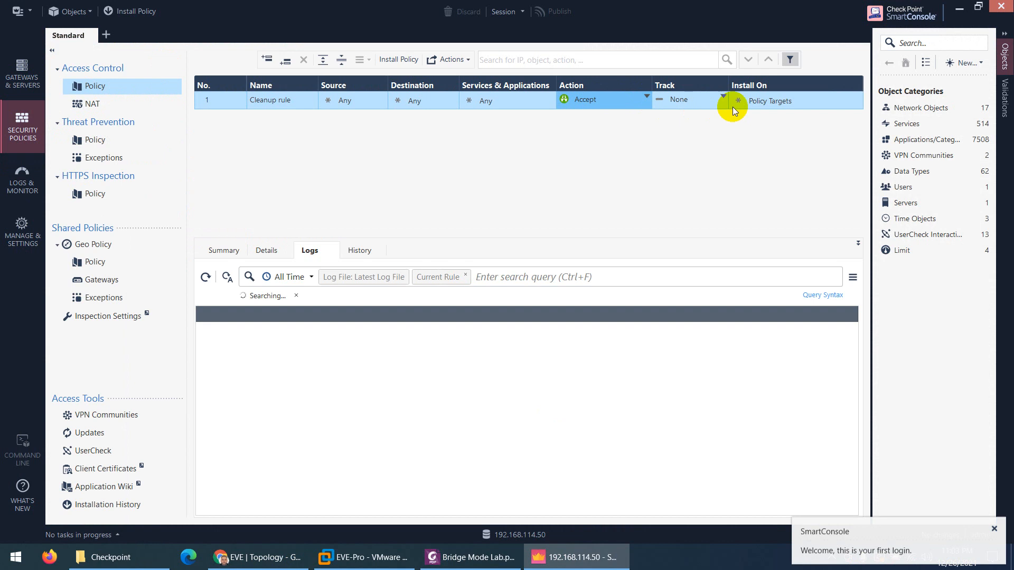
click(724, 97)
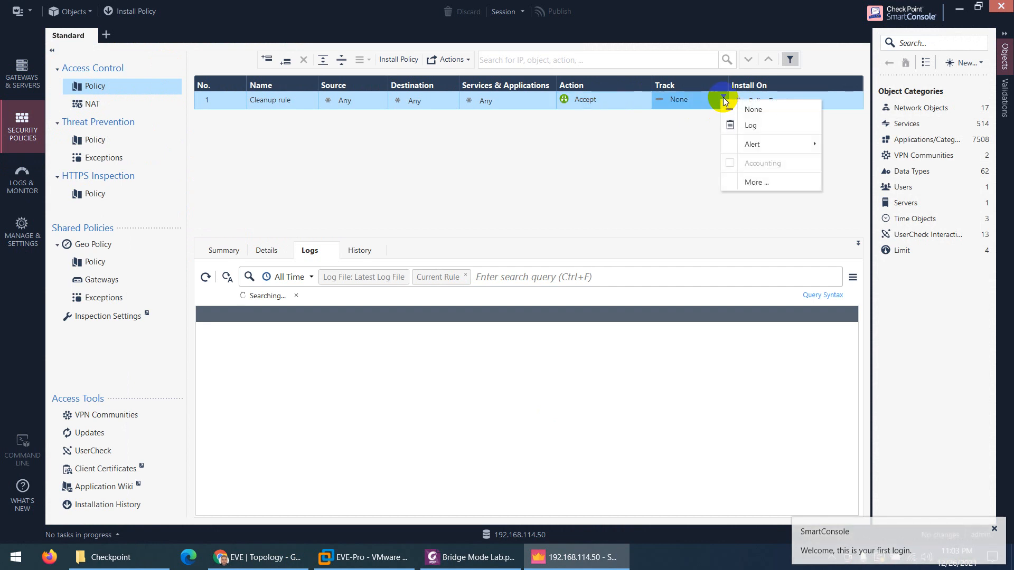
click(743, 126)
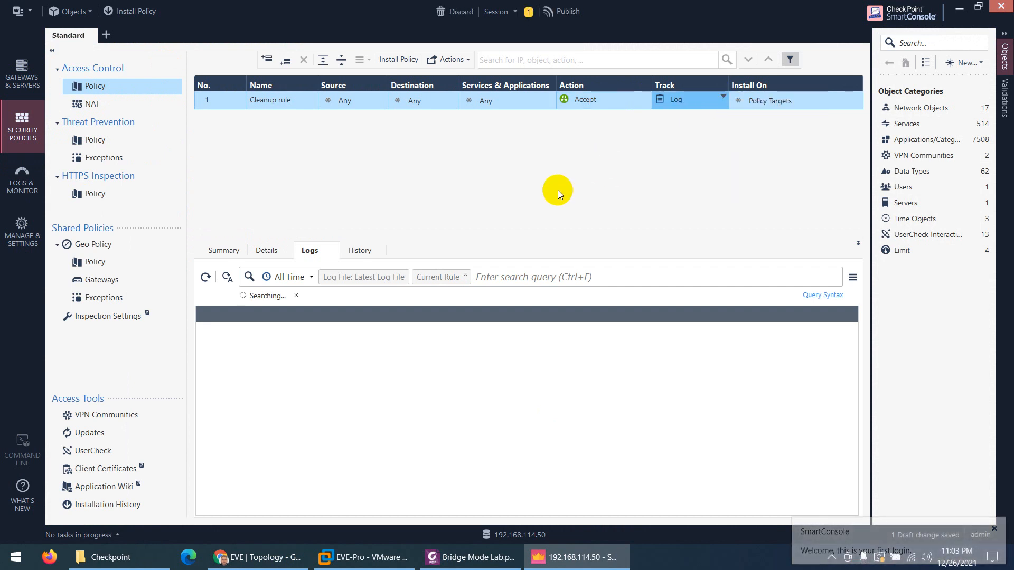
Publish the session's rule changes
click(561, 11)
click(566, 368)
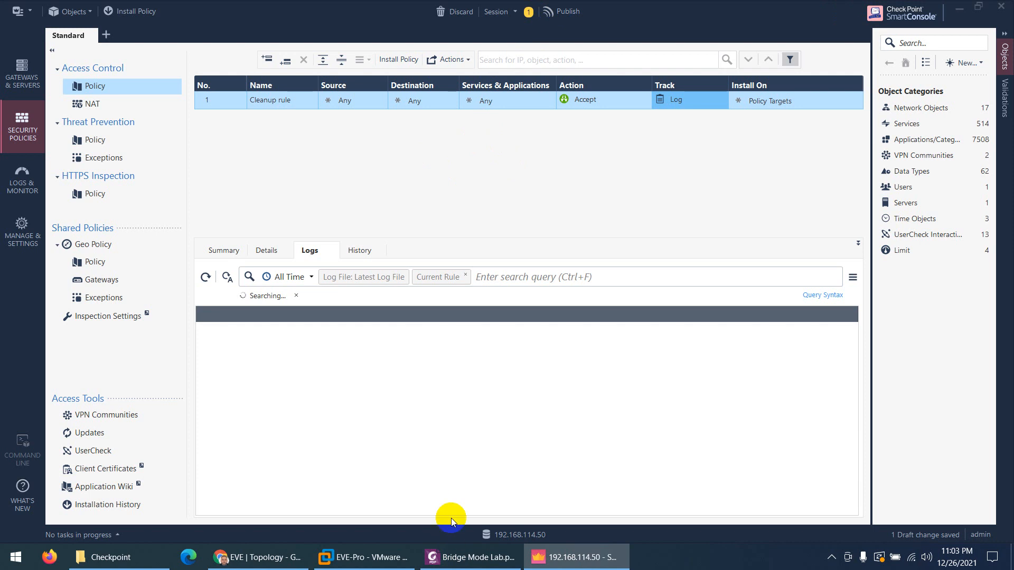
click(474, 327)
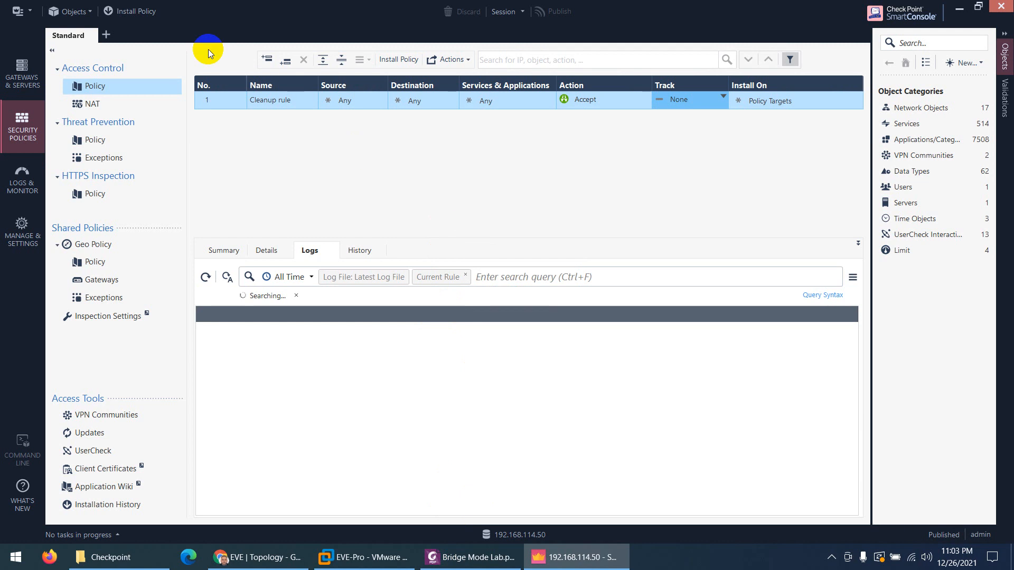
click(131, 13)
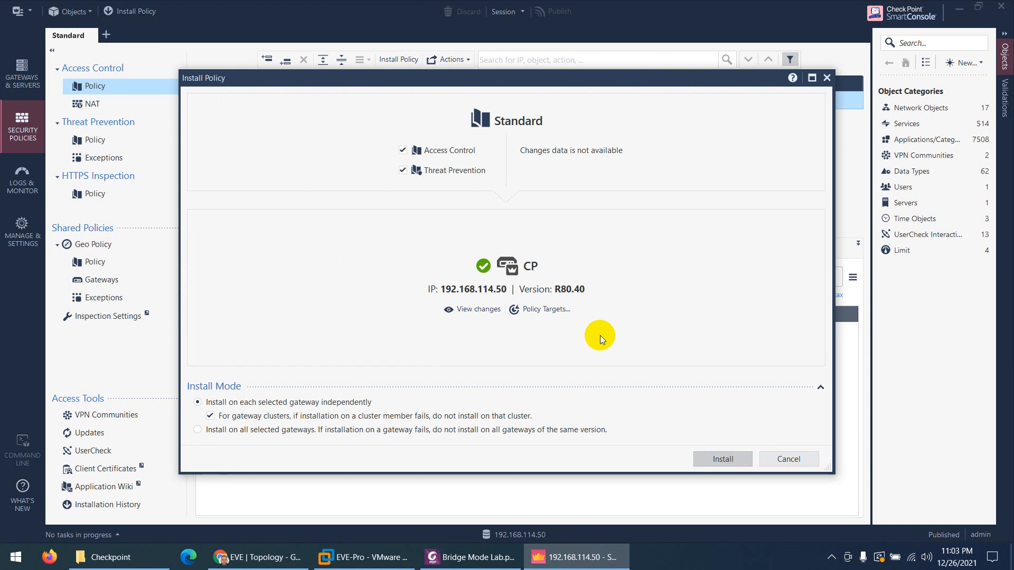
Install the Standard policy on gateway CP and open the installation progress details
key(Return)
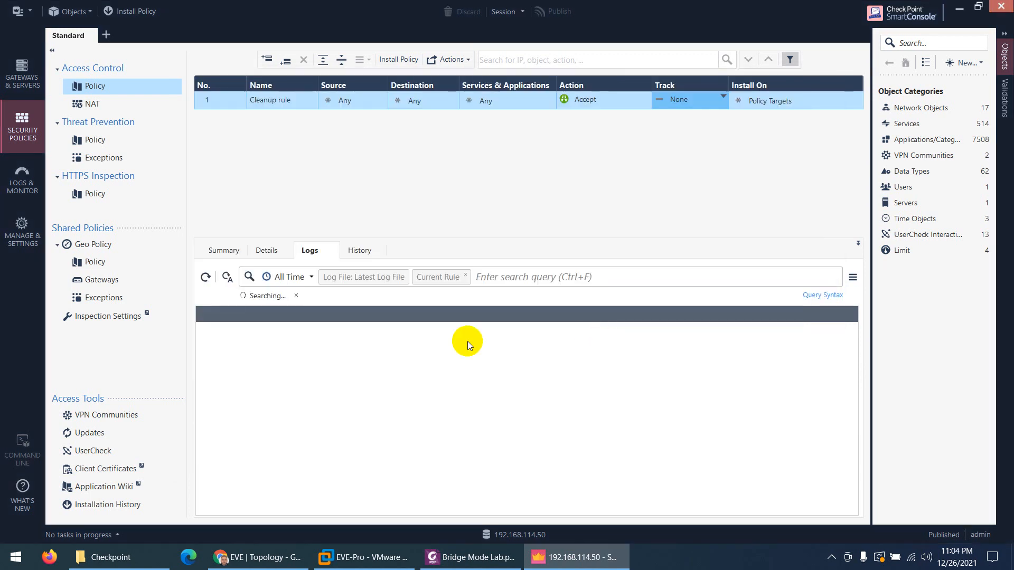
click(90, 533)
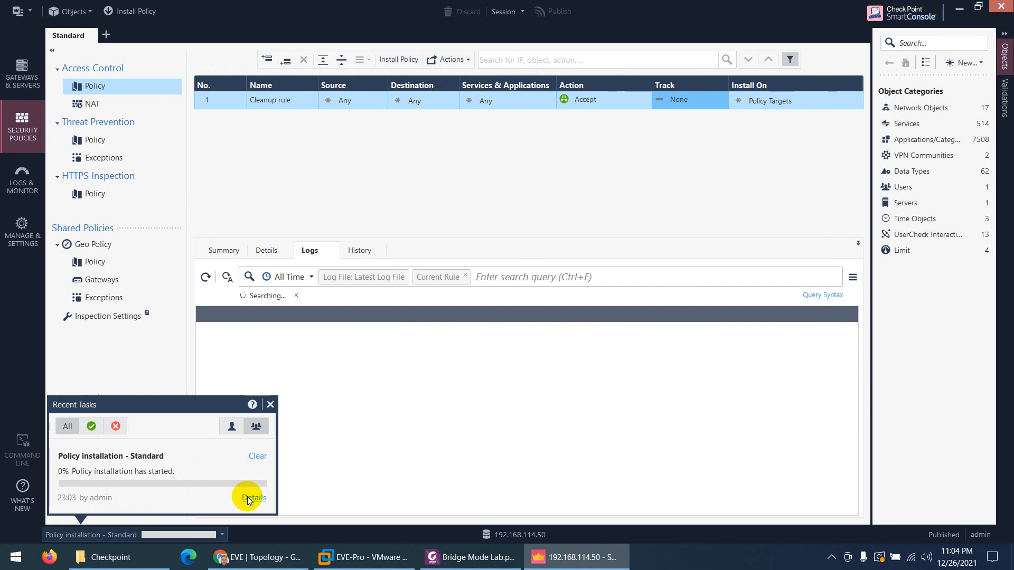
click(417, 278)
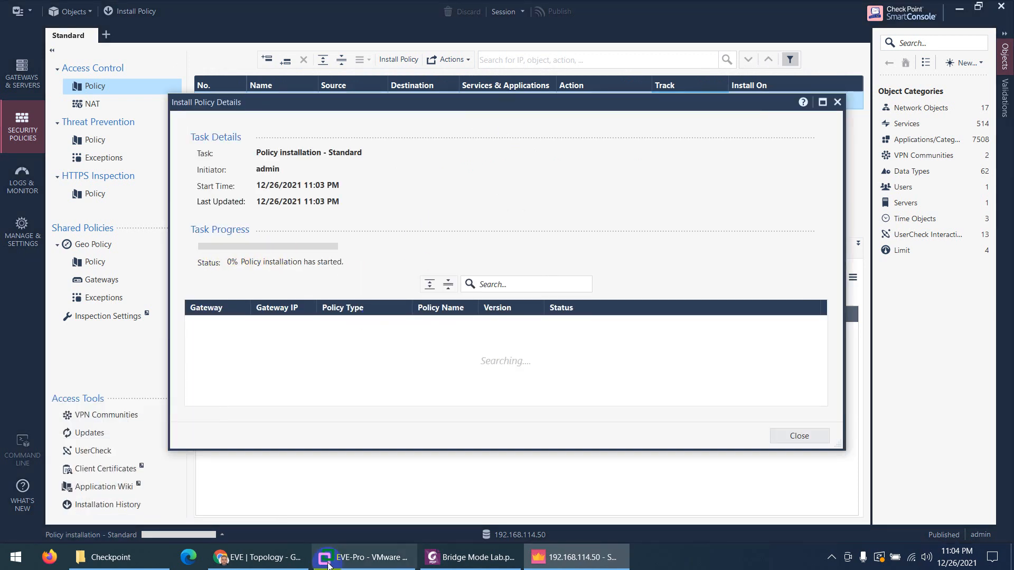
Reload 192.168.1.20 in PC1's Firefox and check the Standard policy installation progress (20%)
click(259, 561)
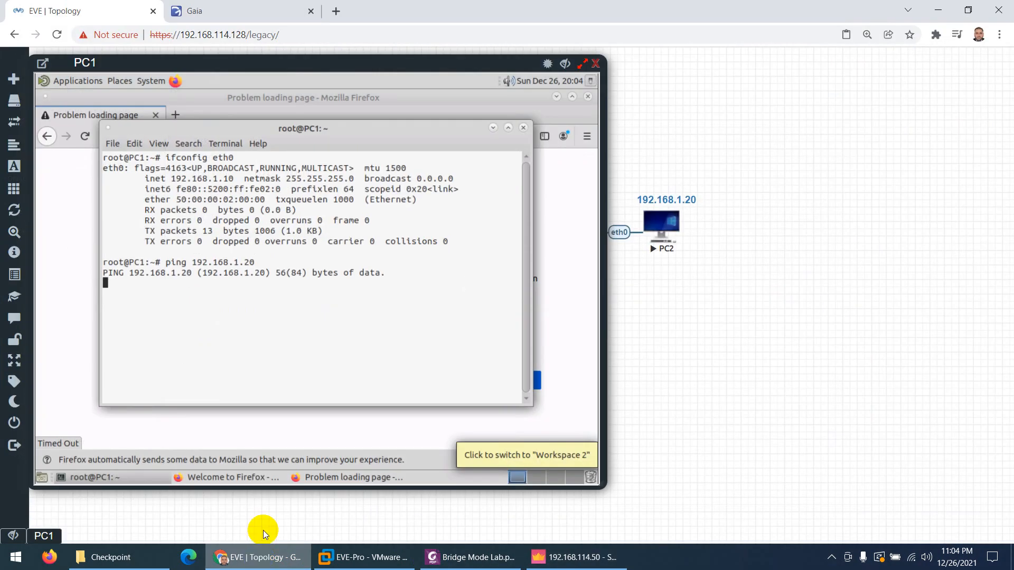
click(85, 136)
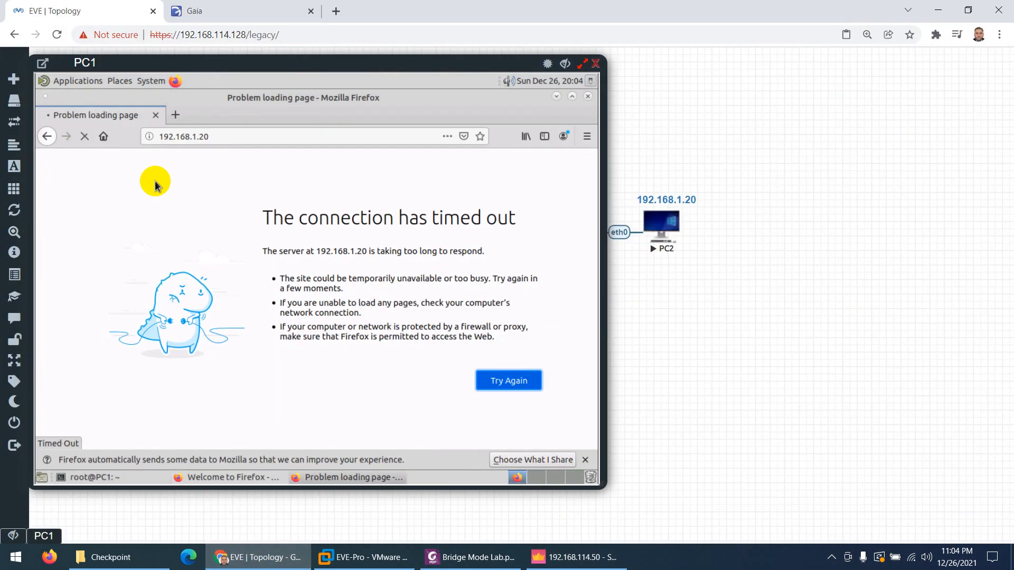
click(106, 477)
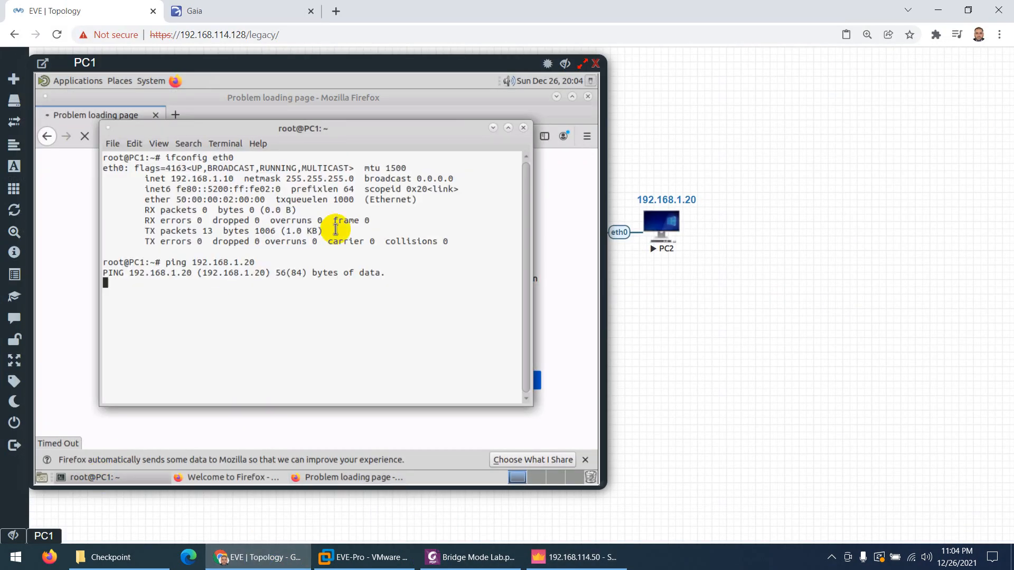
click(572, 563)
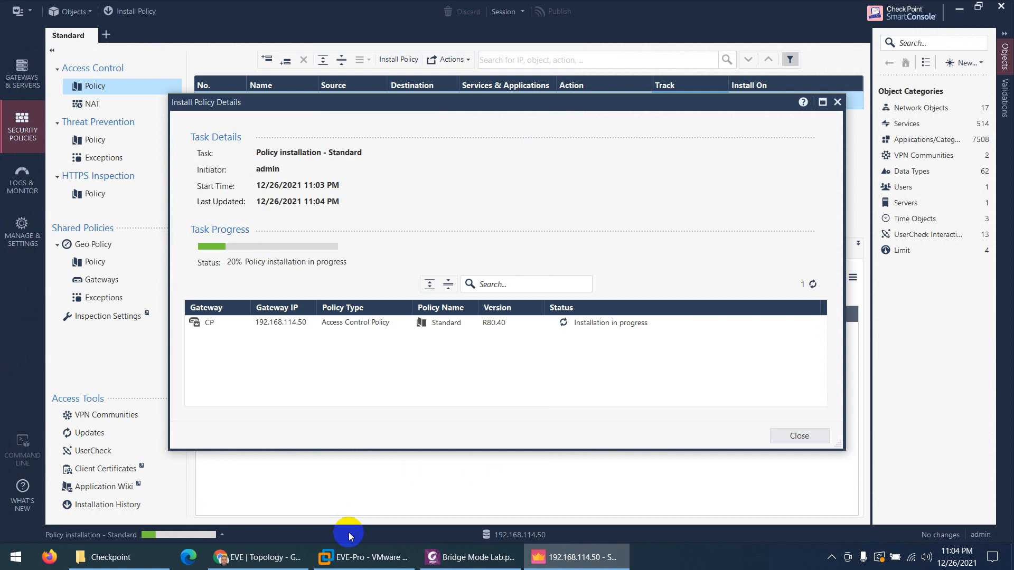
click(264, 560)
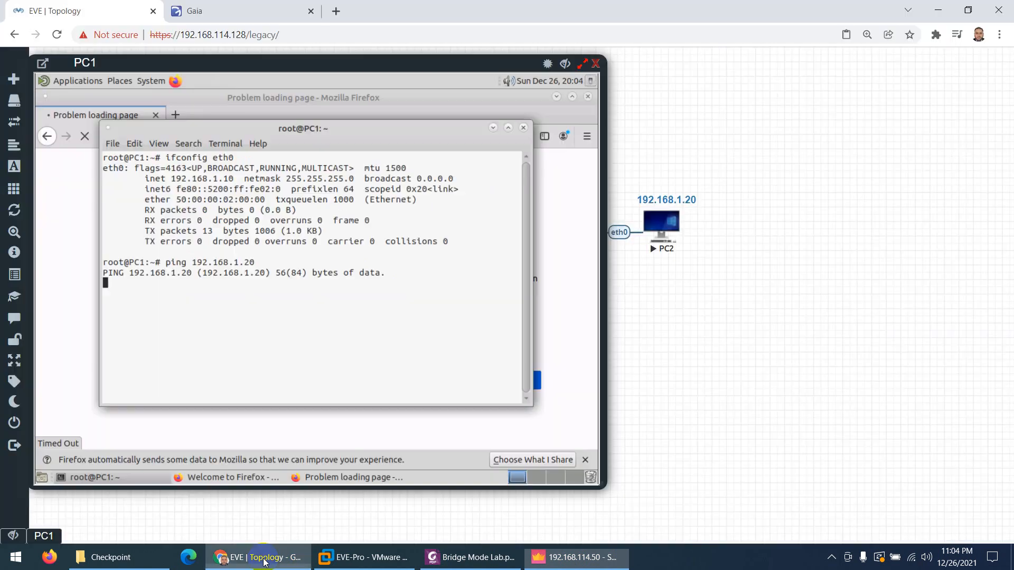
Alternate between PC1's running ping and SmartConsole until the policy installation reaches 50%
click(264, 560)
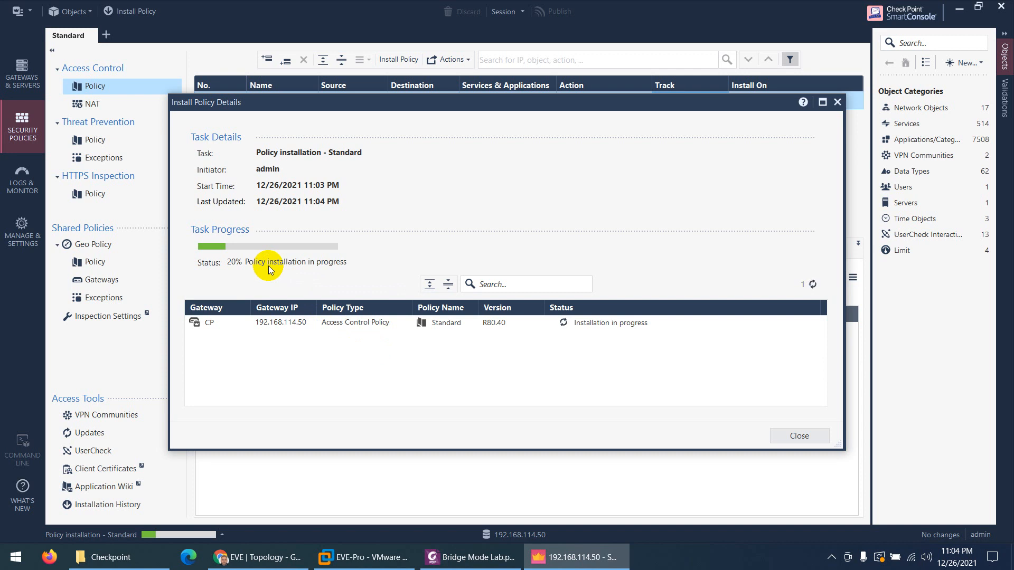
click(259, 555)
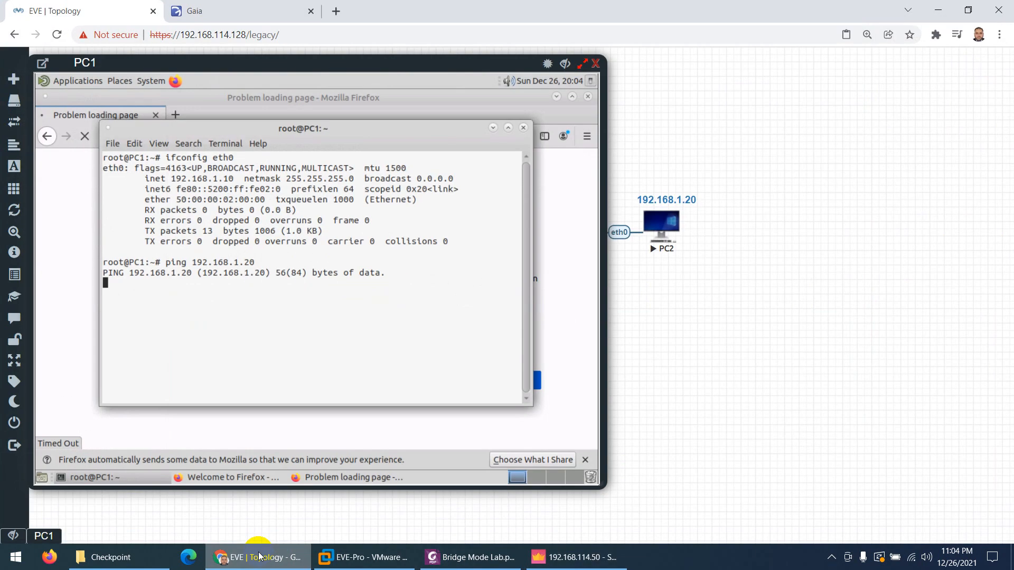
click(259, 555)
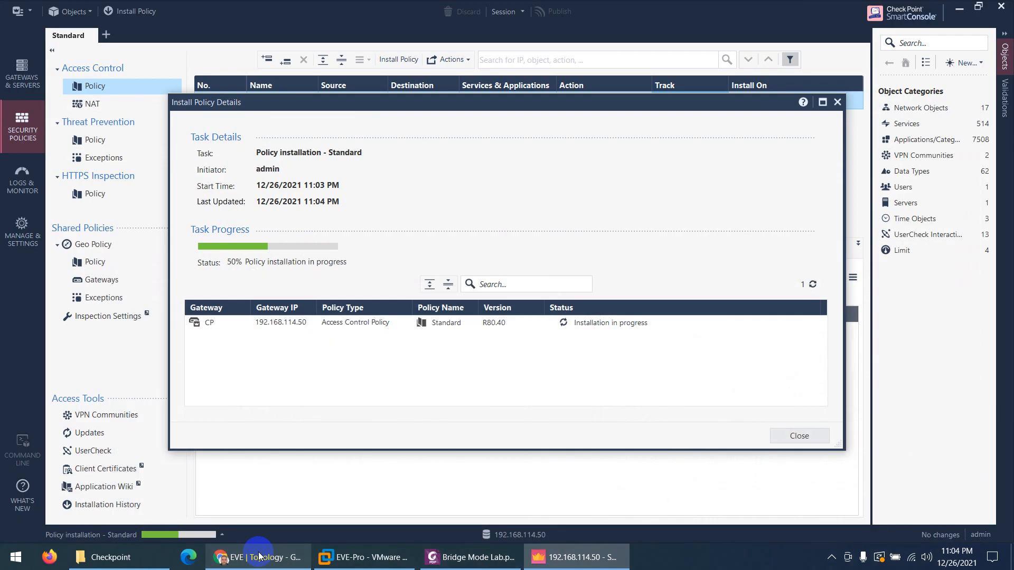
click(259, 556)
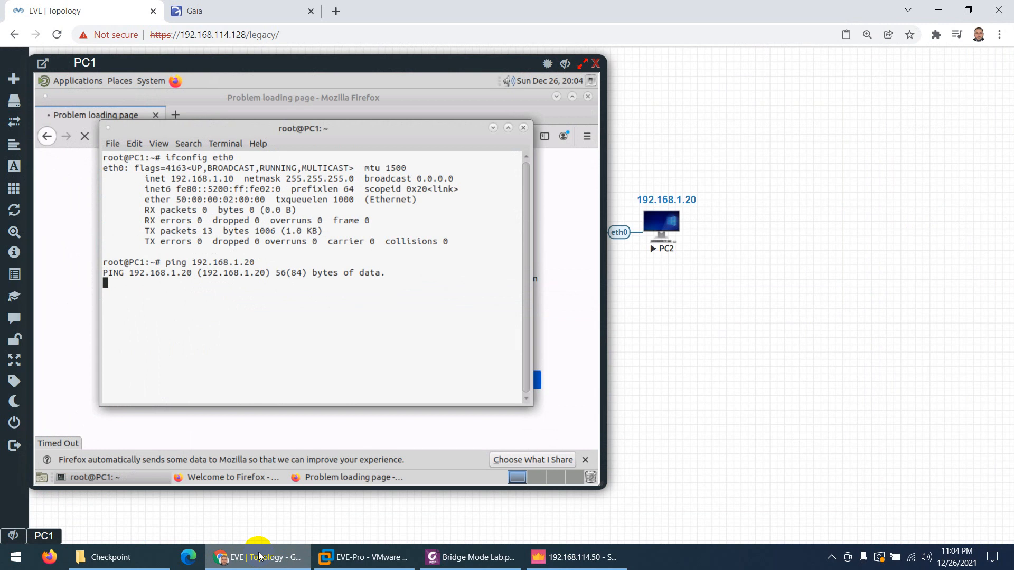
click(259, 556)
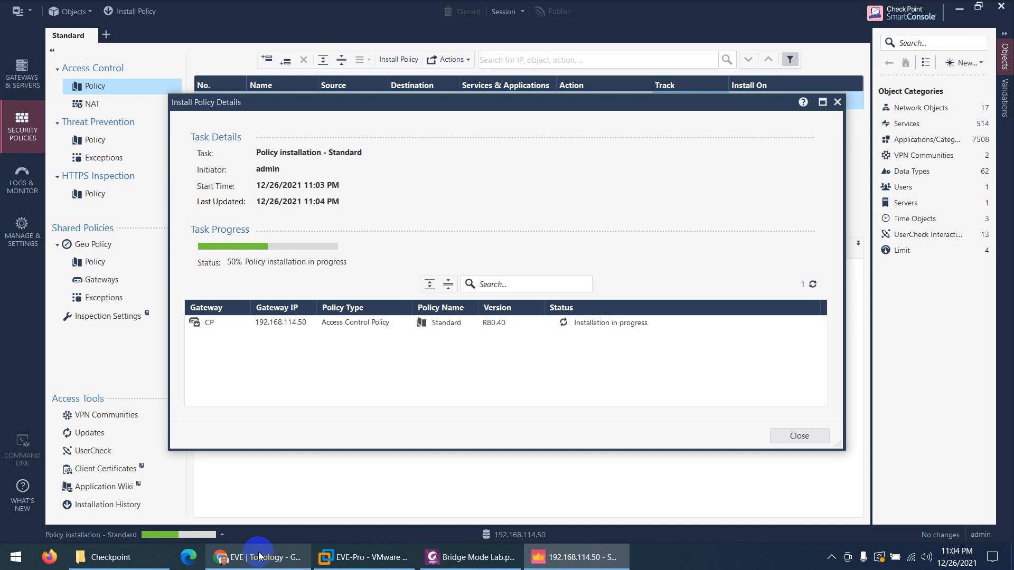
click(259, 555)
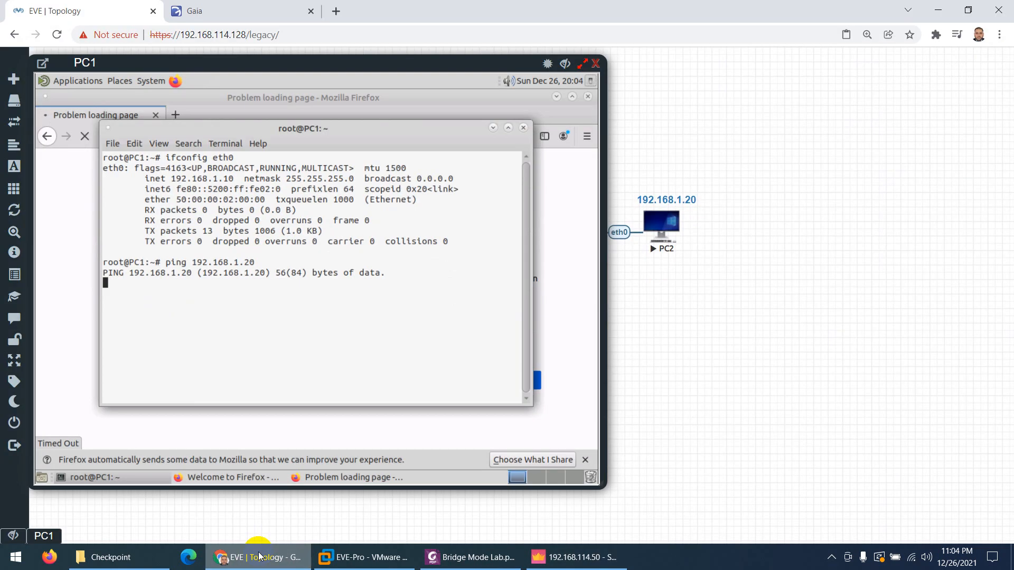
click(258, 556)
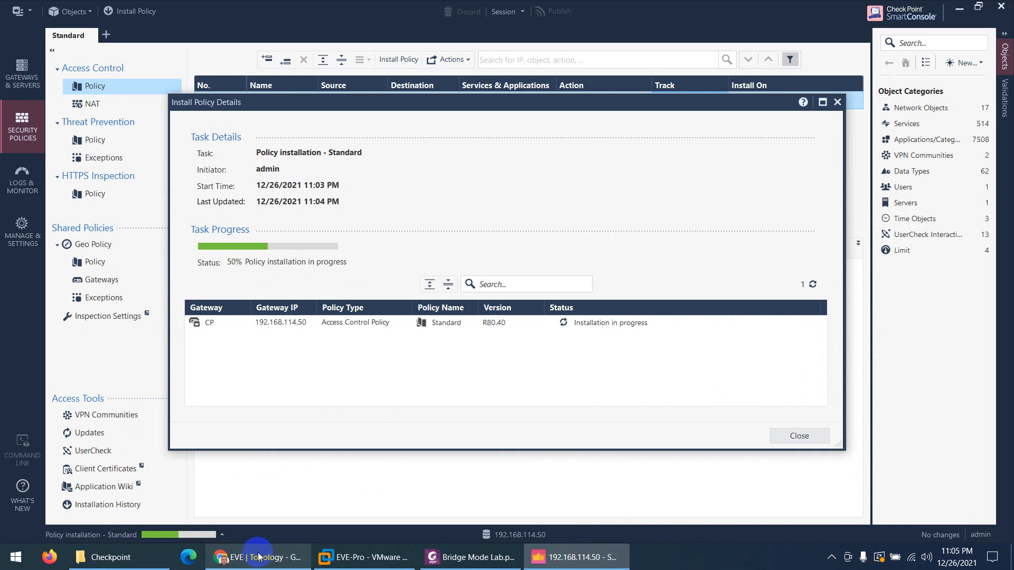
click(264, 557)
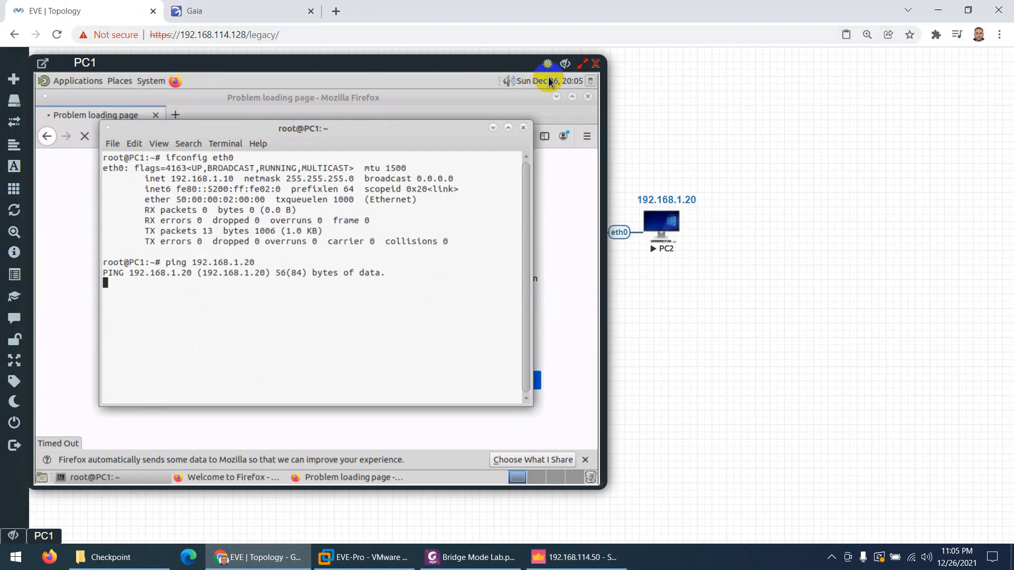
Recheck PC1's ping console in the topology and the policy installation progress again
click(554, 65)
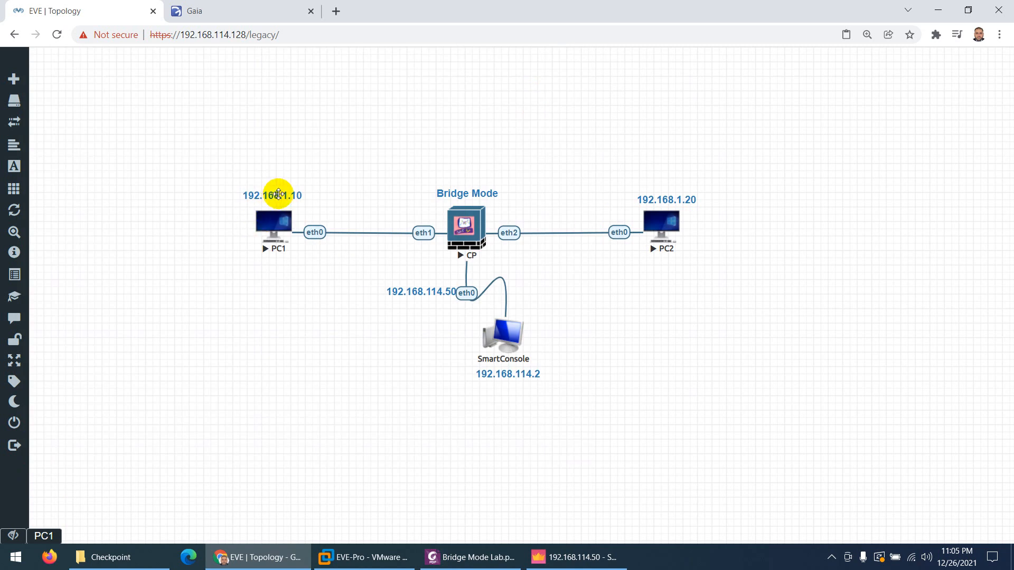
click(42, 536)
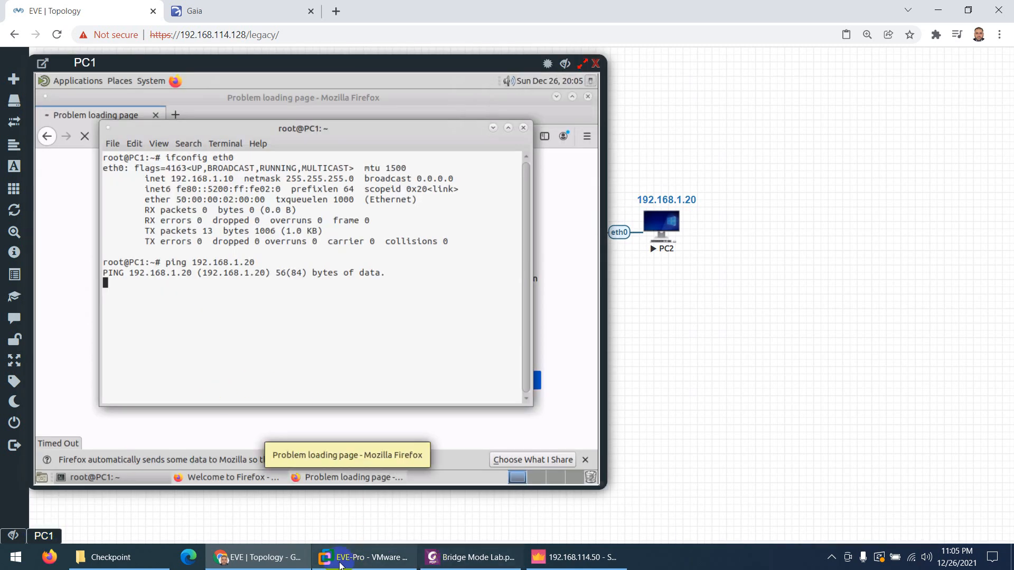
click(563, 563)
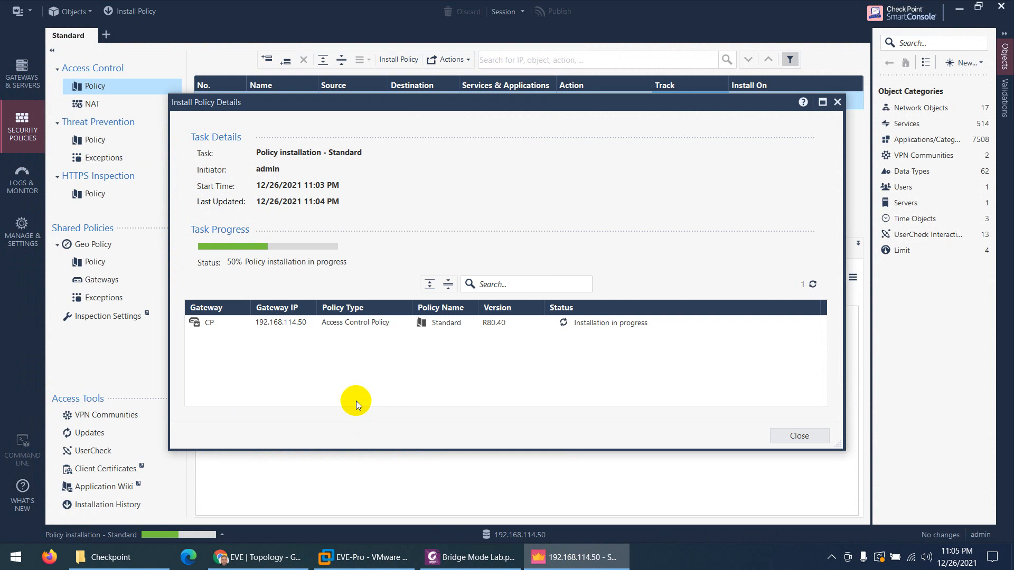
click(268, 559)
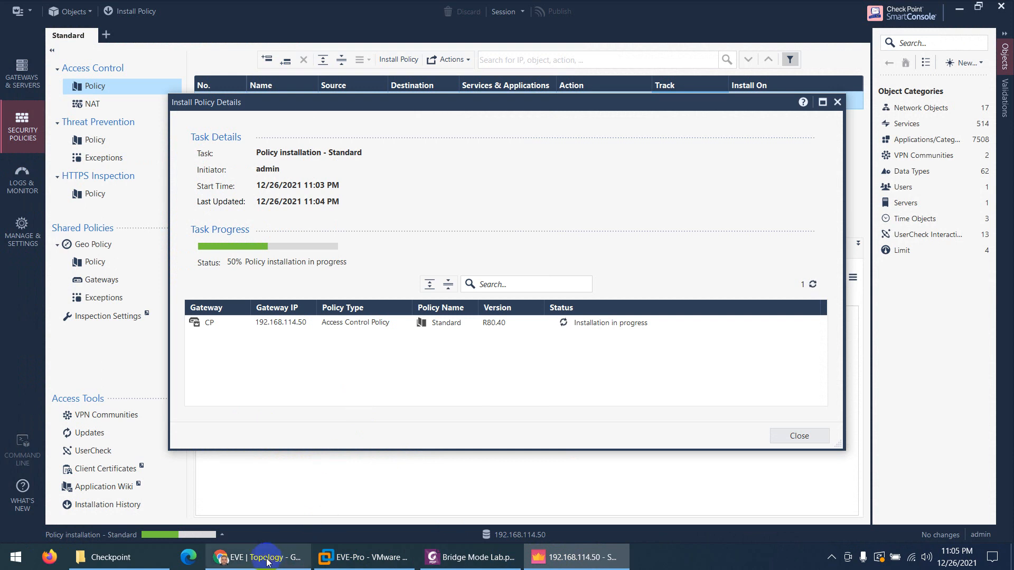
mouse_move(269, 562)
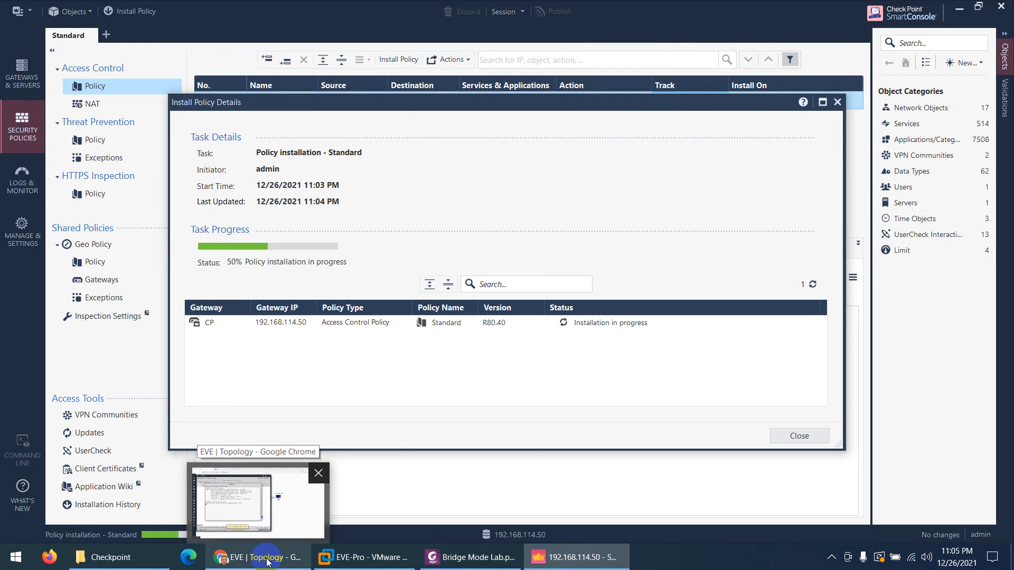
click(267, 561)
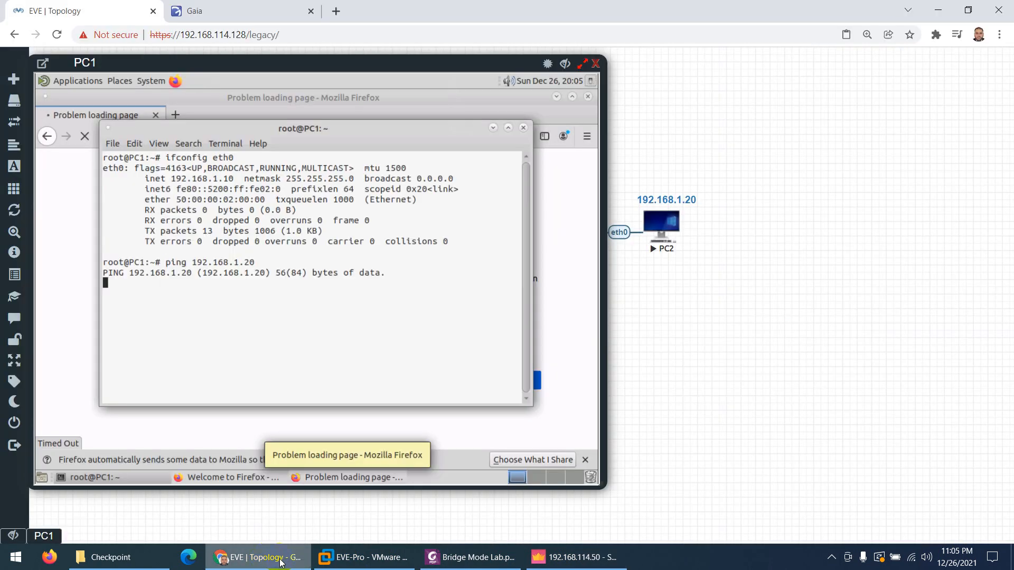
click(575, 558)
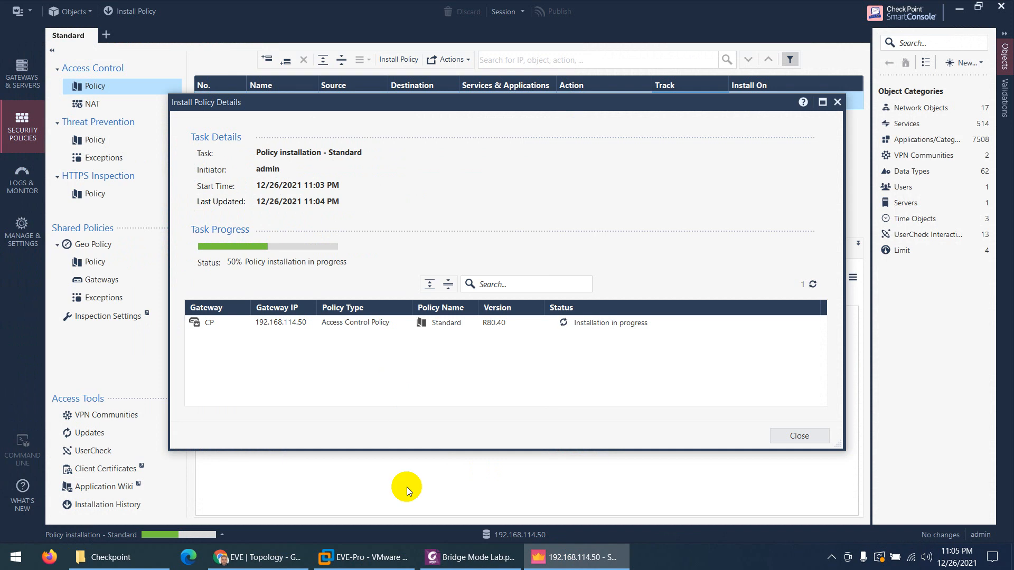
click(470, 558)
Scroll through the guide's pages 17–18 showing the expected ping and browsing results
scroll(405, 332, down, 1)
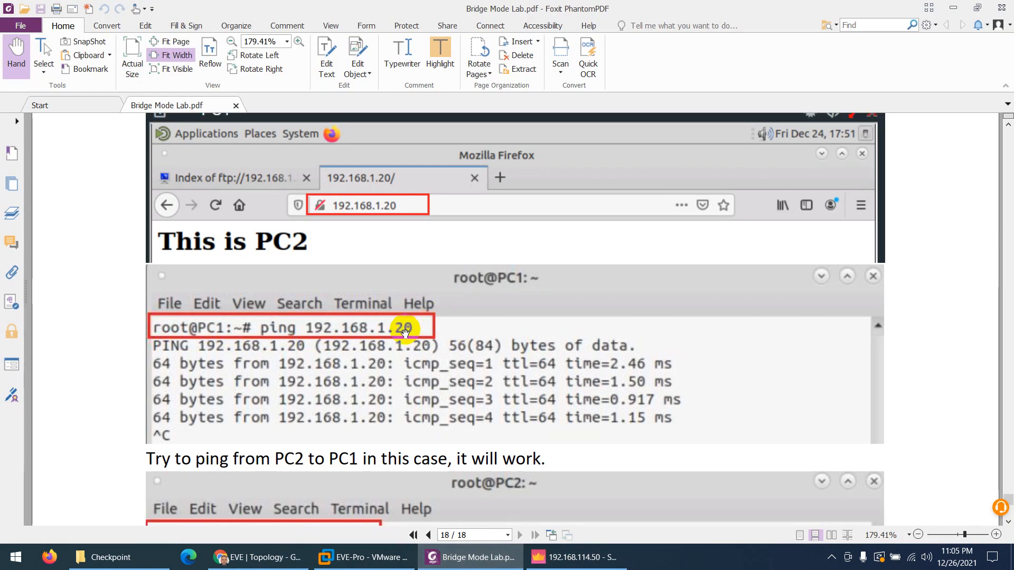
scroll(379, 349, down, 15)
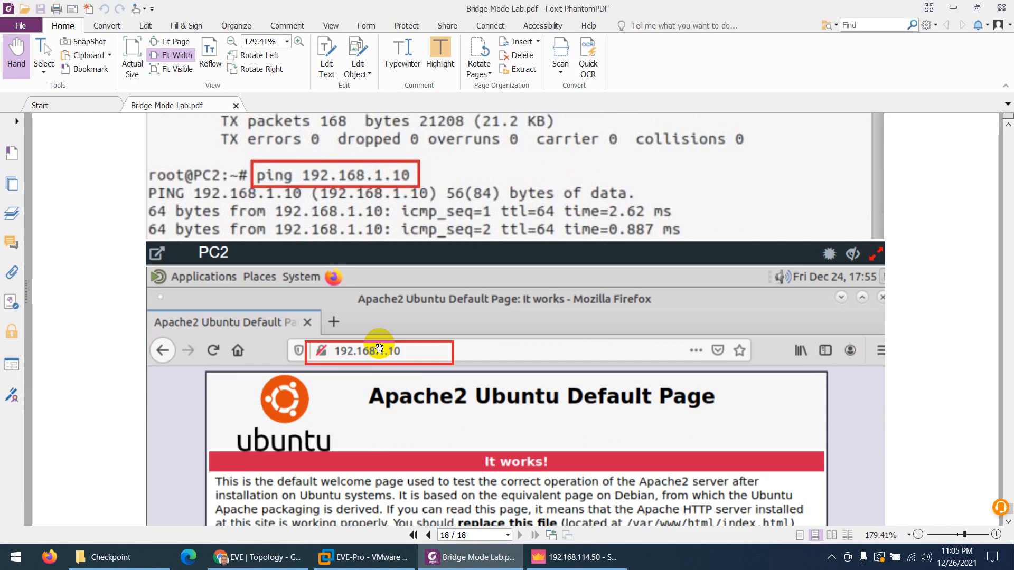
scroll(379, 349, down, 4)
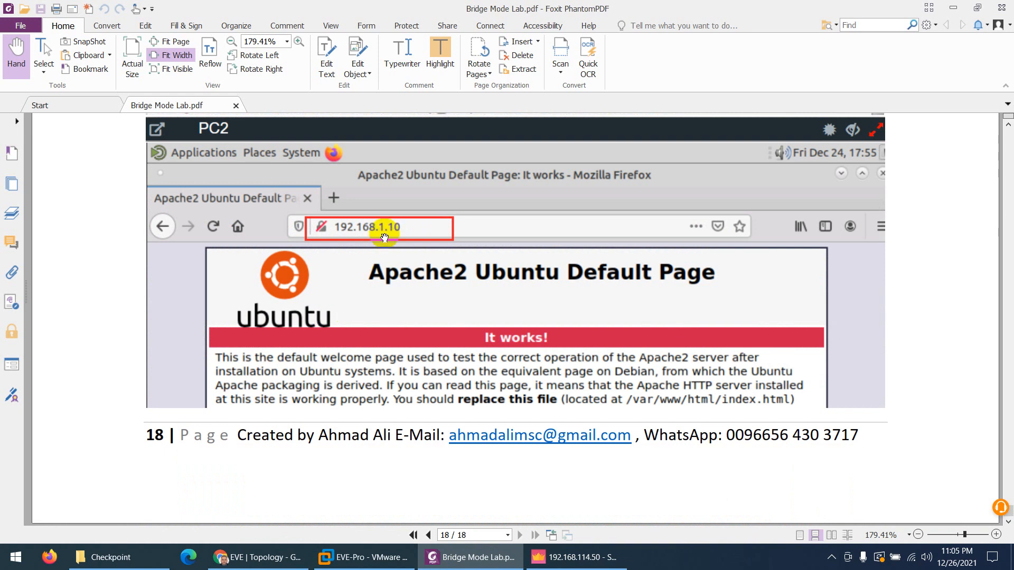
scroll(396, 295, up, 18)
scroll(376, 300, up, 5)
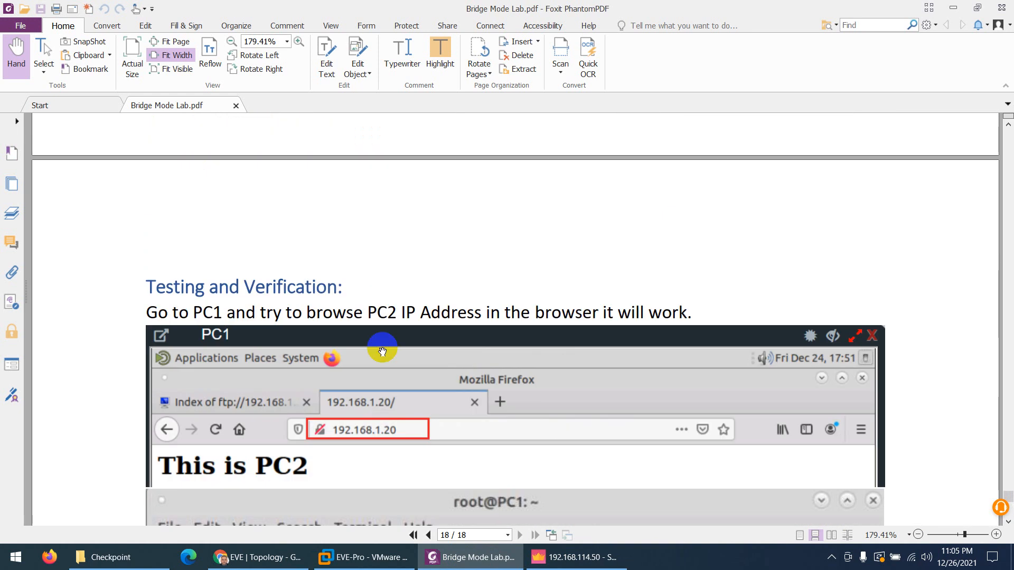
scroll(385, 344, down, 4)
scroll(387, 379, down, 20)
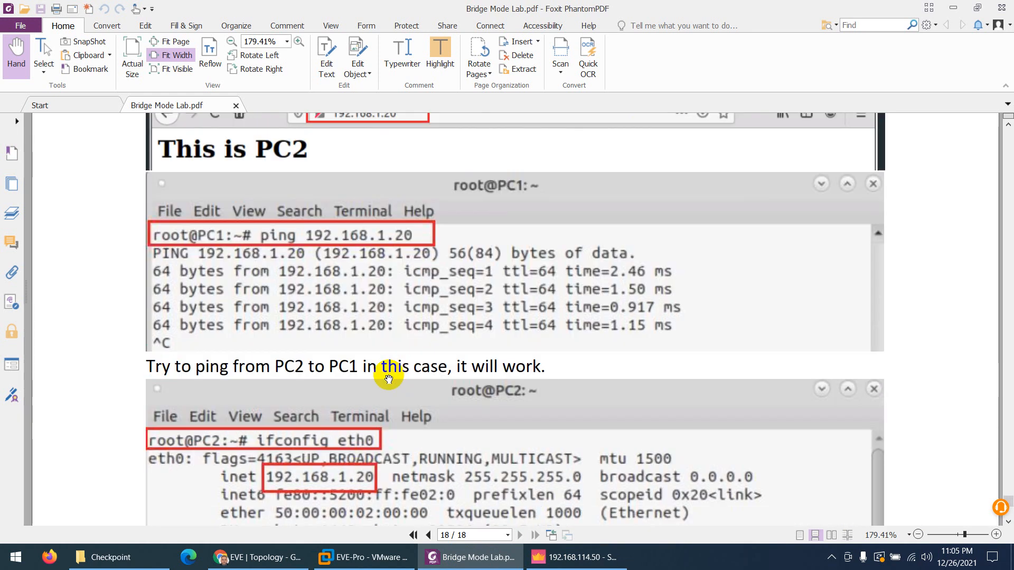
scroll(387, 373, up, 9)
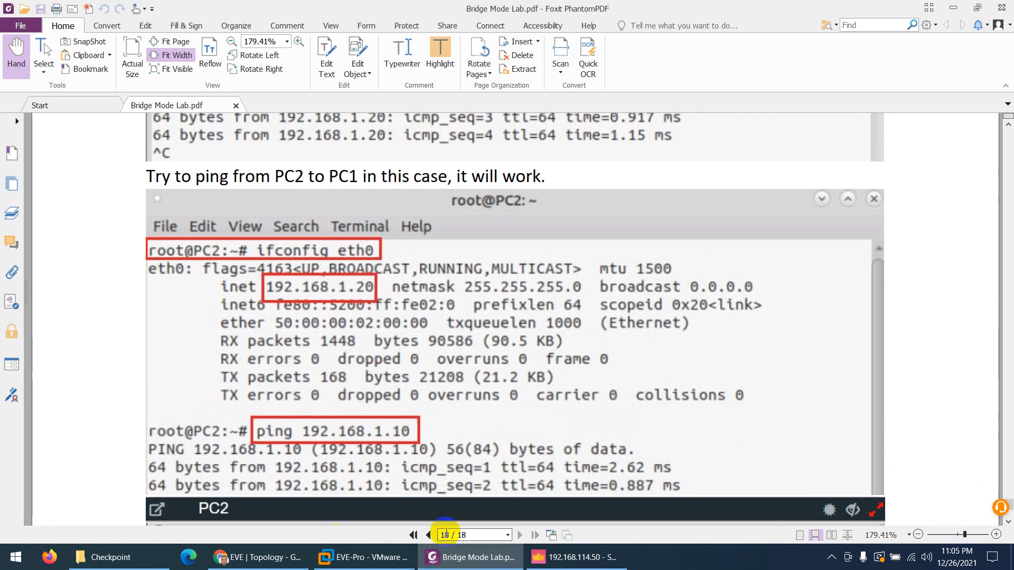
click(455, 561)
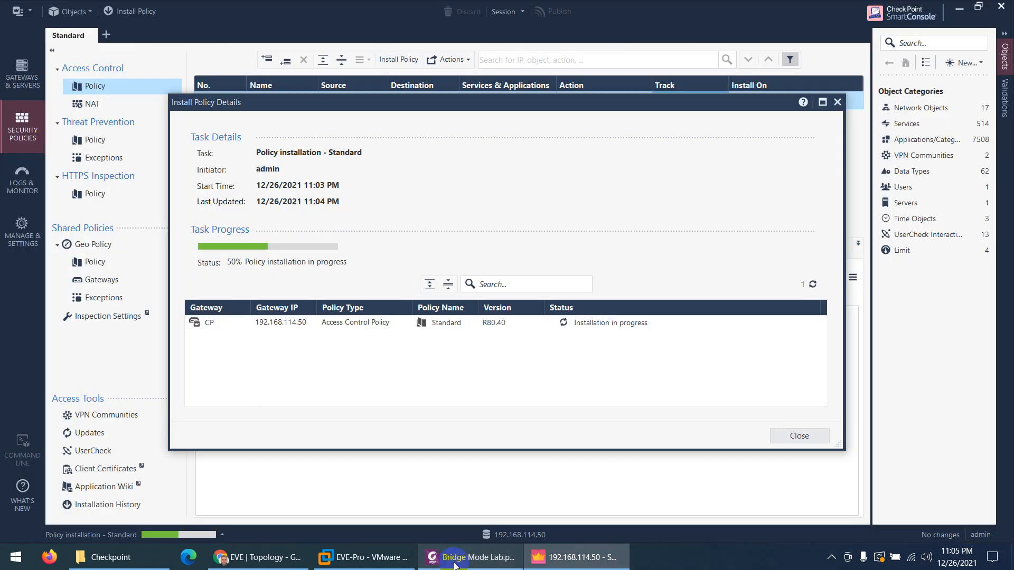
click(454, 561)
scroll(430, 443, down, 14)
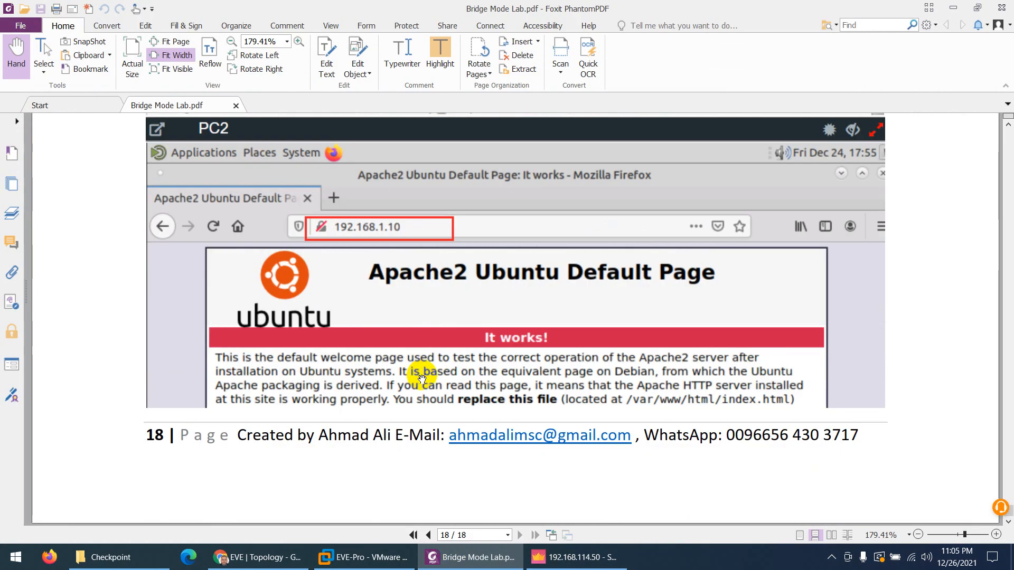
scroll(422, 378, up, 20)
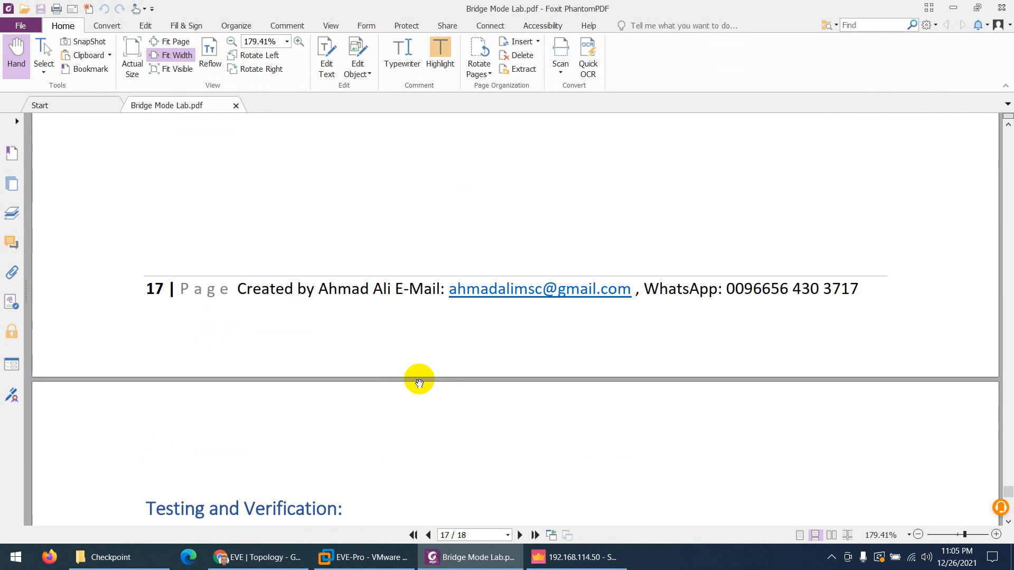
scroll(386, 378, down, 3)
Confirm PC1 gets ping replies, close the finished install dialog, and reload PC2's Apache page
click(249, 557)
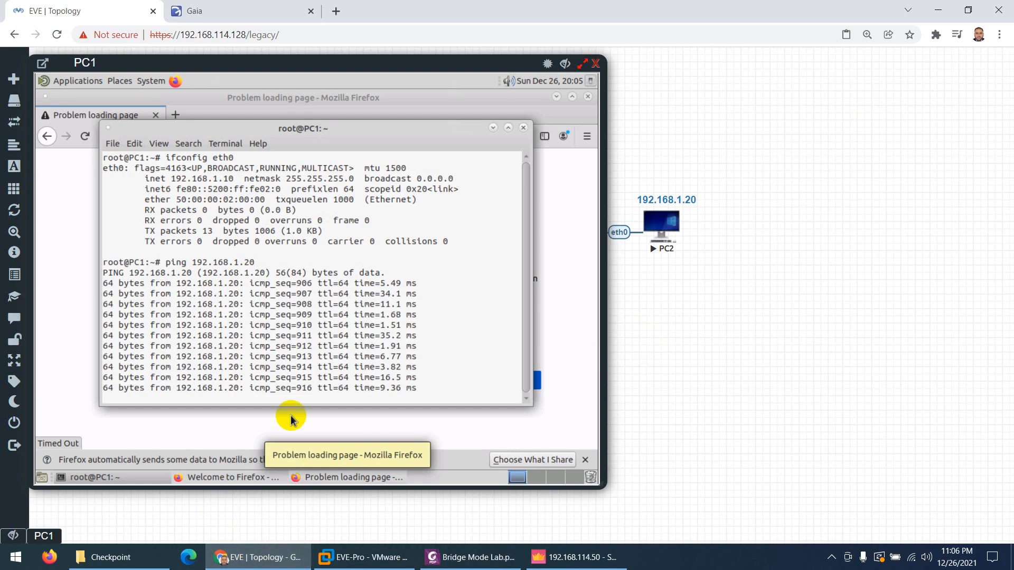
drag(214, 283, 297, 314)
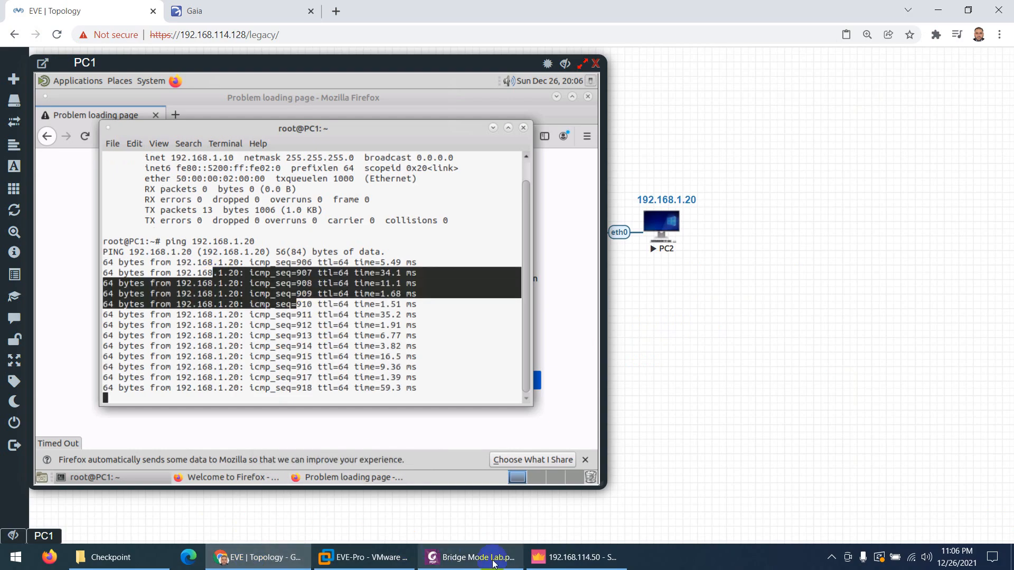
click(576, 557)
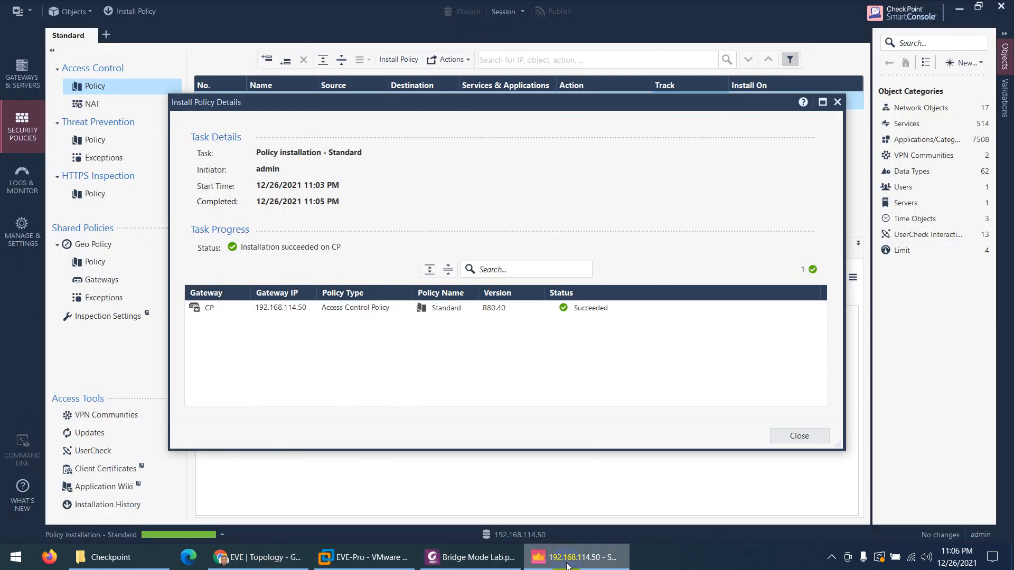
click(838, 103)
click(256, 554)
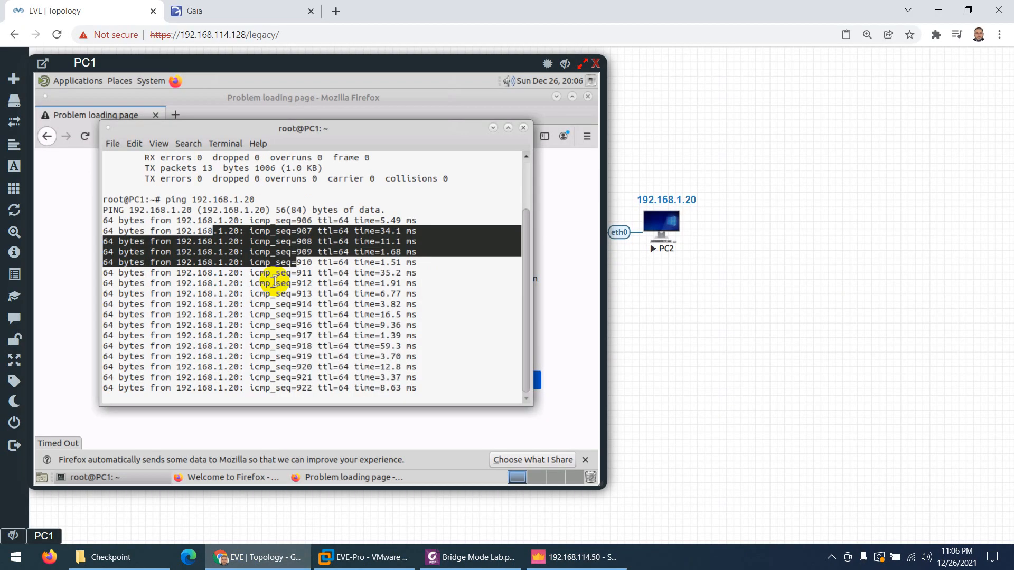
click(84, 136)
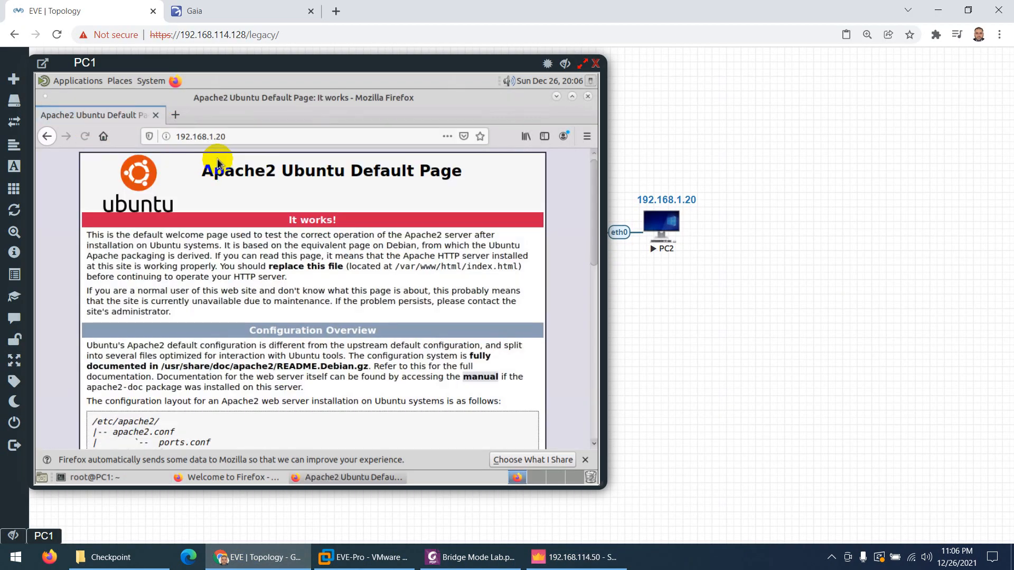
Open PC2's console and place it to the right of PC1's console
click(664, 227)
drag(262, 59, 655, 83)
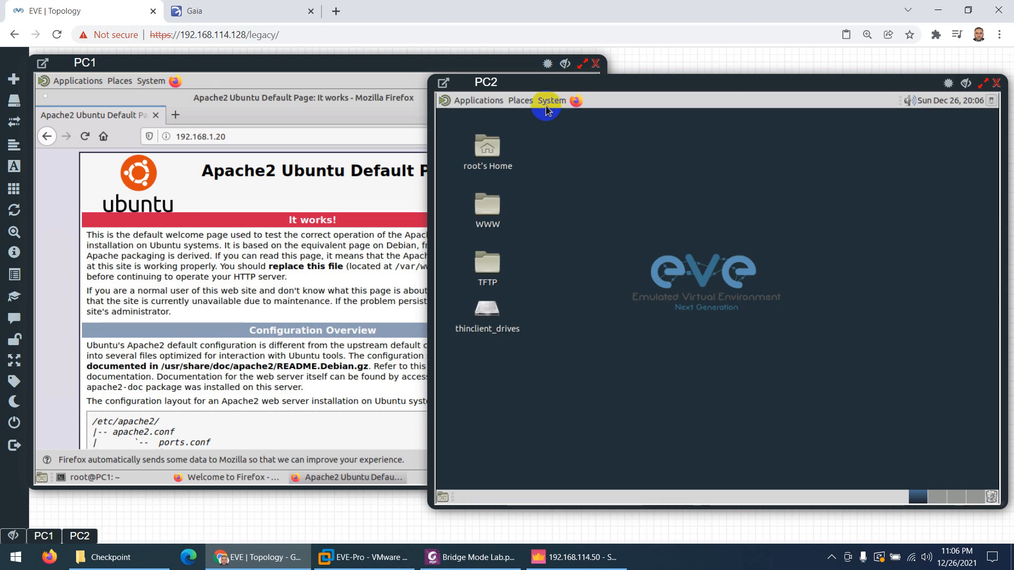
click(476, 100)
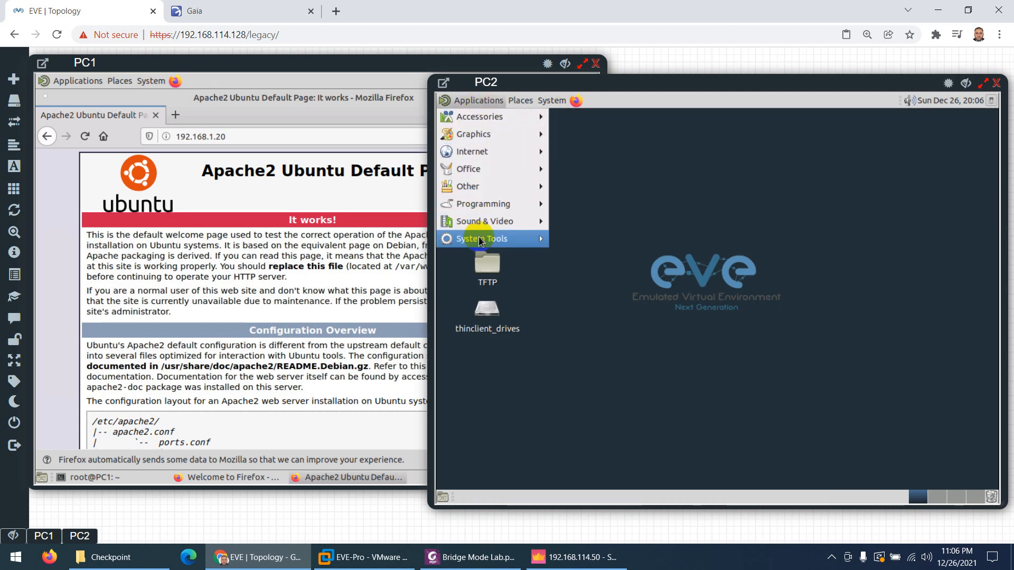
Open a MATE Terminal on PC2 and run ifconfig eth0 to show its 192.168.1.20 address
mouse_move(497, 239)
click(585, 310)
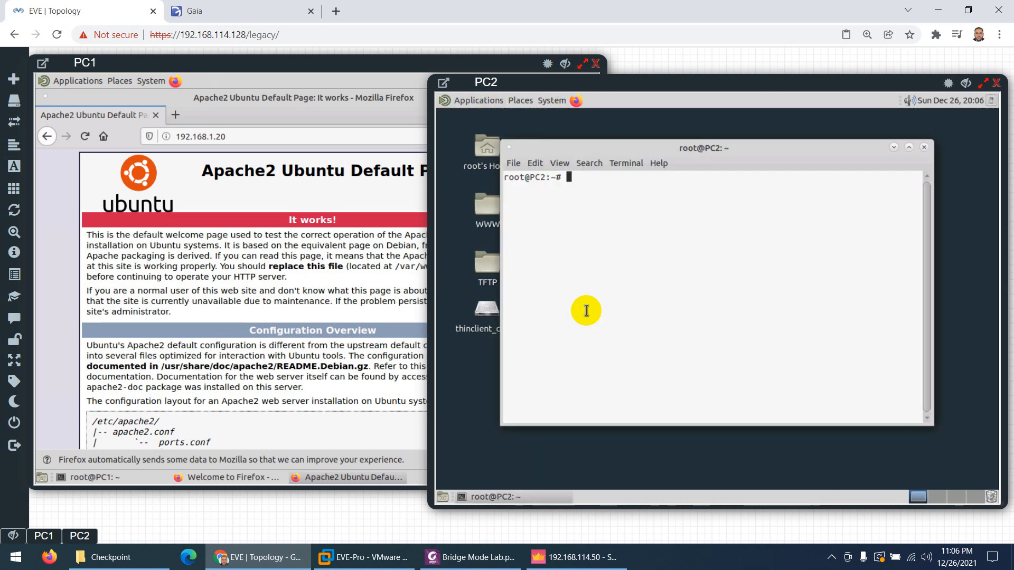
text(ifconfig eth0)
key(Return)
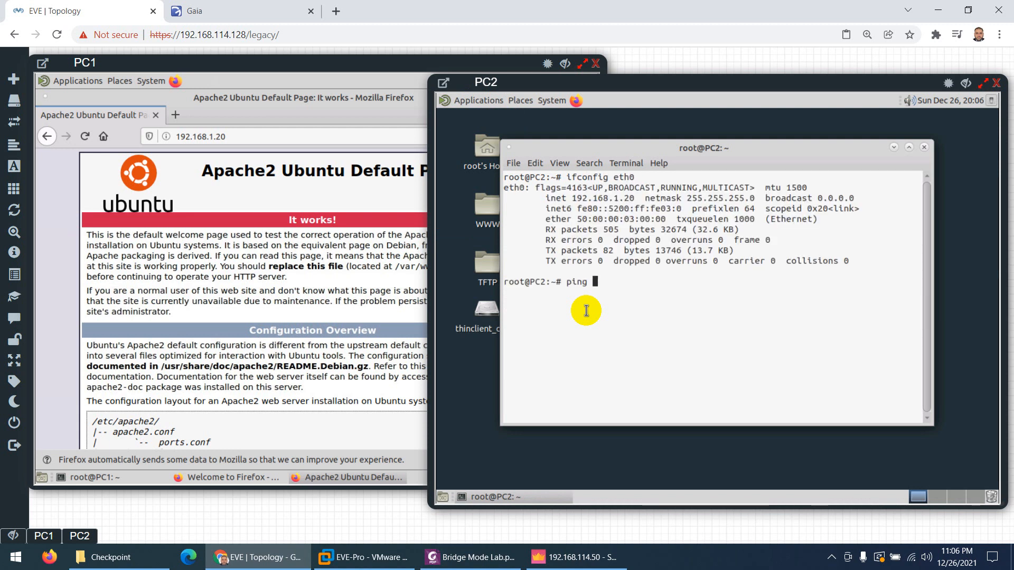
Ping PC1 at 192.168.1.10 with no loss, stop it, and launch Firefox on PC2
text(ping 192.168.1.10)
key(Return)
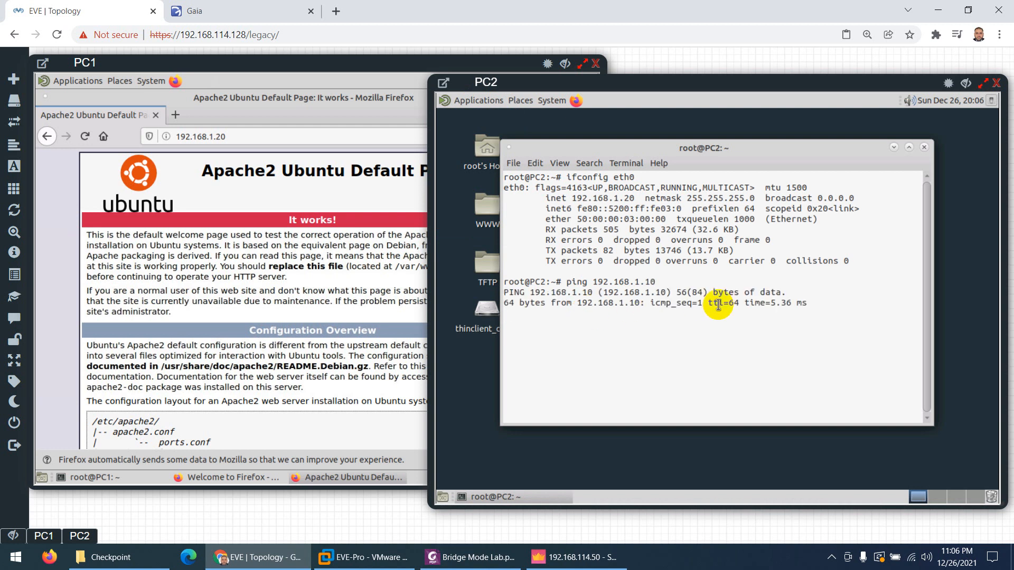
drag(744, 302, 617, 315)
key(ctrl+c)
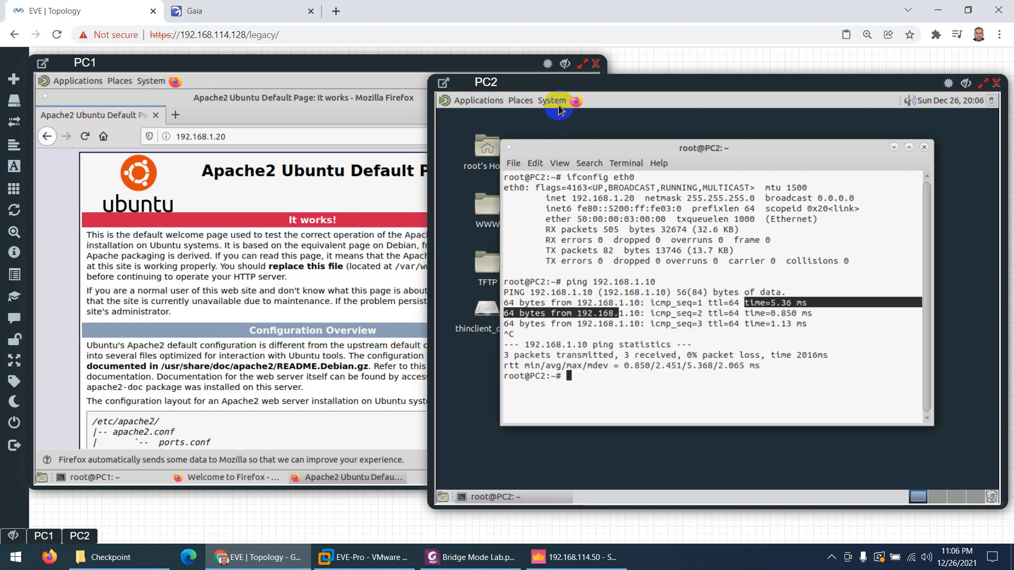
click(576, 101)
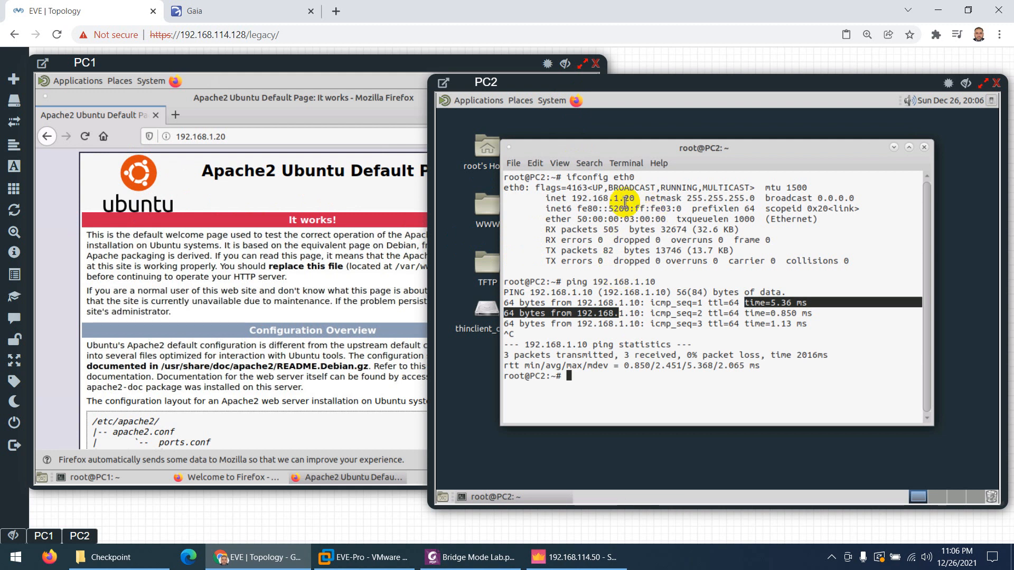
click(576, 101)
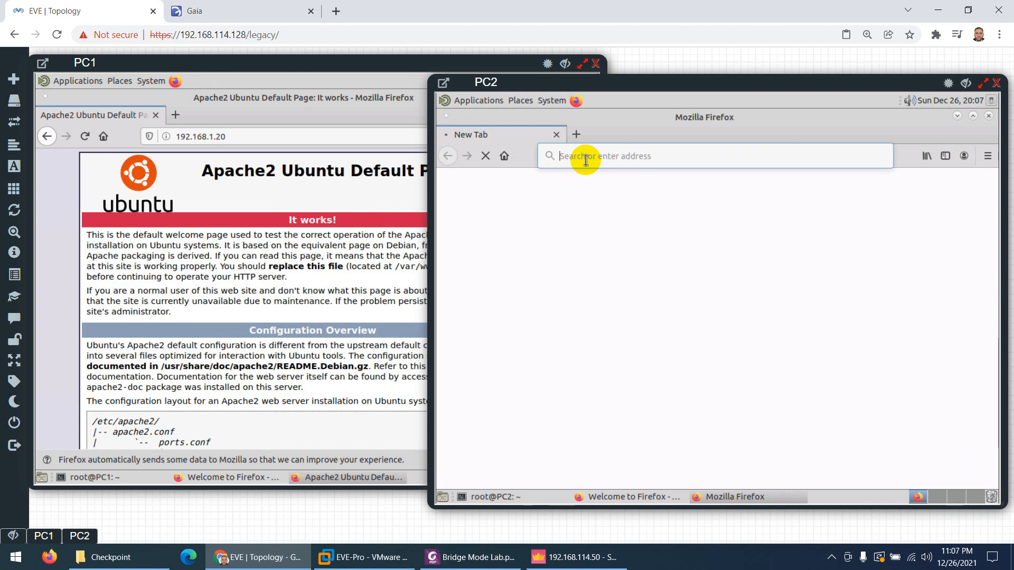
Load 192.168.1.10 in PC2's Firefox, then change the address to ftp://192.168.1.10
text(192.168)
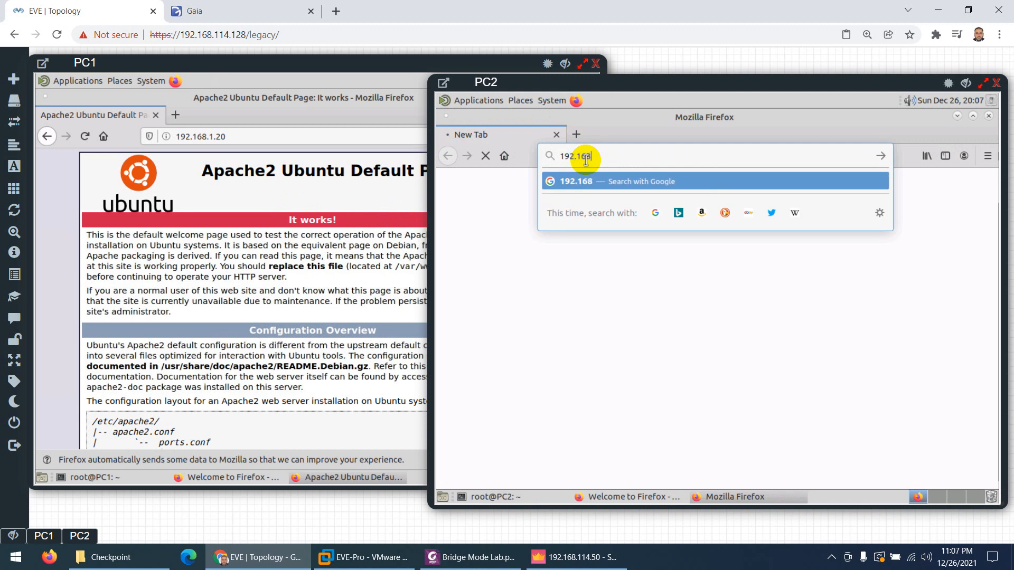
text(.1.10)
key(Return)
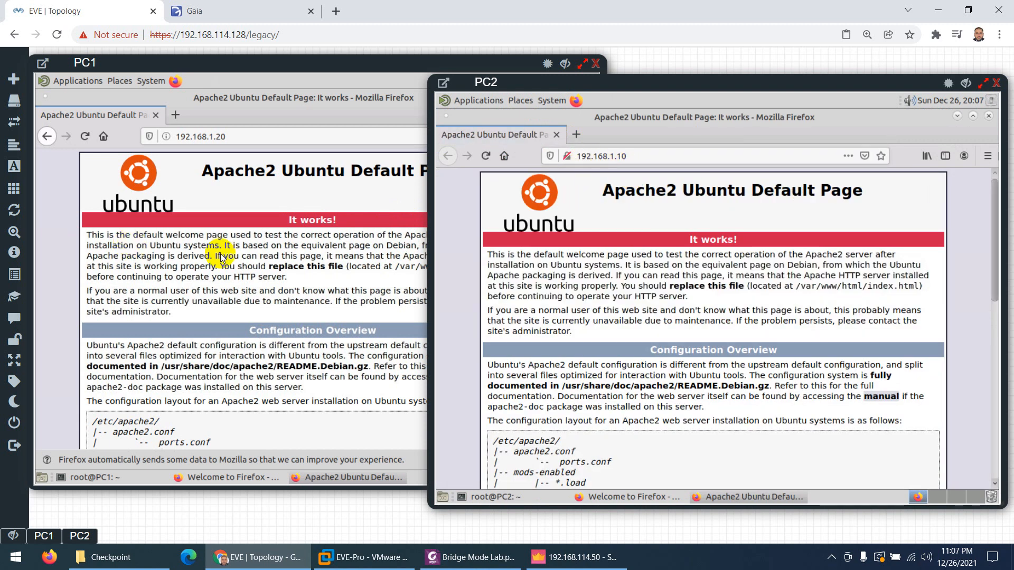
click(579, 158)
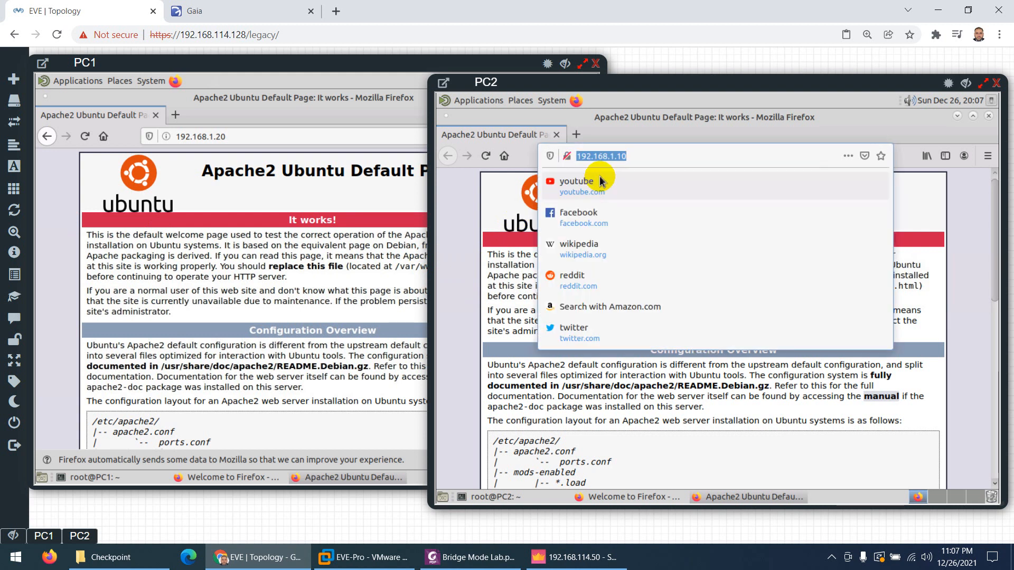
key(Home)
text(ftp:)
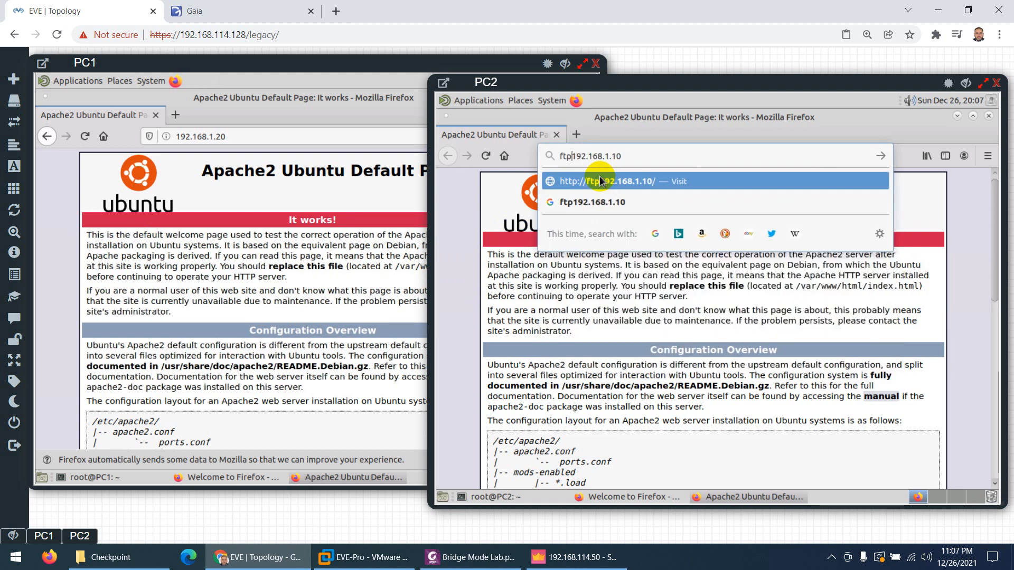
text(//)
key(Return)
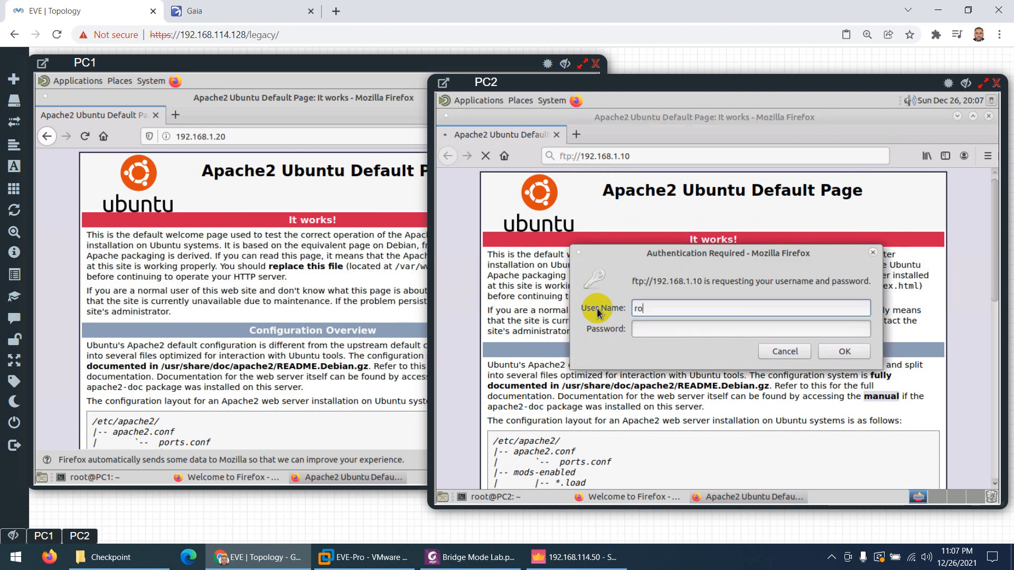
Log in to the FTP server, decline saving the login, and open the Desktop folder
key(Tab)
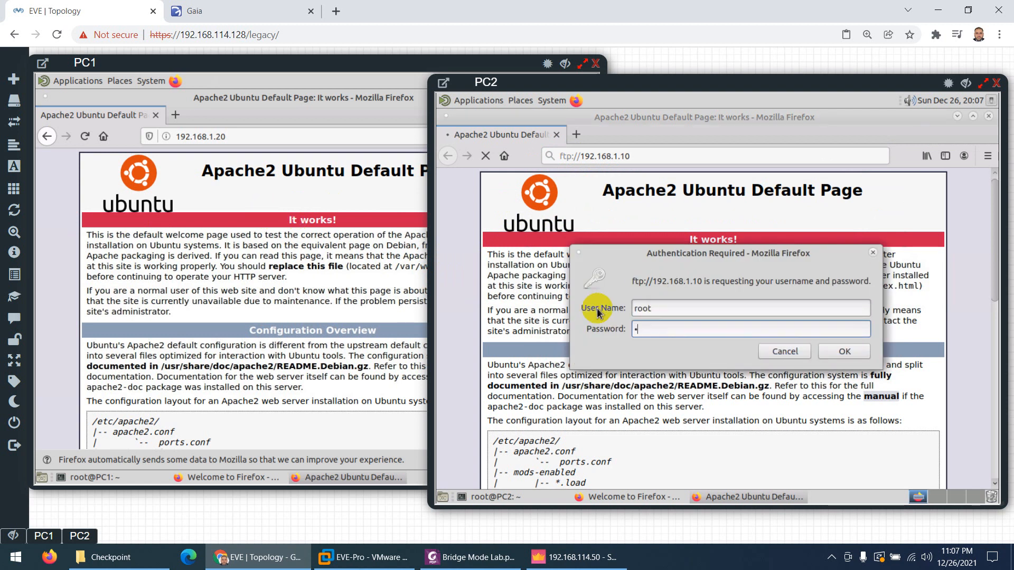
key(Return)
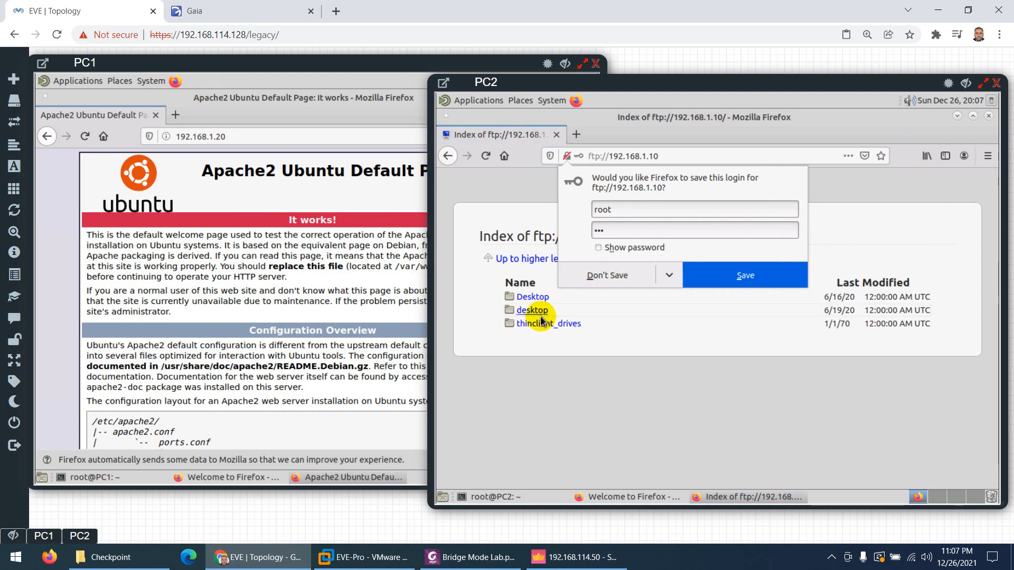
click(531, 297)
click(531, 297)
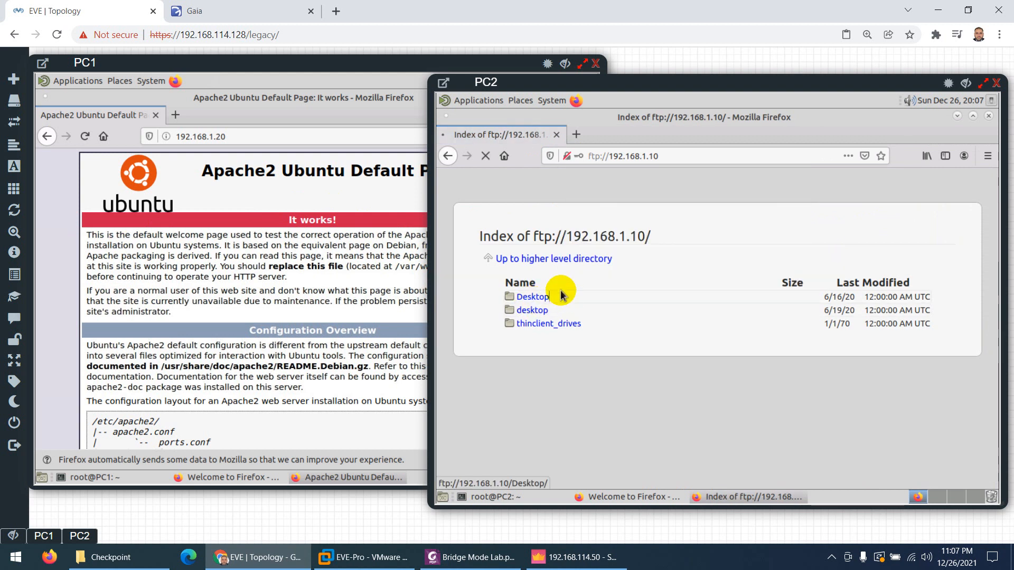
Bring PC1's console forward and minimize its Apache, terminal and Firefox windows
drag(541, 82, 547, 82)
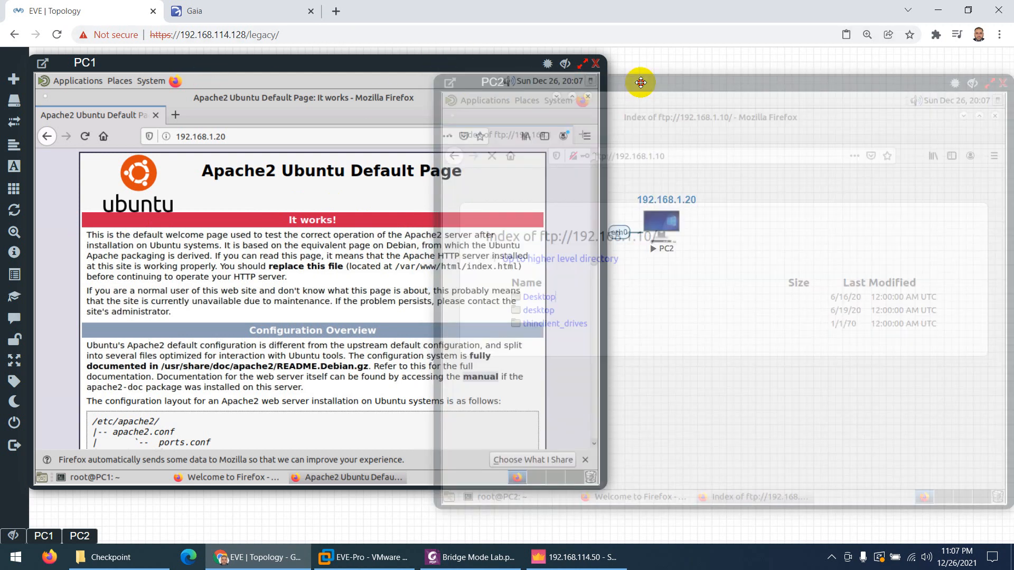
click(455, 82)
click(360, 79)
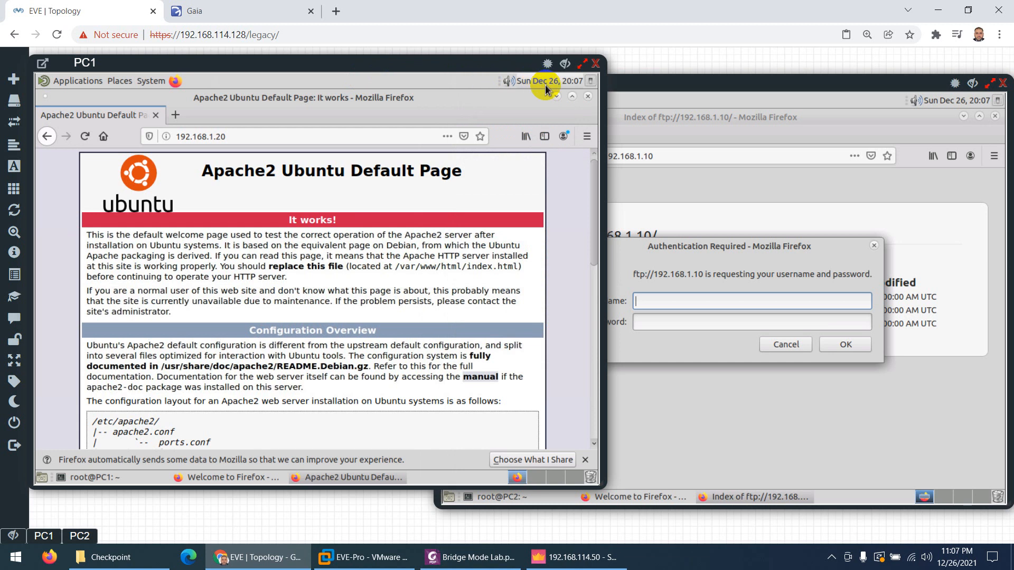
click(558, 98)
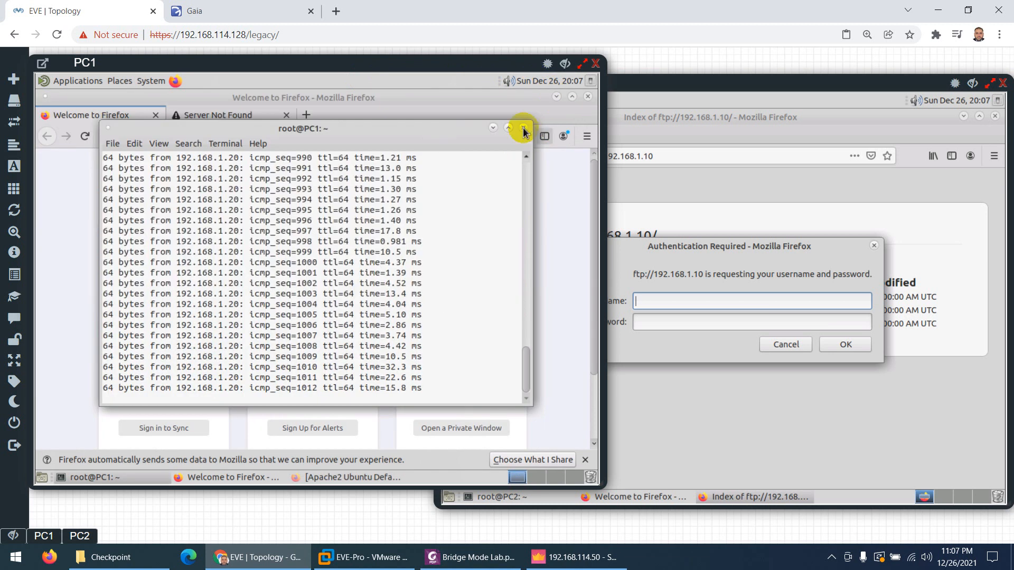
click(493, 130)
click(557, 97)
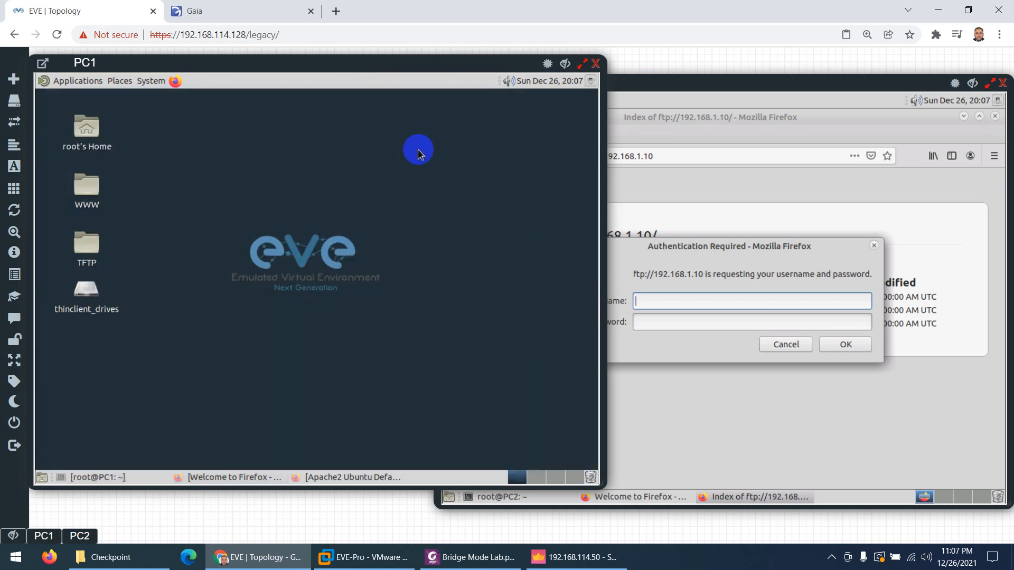
Create an empty file named 'new file' on PC1's desktop
right_click(188, 195)
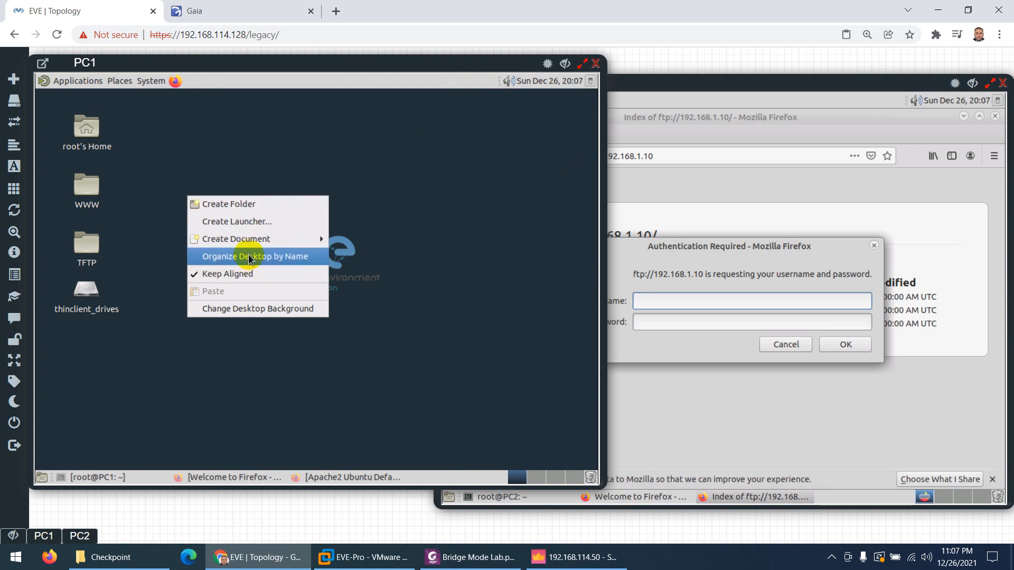
mouse_move(251, 241)
click(351, 257)
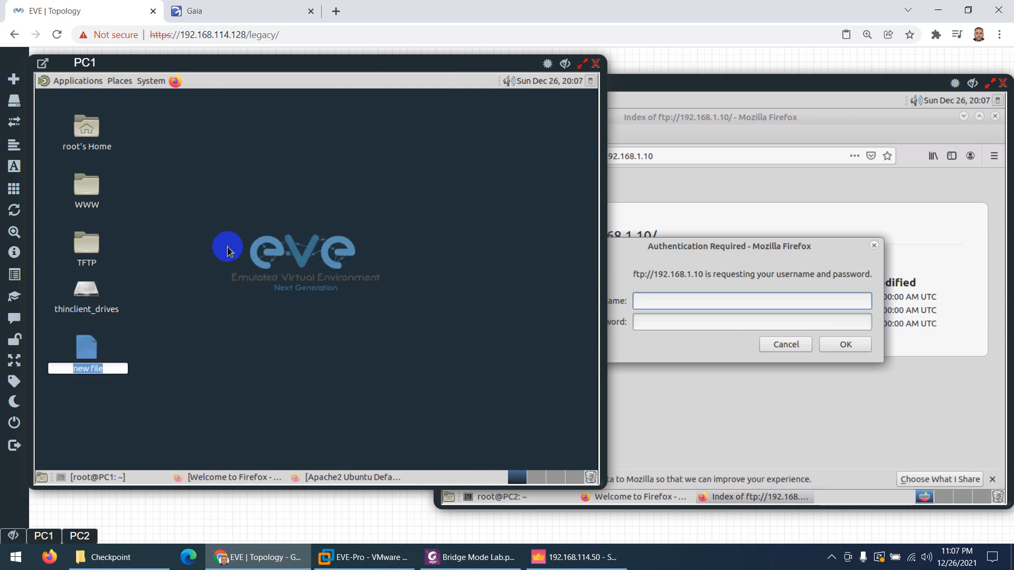
click(211, 331)
Log in to the FTP Desktop folder on PC2 with the account password to see the new file
click(677, 258)
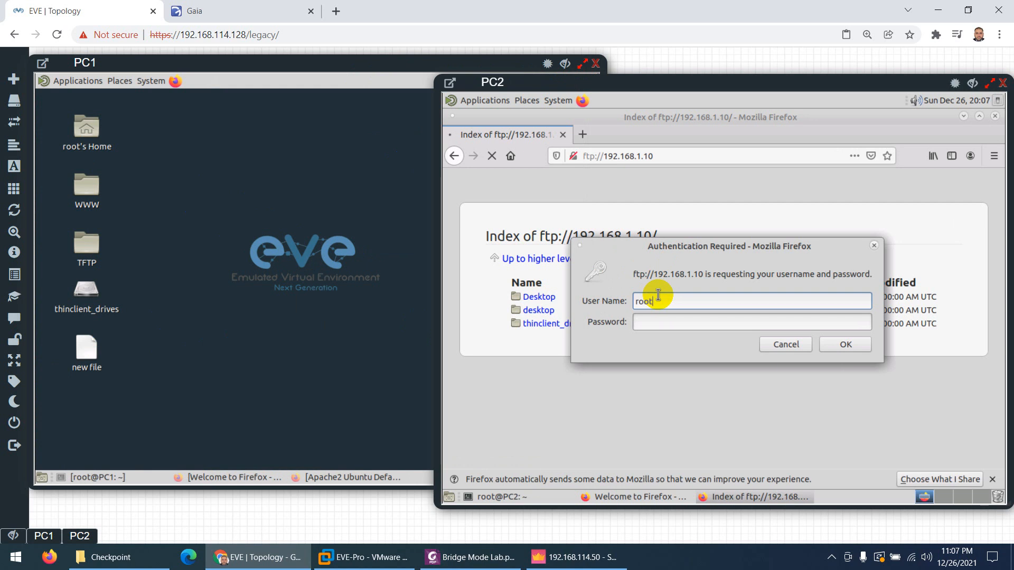
key(Tab)
text(eve)
key(Return)
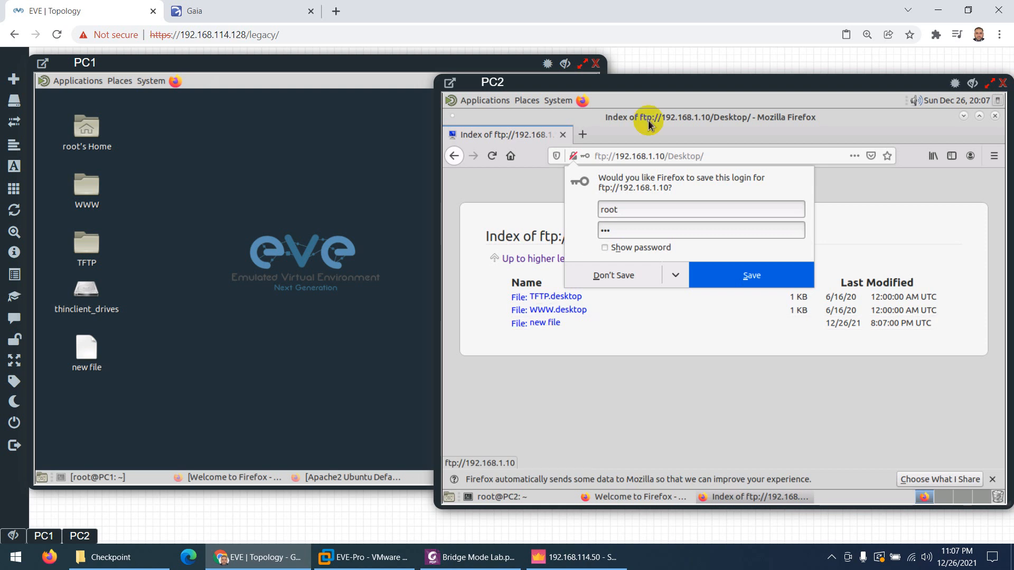
click(575, 557)
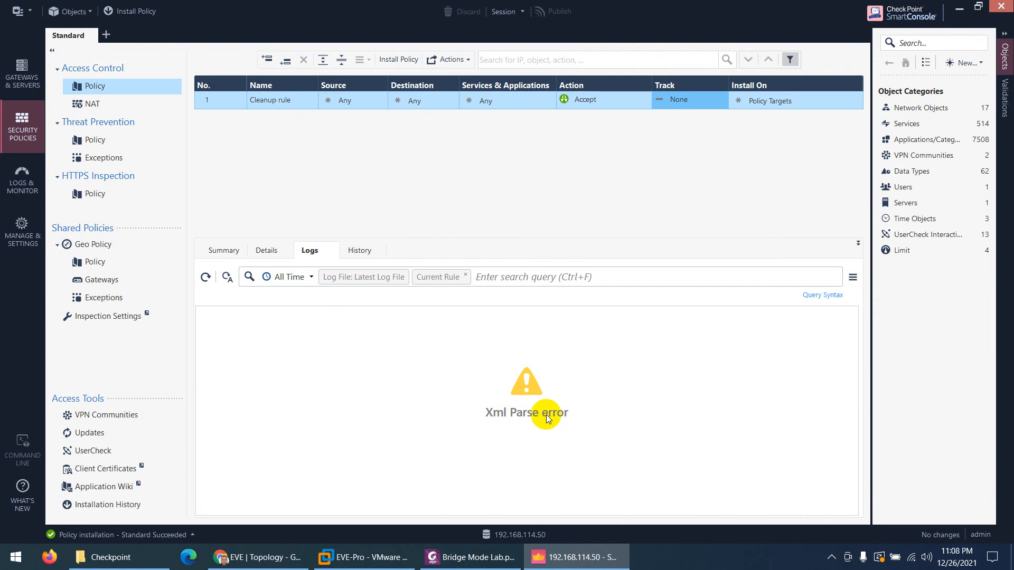
Refresh the Cleanup rule logs and inspect the http and echo-request entries
click(206, 277)
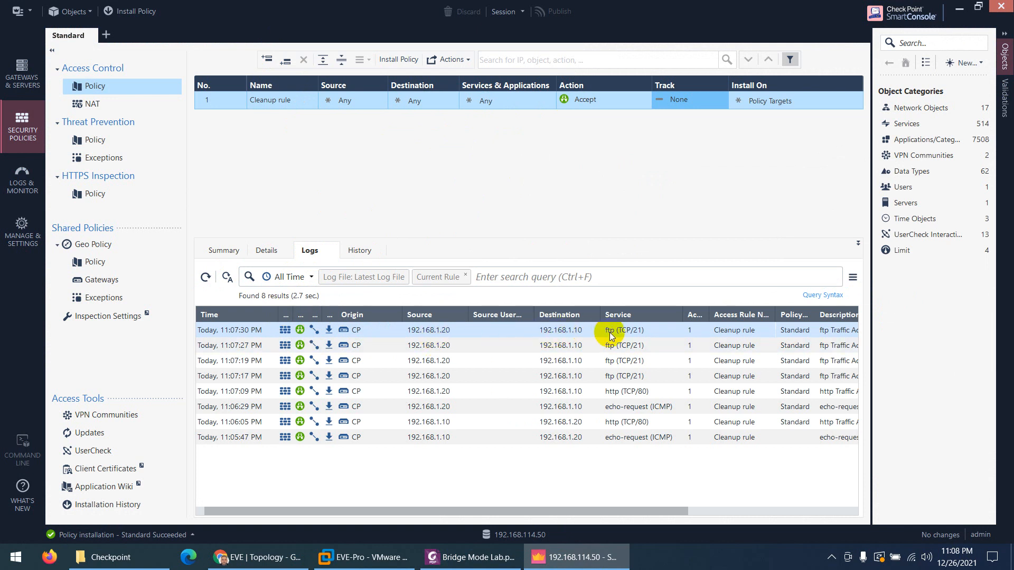
click(616, 395)
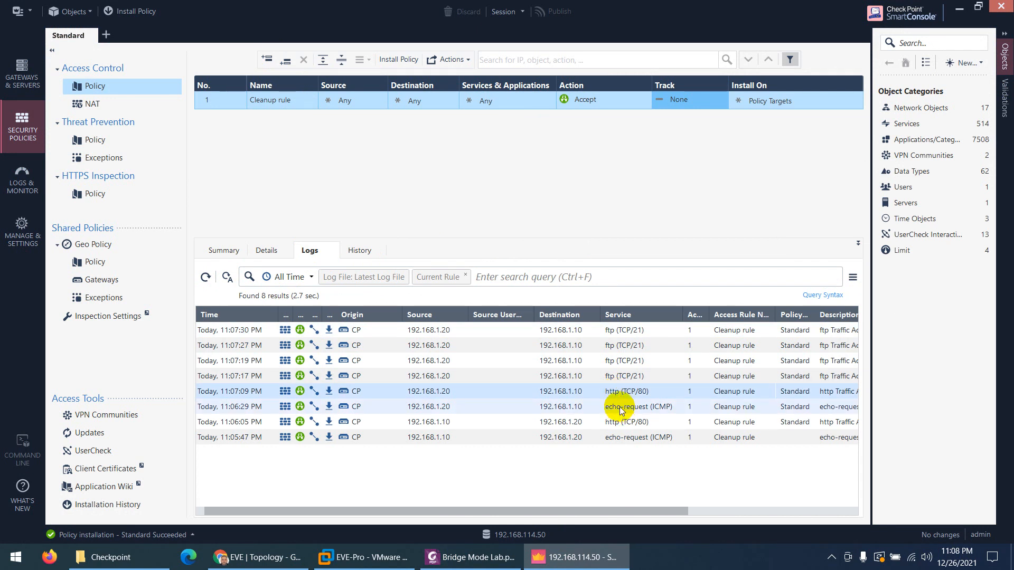
click(622, 410)
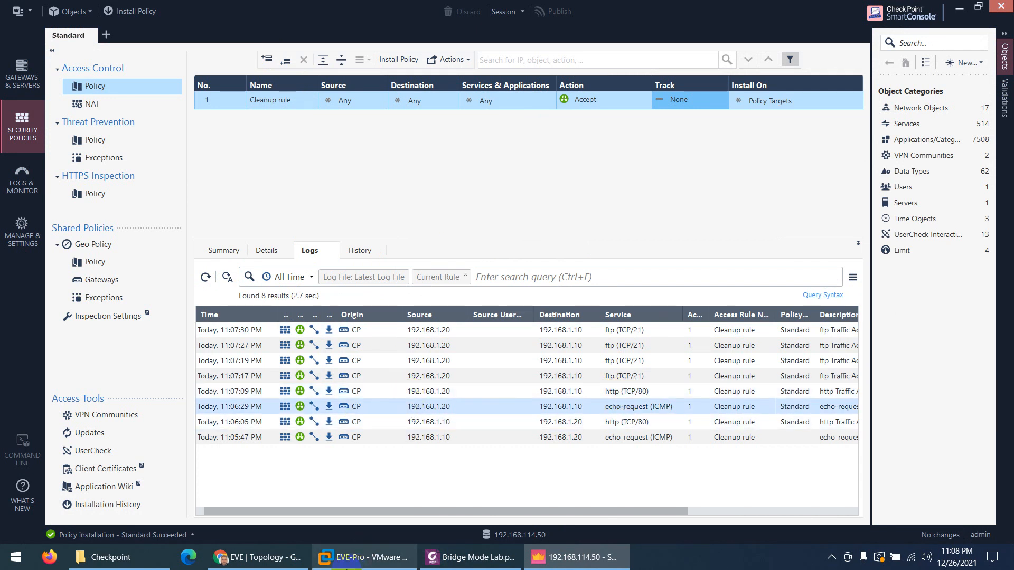
click(257, 558)
Sign in to the Gaia Portal with the admin account and password, retrying after Permission denied
click(191, 8)
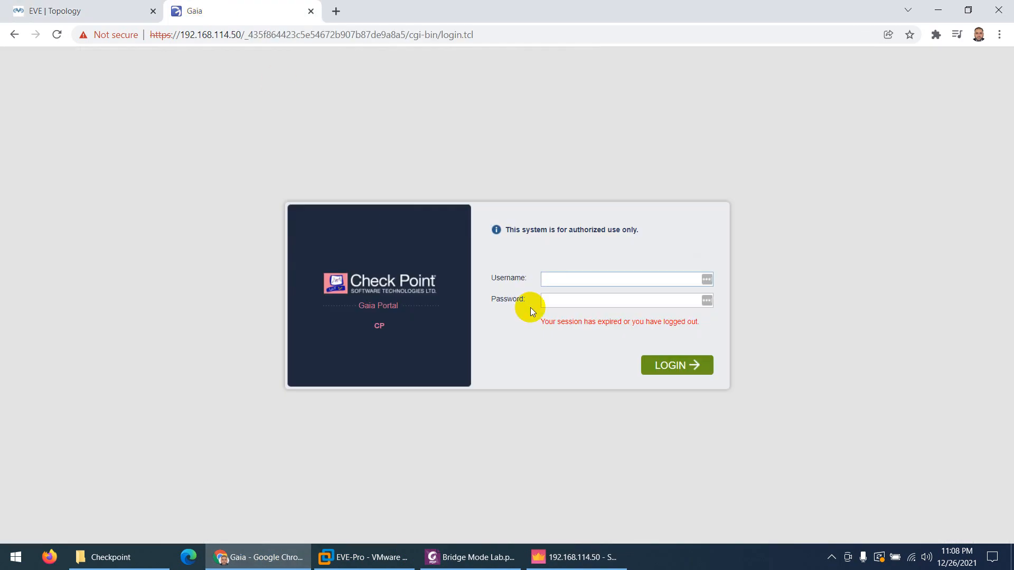
text(admin)
key(Tab)
text(•••••••••••)
key(Return)
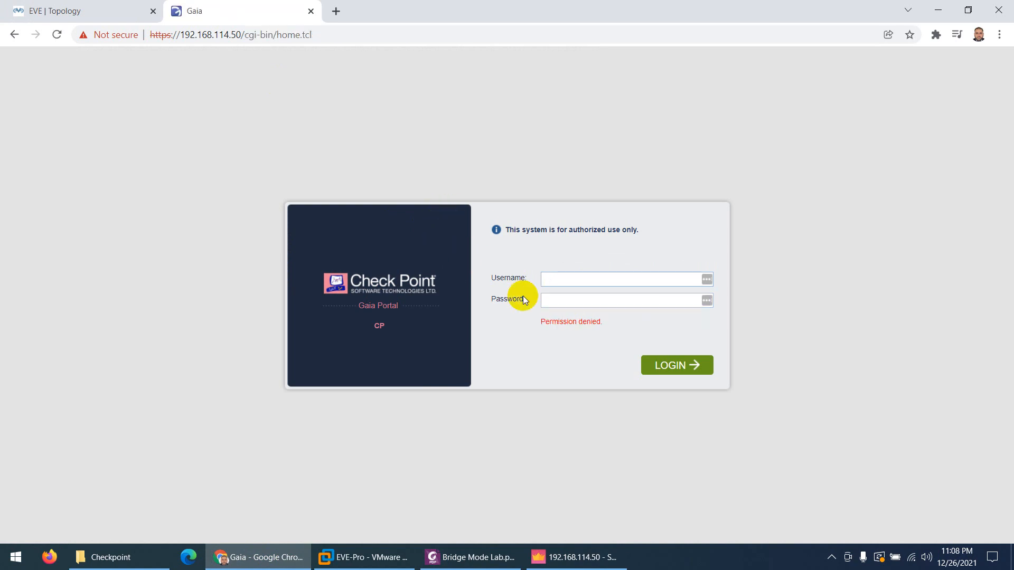
text(admin)
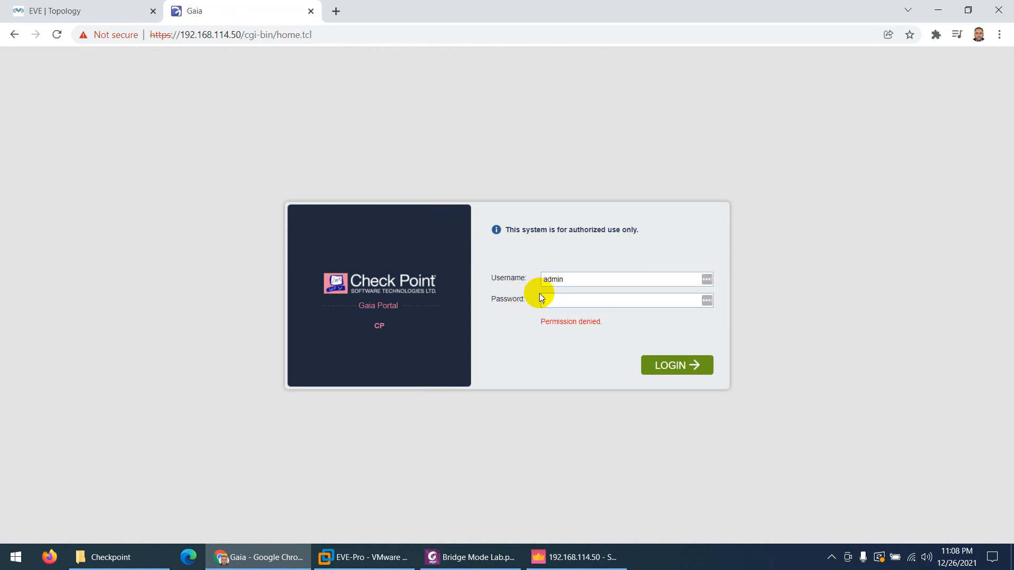
text(•••••••••••)
key(Return)
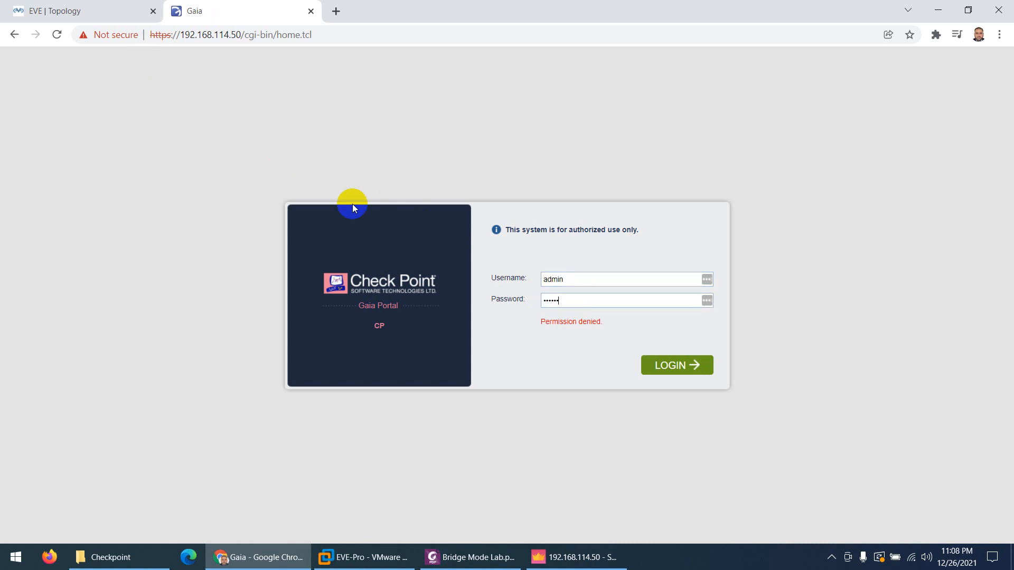
key(Return)
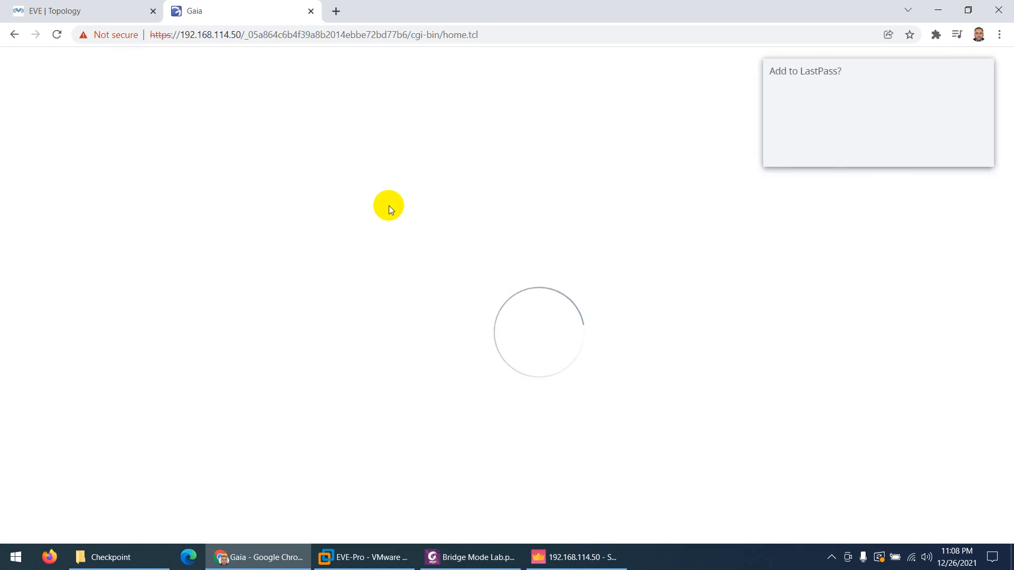
In Network Interfaces, confirm bridge br10 joins eth1 and eth2, then view the Add options
click(898, 149)
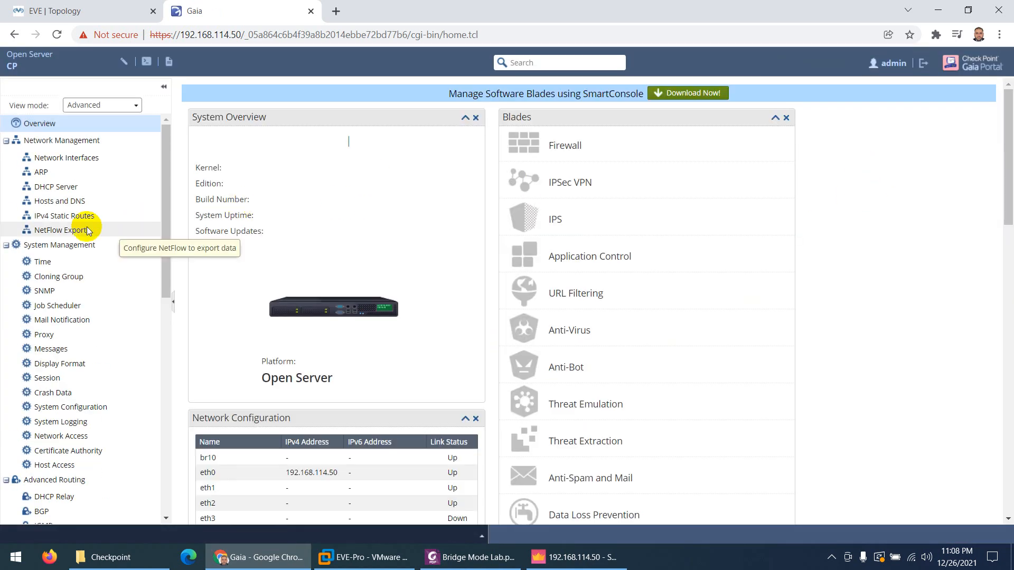
click(121, 164)
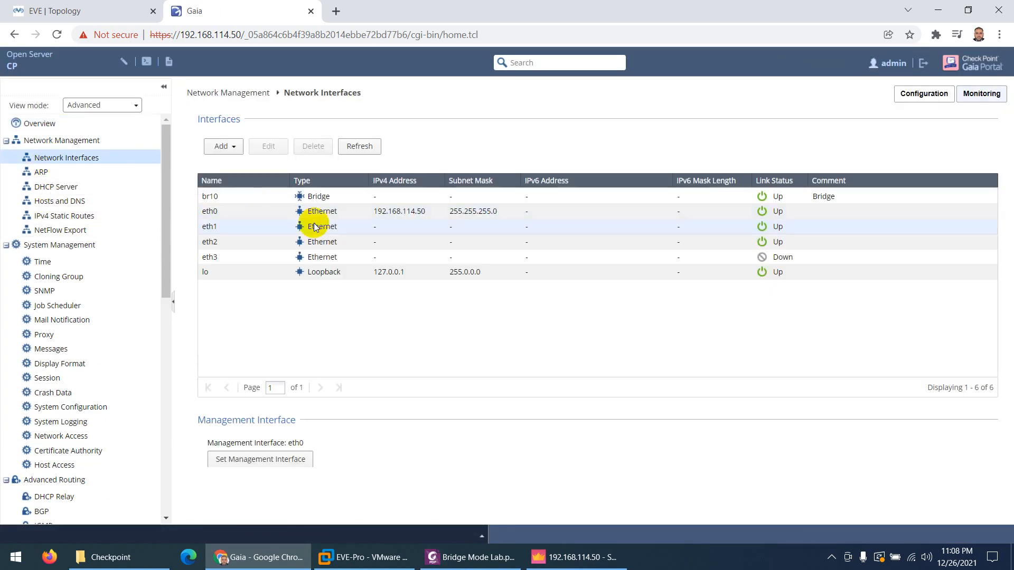
click(317, 196)
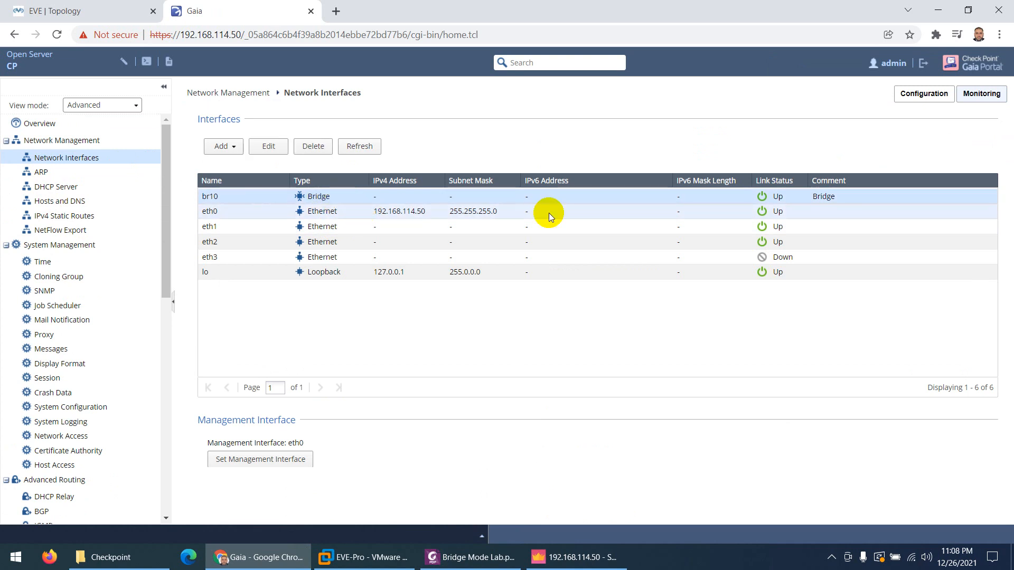
double_click(326, 198)
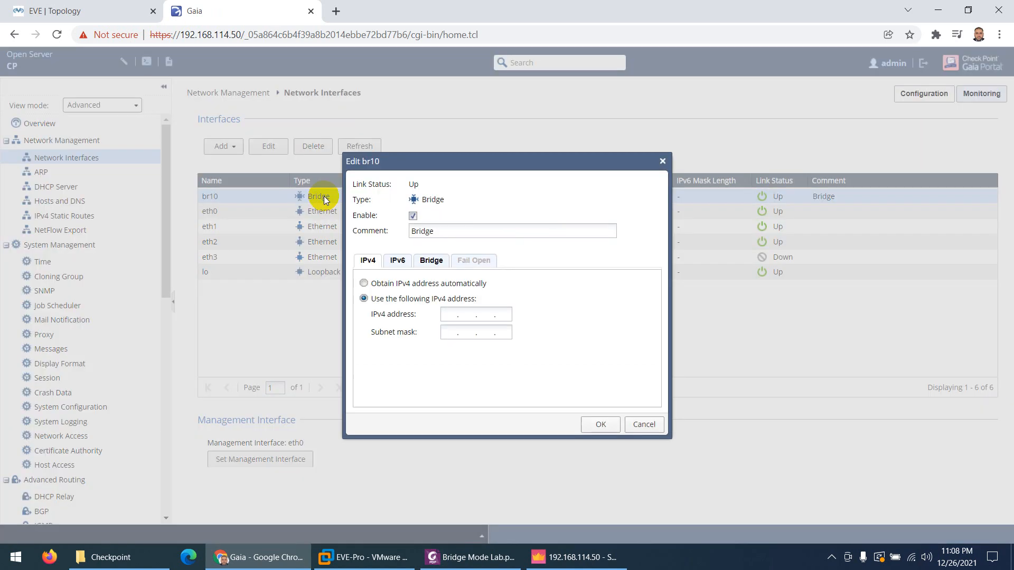
click(430, 260)
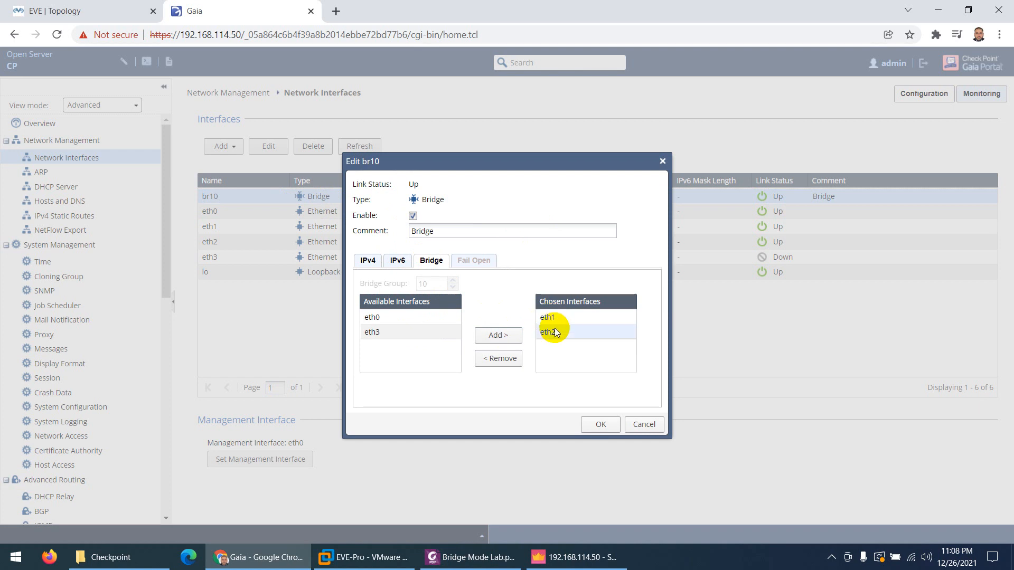
click(645, 424)
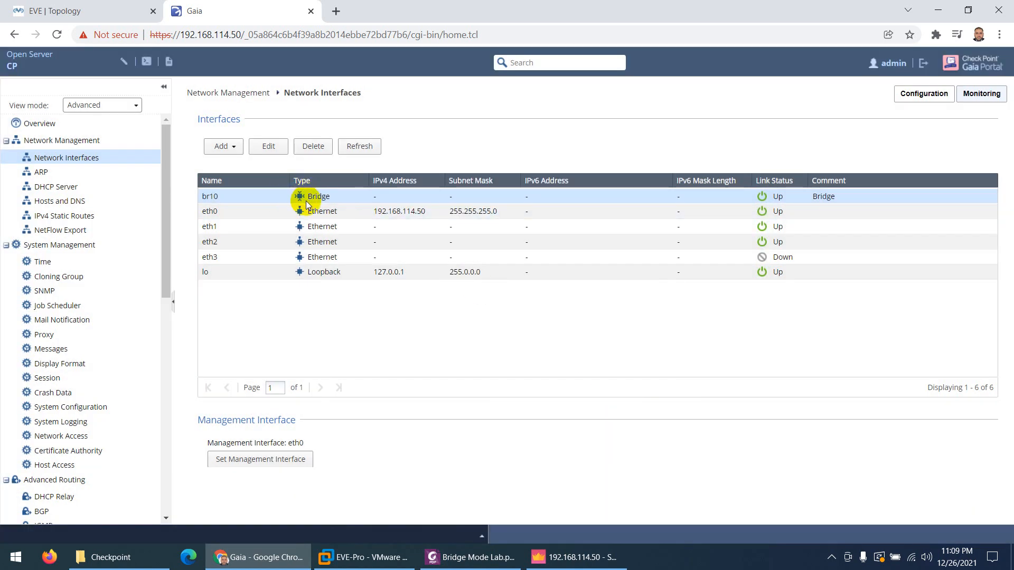
click(223, 146)
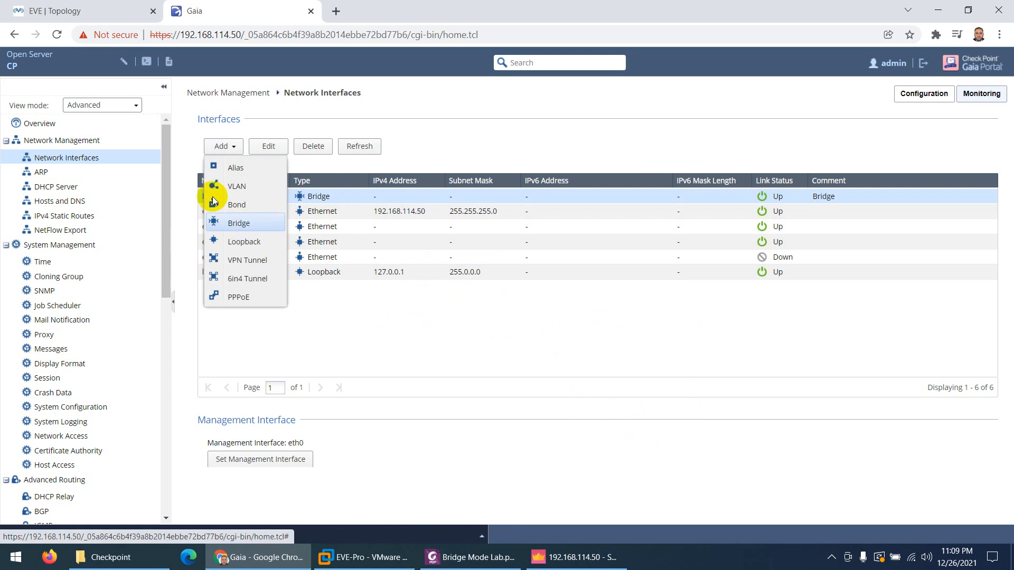
Show the Bridge Mode Lab PDF at its page 1 introduction
click(105, 10)
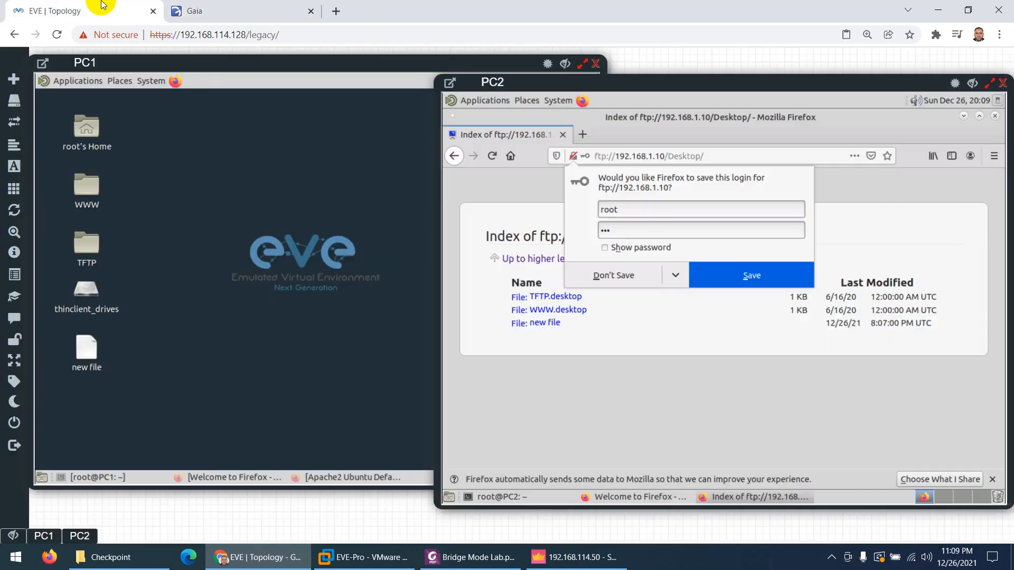
click(480, 561)
click(413, 535)
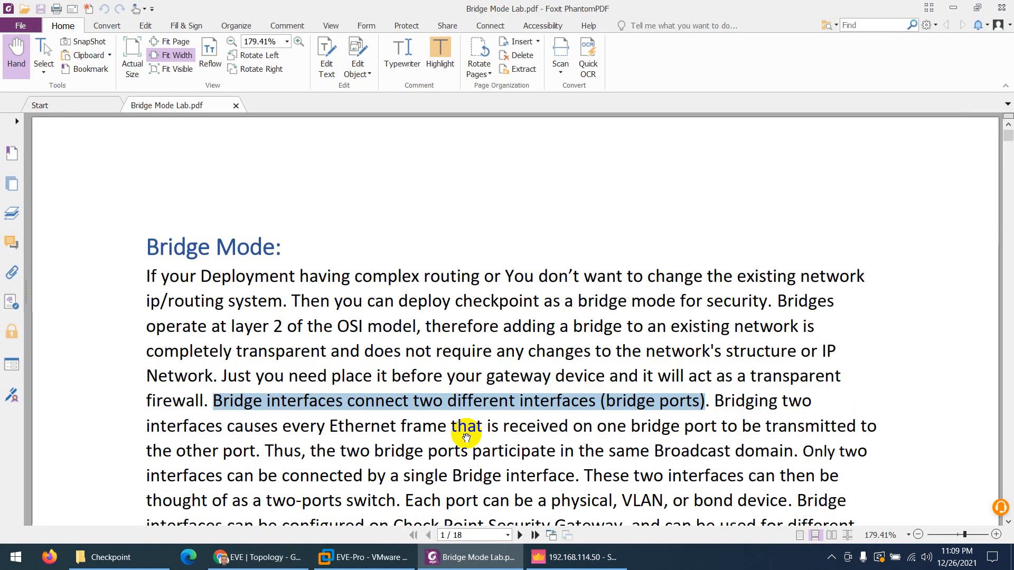